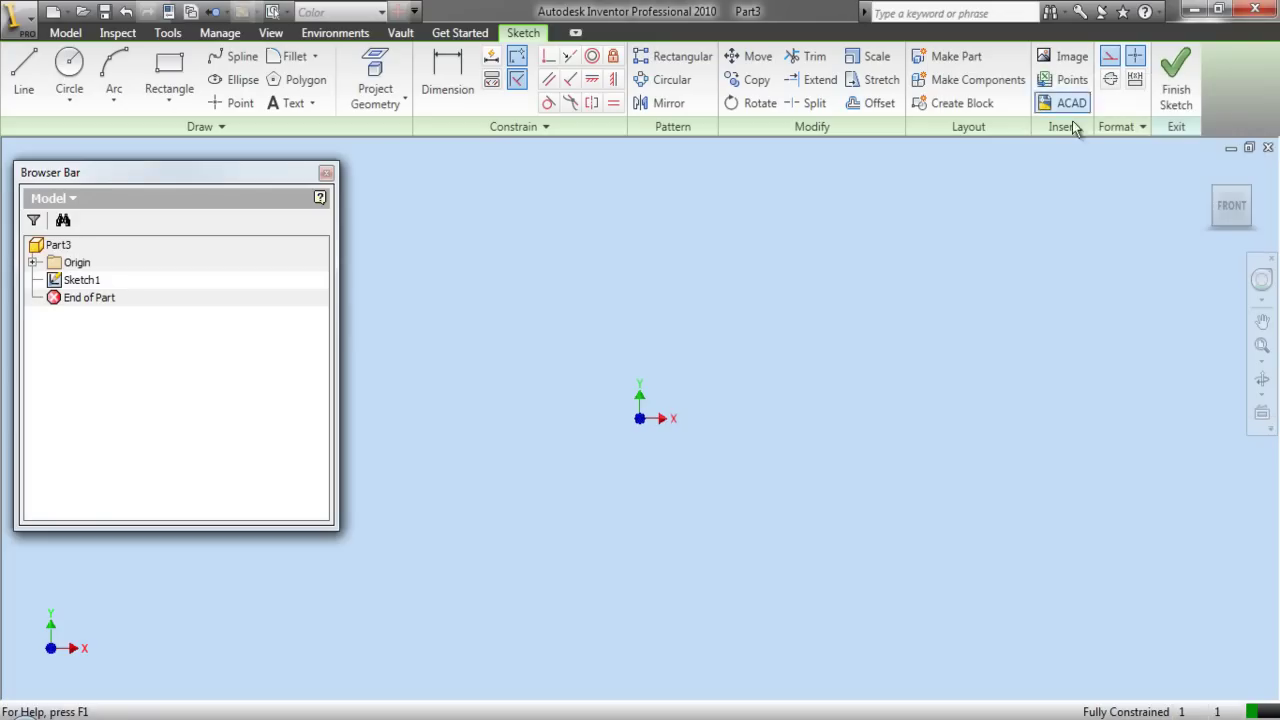
Project the YZ and XZ origin planes into the sketch as construction reference lines.
left_click(377, 77)
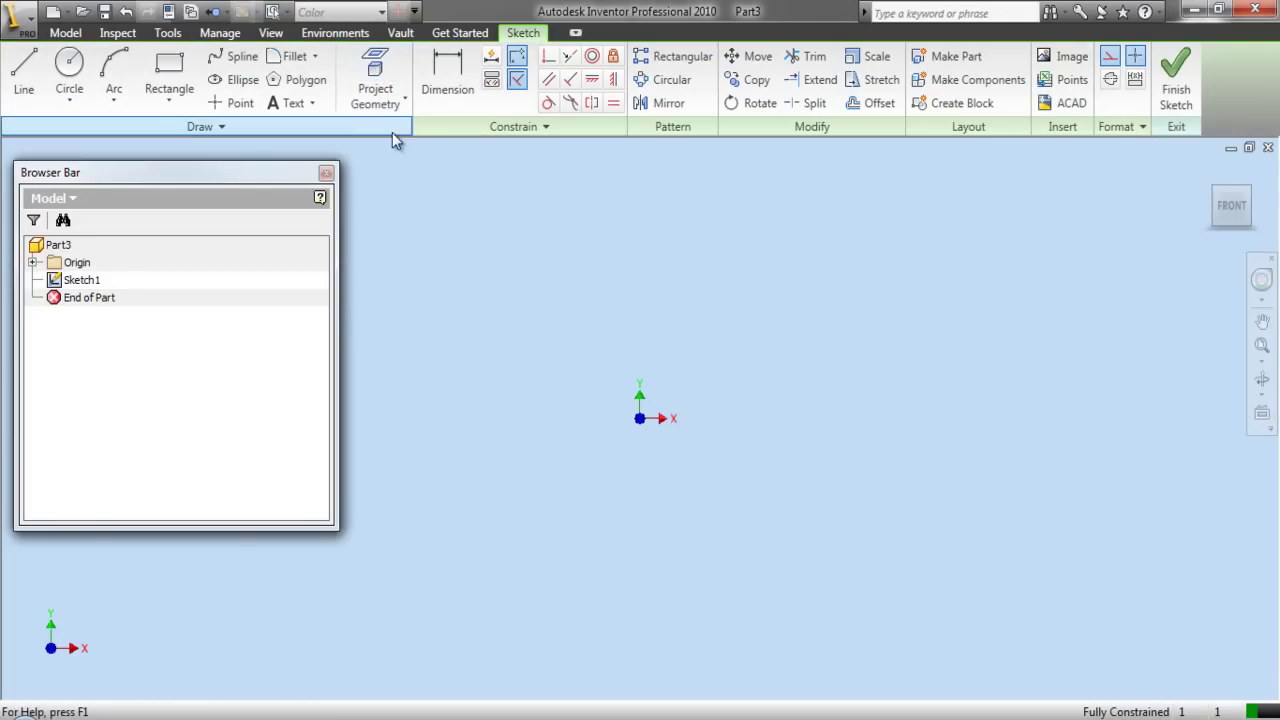
left_click(33, 262)
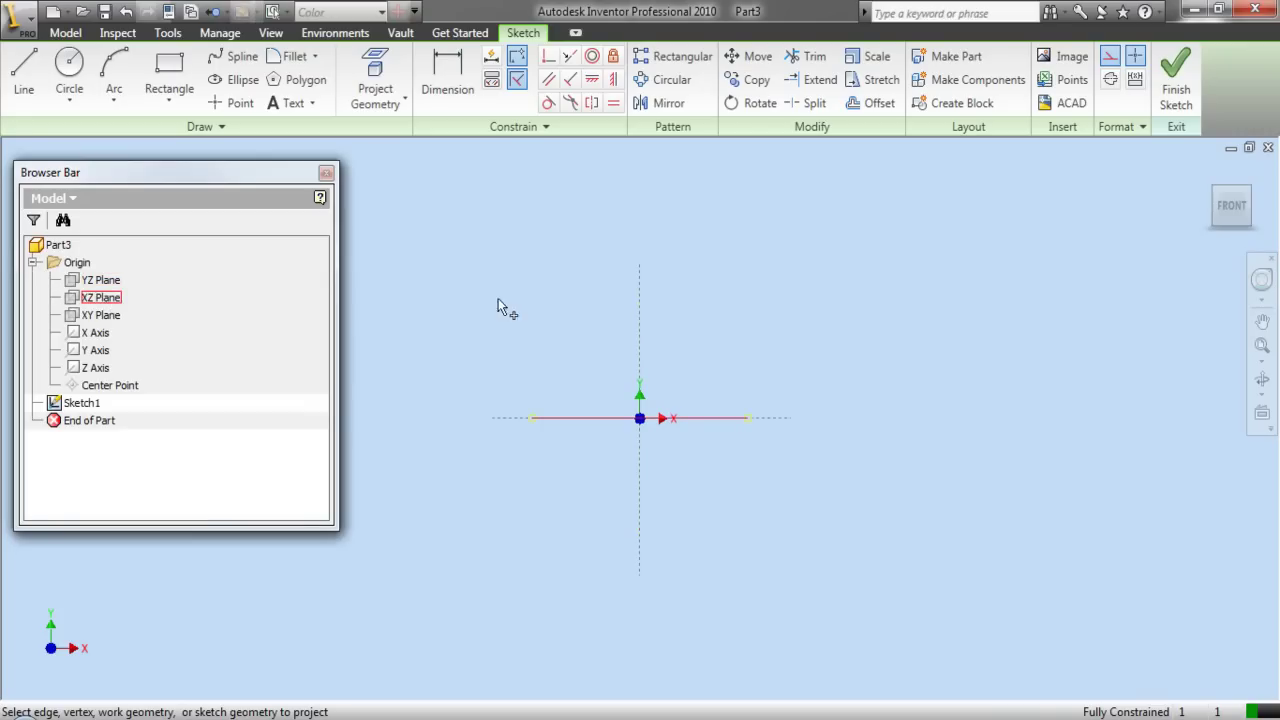
right_click(521, 254)
left_click(534, 268)
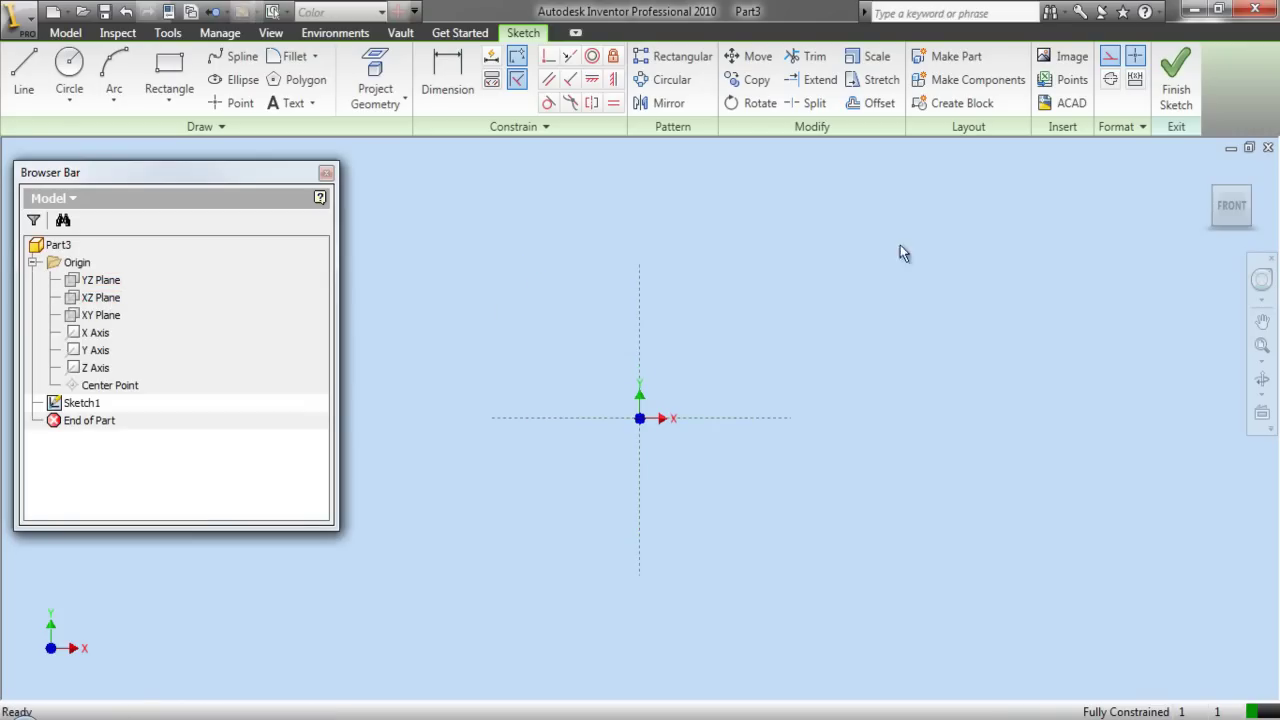
Turn off construction line mode and sketch a rectangle about 0.41 by 0.16 in, above and to the left of the origin.
left_click(1110, 56)
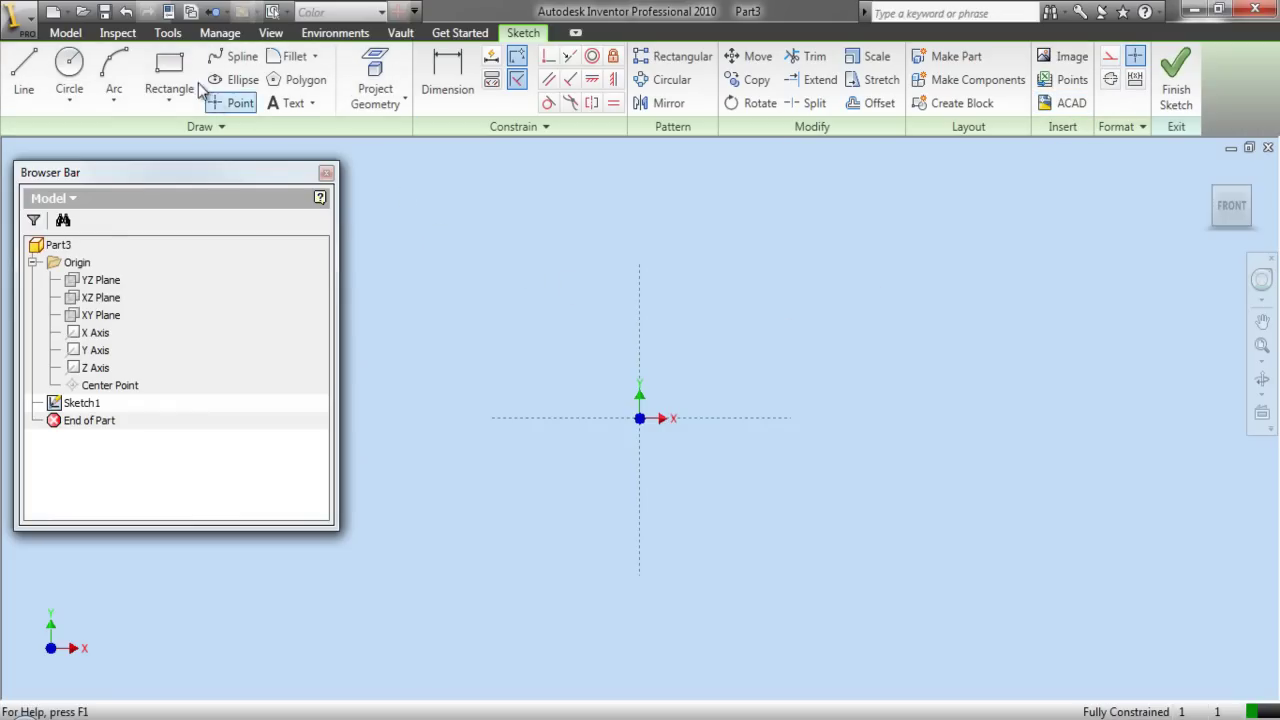
left_click(167, 72)
left_click(489, 339)
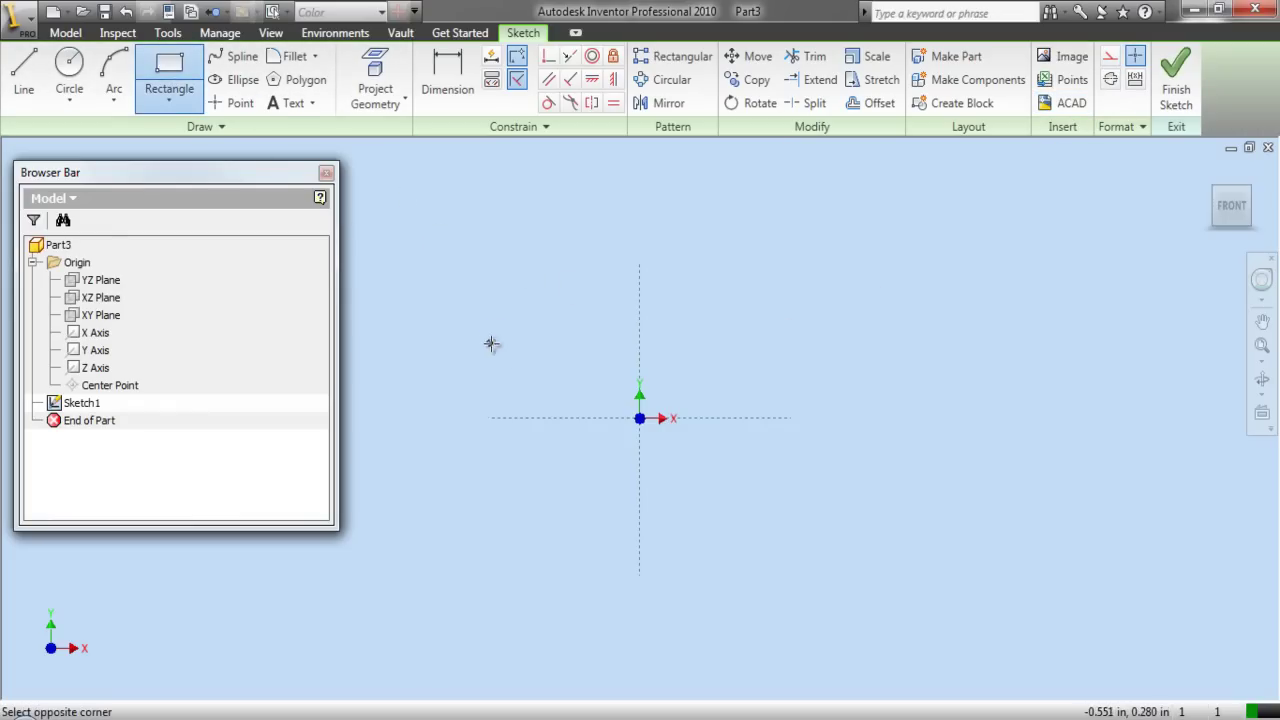
left_click(602, 384)
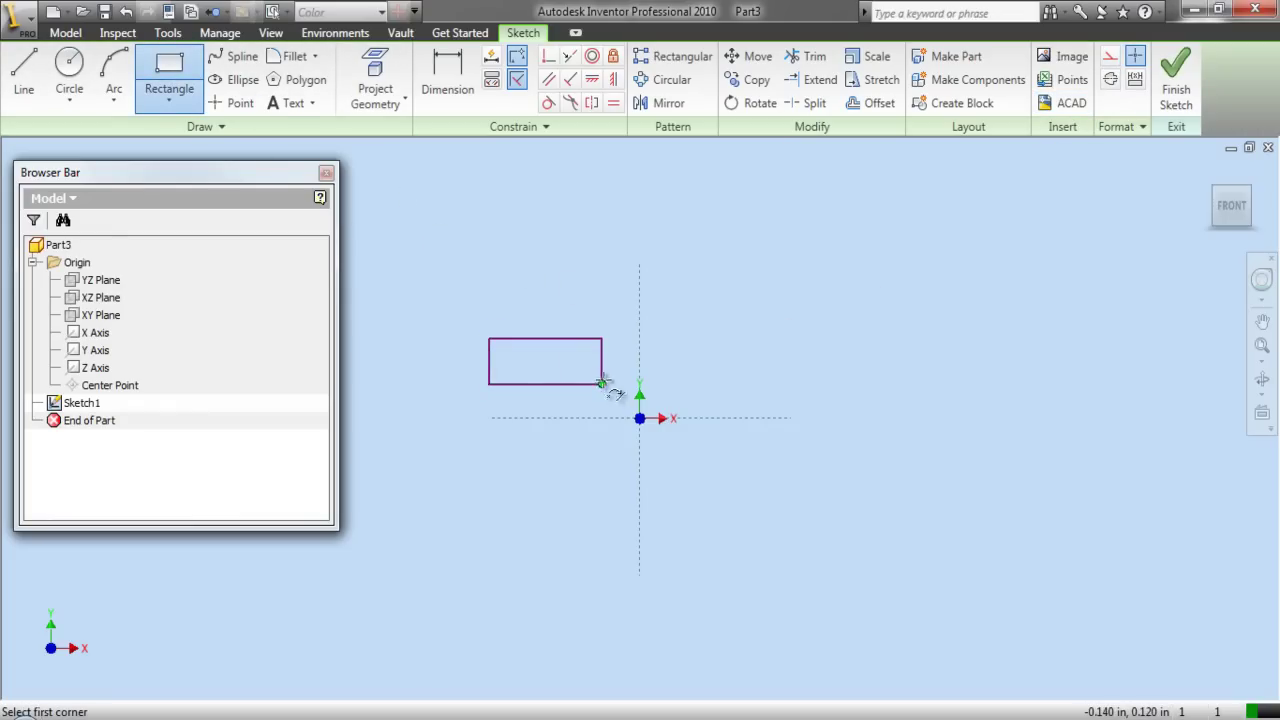
right_click(546, 262)
left_click(580, 278)
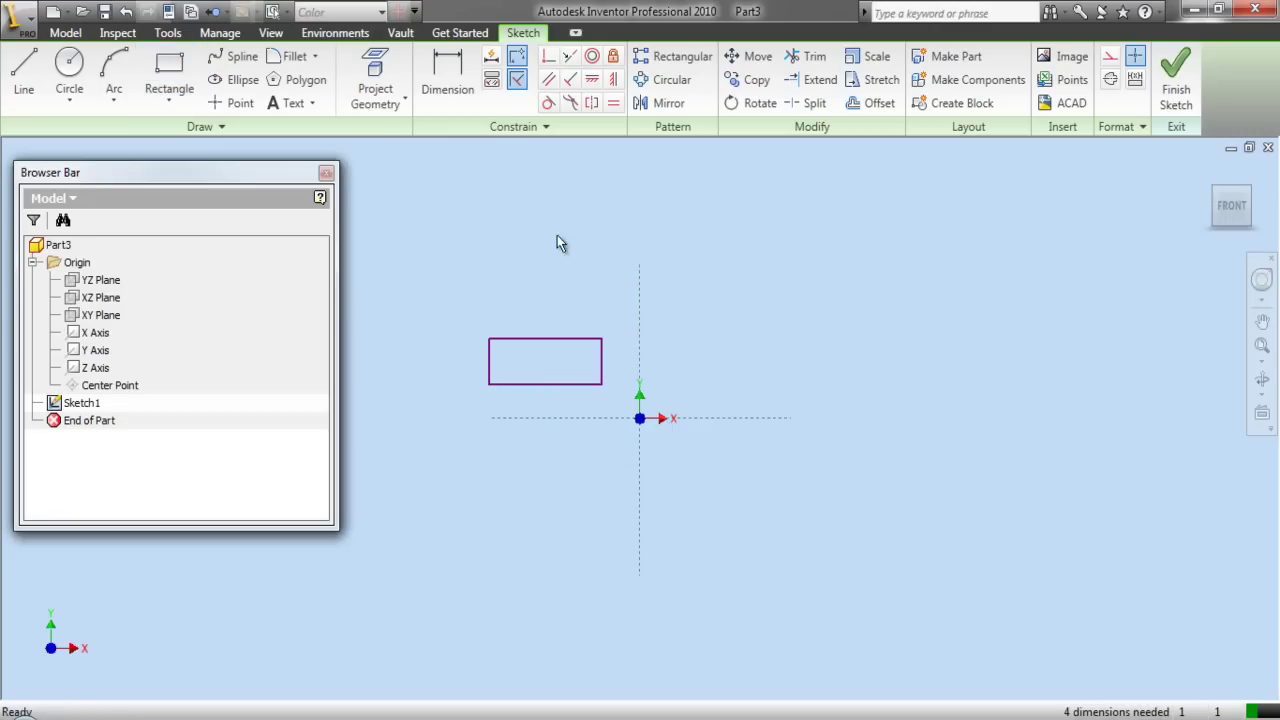
Make the rectangle's right edge collinear with the projected vertical line and its bottom edge collinear with the projected horizontal line.
left_click(569, 60)
left_click(602, 370)
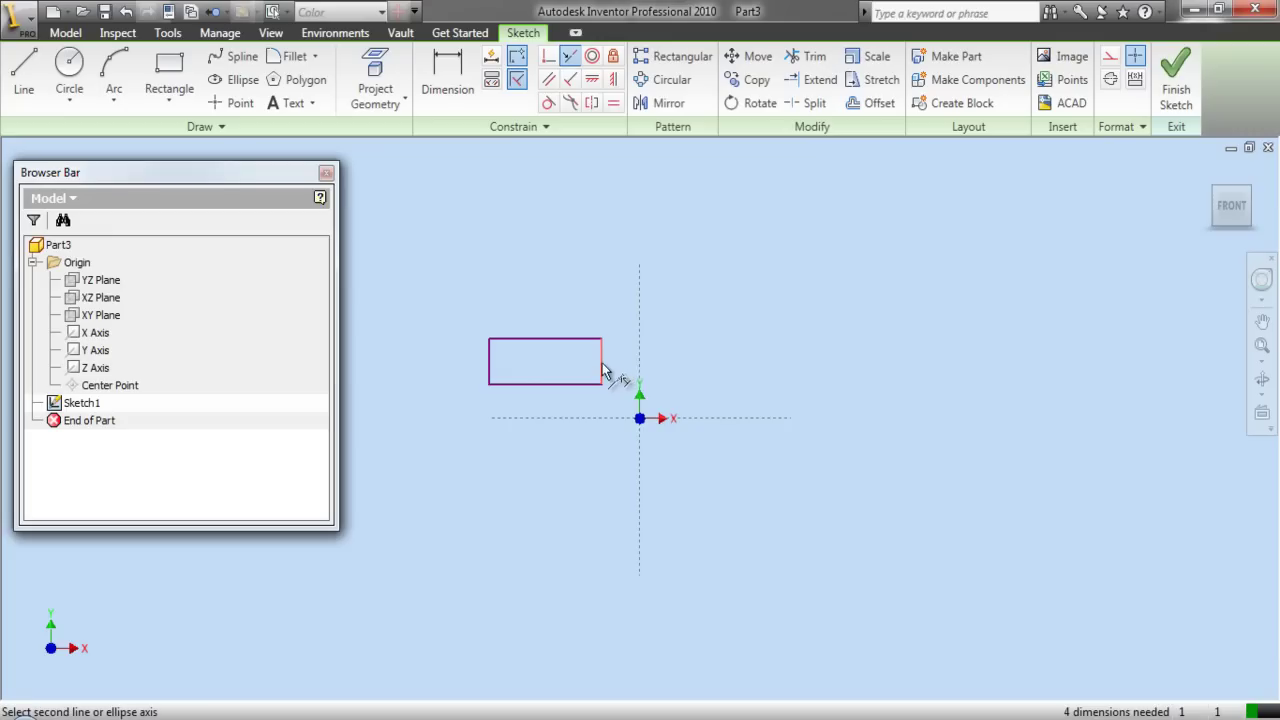
left_click(641, 374)
left_click(619, 385)
left_click(616, 419)
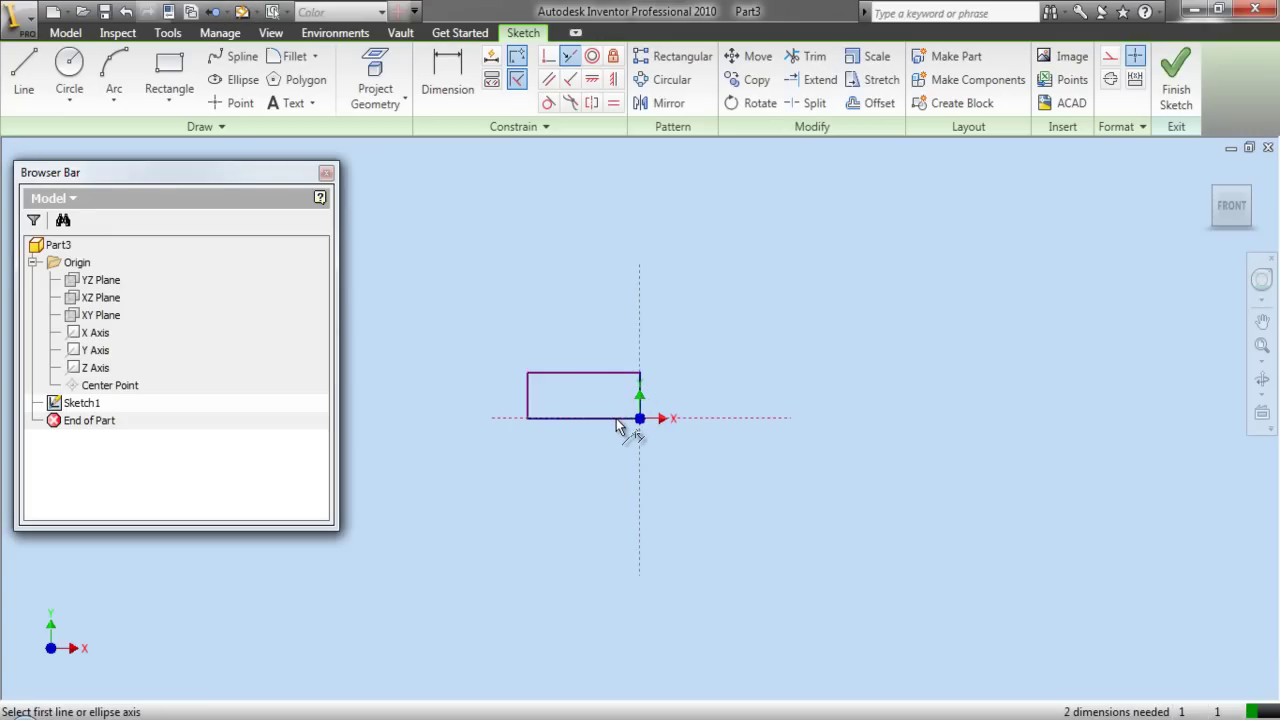
right_click(522, 288)
left_click(535, 297)
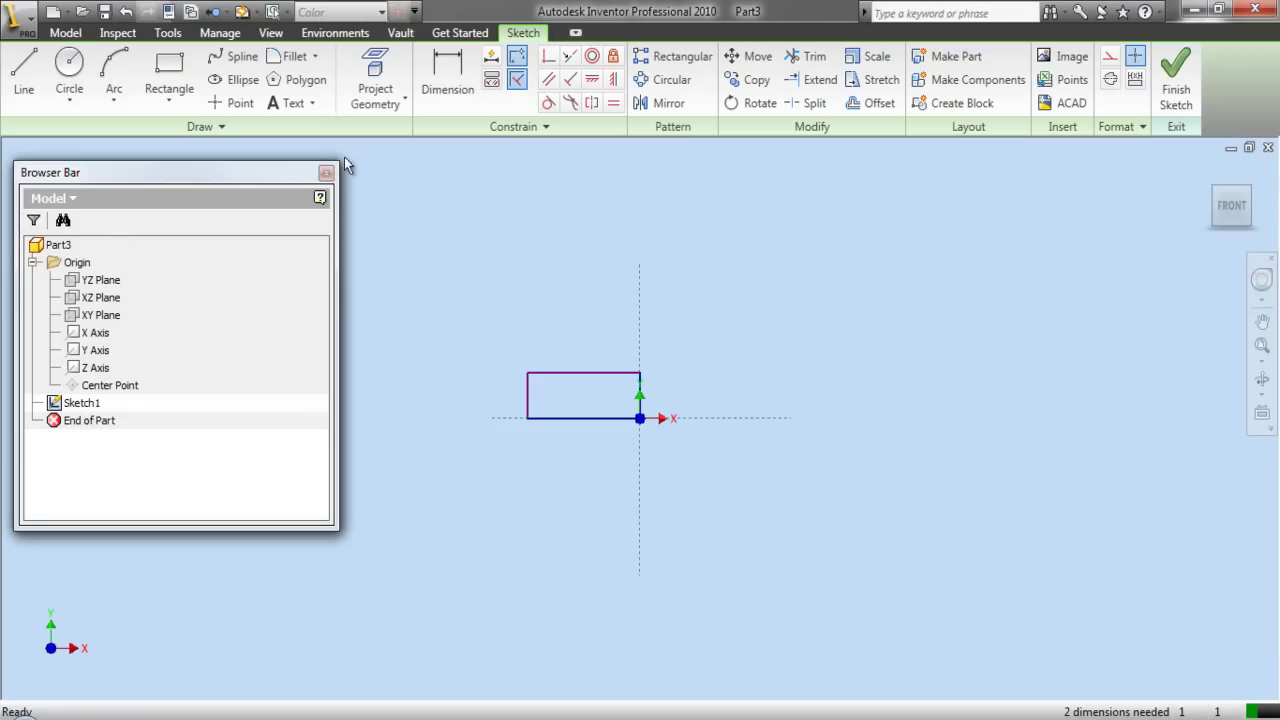
Sketch a center-point circle above the rectangle, left of the projected vertical line.
left_click(74, 62)
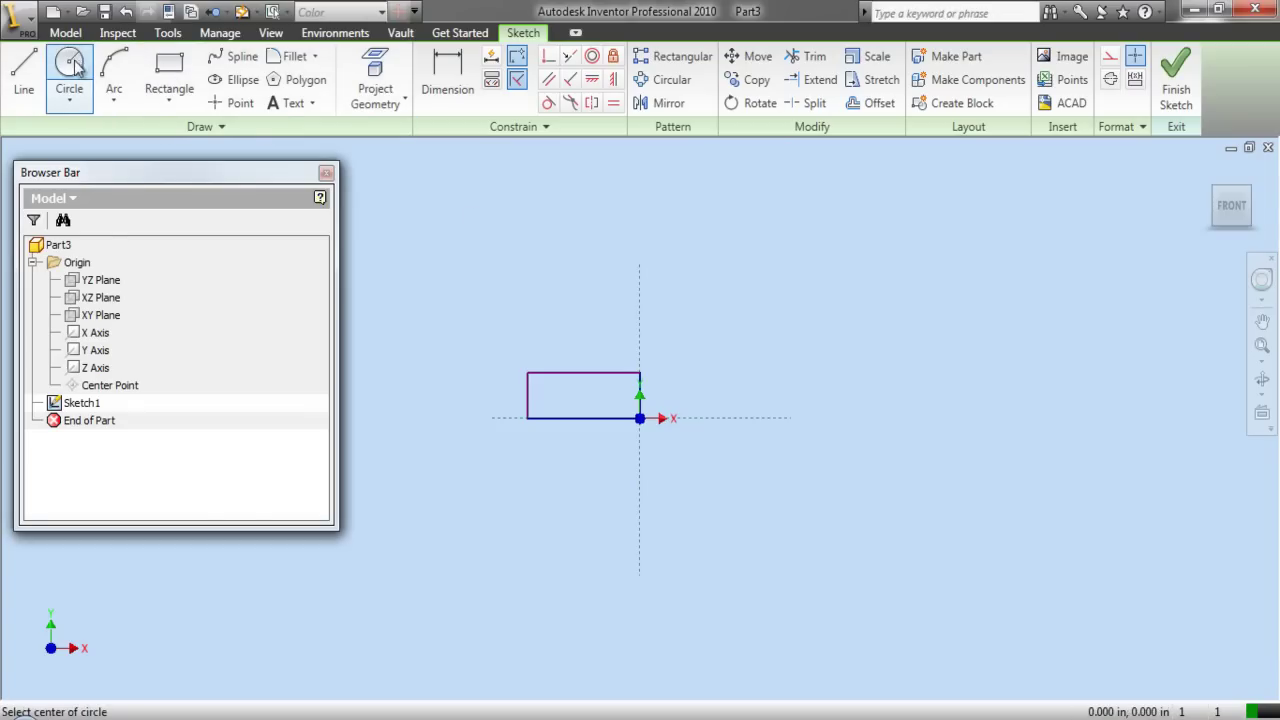
left_click(585, 302)
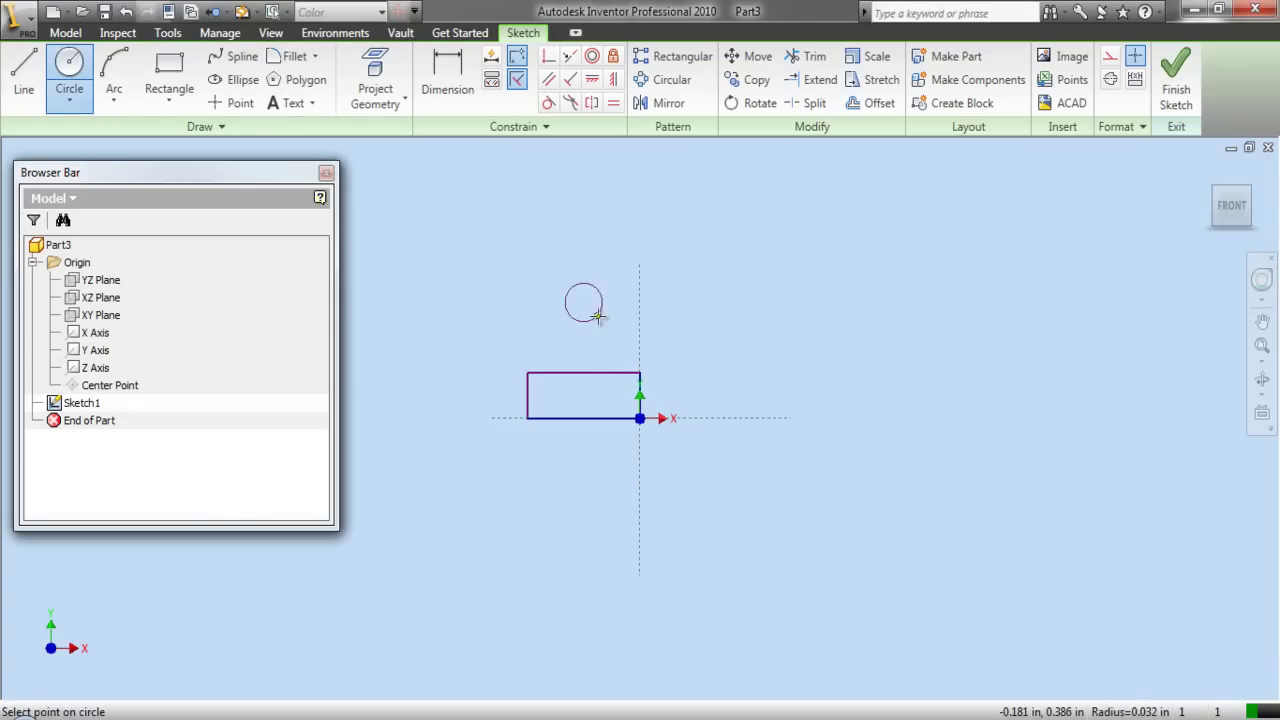
left_click(611, 343)
right_click(560, 206)
left_click(583, 217)
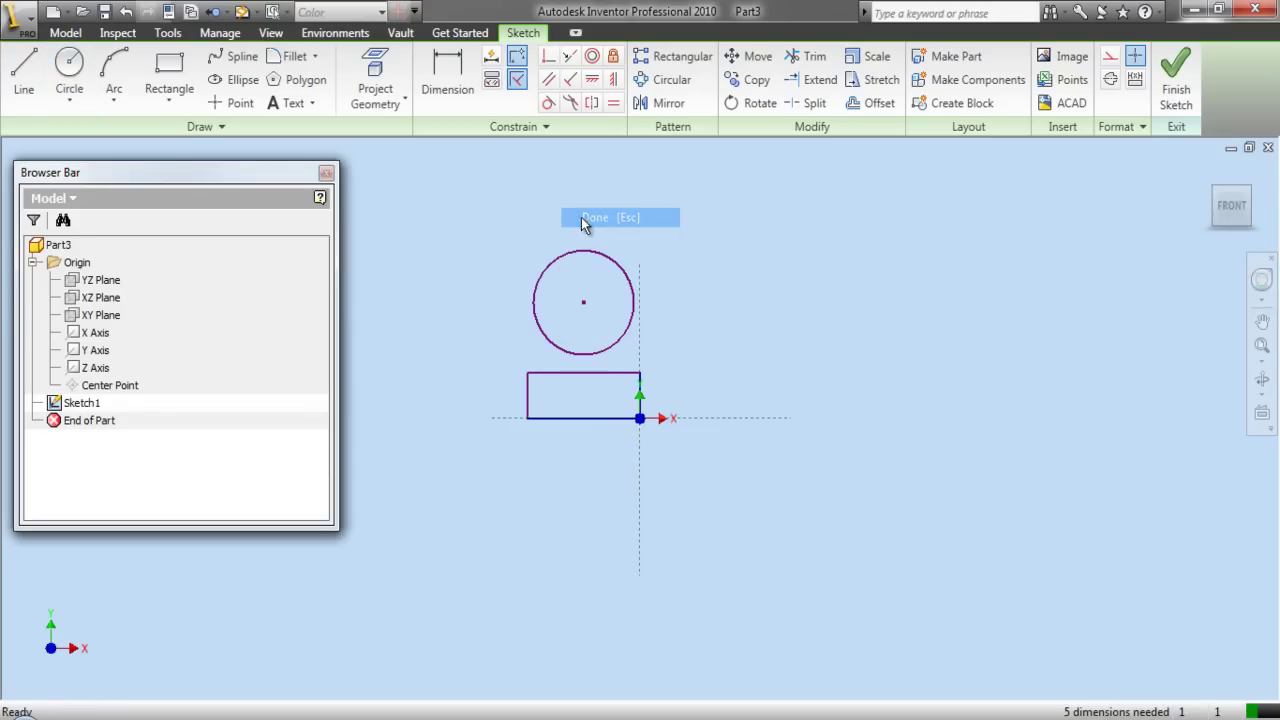
Constrain the circle's center point coincident with the projected vertical line.
left_click(546, 62)
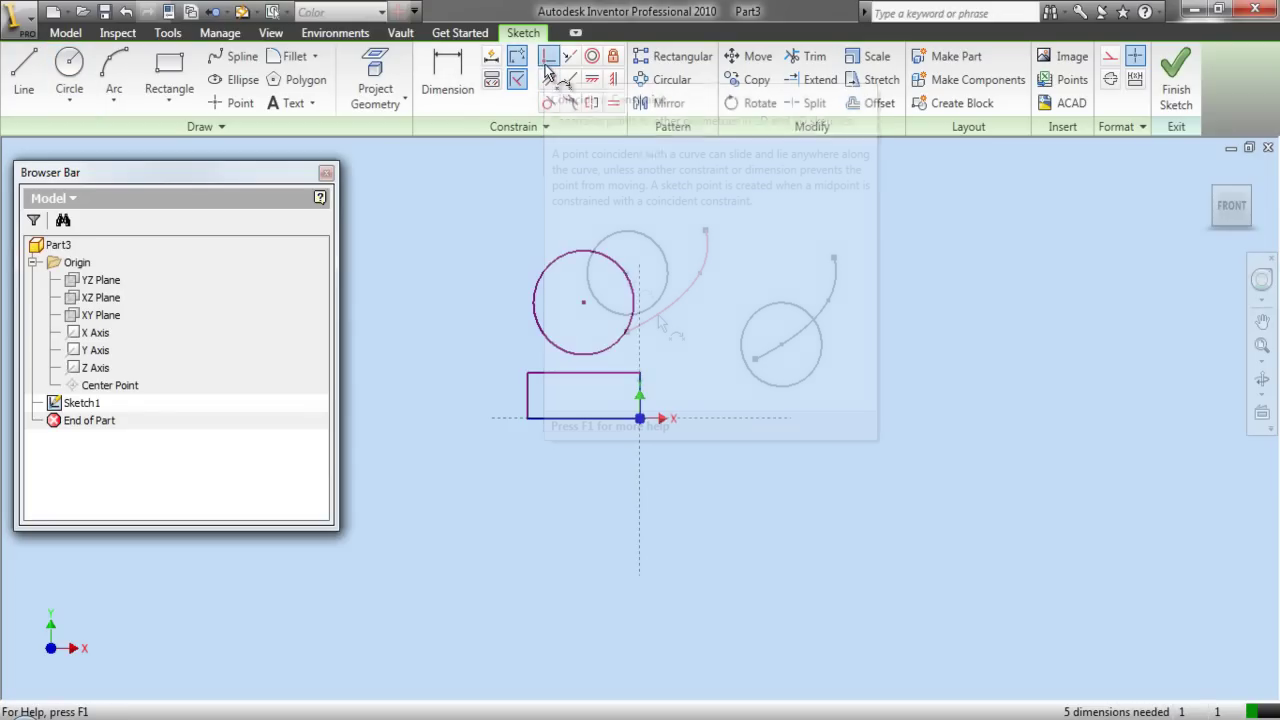
left_click(585, 303)
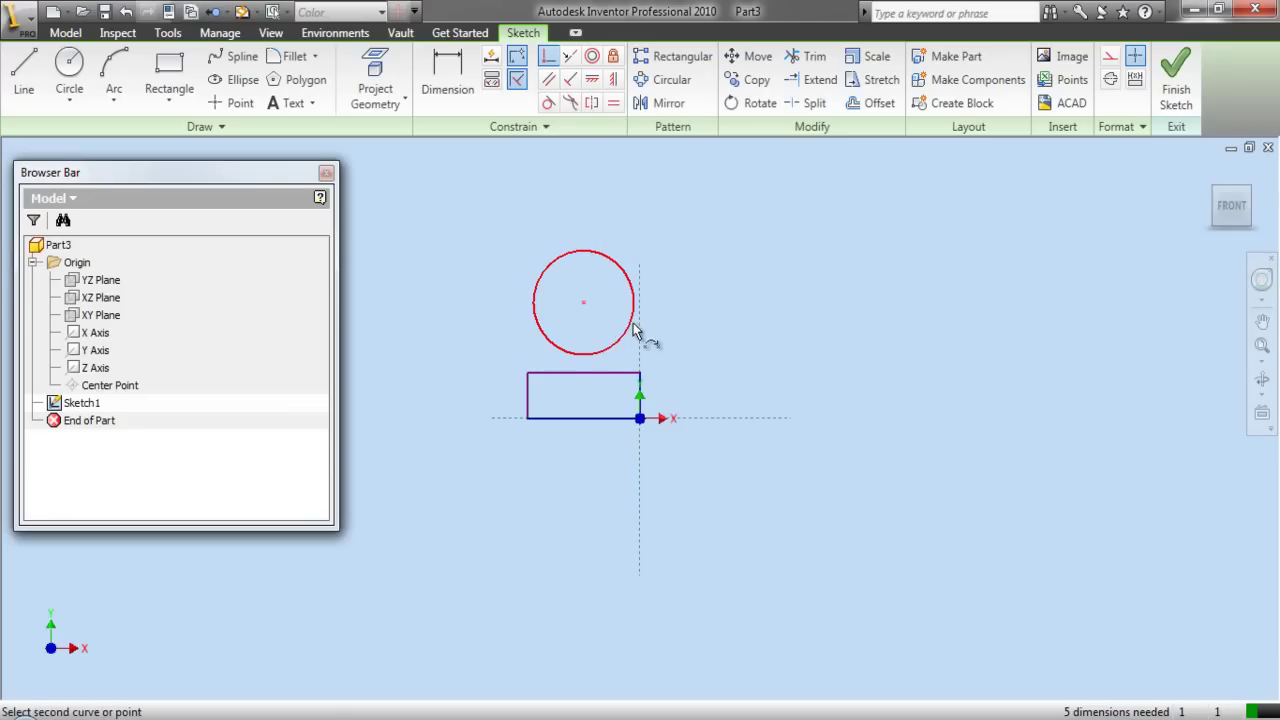
left_click(640, 323)
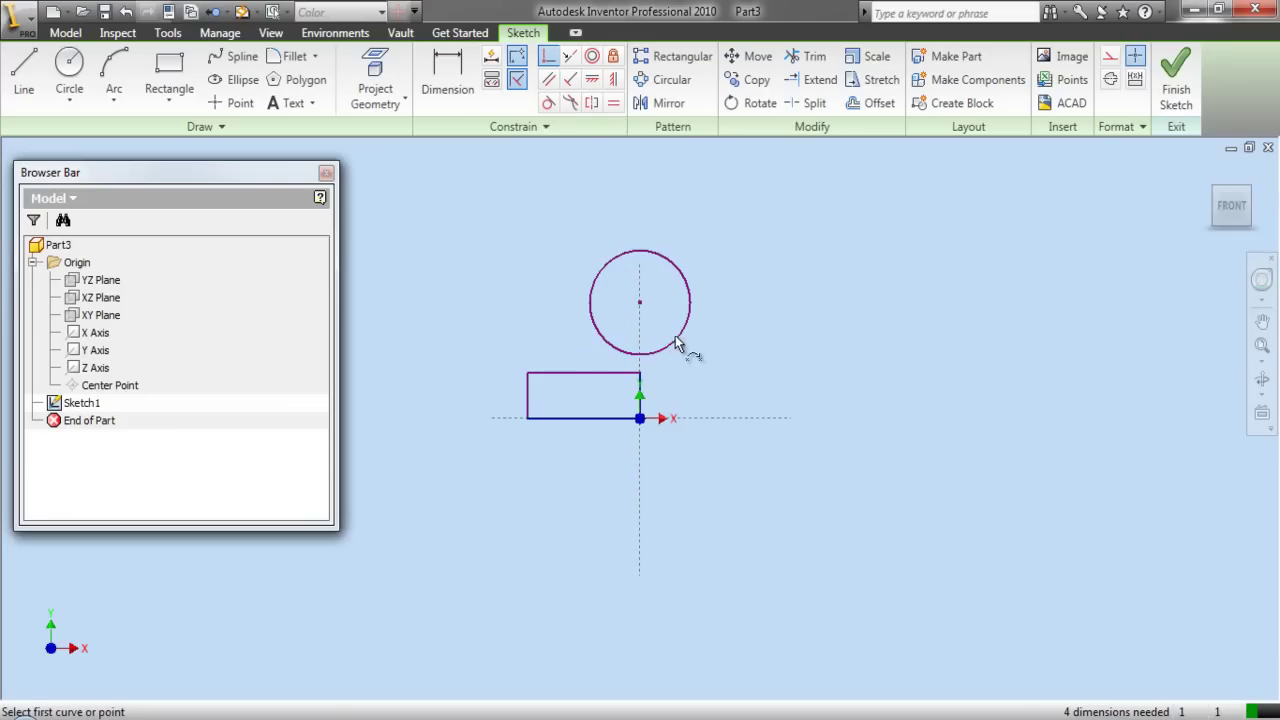
right_click(701, 241)
left_click(736, 253)
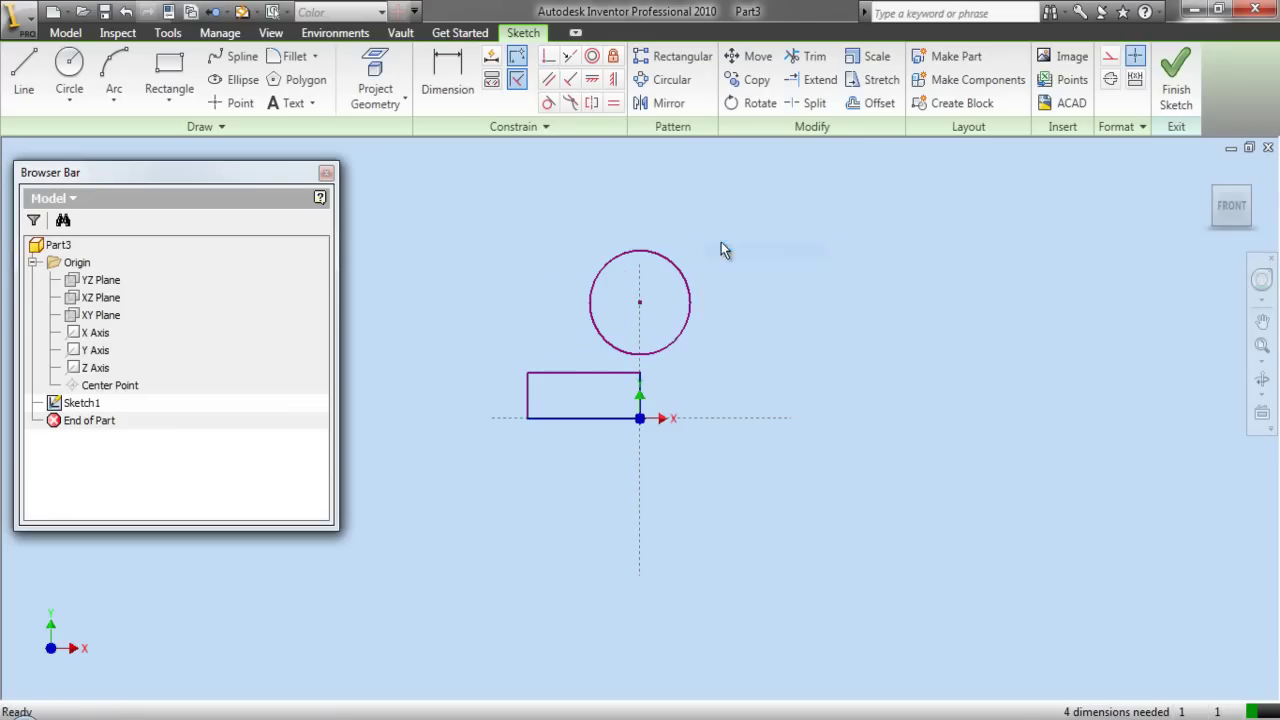
Make the circle tangent to the horizontal line through the origin.
left_click(548, 103)
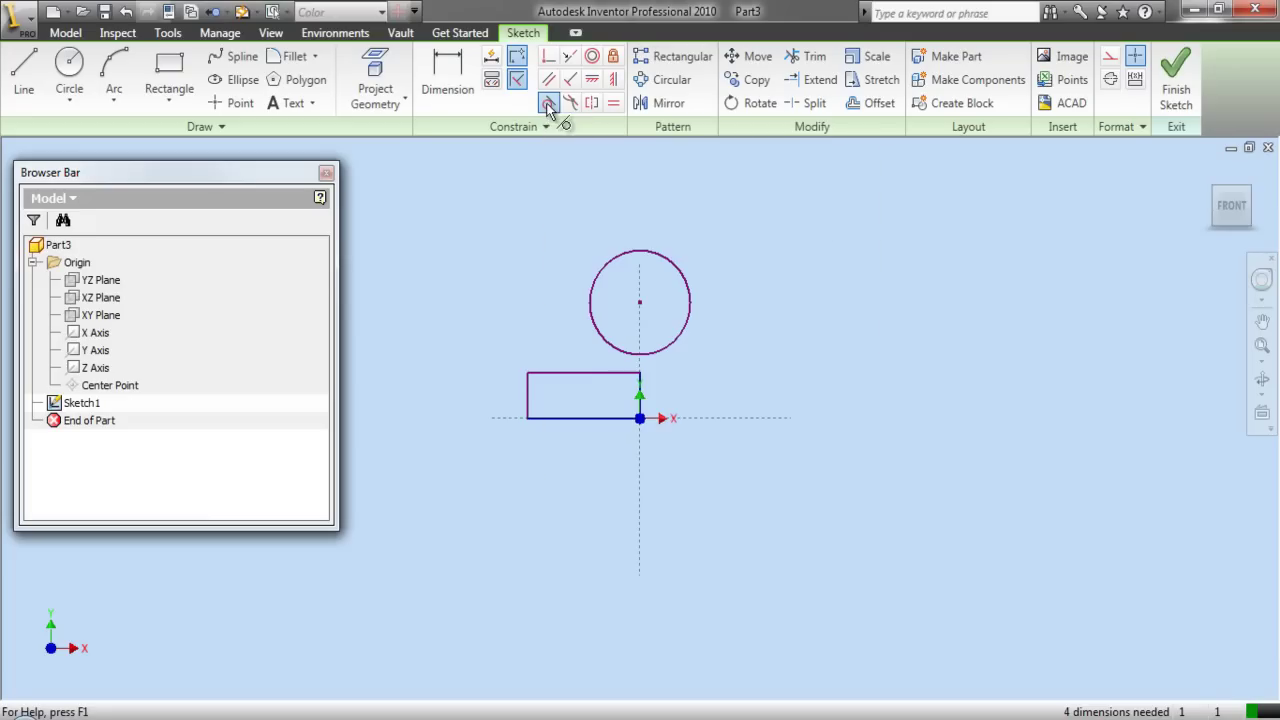
left_click(667, 345)
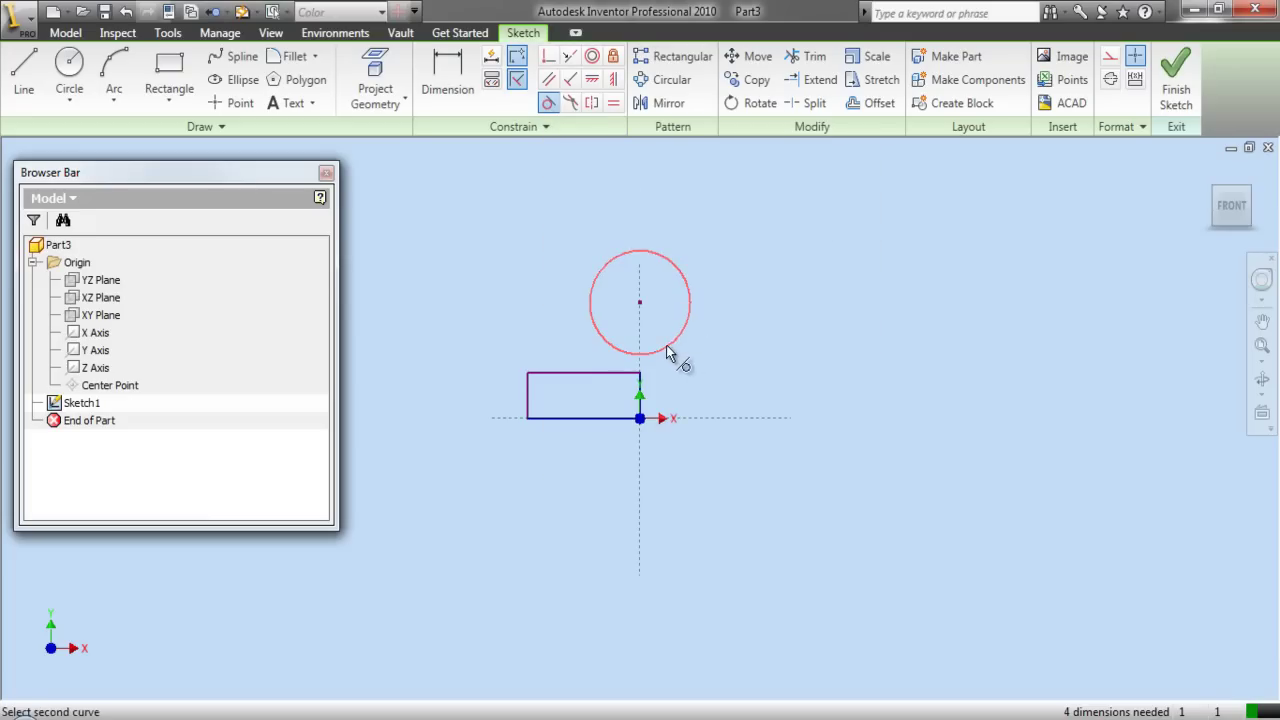
left_click(623, 417)
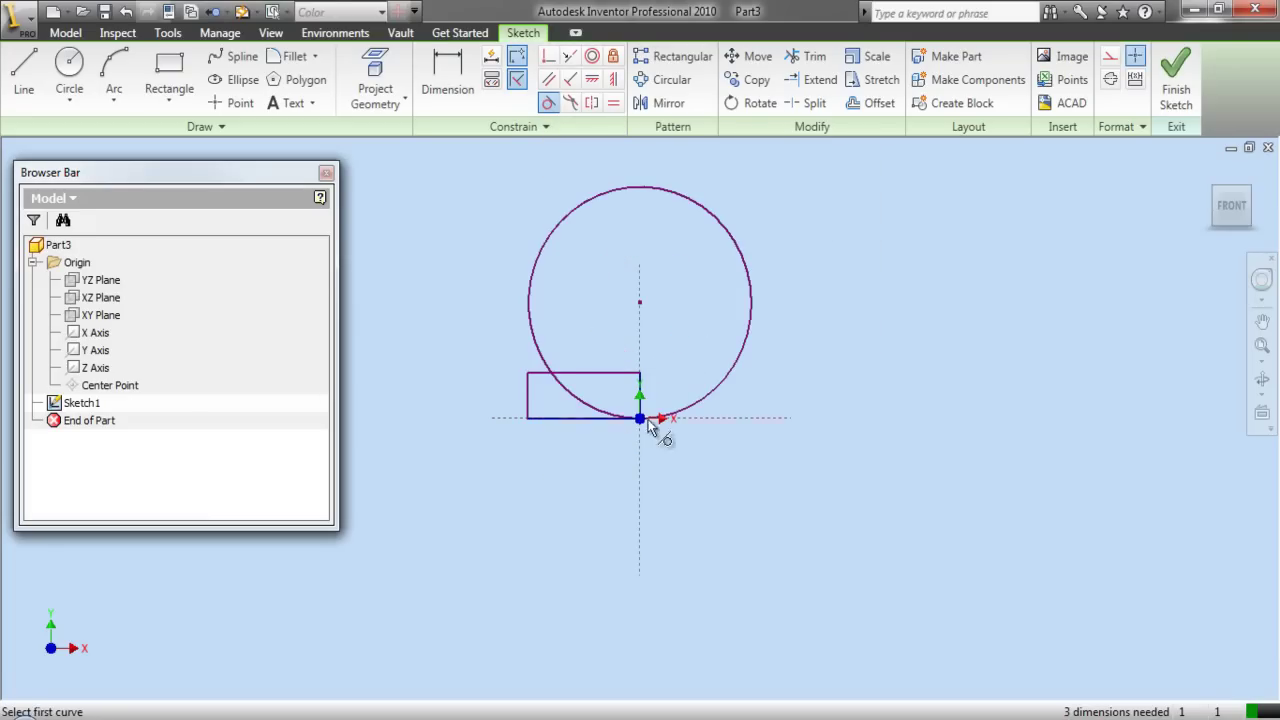
right_click(670, 291)
left_click(692, 303)
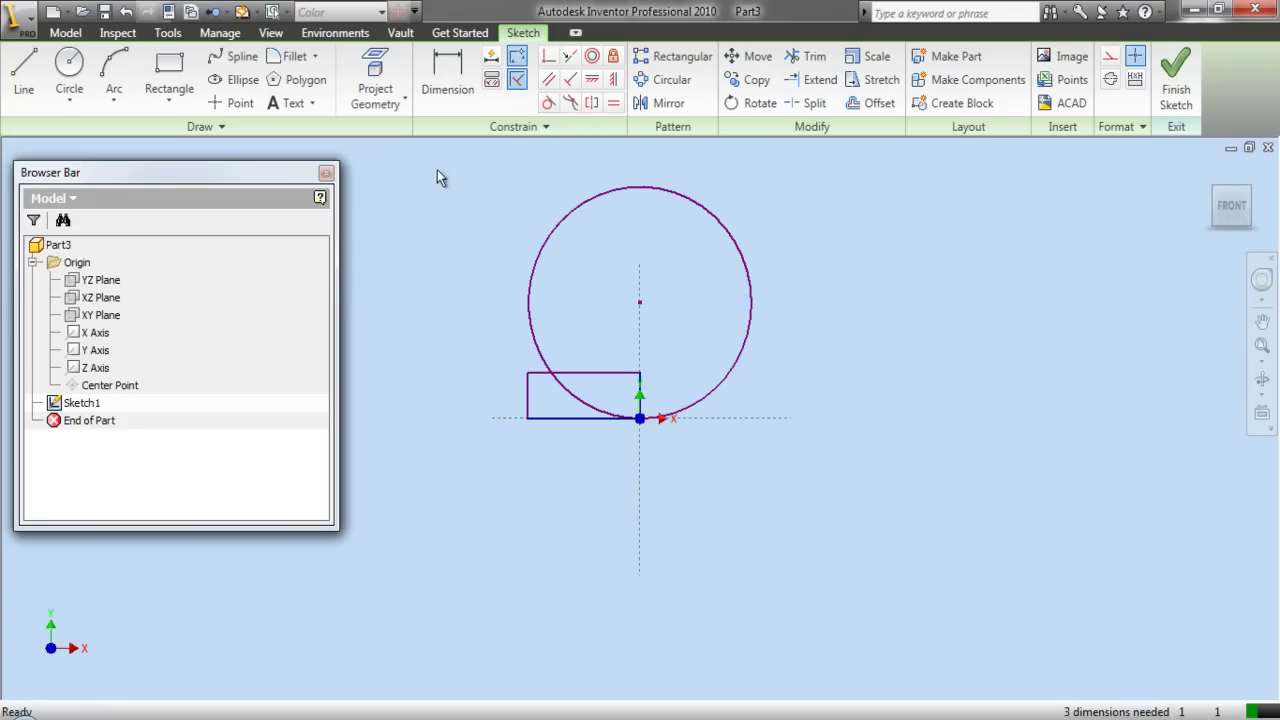
Dimension the circle's diameter as .375 in.
left_click(442, 78)
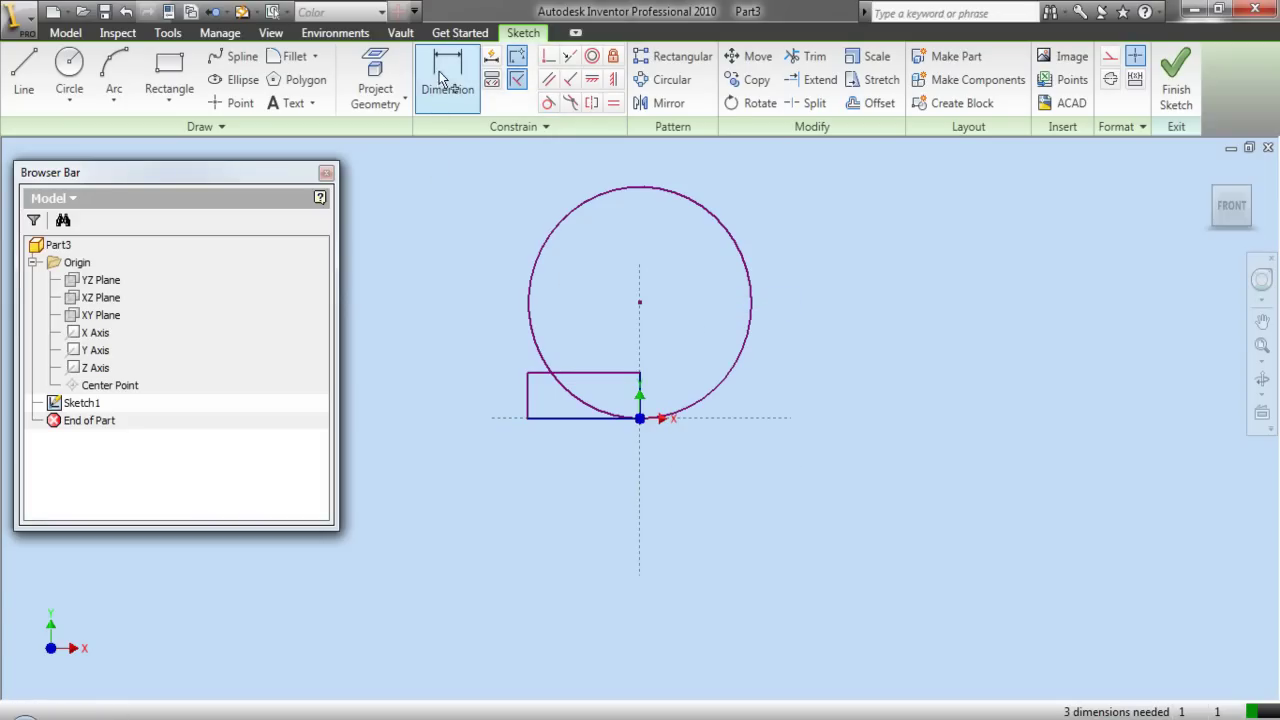
left_click(568, 229)
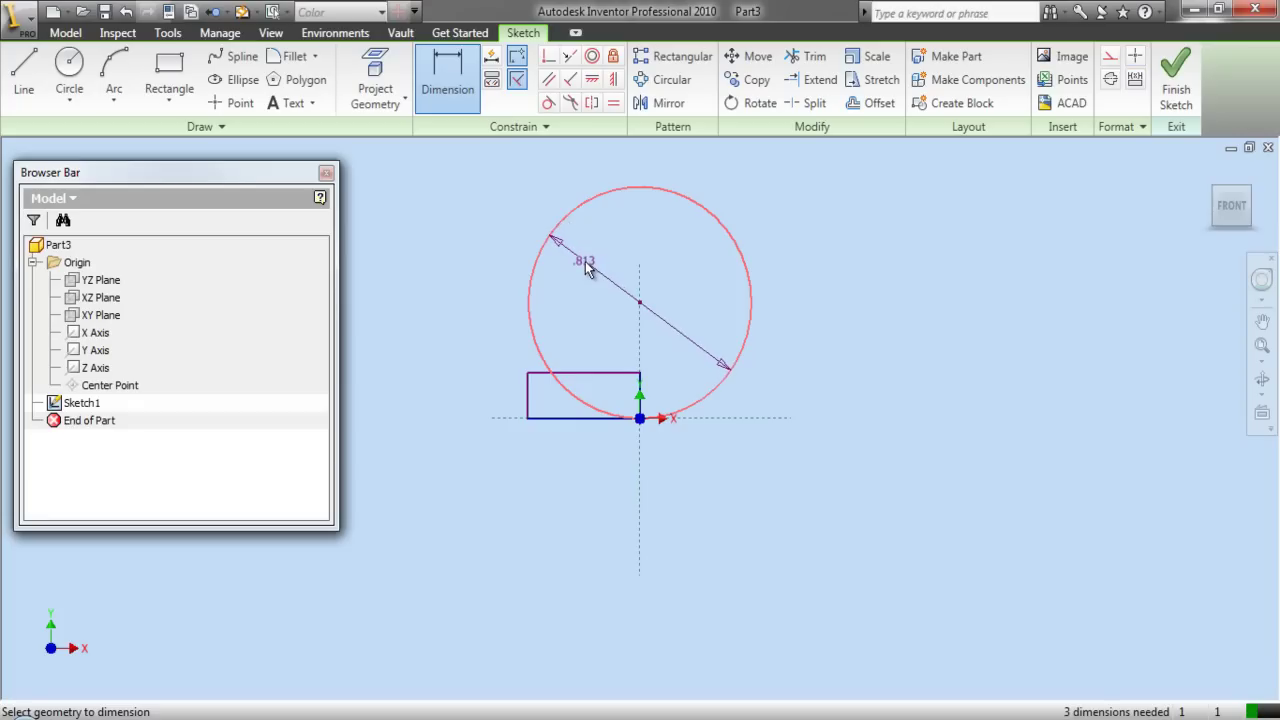
left_click(587, 268)
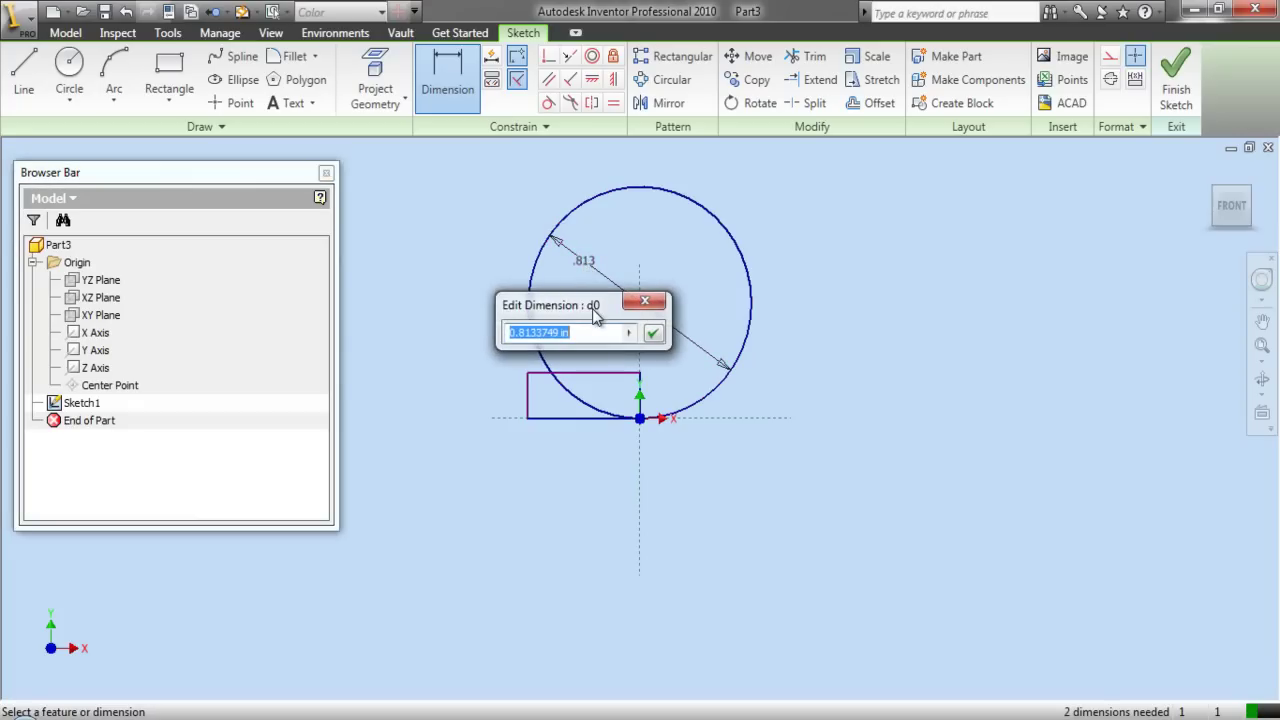
type(".375")
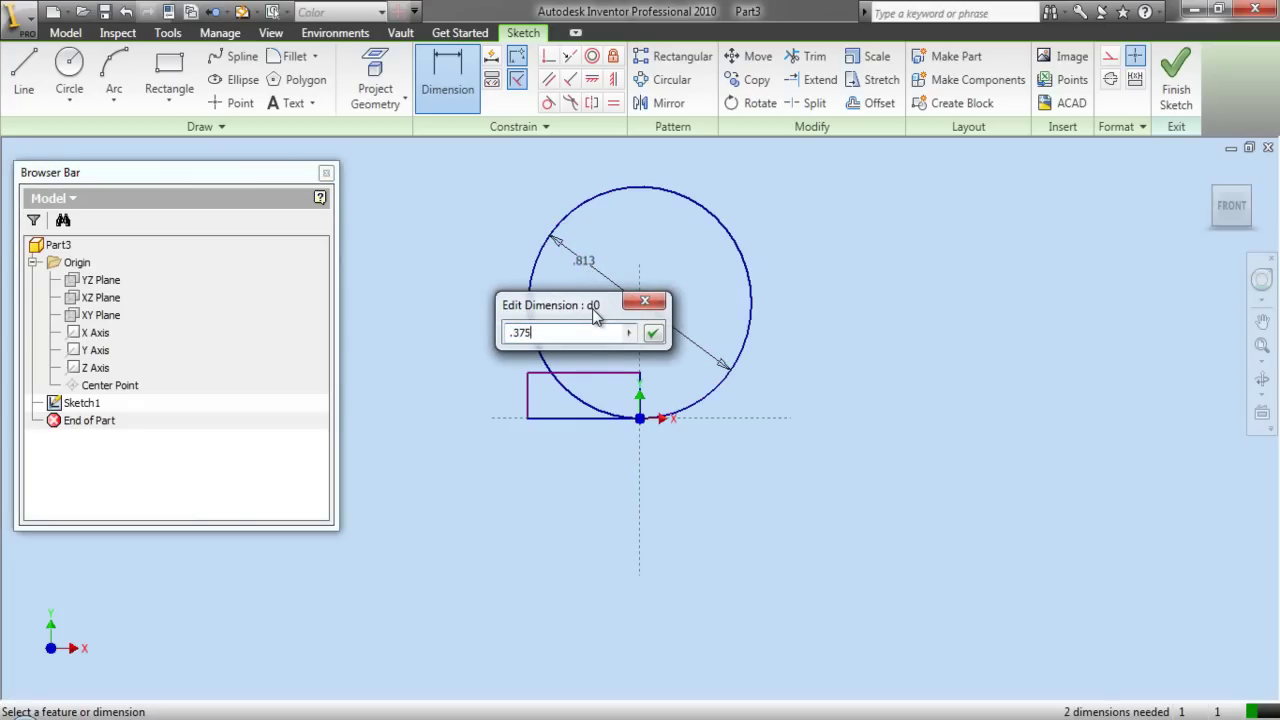
key("Return")
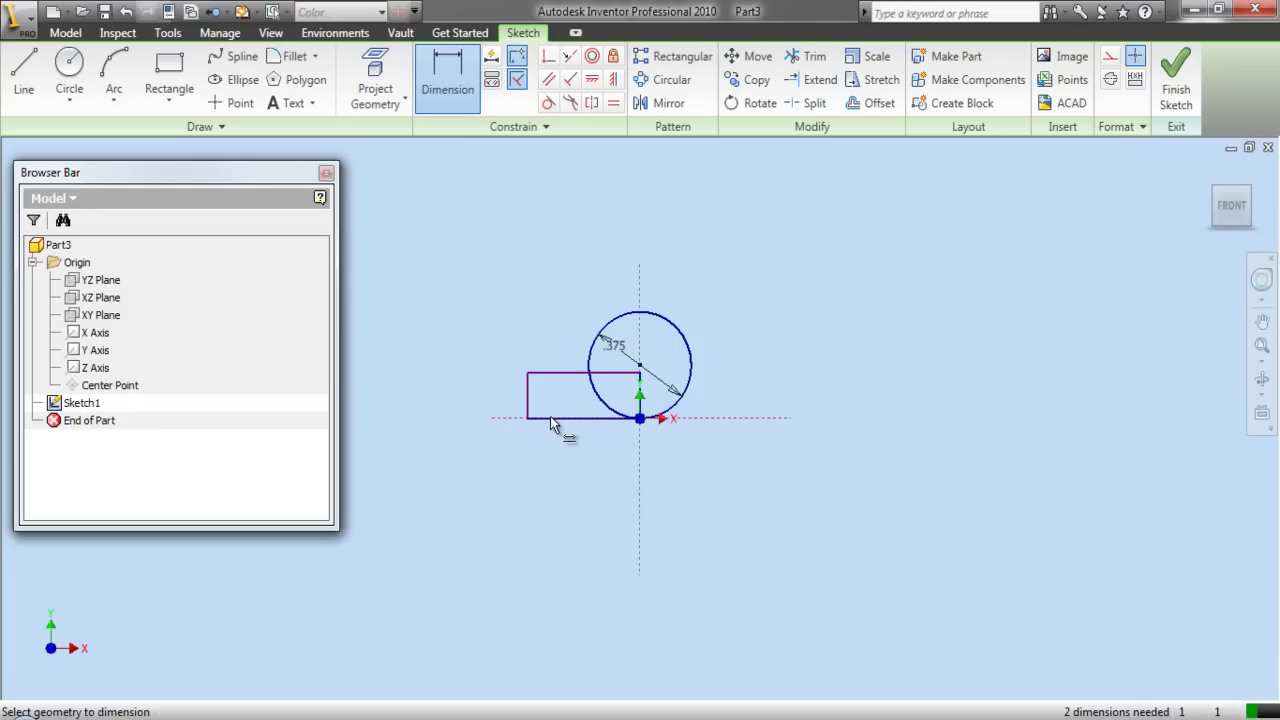
Dimension the rectangle's bottom edge with a length of 1.25 in and end the Dimension command.
mouse_move(553, 425)
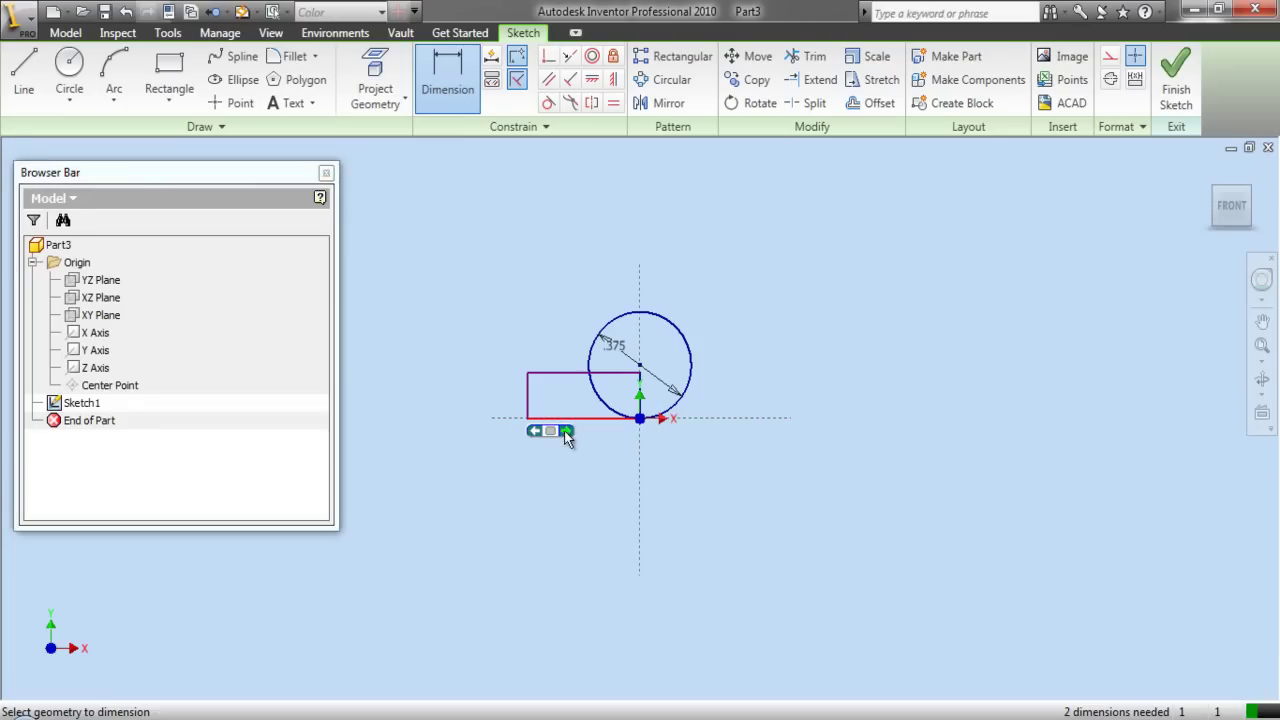
left_click(546, 430)
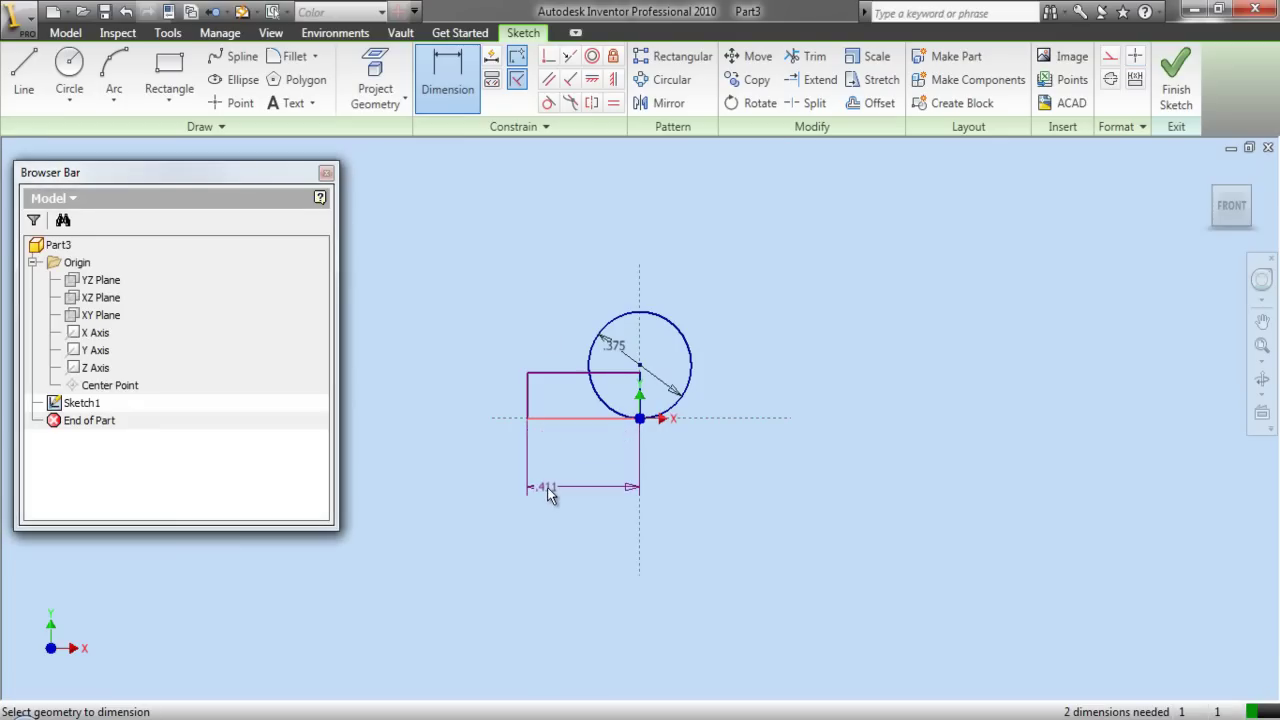
left_click(546, 487)
type("1")
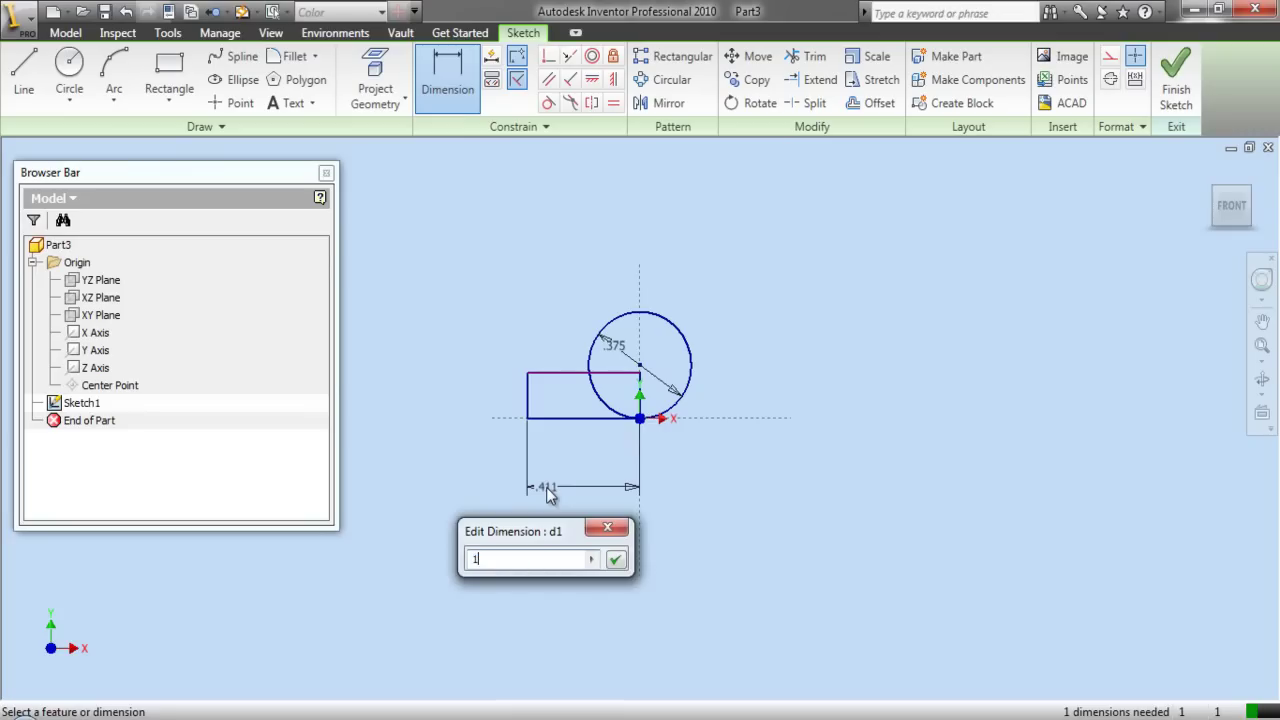
type(".25")
key("Return")
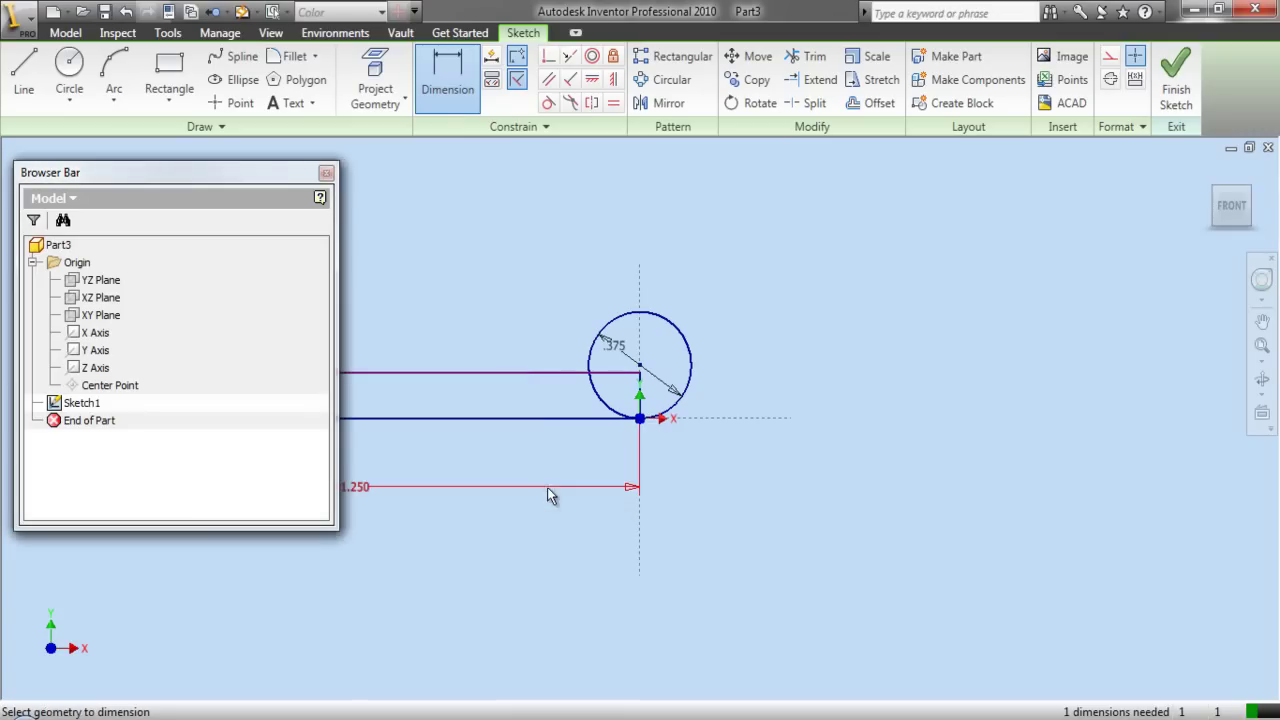
scroll(698, 493, "down", 2)
scroll(568, 495, "up", 2)
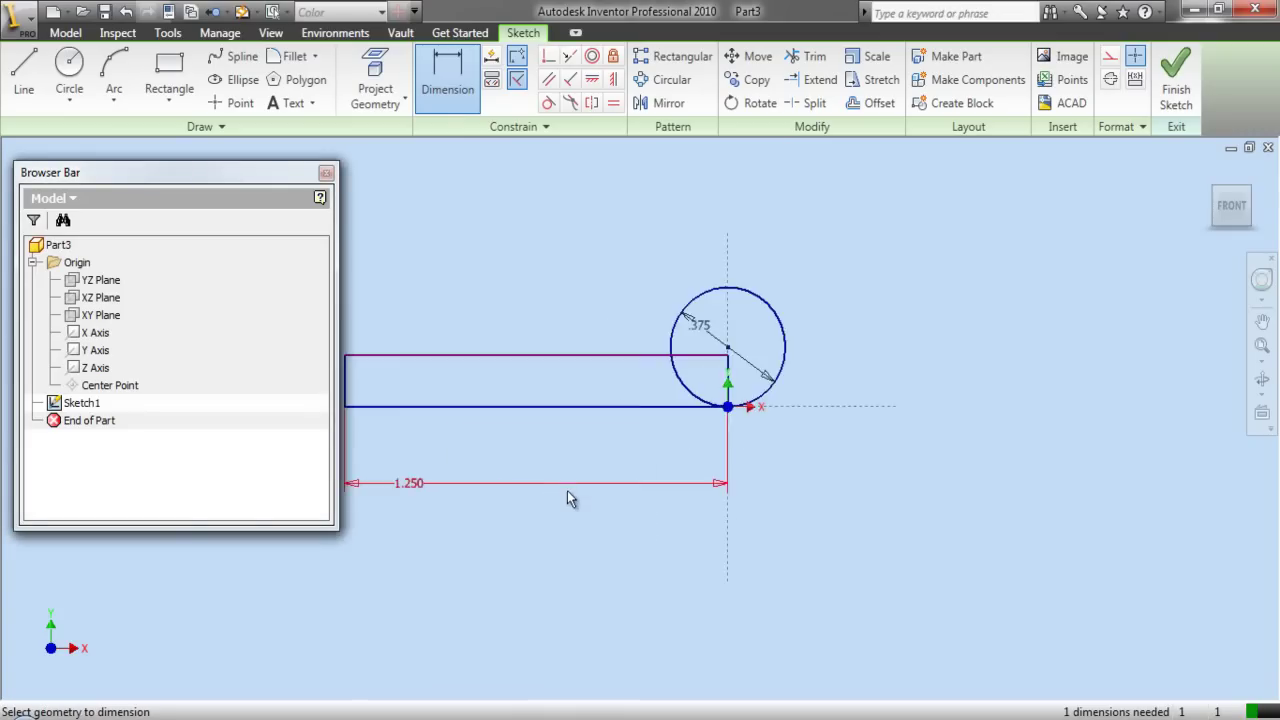
scroll(600, 505, "down", 2)
right_click(732, 476)
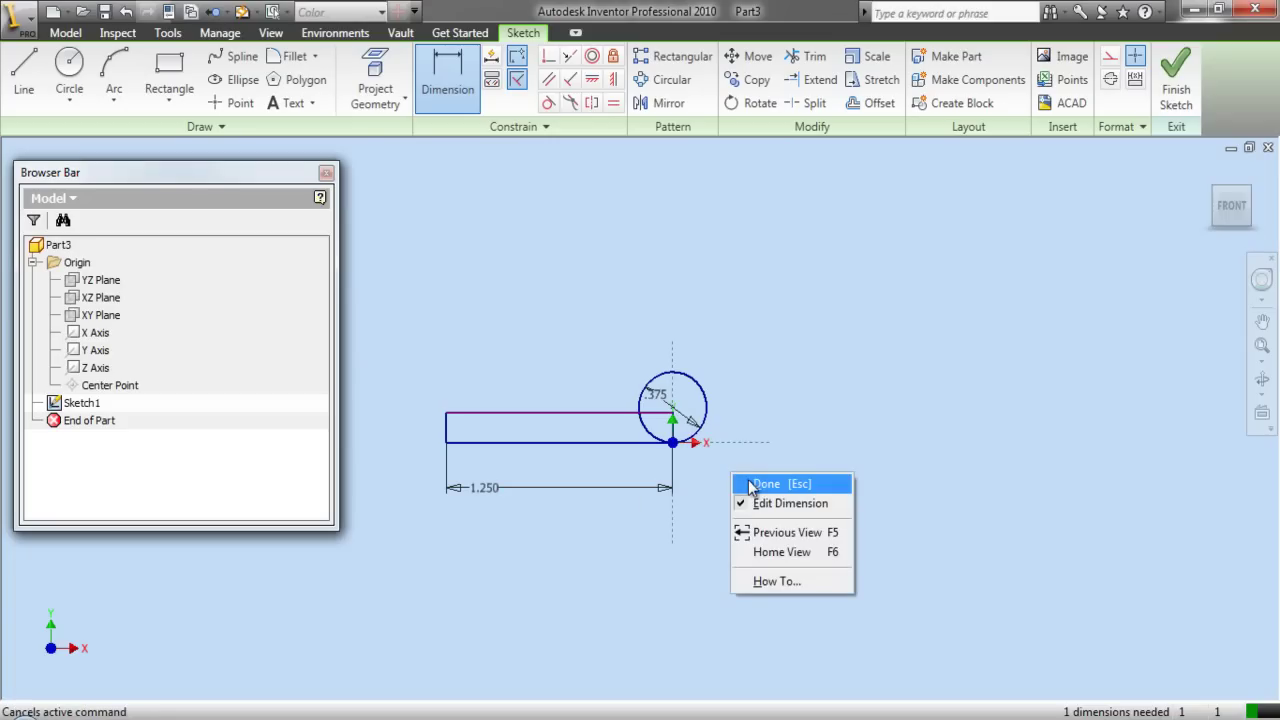
left_click(750, 485)
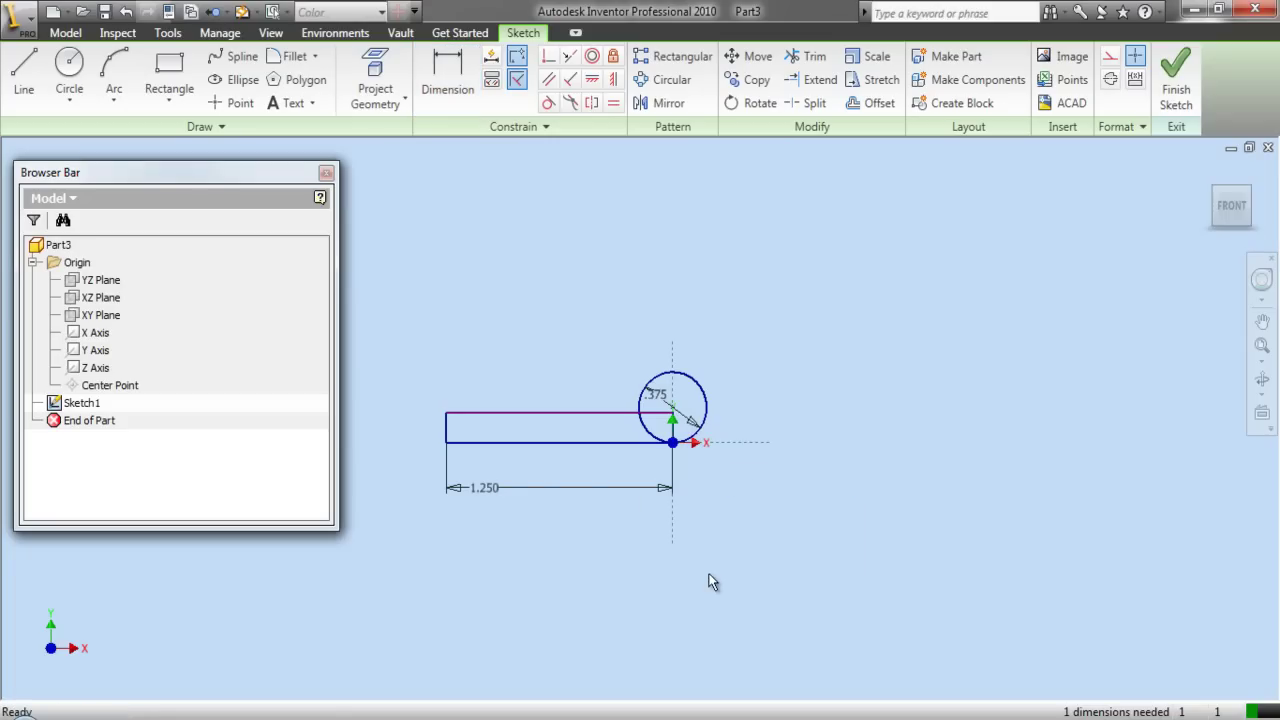
Dimension the rectangle's short end edge opposite the circle with a height of .063 in.
scroll(625, 395, "up", 2)
scroll(651, 400, "down", 1)
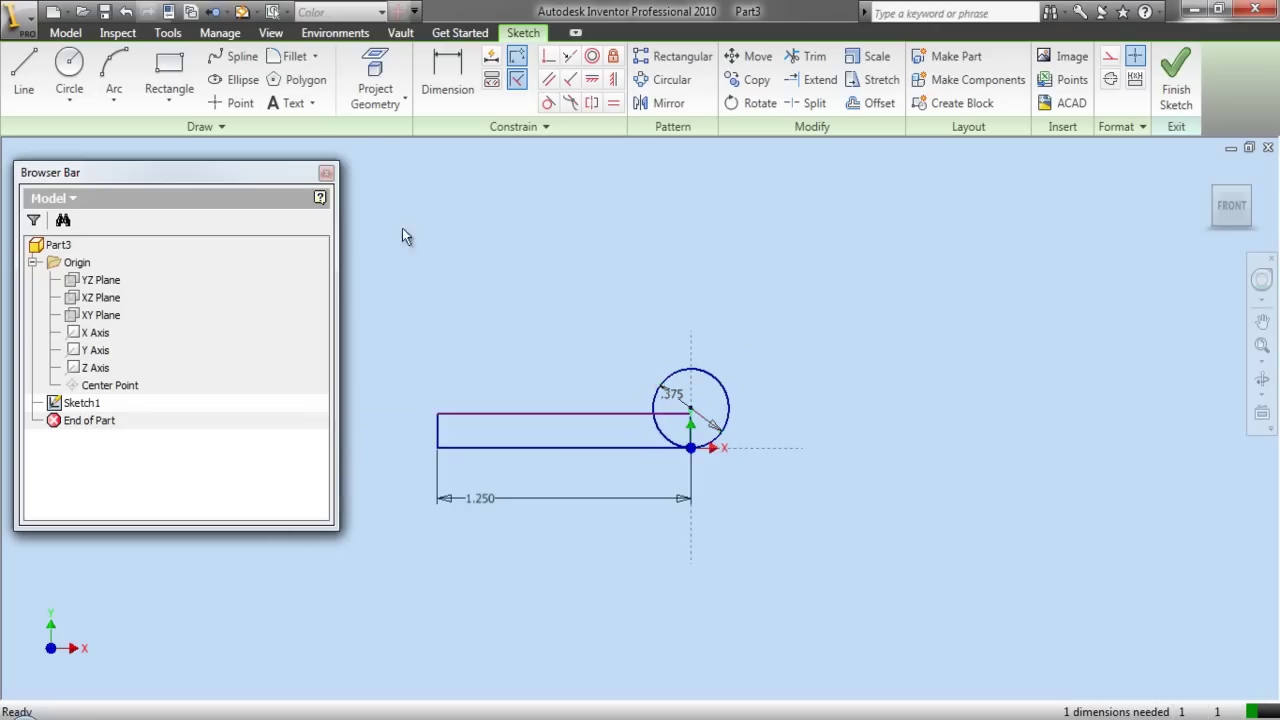
left_click(447, 85)
left_click(437, 430)
left_click(420, 436)
type(".")
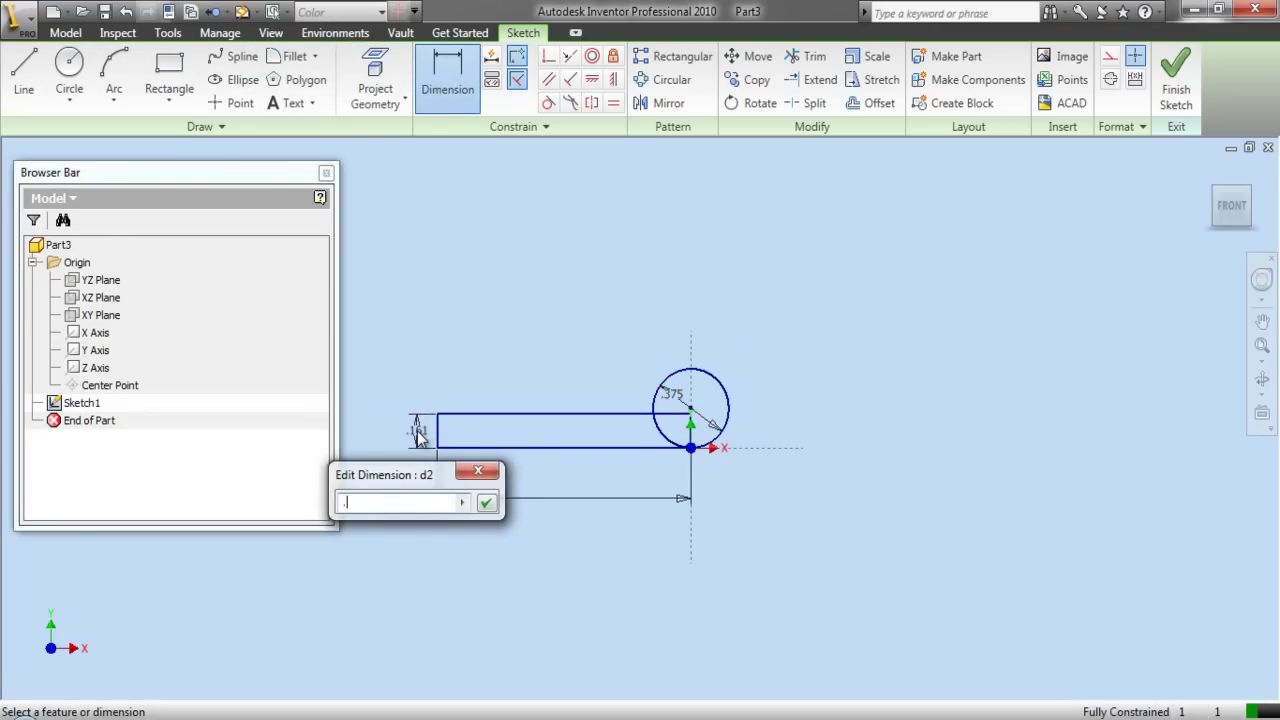
type("063")
key("Return")
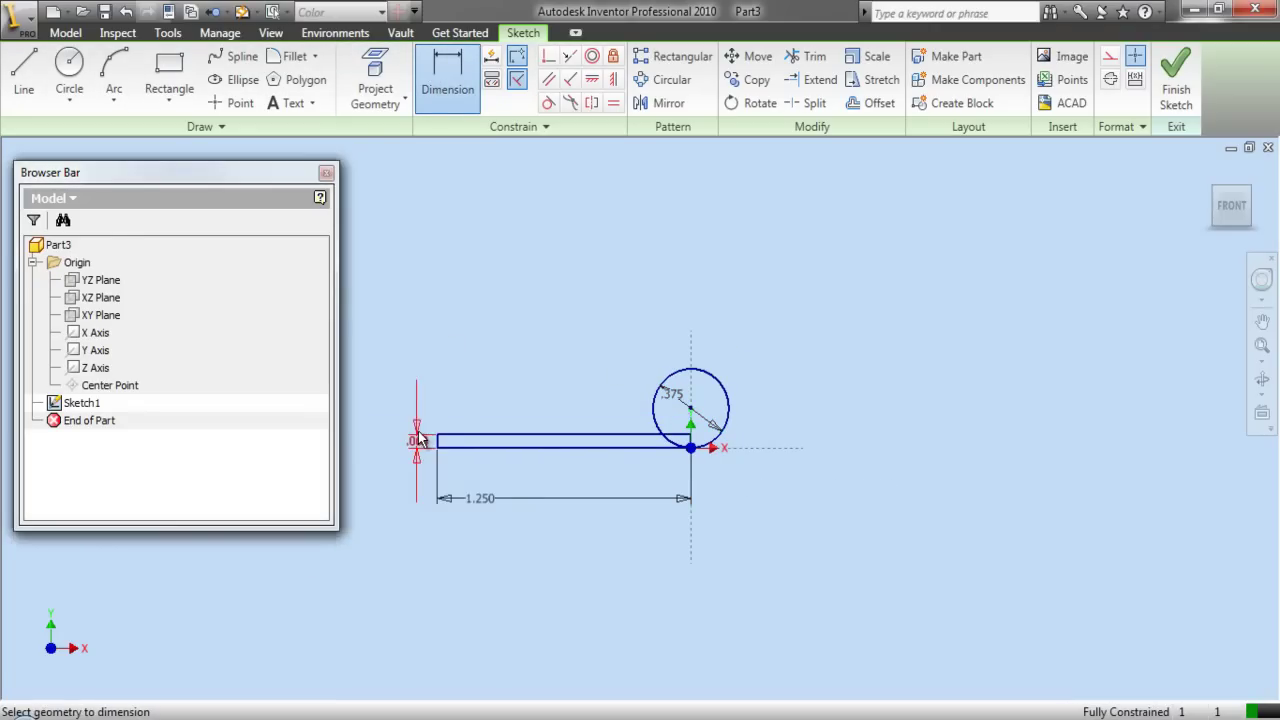
Draw a second circle of about .305 in diameter inside the first, concentric with it, and end the Circle command.
scroll(703, 418, "up", 3)
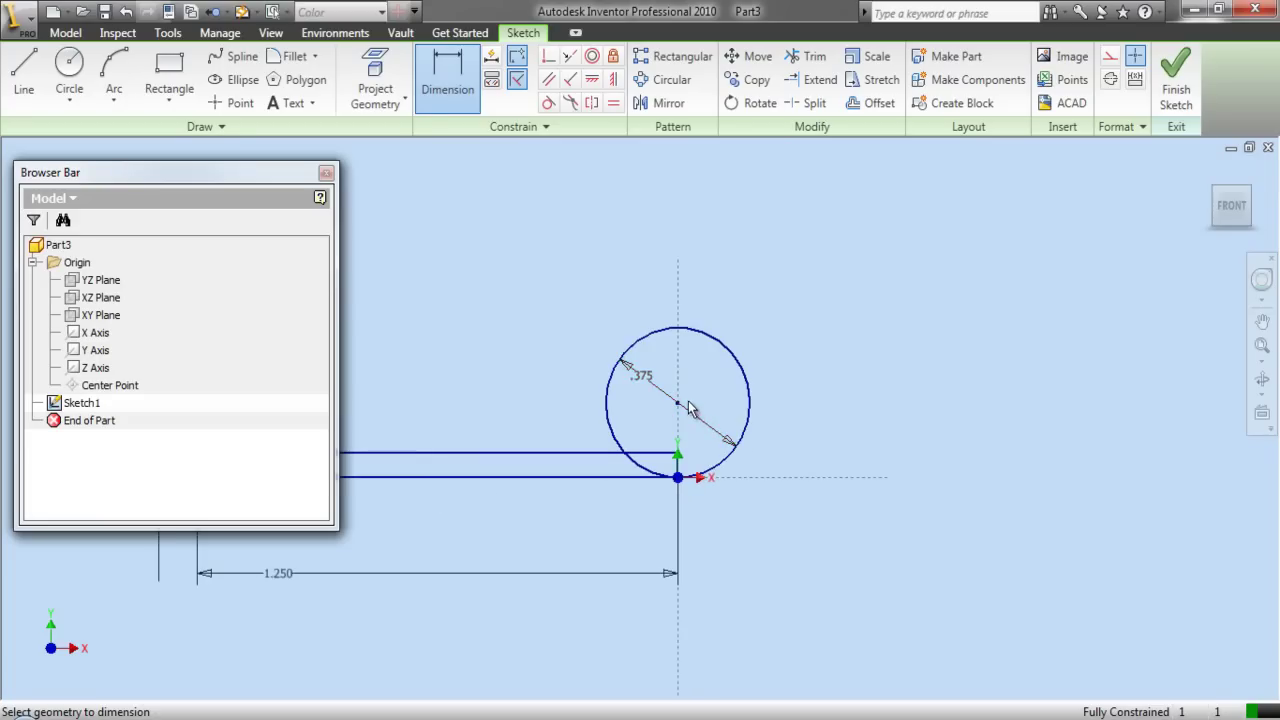
left_click(69, 70)
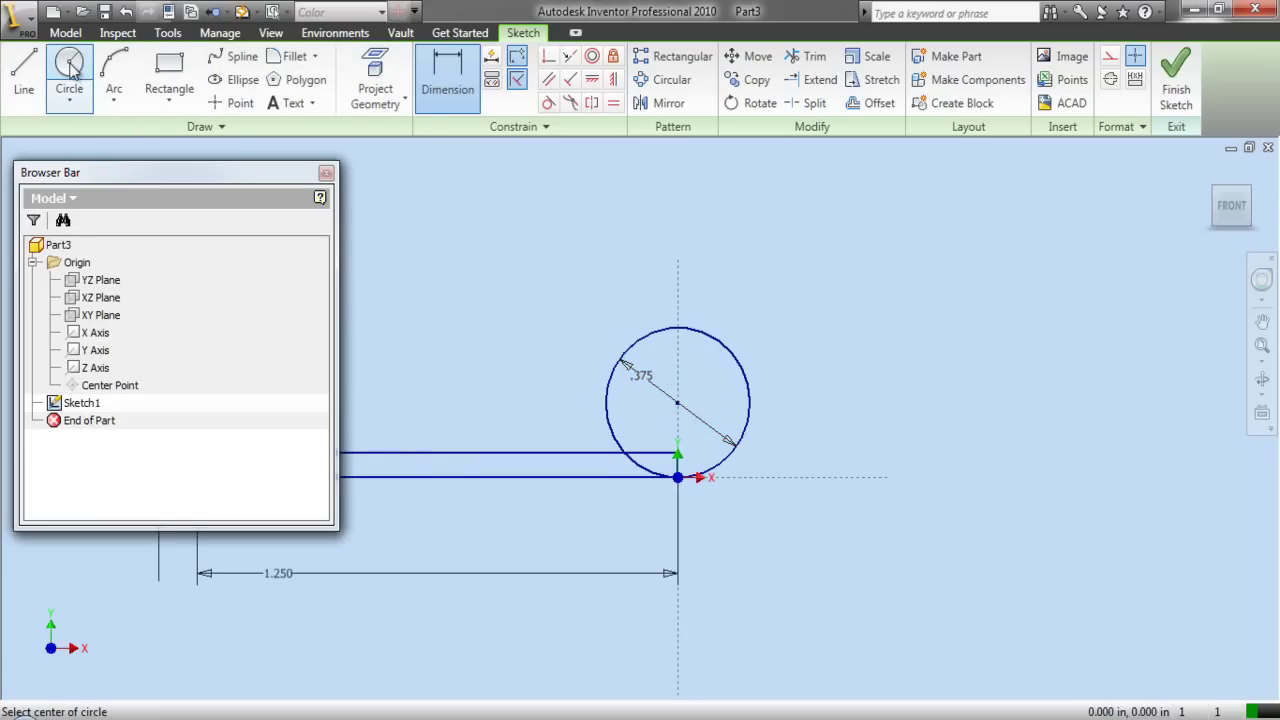
left_click(678, 403)
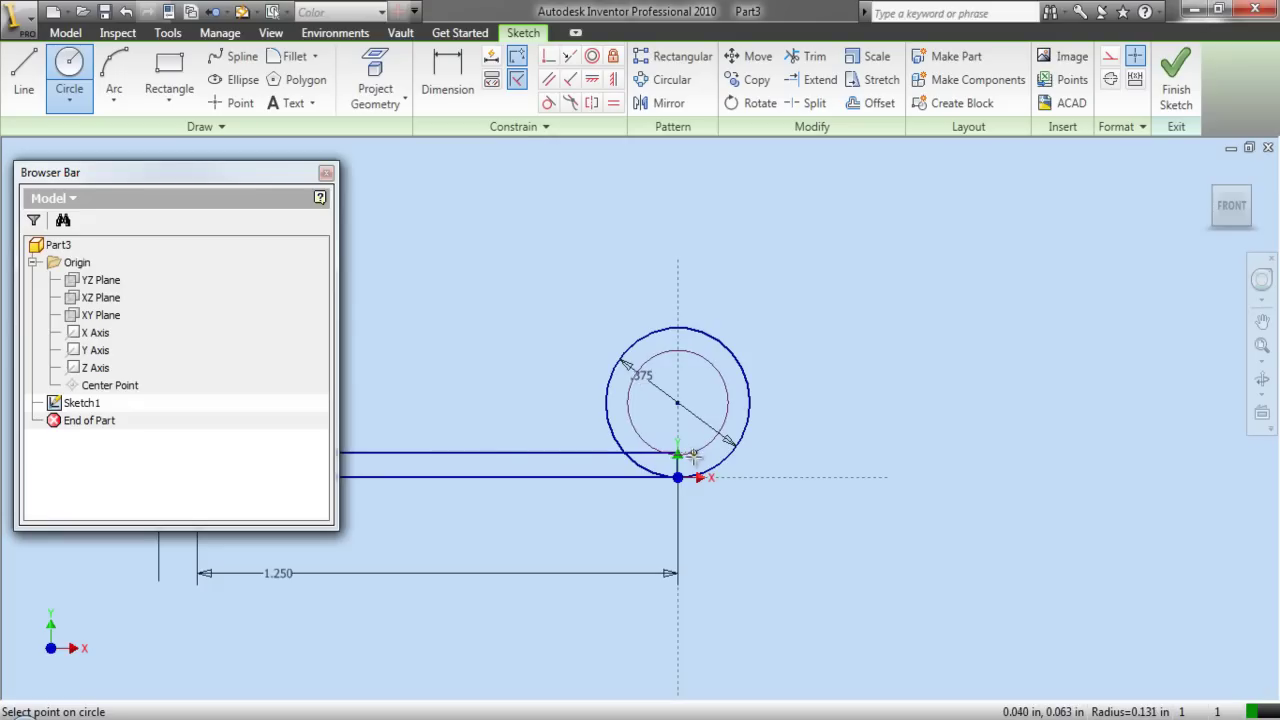
left_click(686, 460)
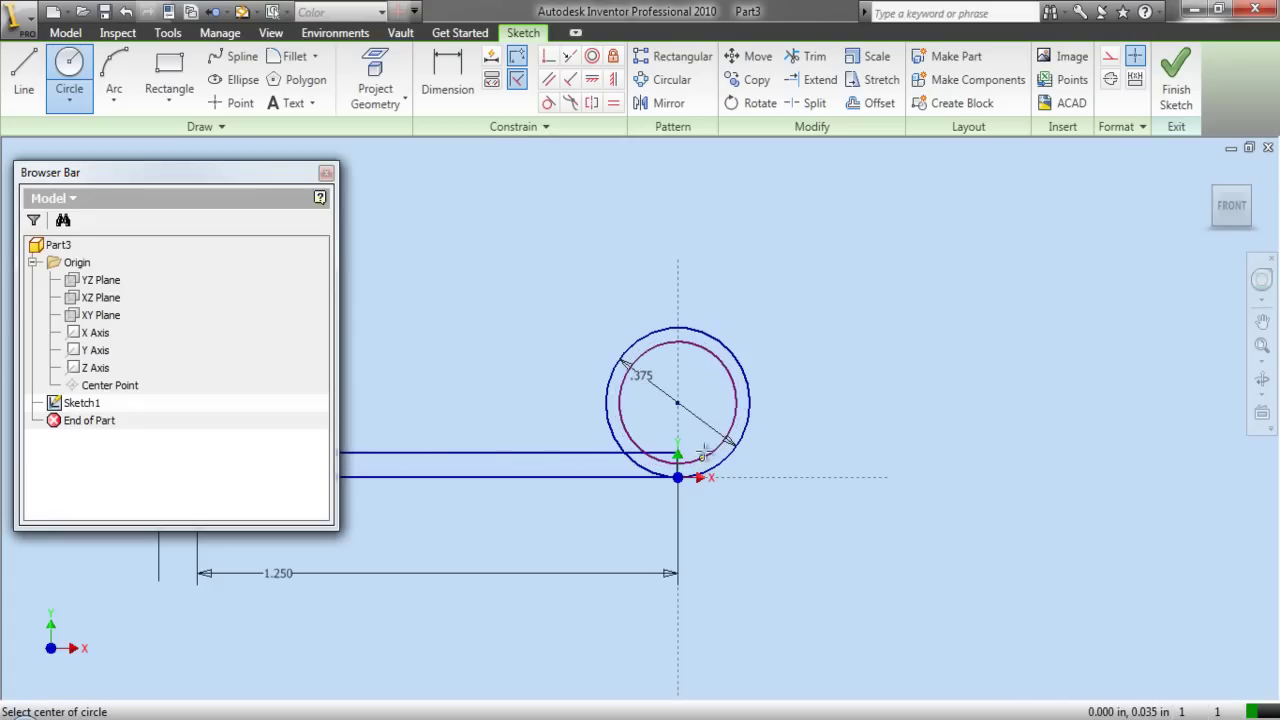
right_click(744, 281)
left_click(776, 294)
Dimension the inner circle's diameter as .25 in and end the Dimension command.
key("d")
left_click(654, 353)
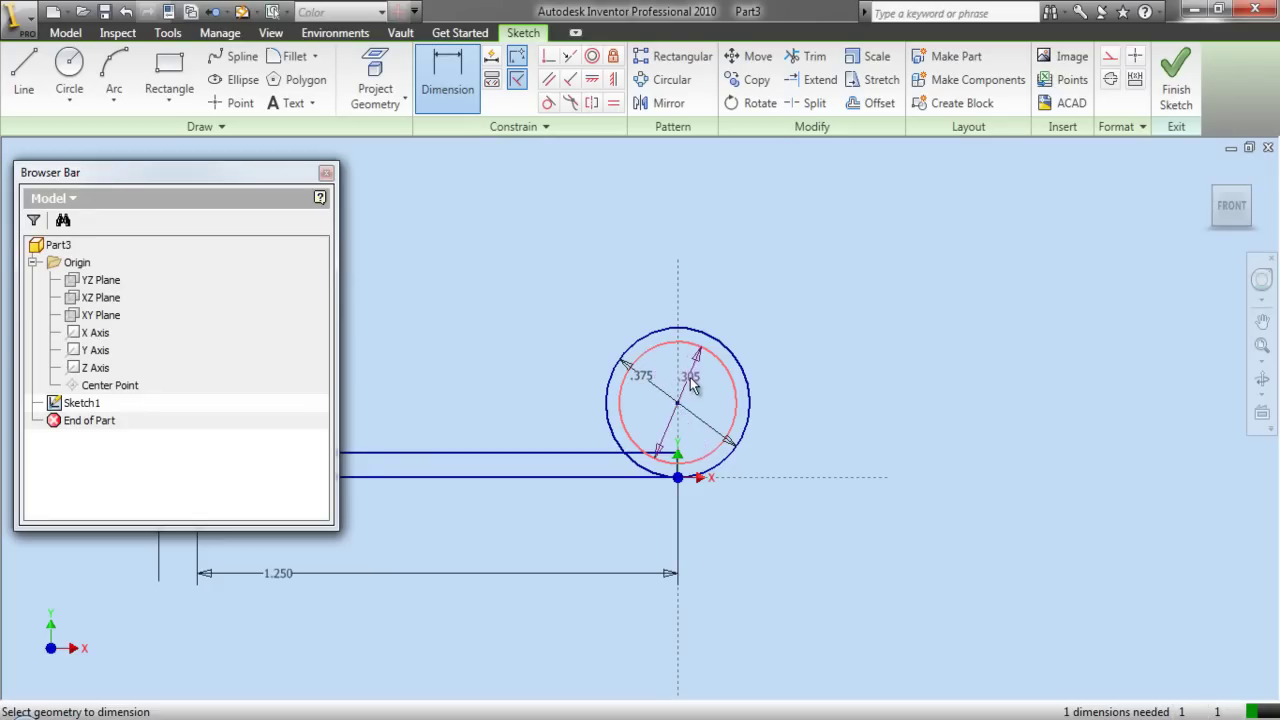
left_click(690, 385)
type(".2")
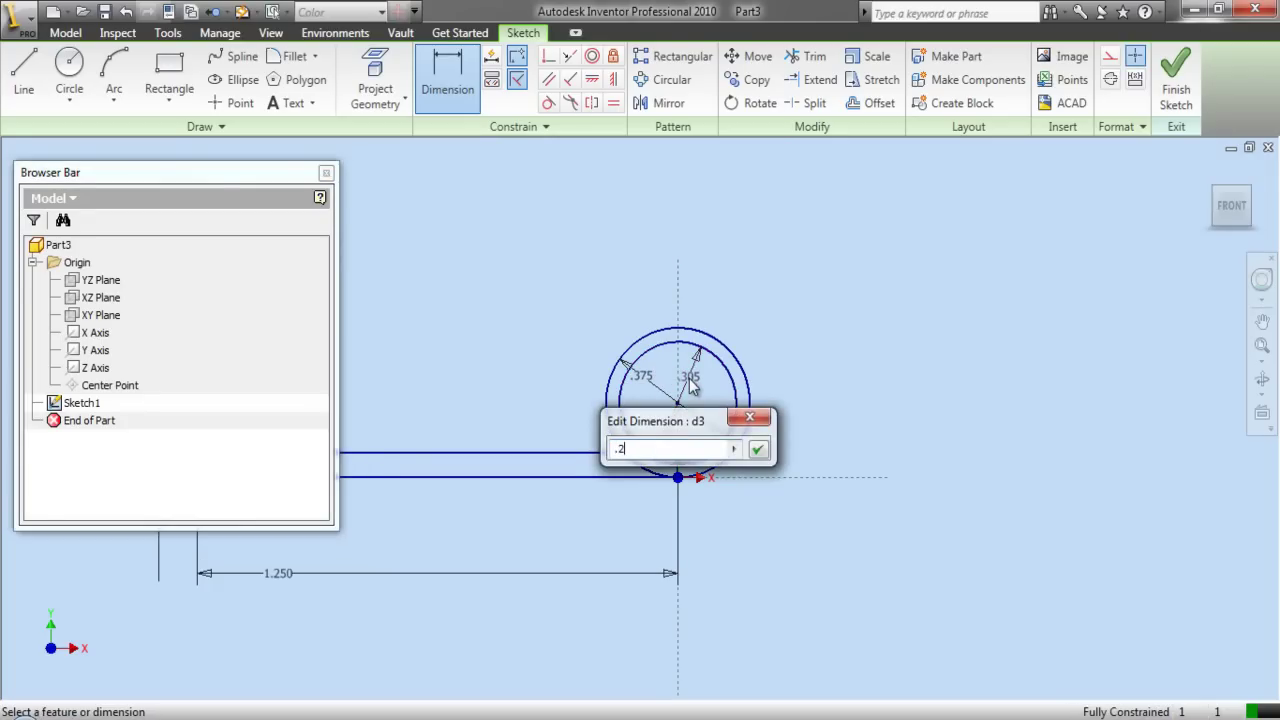
type("5")
key("Return")
right_click(766, 296)
left_click(800, 308)
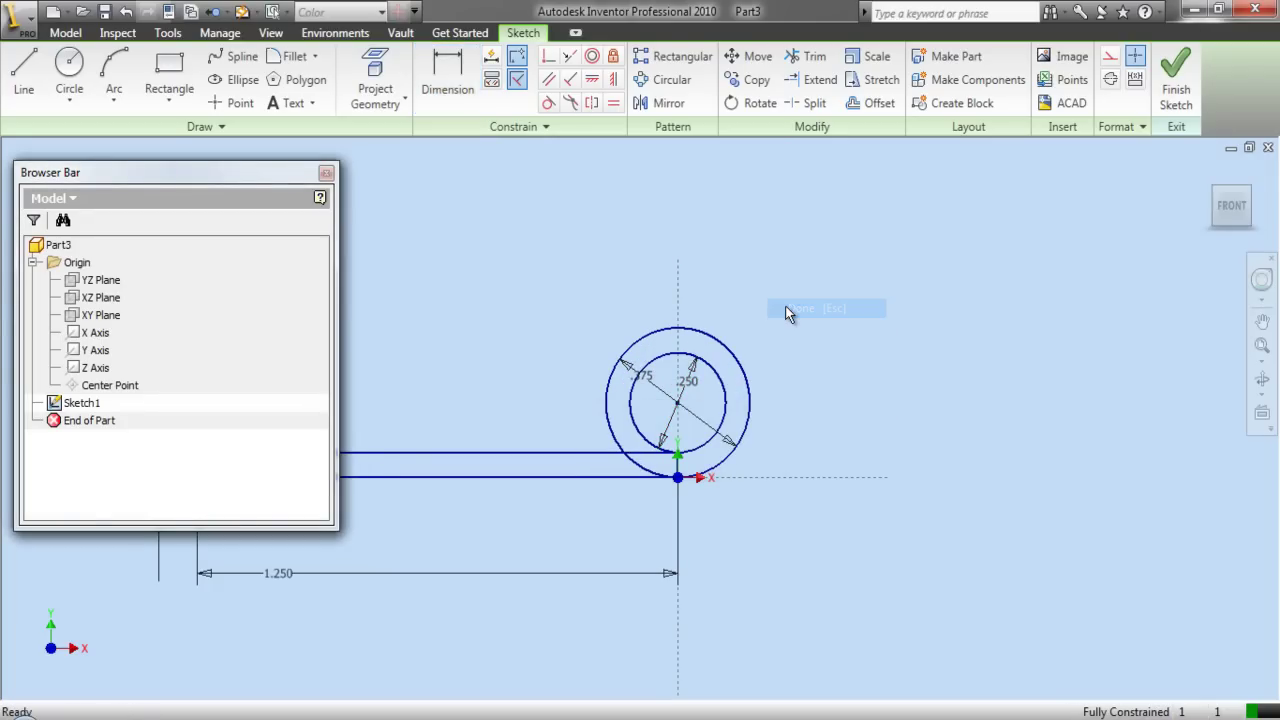
Trim the rectangle's upper line between the two circles and the outer circle's arc crossing the rectangle.
left_click(817, 60)
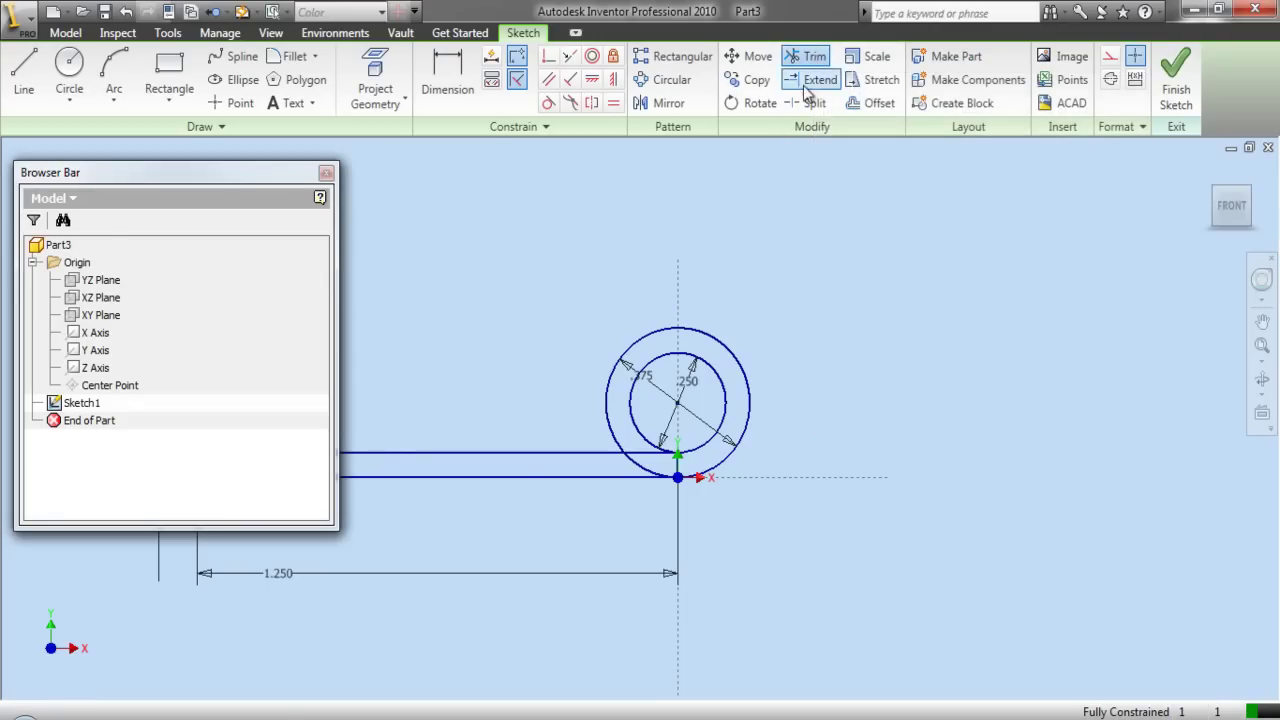
left_click(630, 455)
left_click(648, 456)
right_click(794, 318)
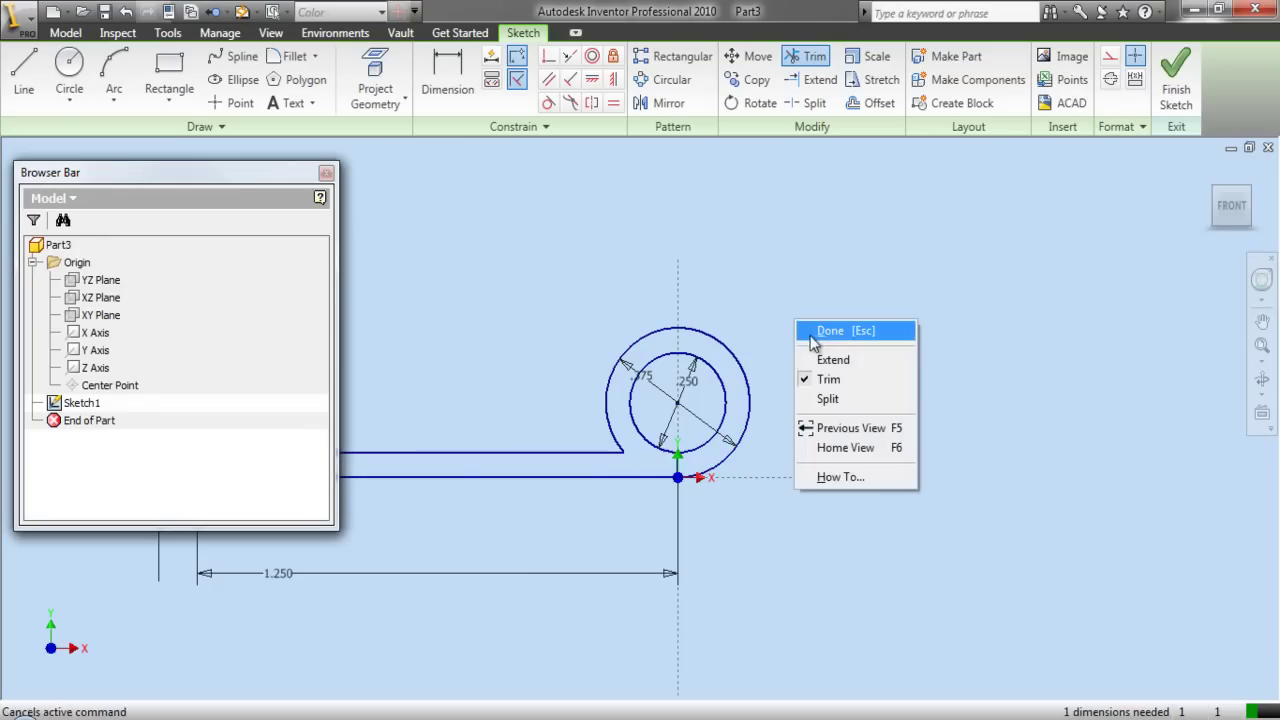
left_click(815, 333)
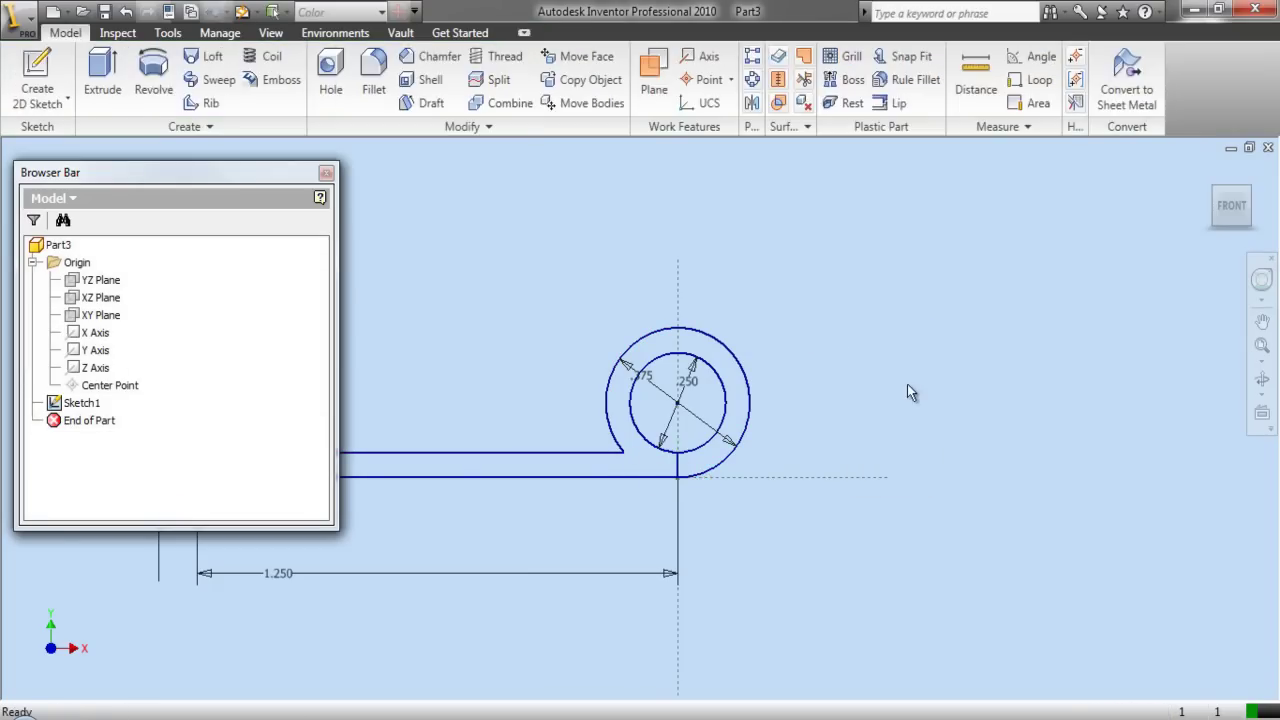
Convert the short vertical line between the origin and the inner circle to construction geometry.
scroll(668, 470, "up", 3)
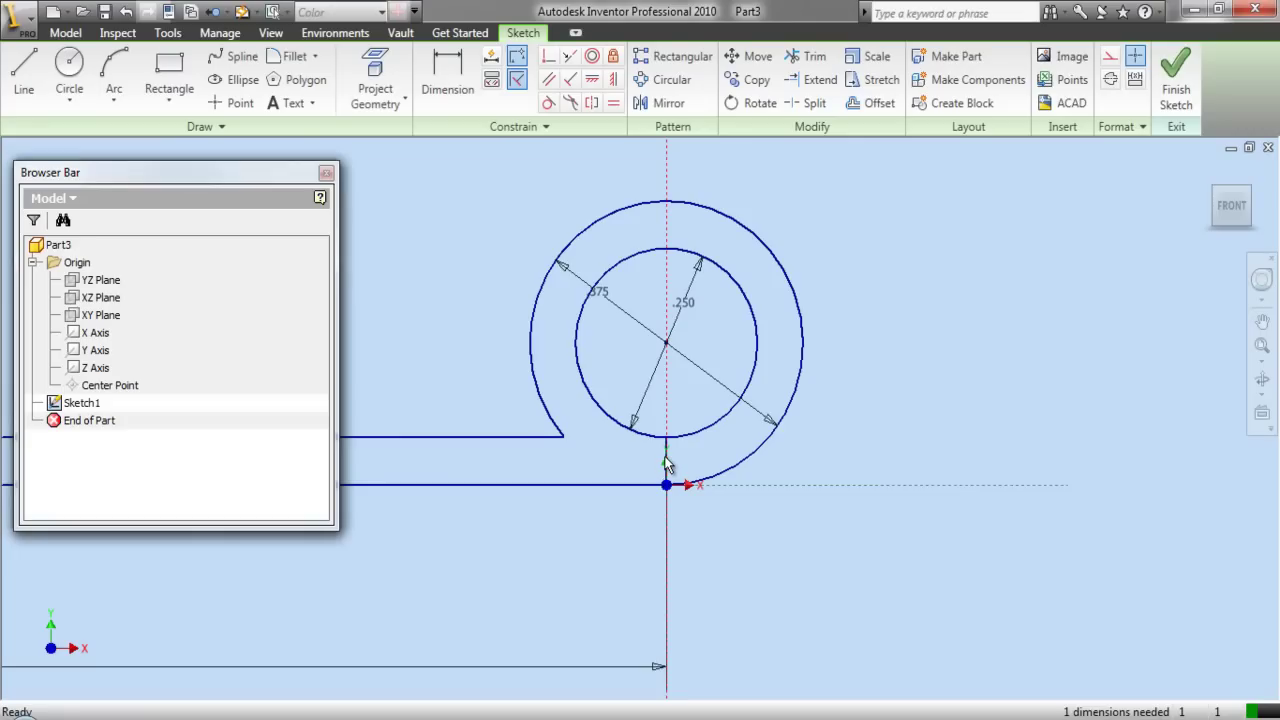
scroll(668, 460, "up", 5)
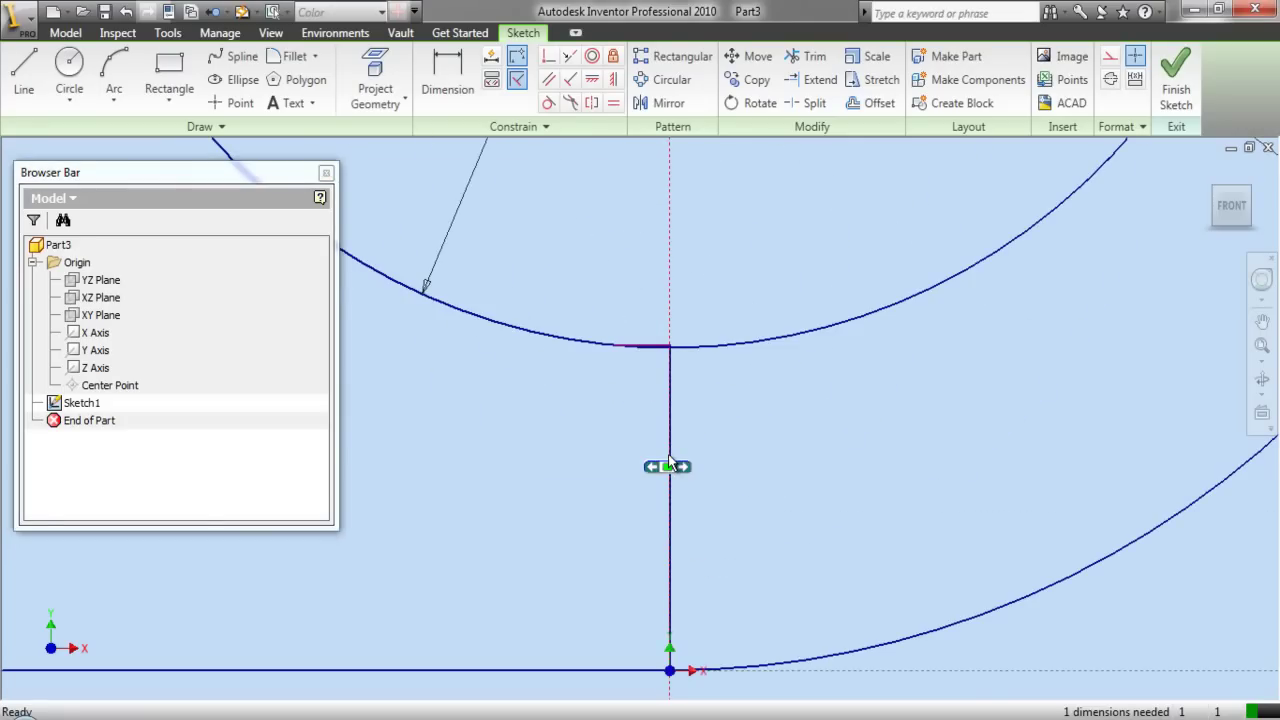
key("Escape")
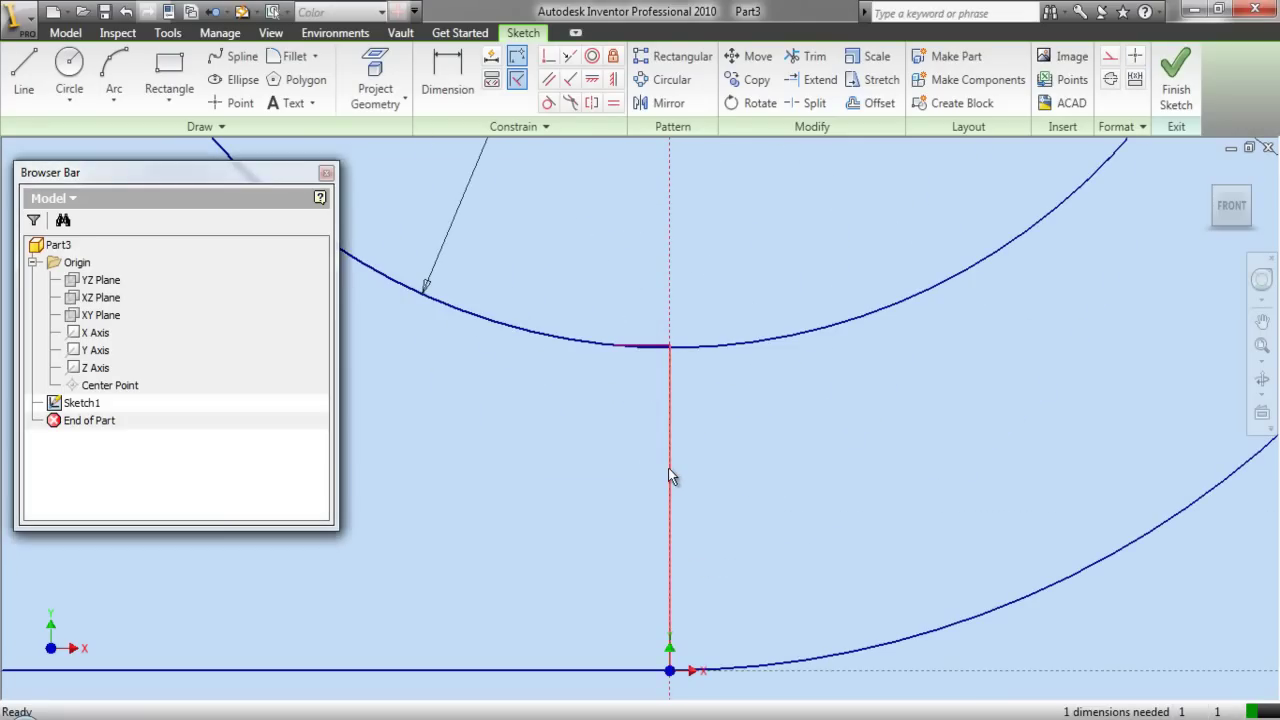
left_click(1110, 56)
scroll(663, 346, "down", 5)
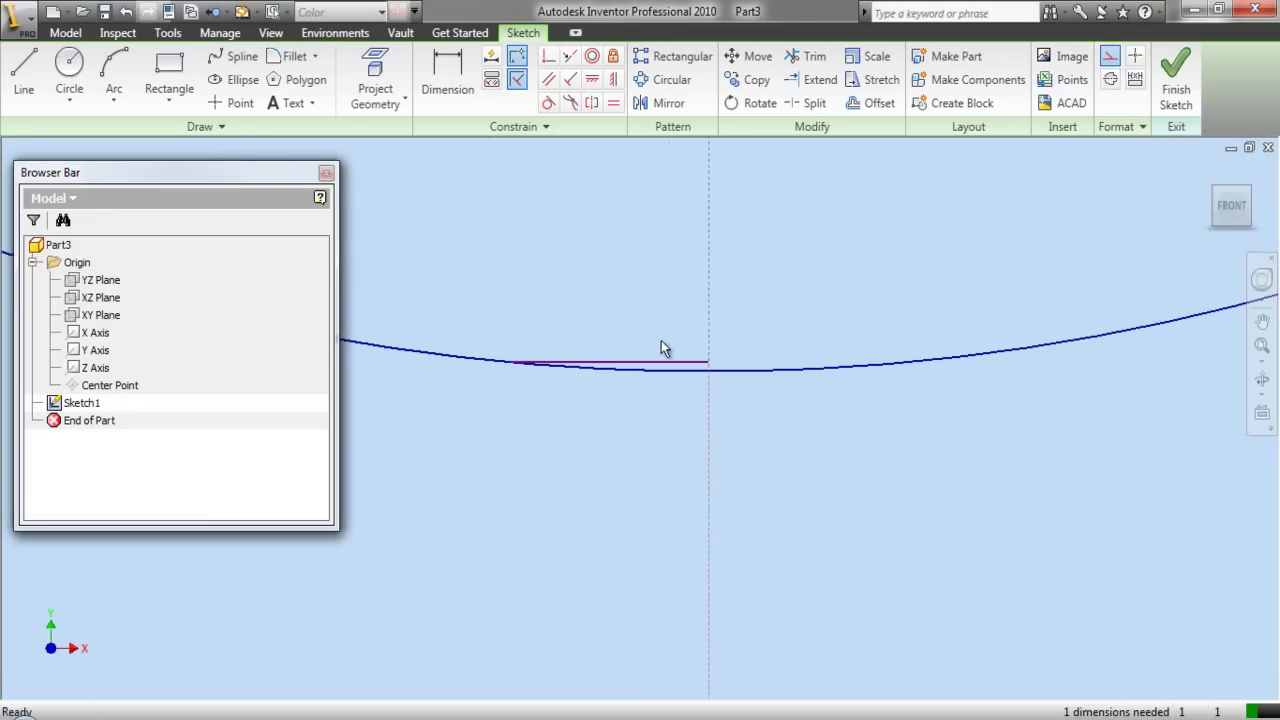
Trim the leftover short horizontal segment inside the inner circle's lower edge and end the Trim command.
left_click(810, 56)
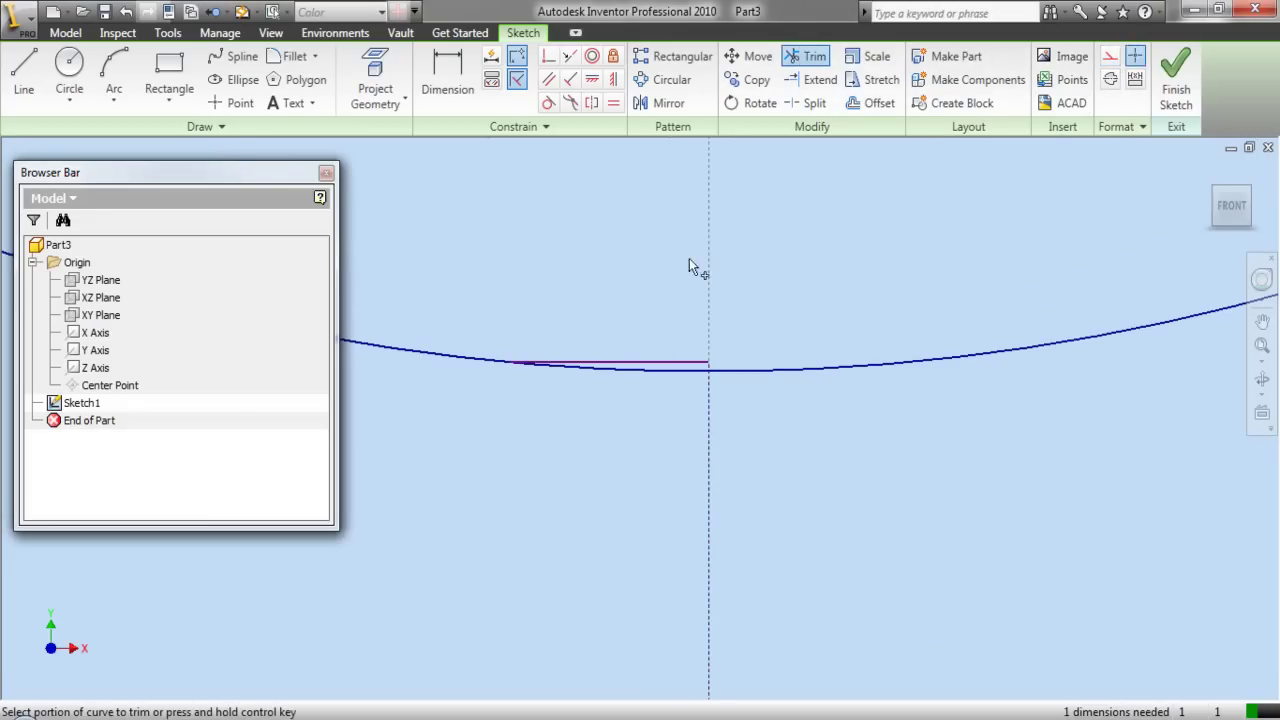
left_click(672, 362)
scroll(669, 393, "up", 4)
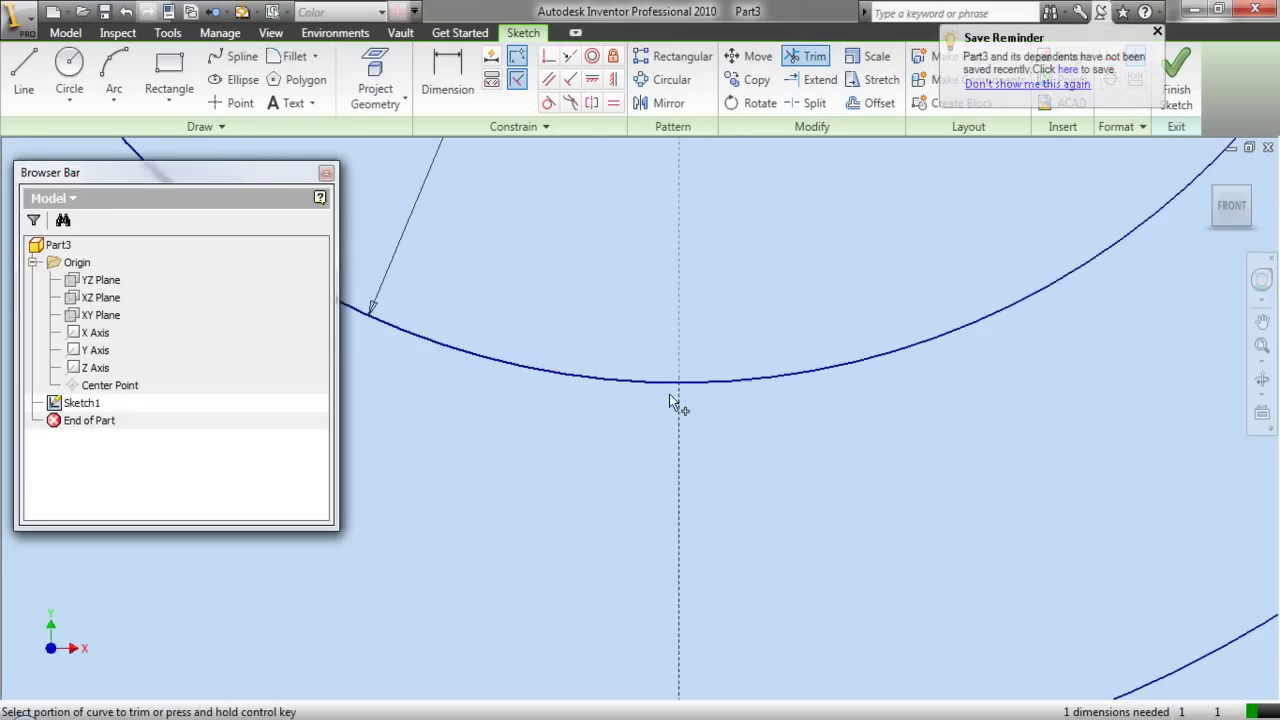
scroll(714, 438, "up", 4)
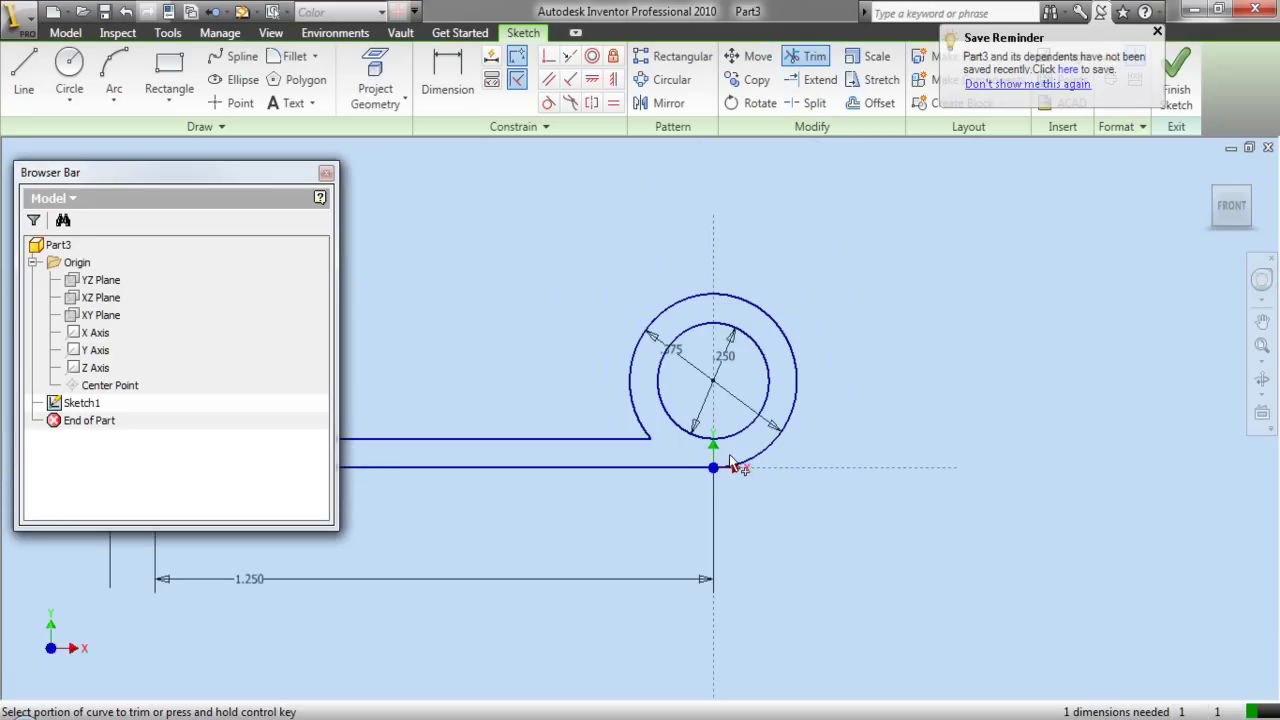
right_click(796, 250)
left_click(817, 262)
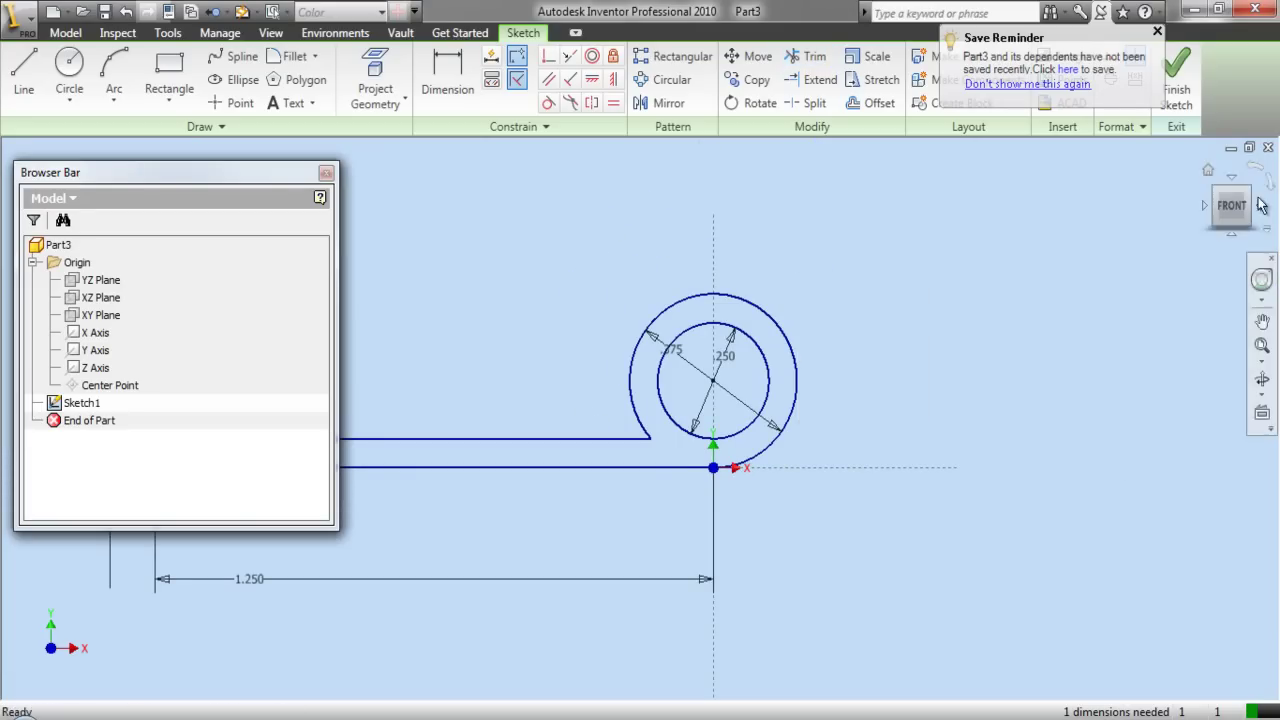
Finish the sketch and extrude the leaf-and-barrel profile 5 in in the opposite direction, away from the front.
left_click(1176, 78)
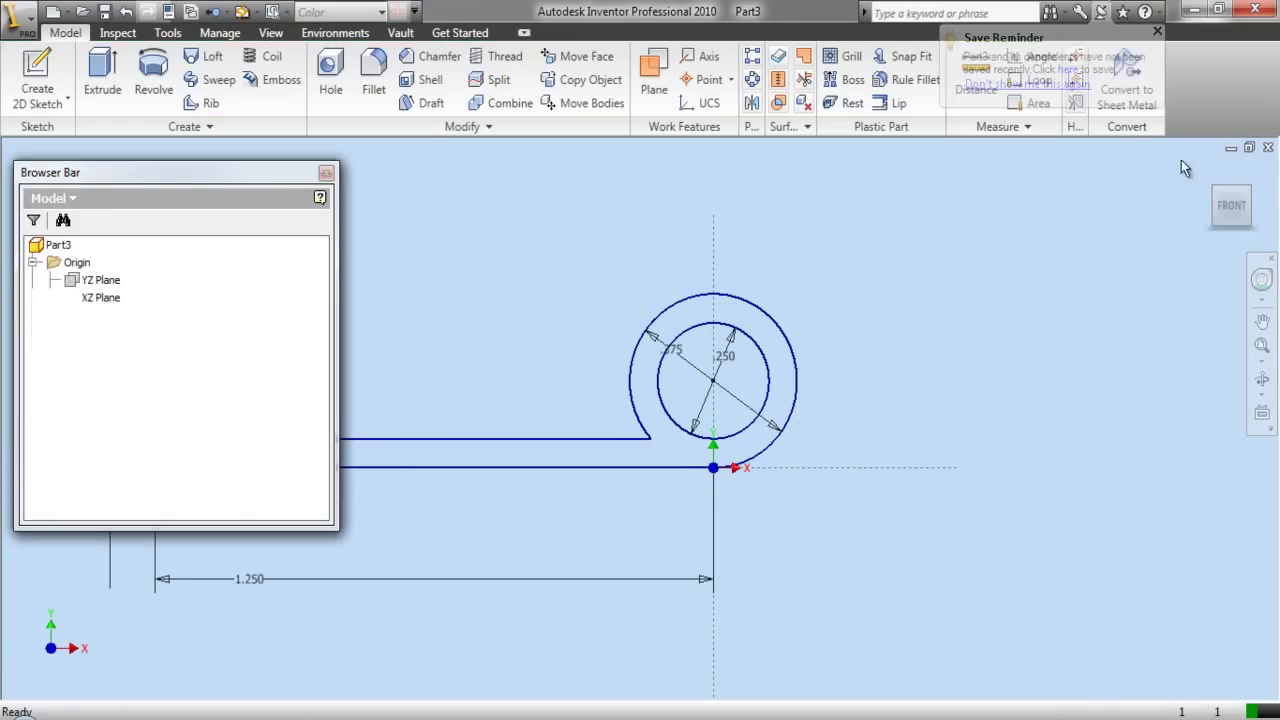
left_click(1253, 197)
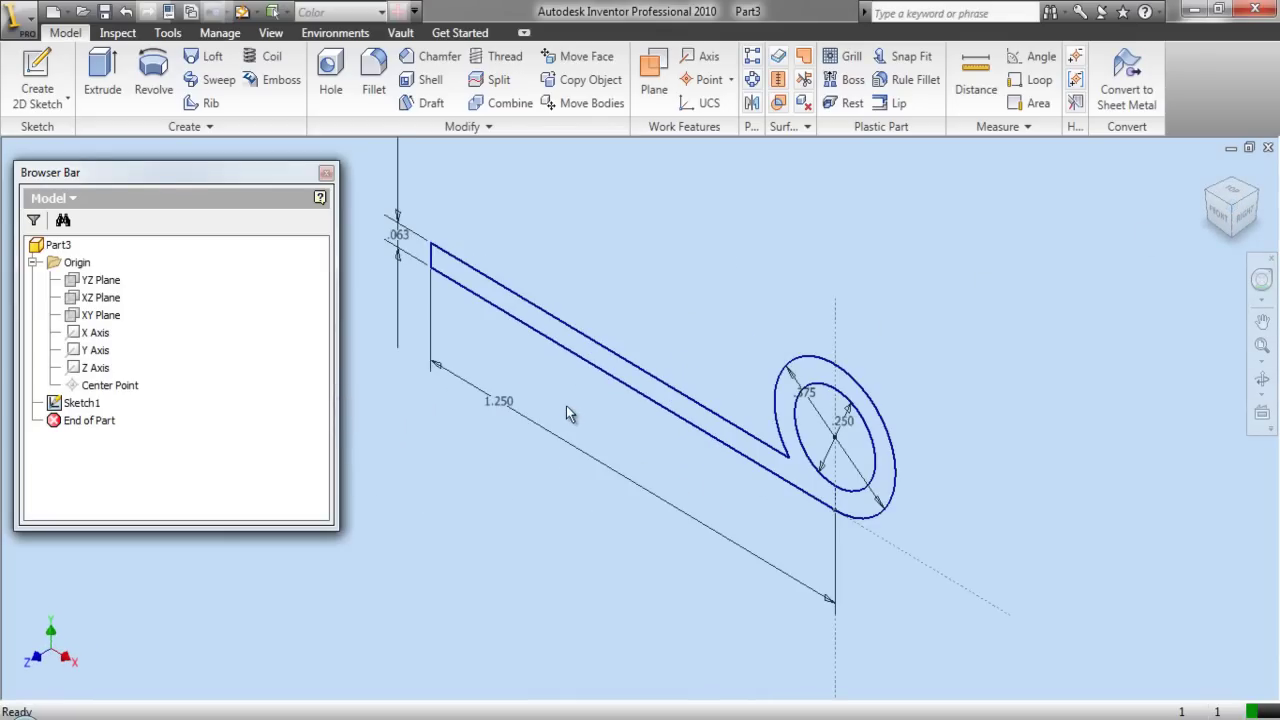
left_click(105, 71)
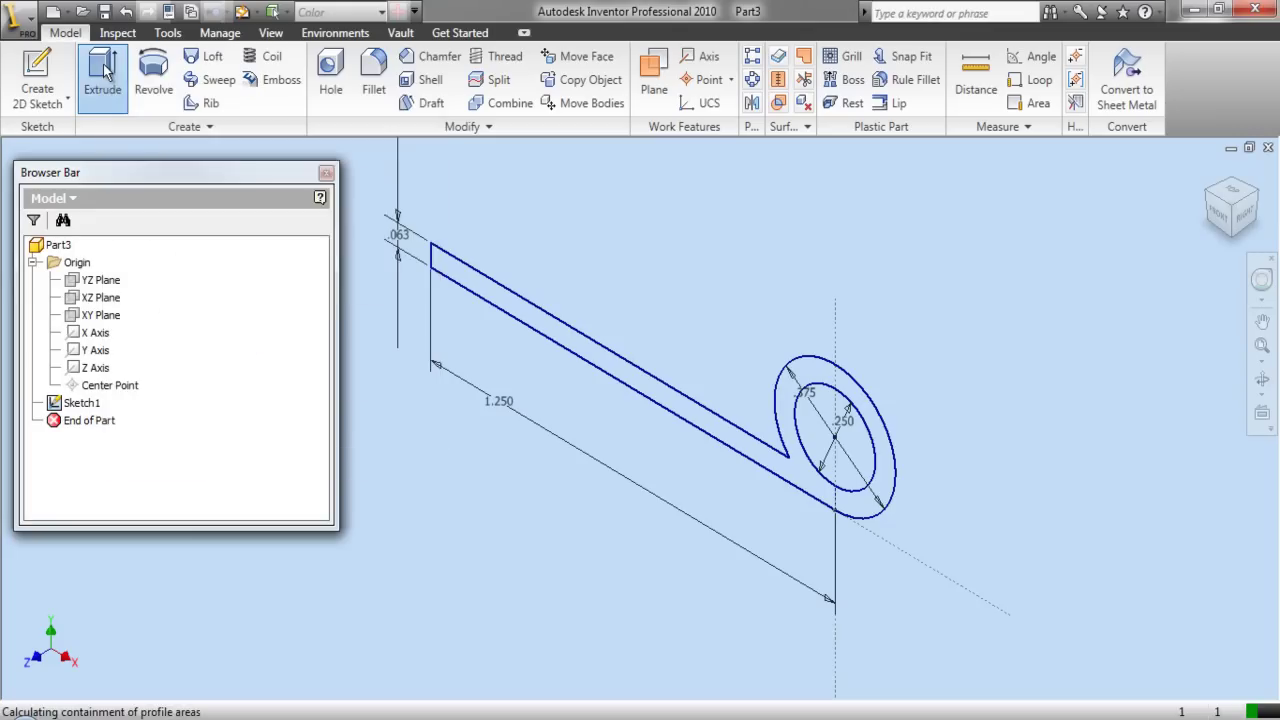
left_click(614, 358)
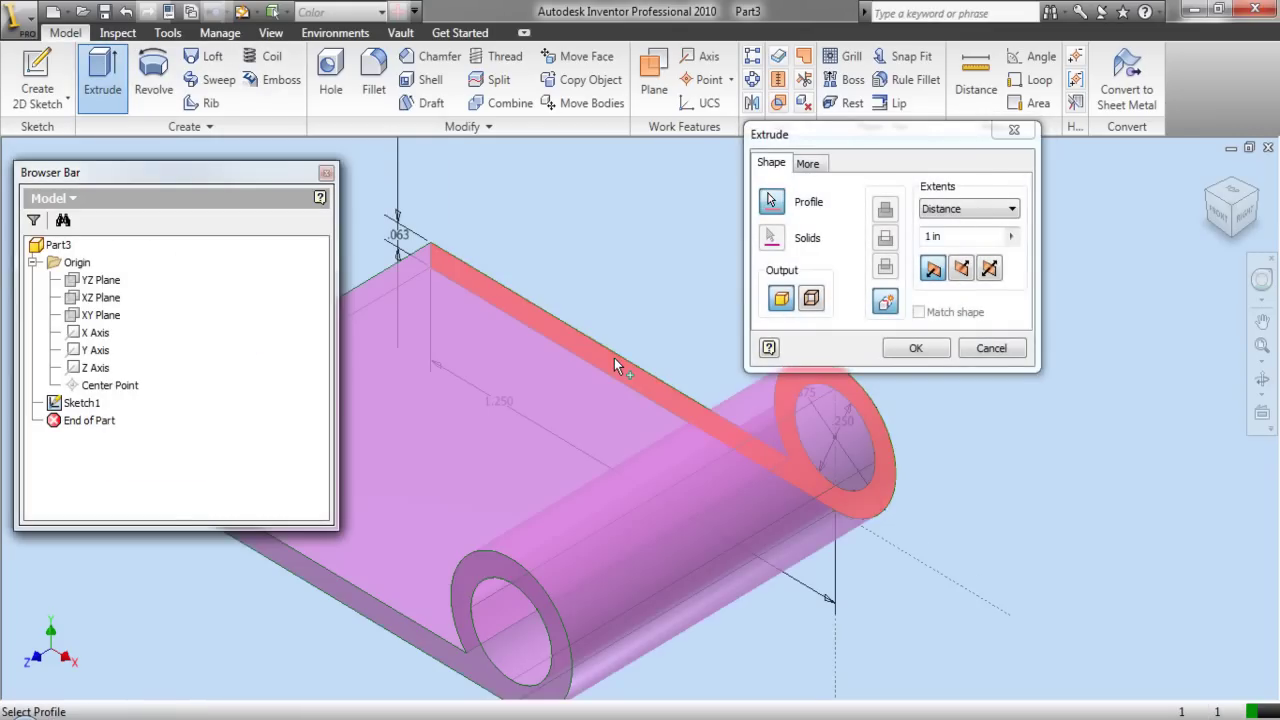
left_click(960, 270)
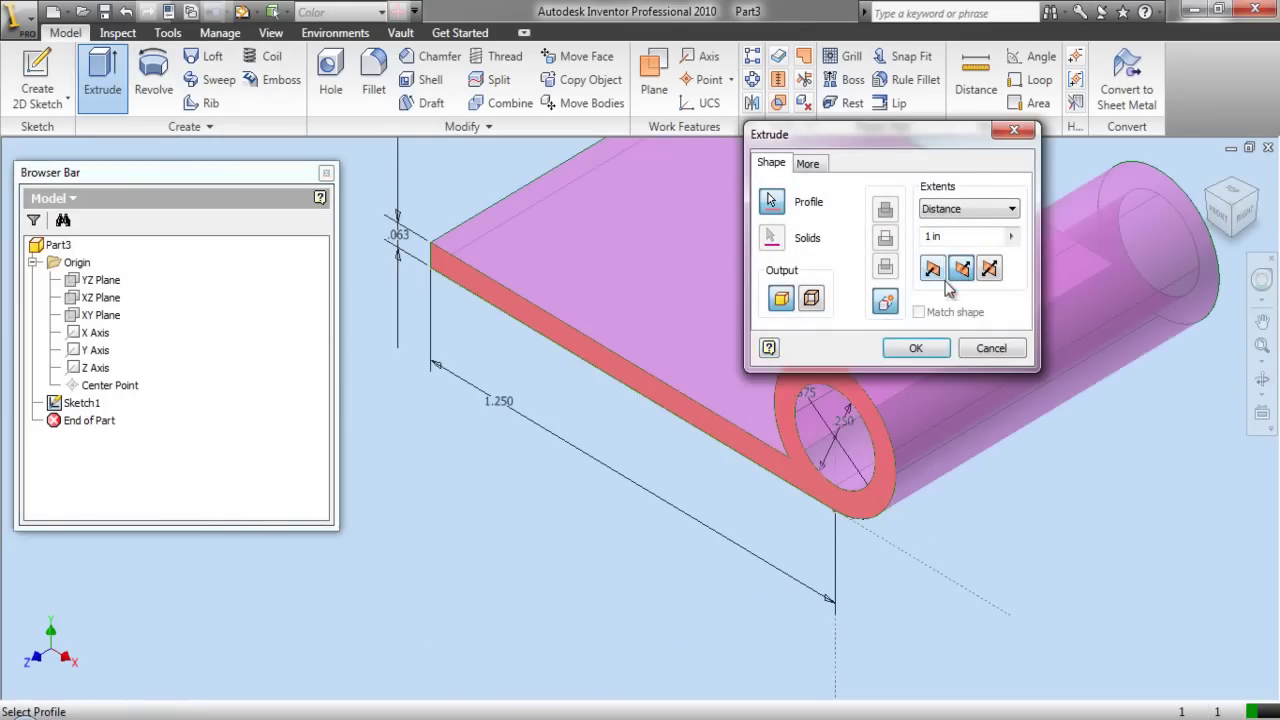
left_click_drag(942, 238, 910, 245)
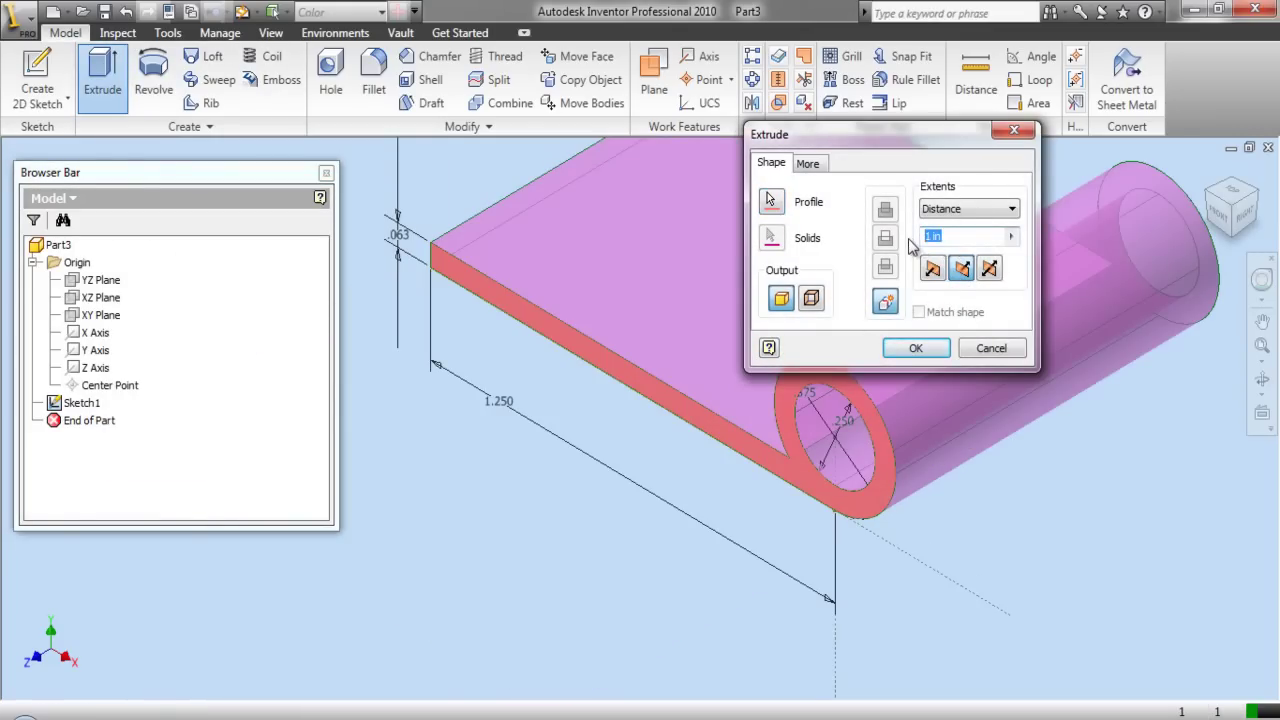
type("5")
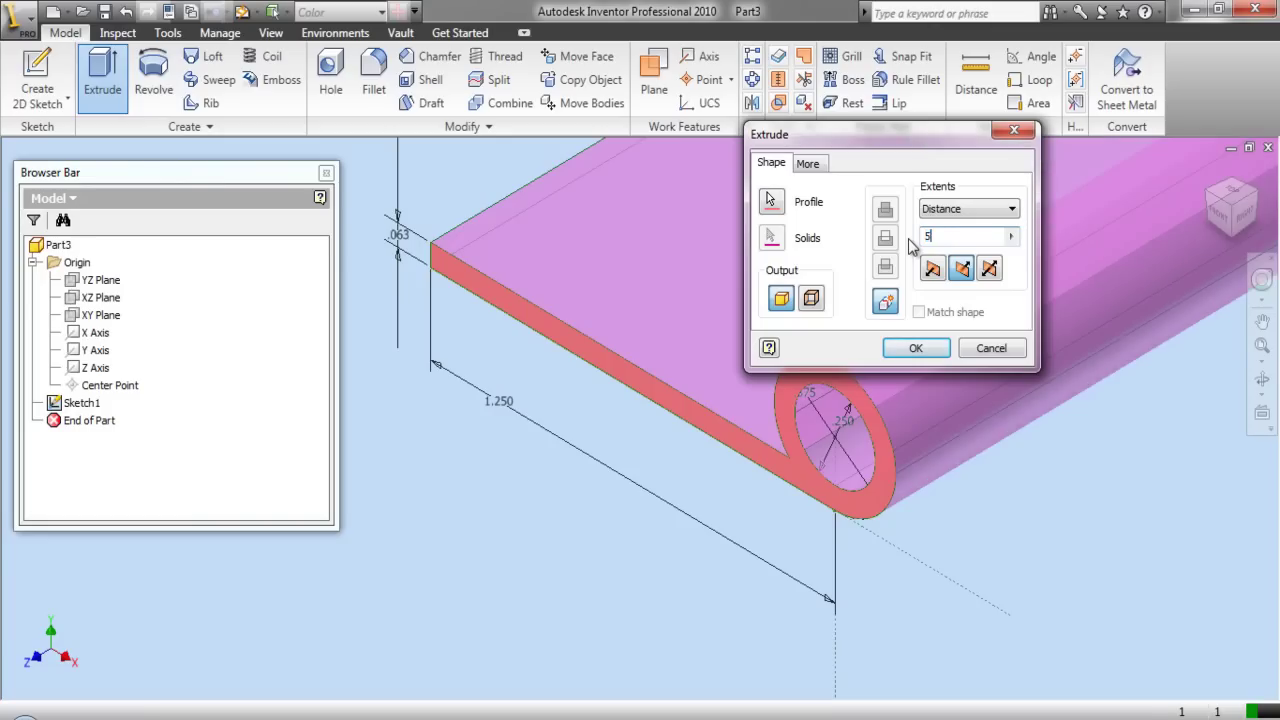
key("Return")
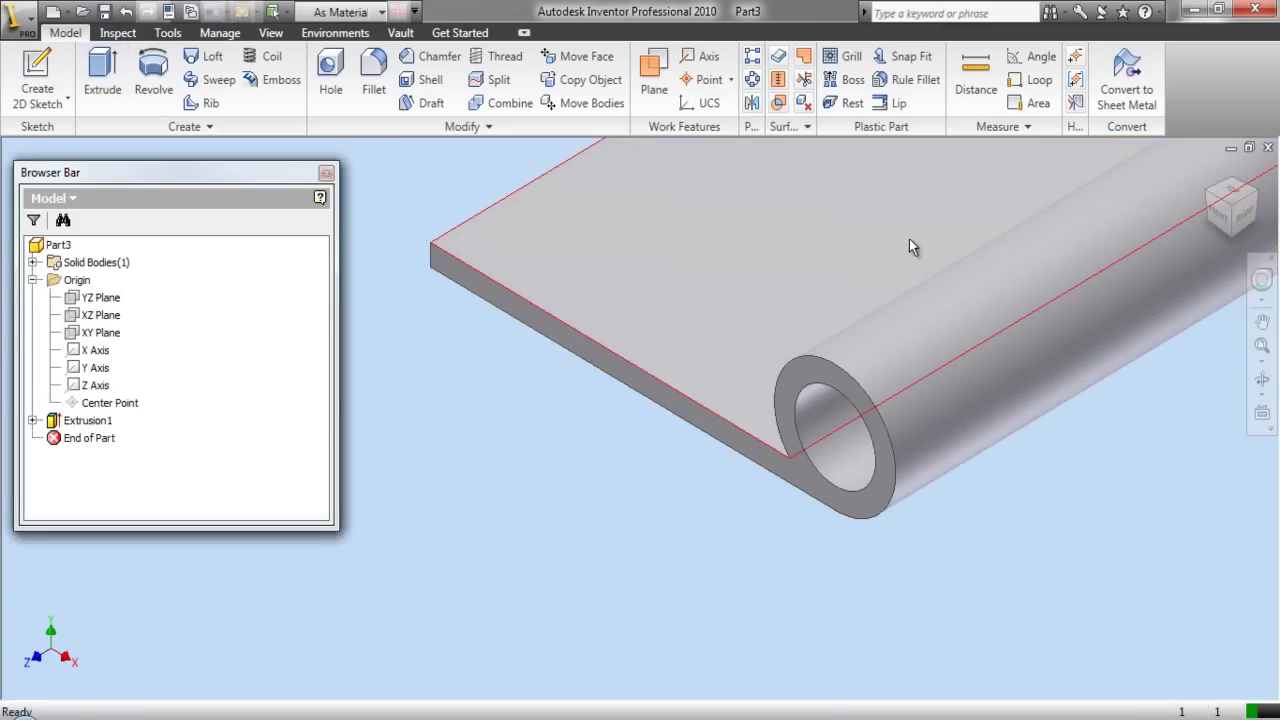
Create a work plane offset -1 in from the extrusion's front end face.
key("F6")
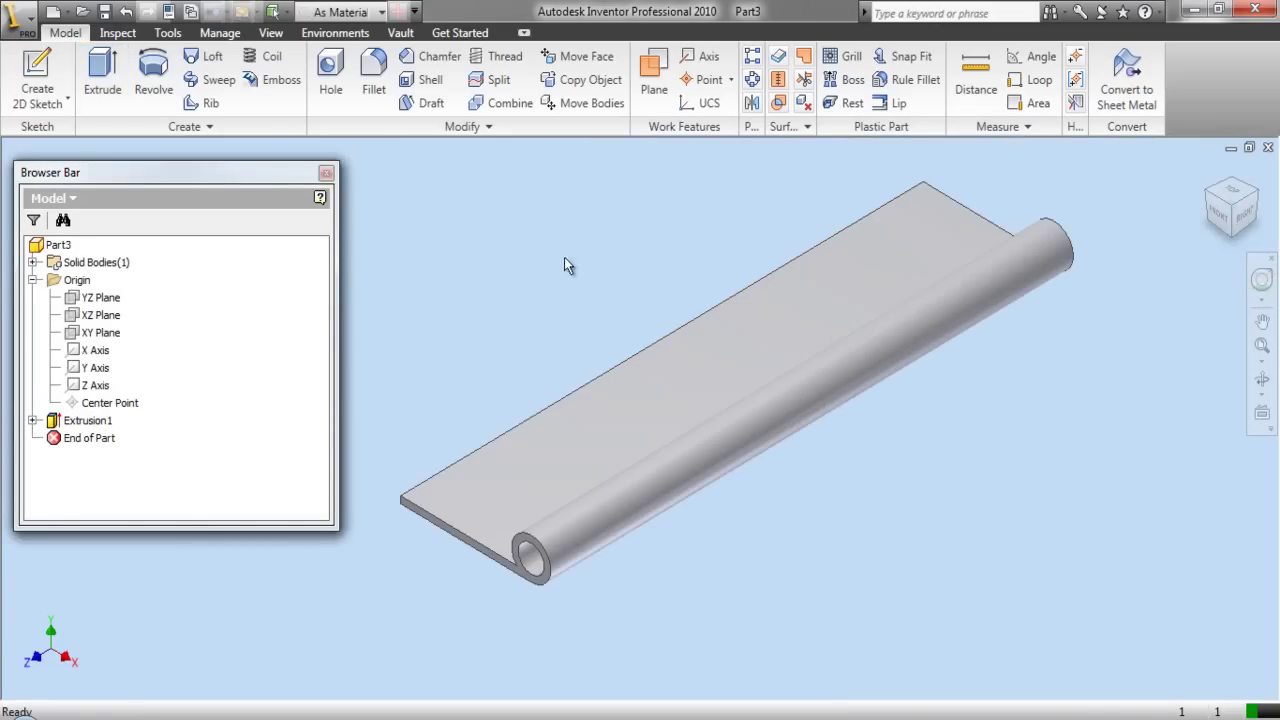
left_click(654, 75)
scroll(526, 583, "up", 3)
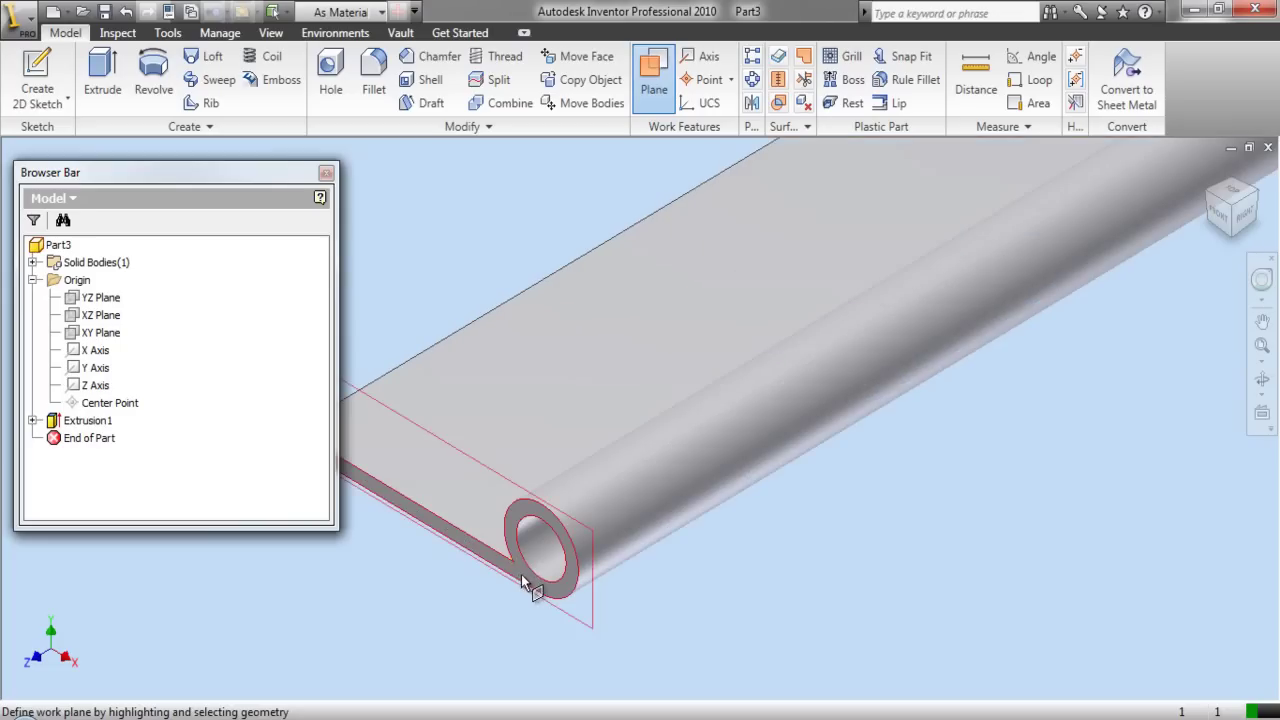
left_click_drag(545, 570, 655, 512)
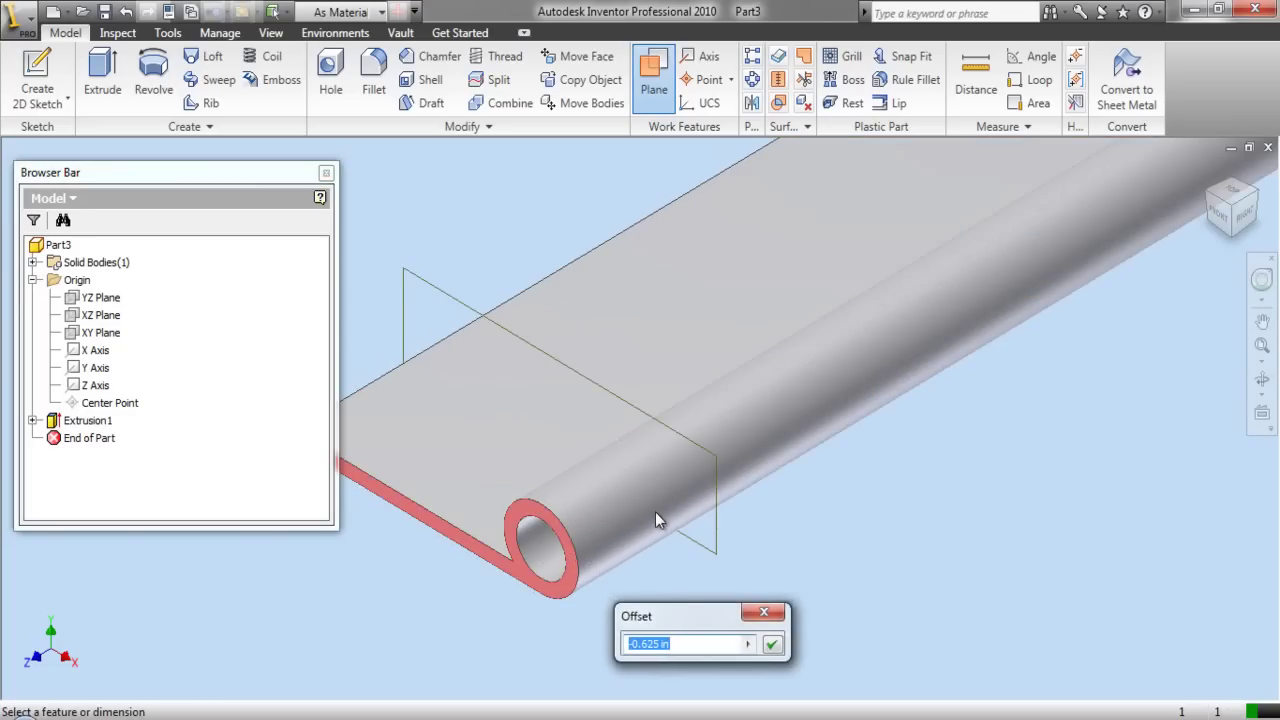
type("-1")
key("Return")
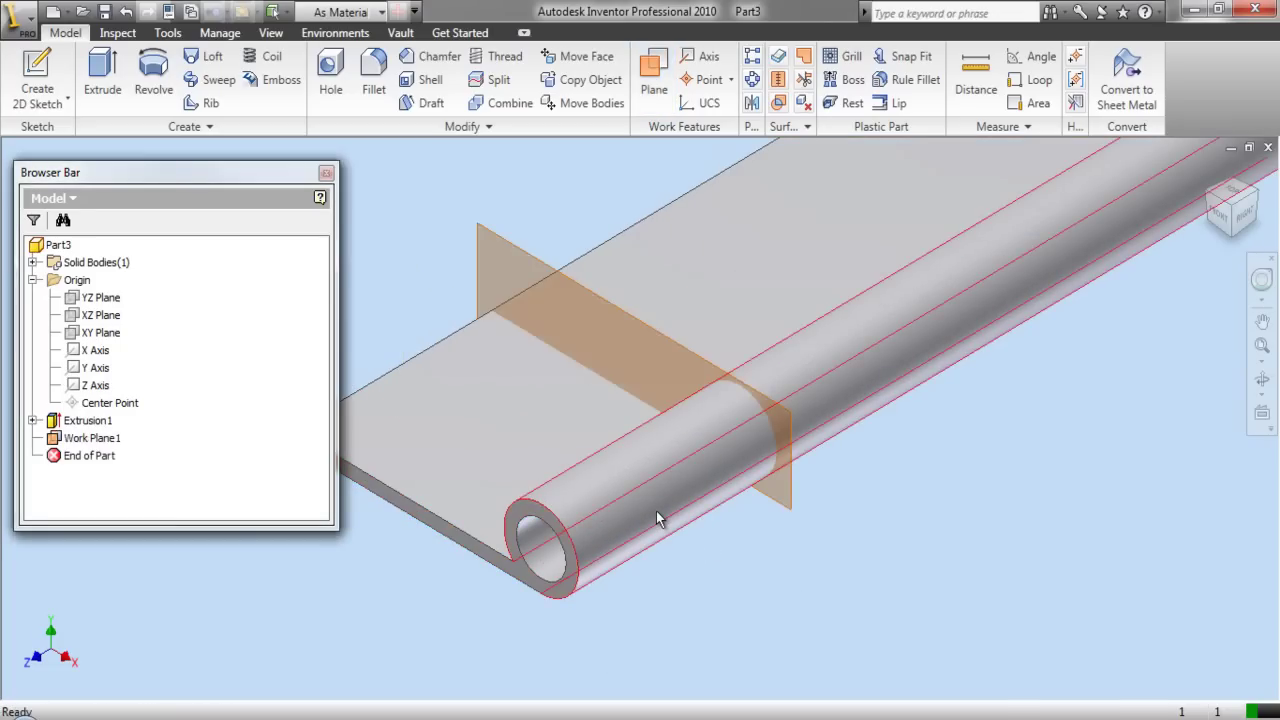
Start a new sketch on the offset work plane.
left_click(507, 245)
right_click(507, 245)
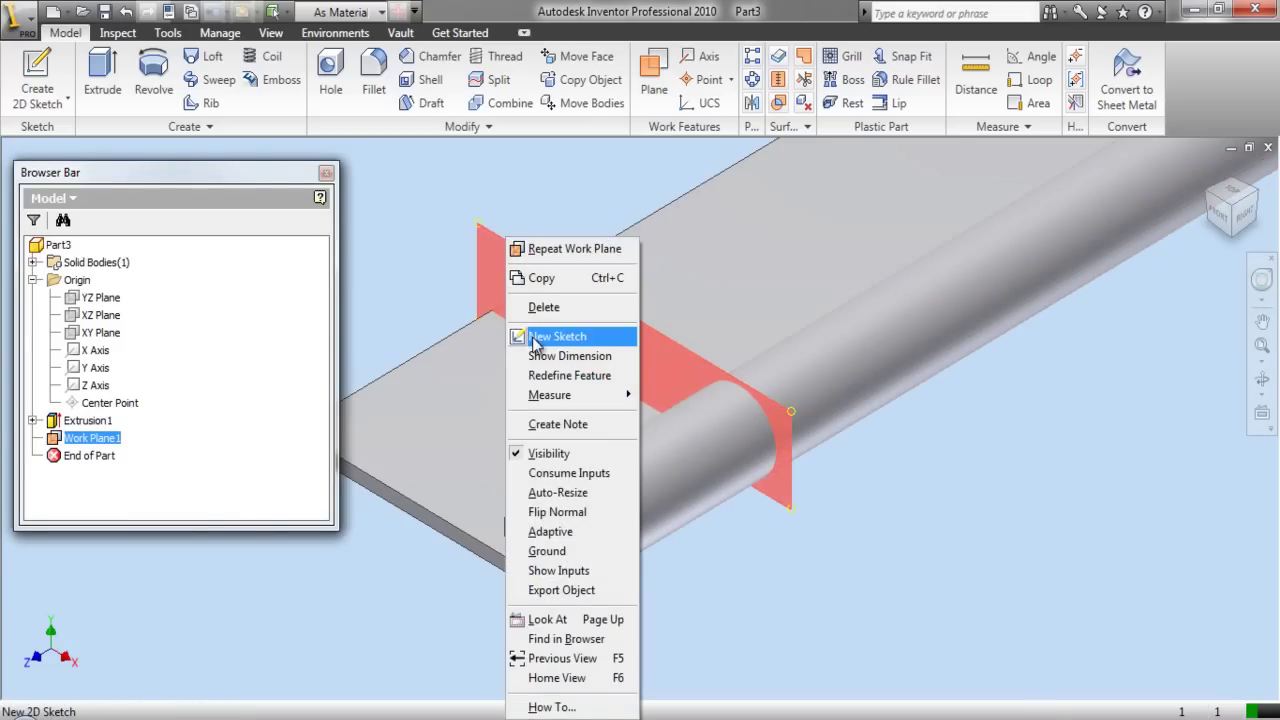
left_click(576, 338)
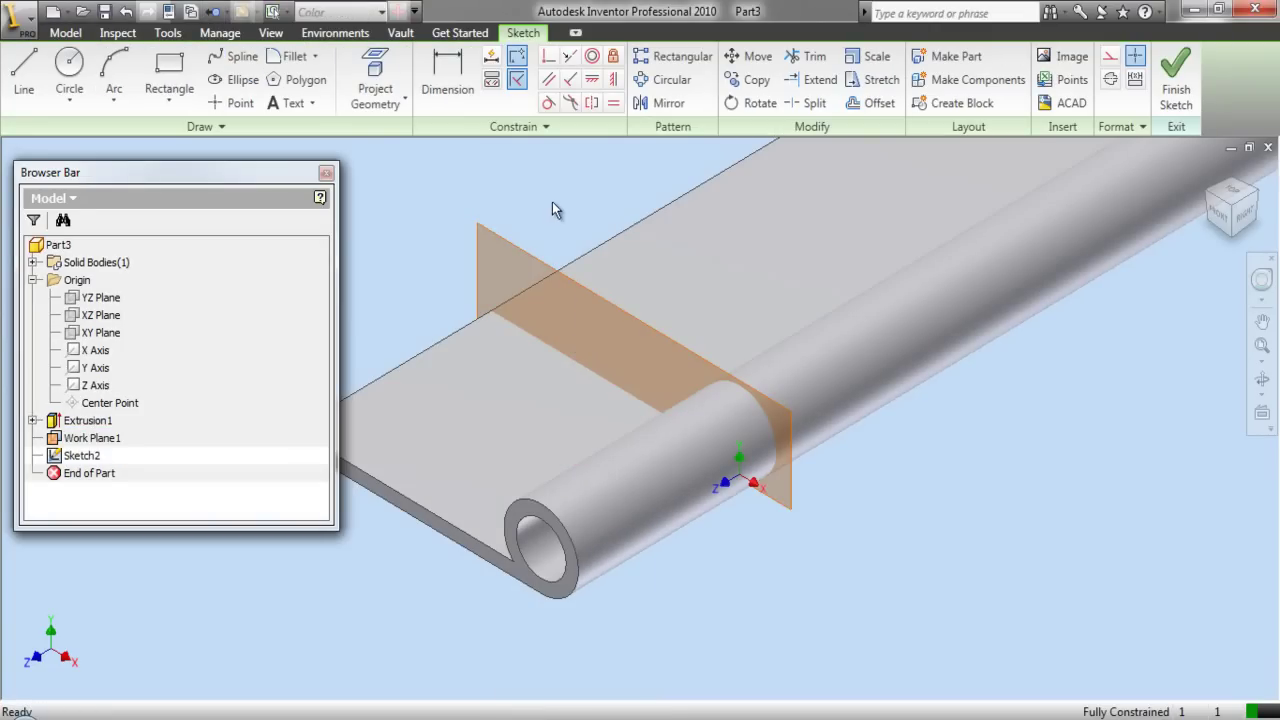
Turn on Slice Graphics to cut away the model display at the sketch plane.
left_click(271, 36)
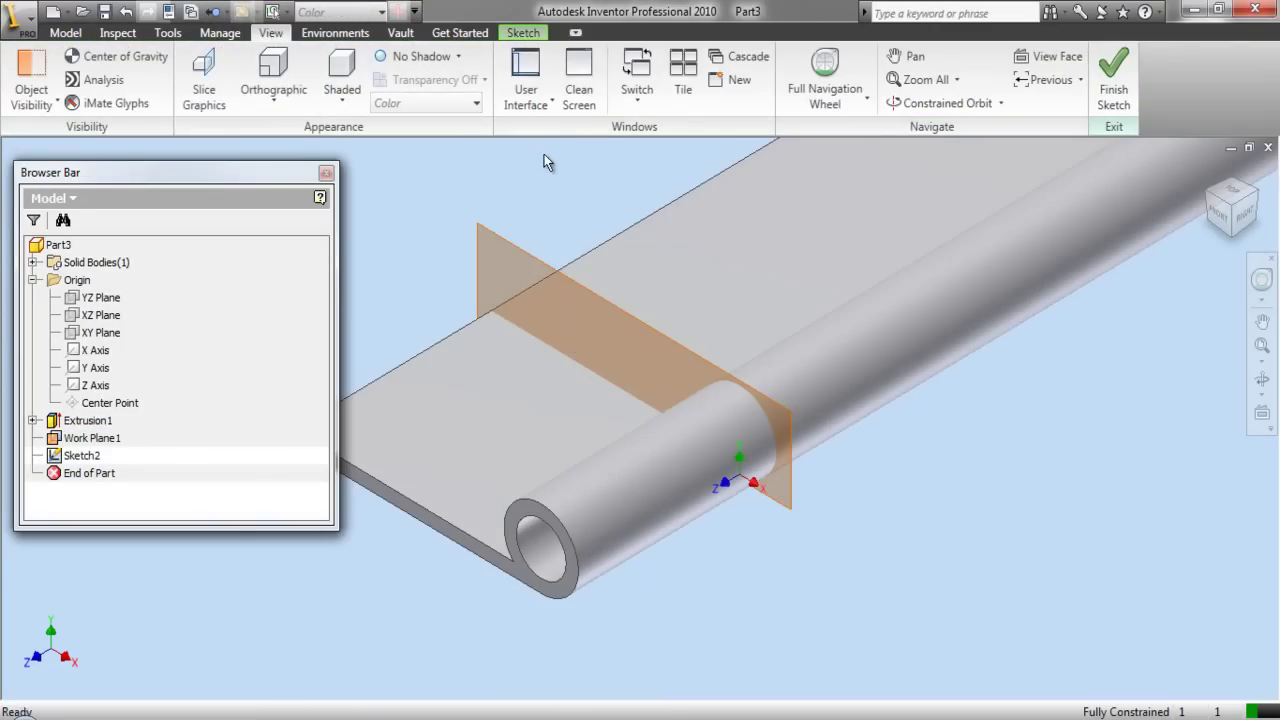
left_click(213, 88)
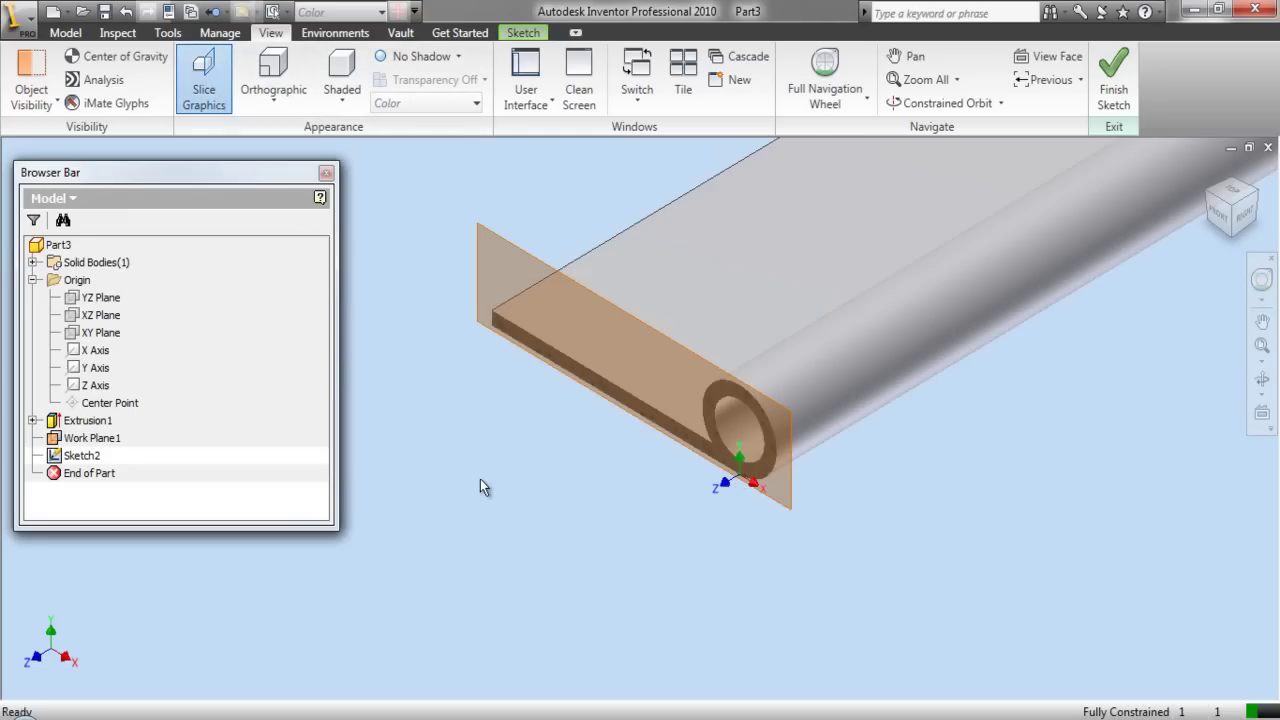
scroll(771, 480, "down", 3)
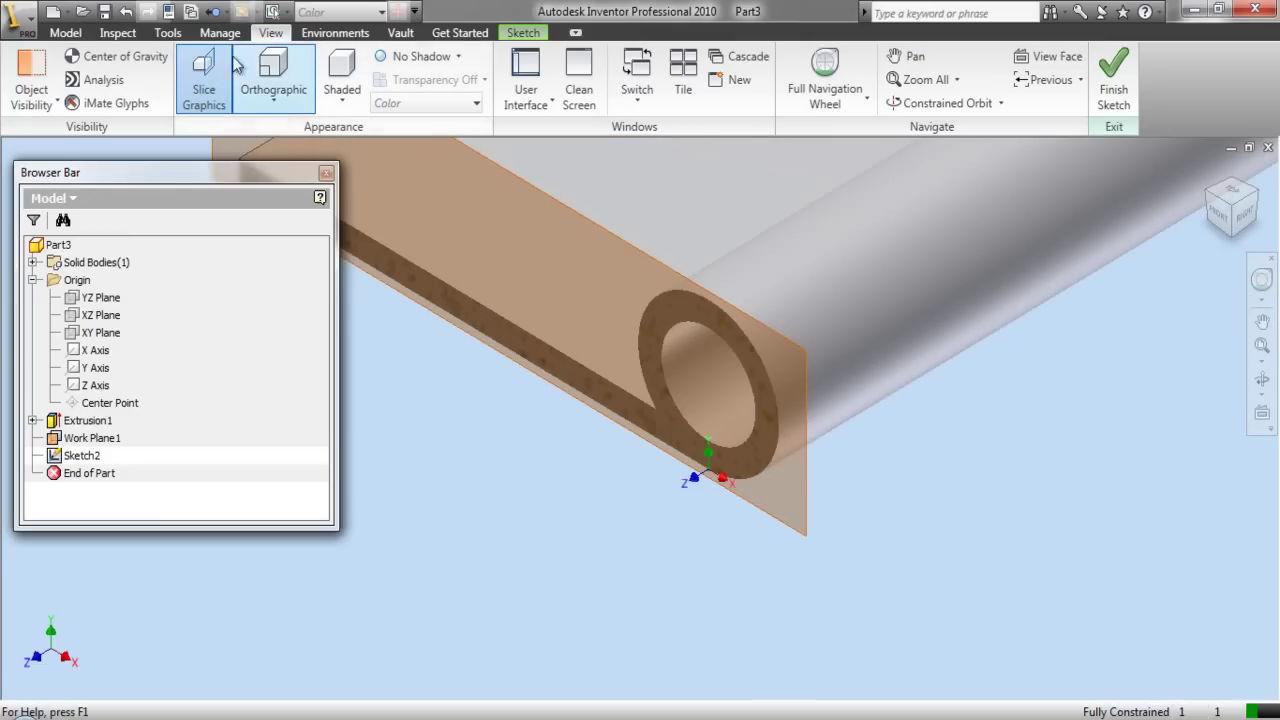
Project the barrel's outer circular edge into the sketch, face the sketch from the front, and end the Project Geometry command.
left_click(65, 32)
left_click(510, 34)
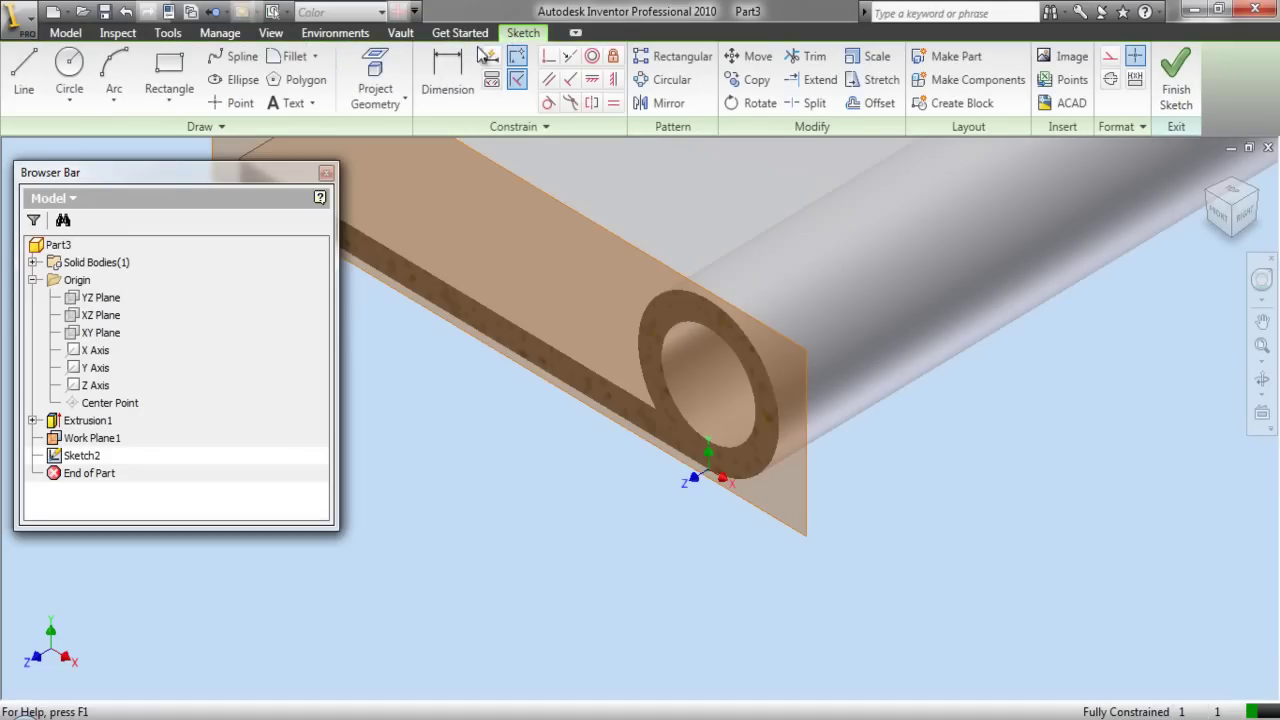
left_click(375, 78)
scroll(590, 400, "up", 3)
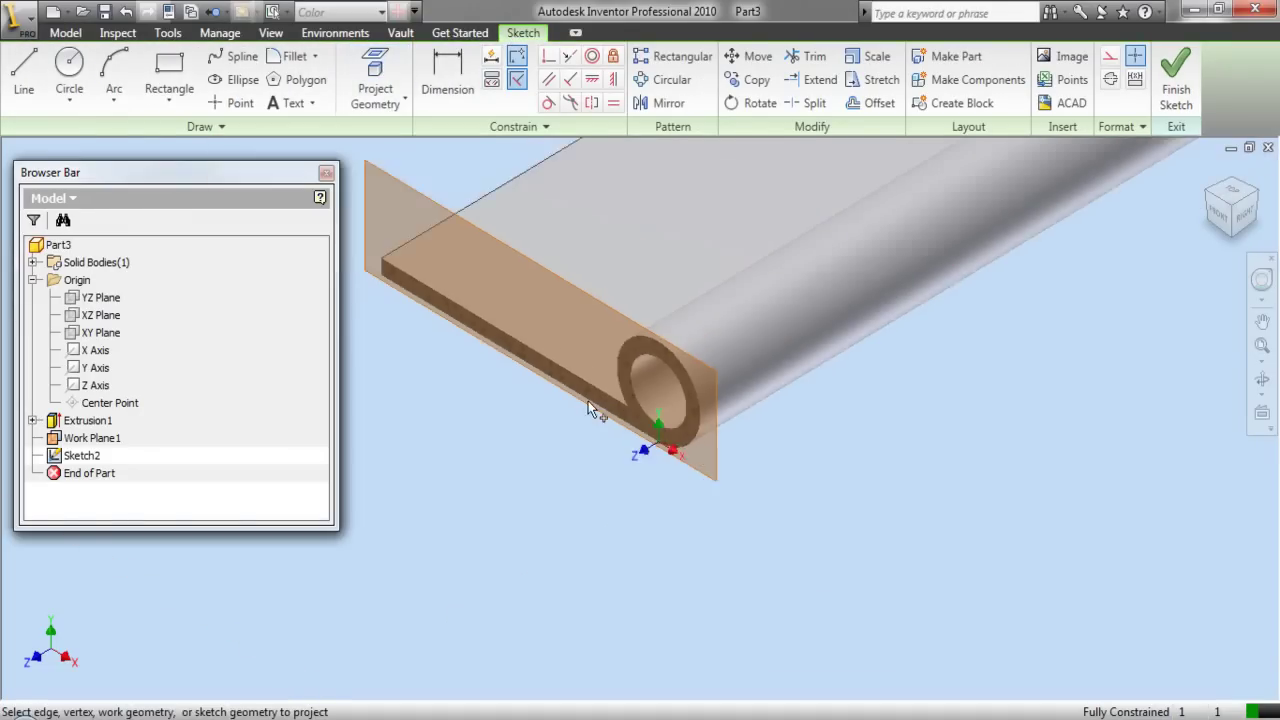
left_click(611, 381)
scroll(600, 434, "down", 2)
scroll(618, 432, "down", 2)
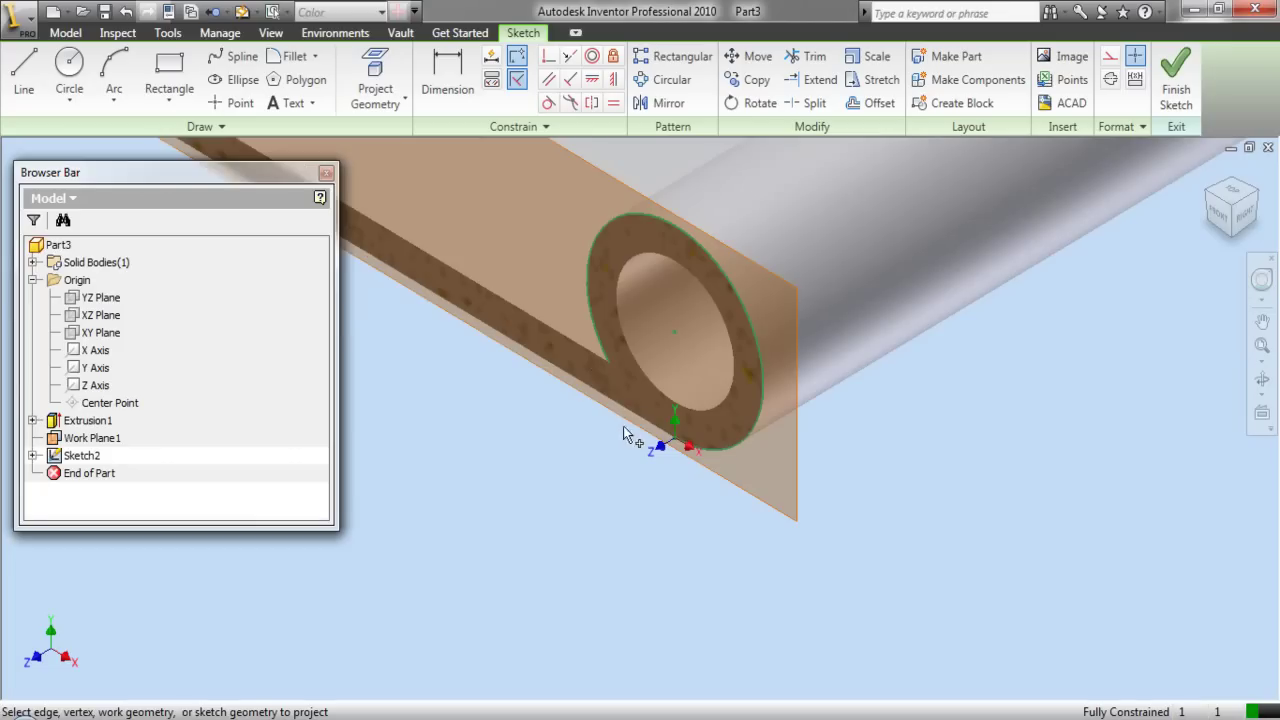
scroll(612, 398, "up", 1)
left_click(1210, 184)
key("F5")
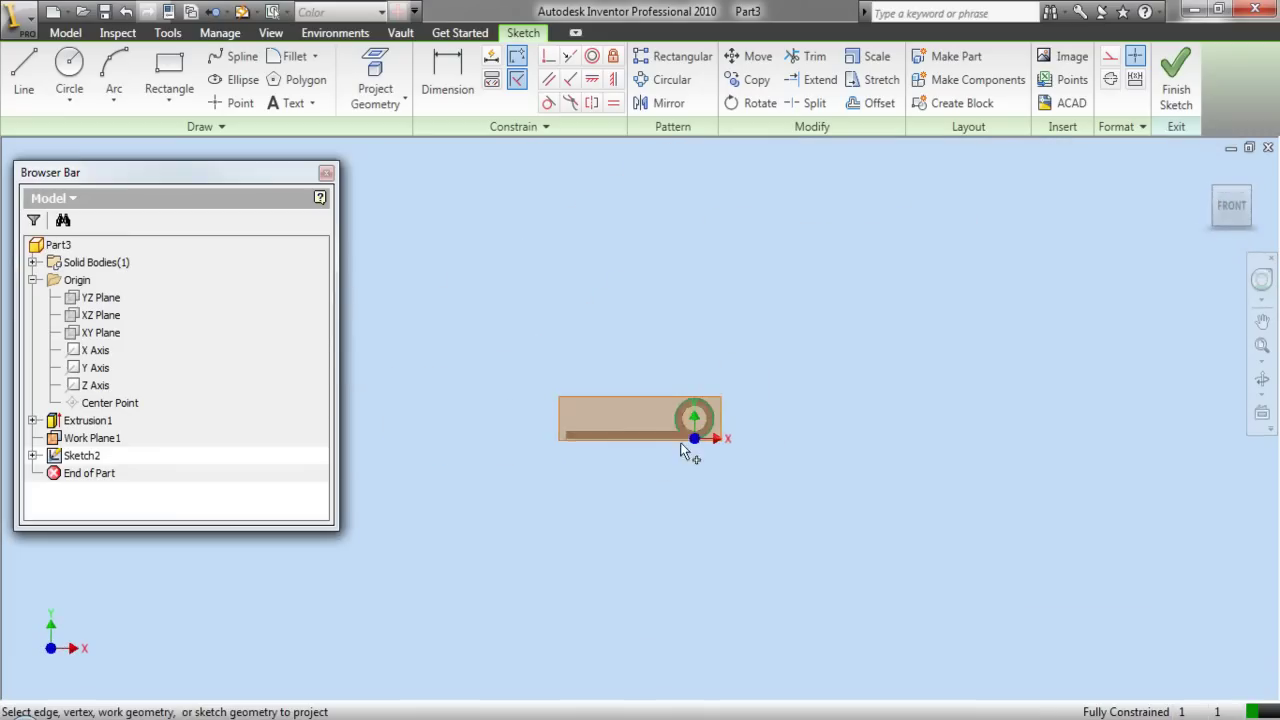
left_click(696, 468)
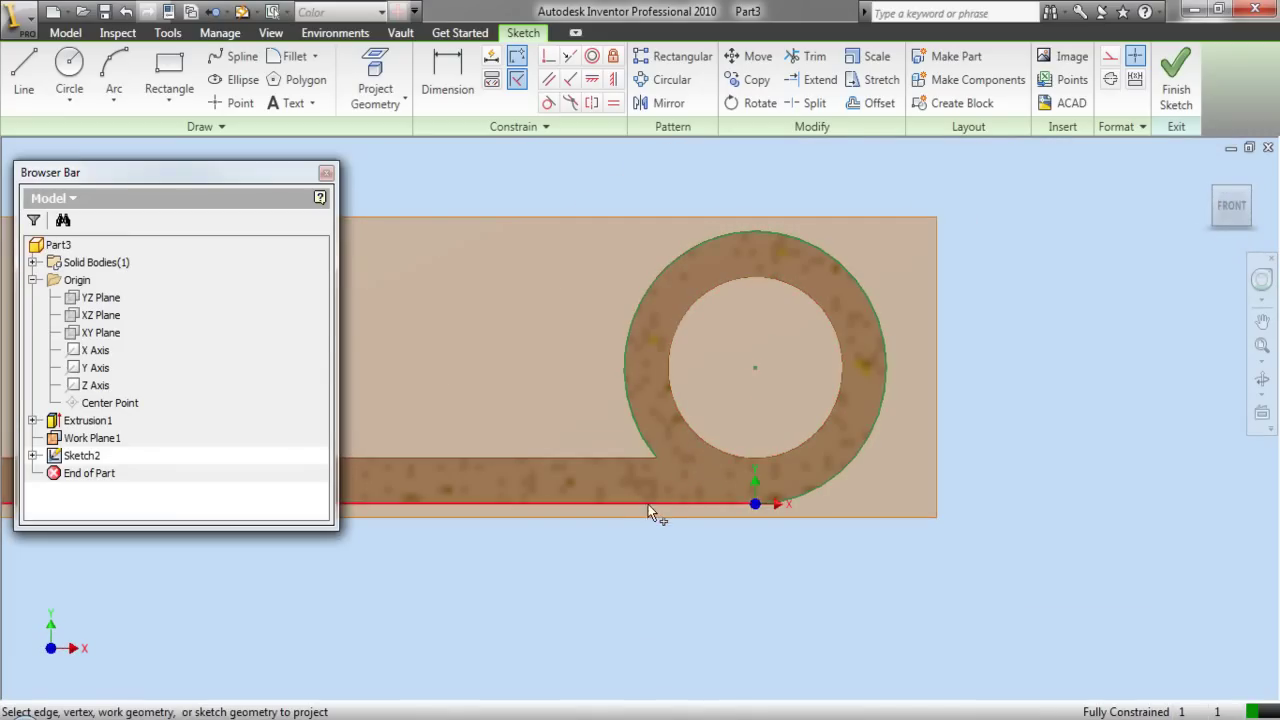
right_click(639, 527)
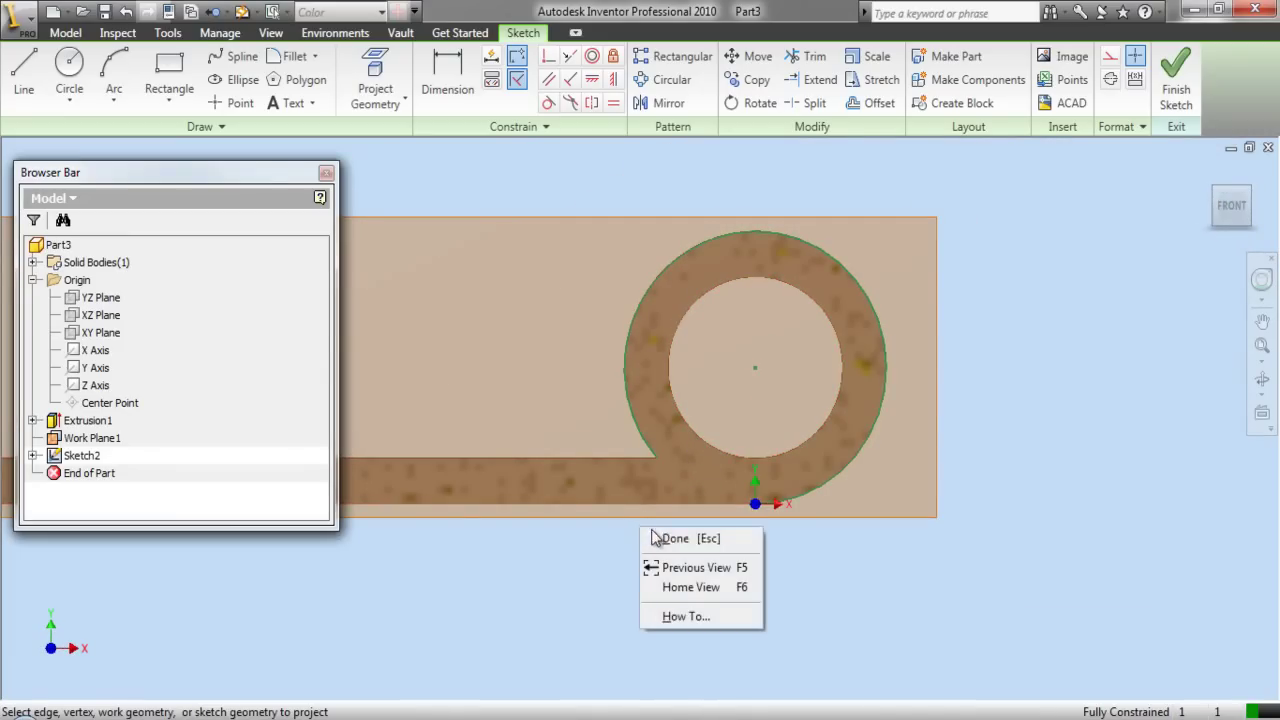
left_click(663, 537)
Draw a vertical line from the arc's leaf-side endpoint to the leaf's bottom edge, continuing with a horizontal line to the origin.
left_click(24, 78)
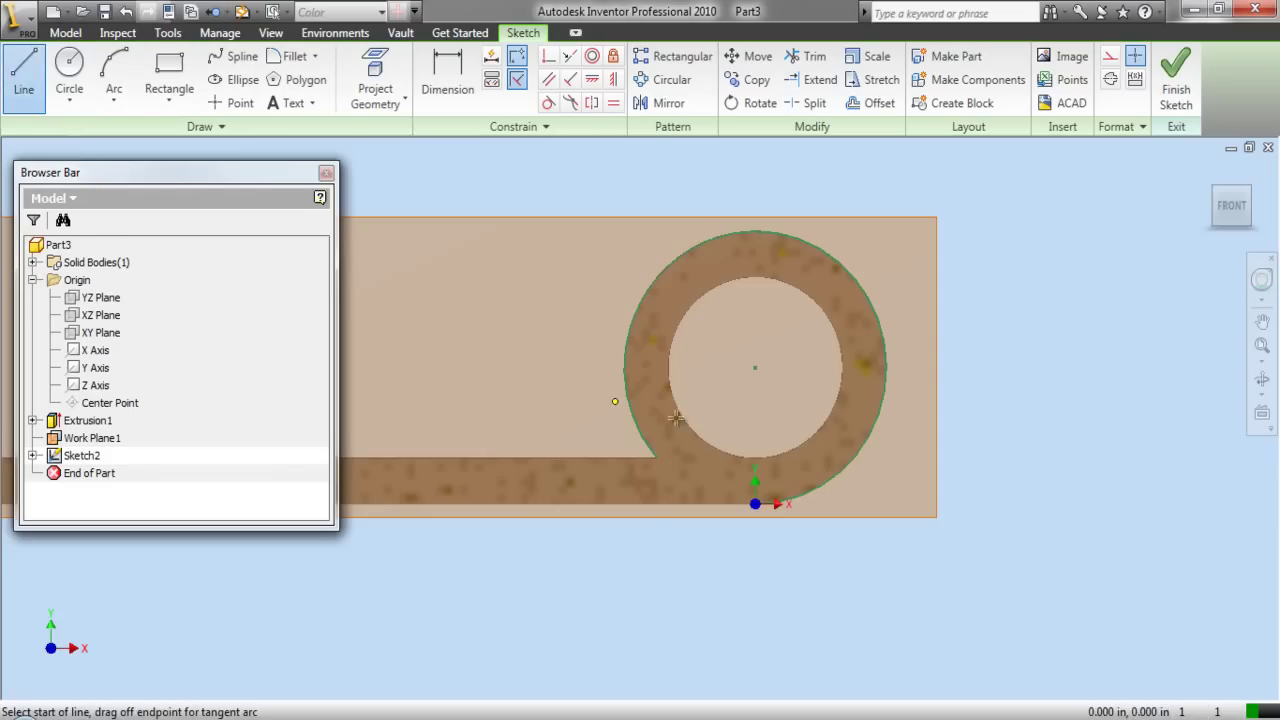
left_click(658, 458)
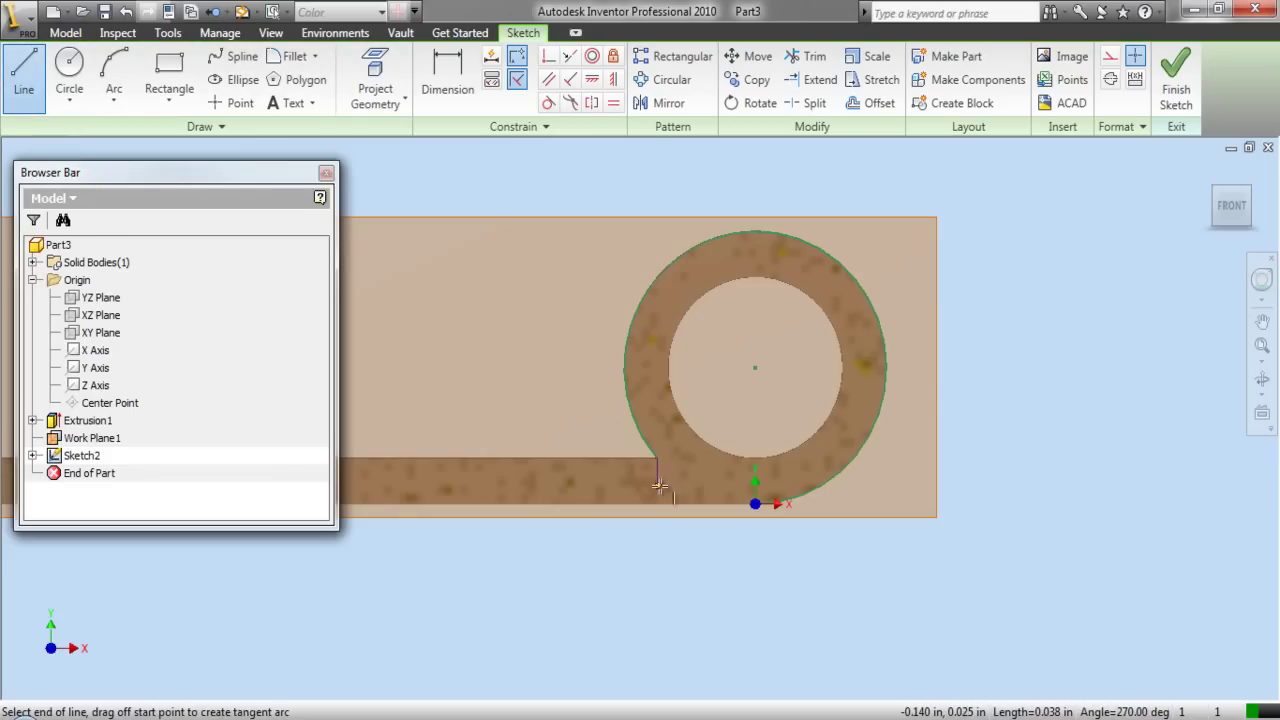
left_click(658, 503)
scroll(774, 508, "up", 2)
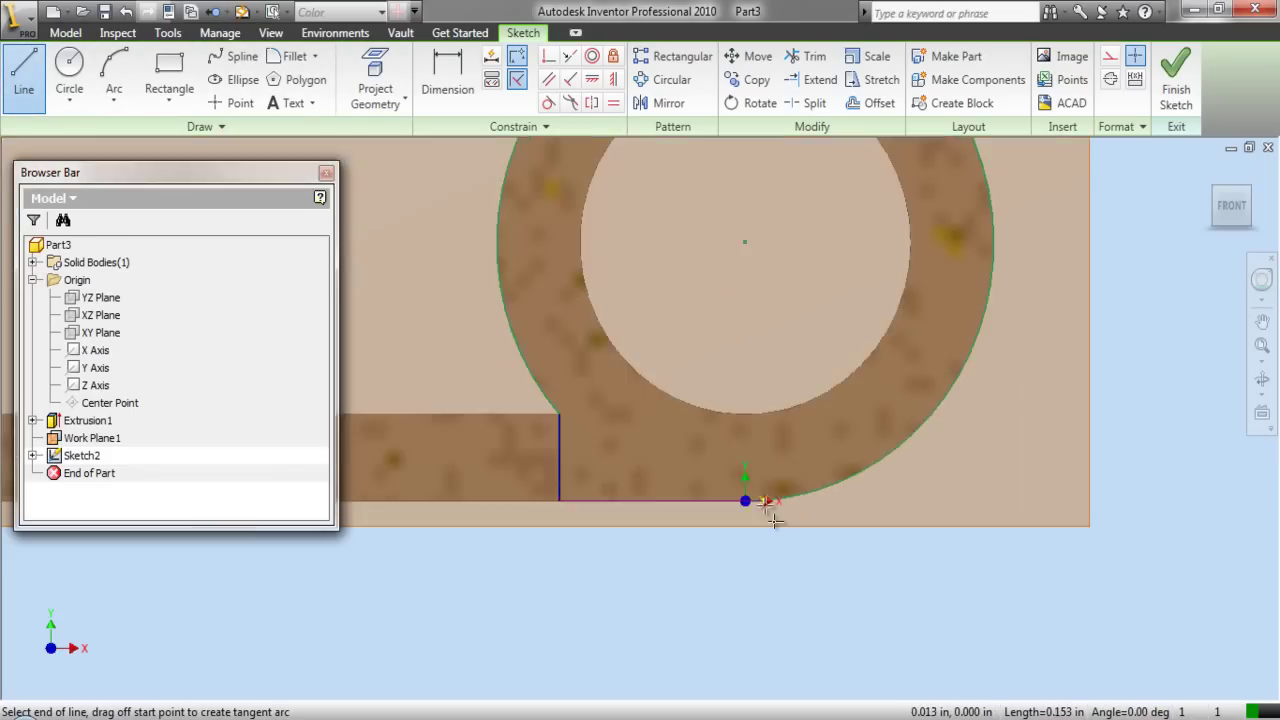
scroll(774, 520, "up", 2)
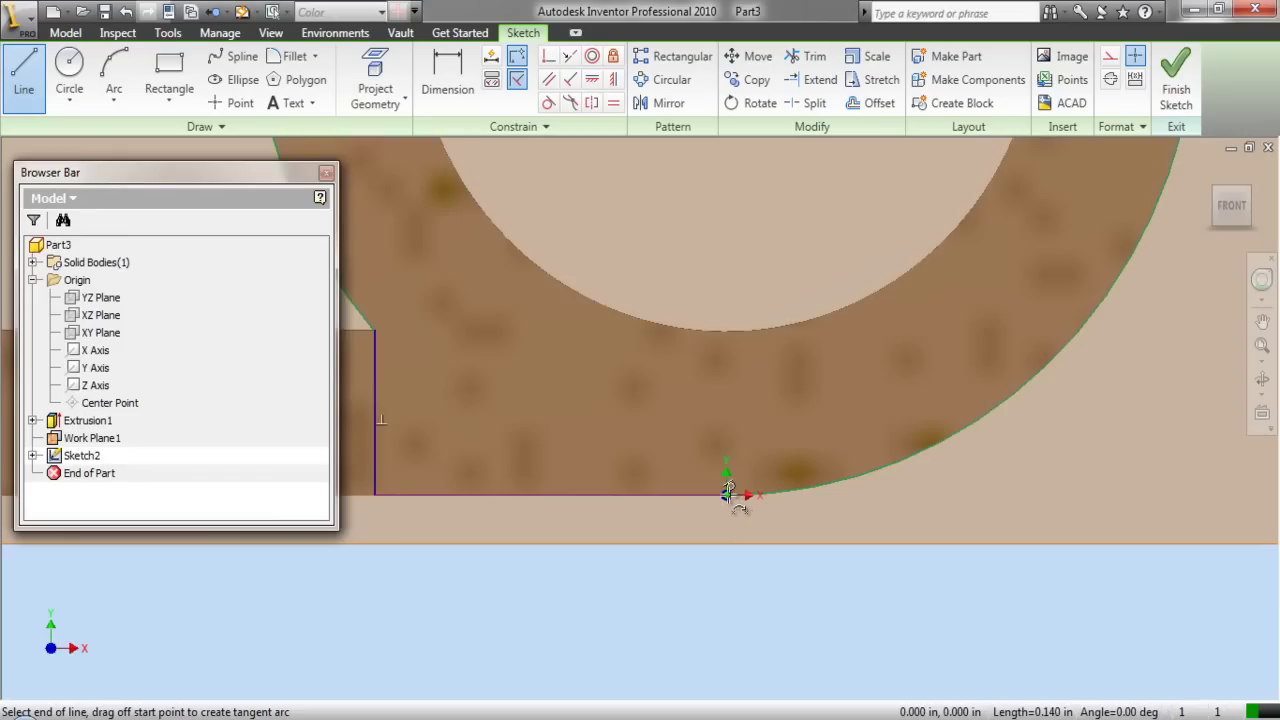
left_click(728, 493)
scroll(728, 494, "down", 4)
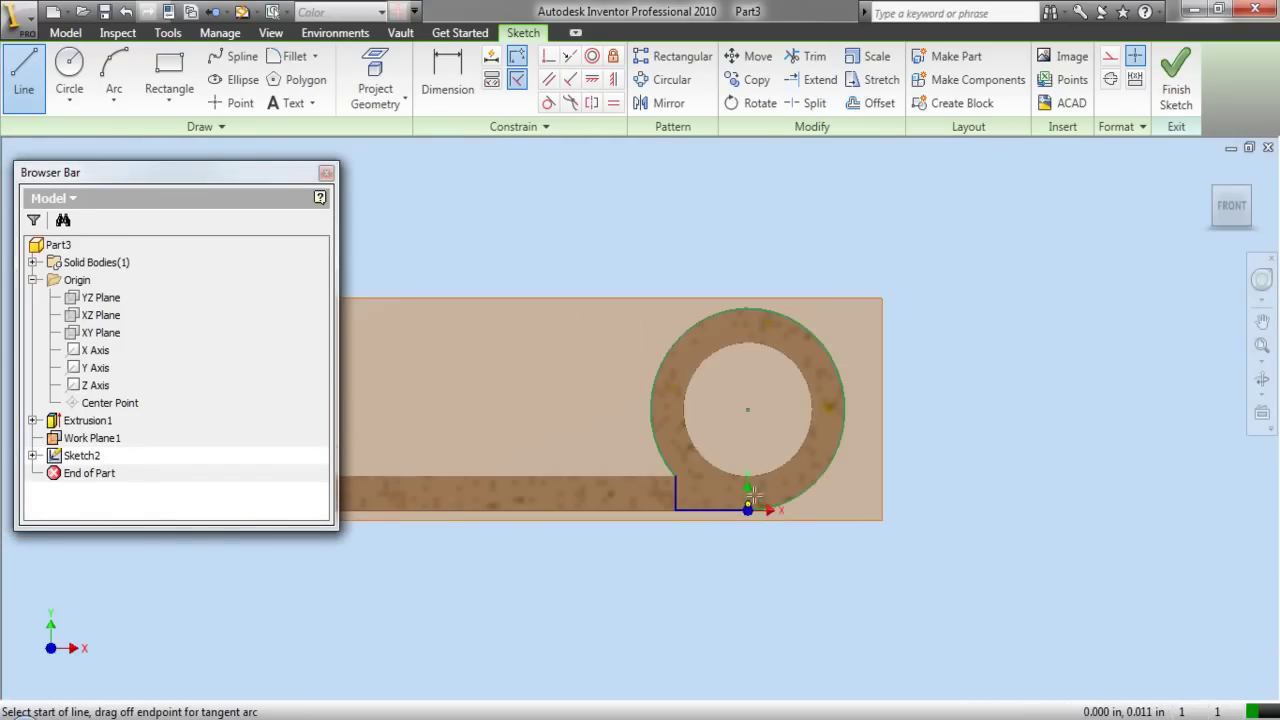
right_click(878, 377)
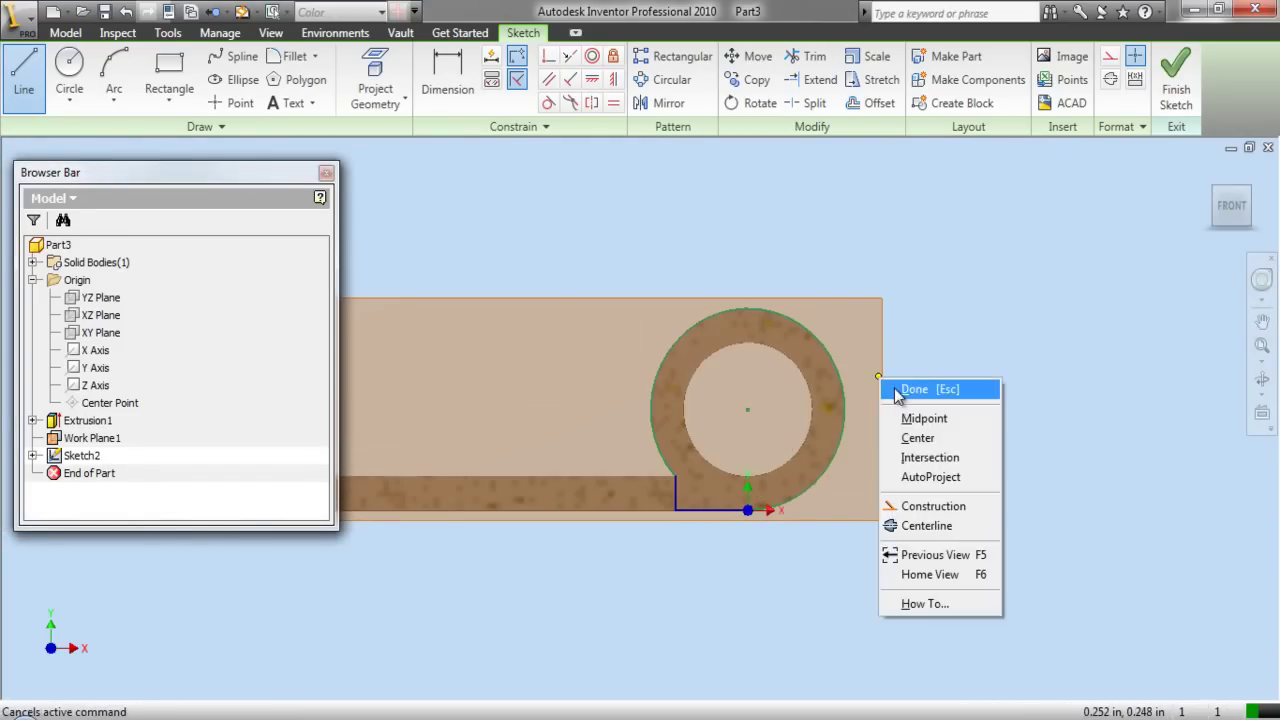
left_click(893, 388)
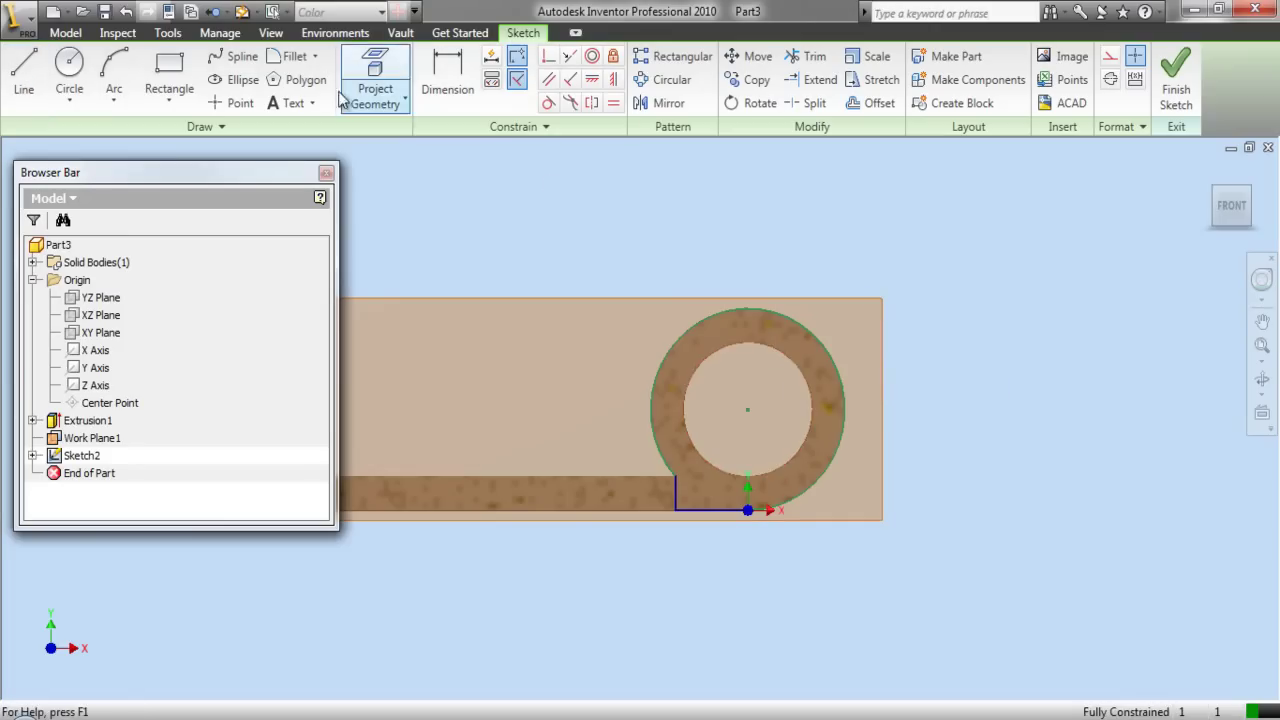
Draw a circle centred on the barrel's centre point and matching the barrel's inner bore edge.
left_click(70, 66)
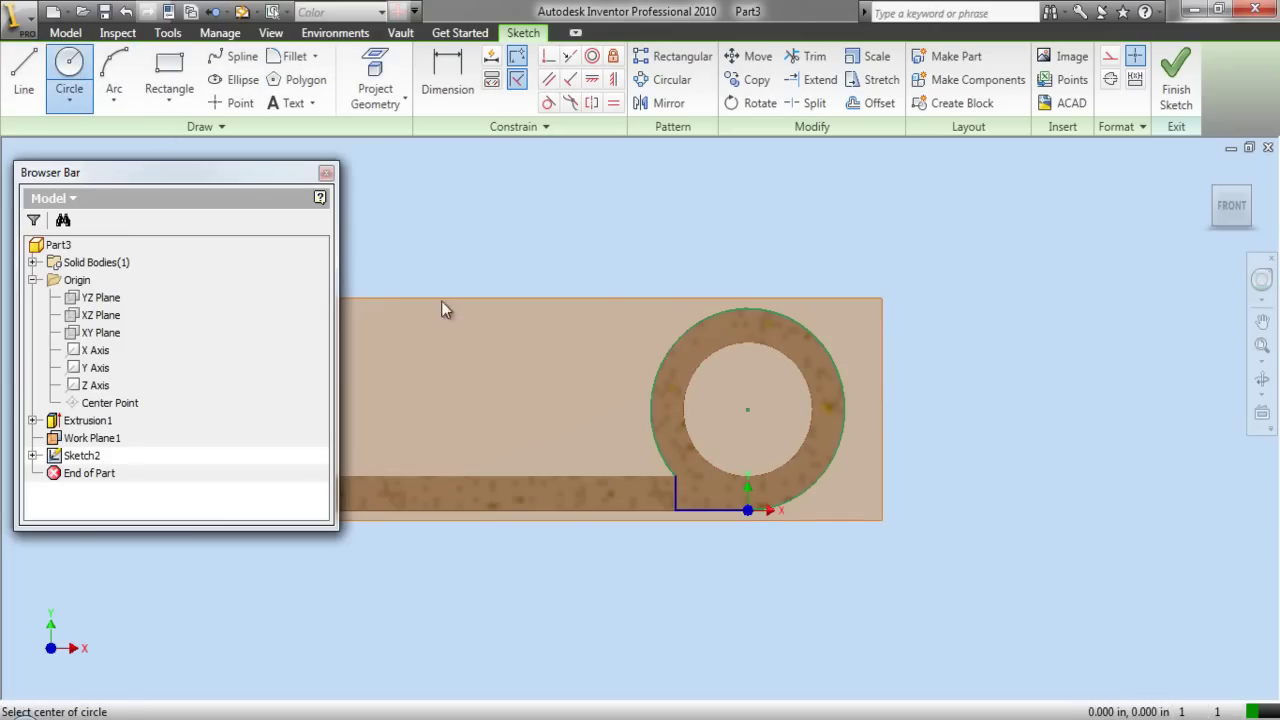
left_click(748, 410)
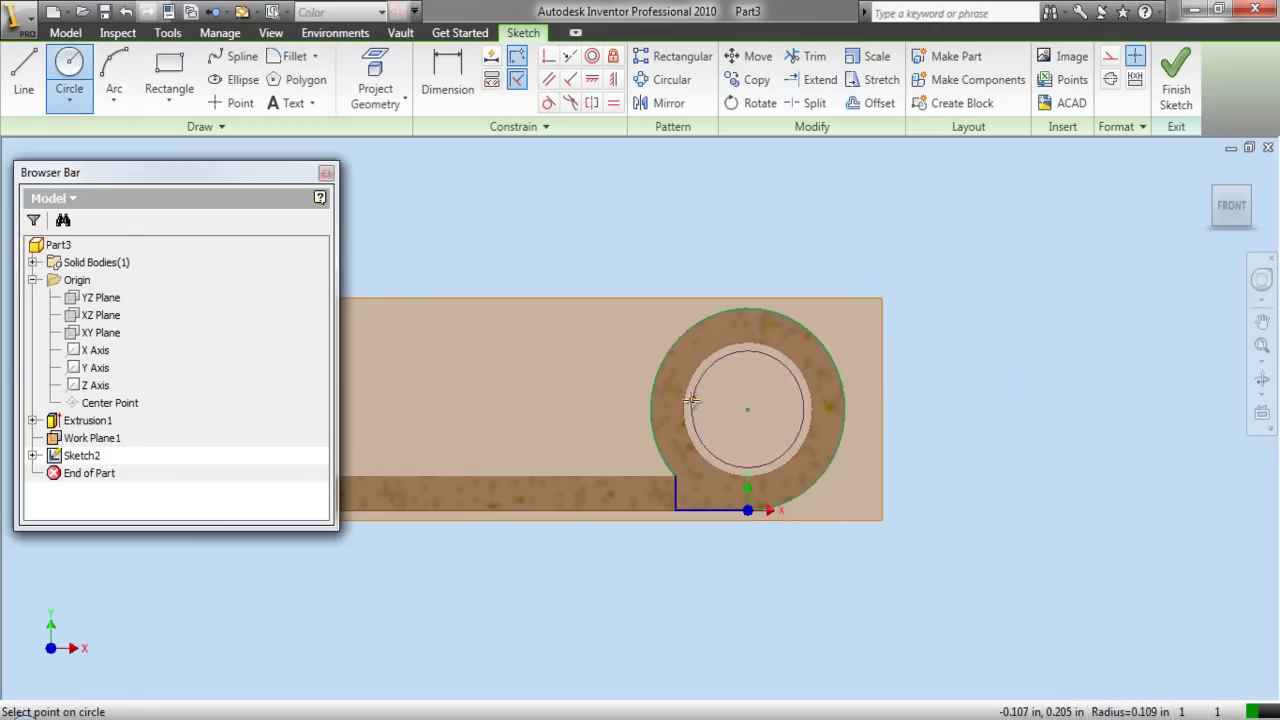
left_click(683, 401)
right_click(717, 418)
left_click(729, 431)
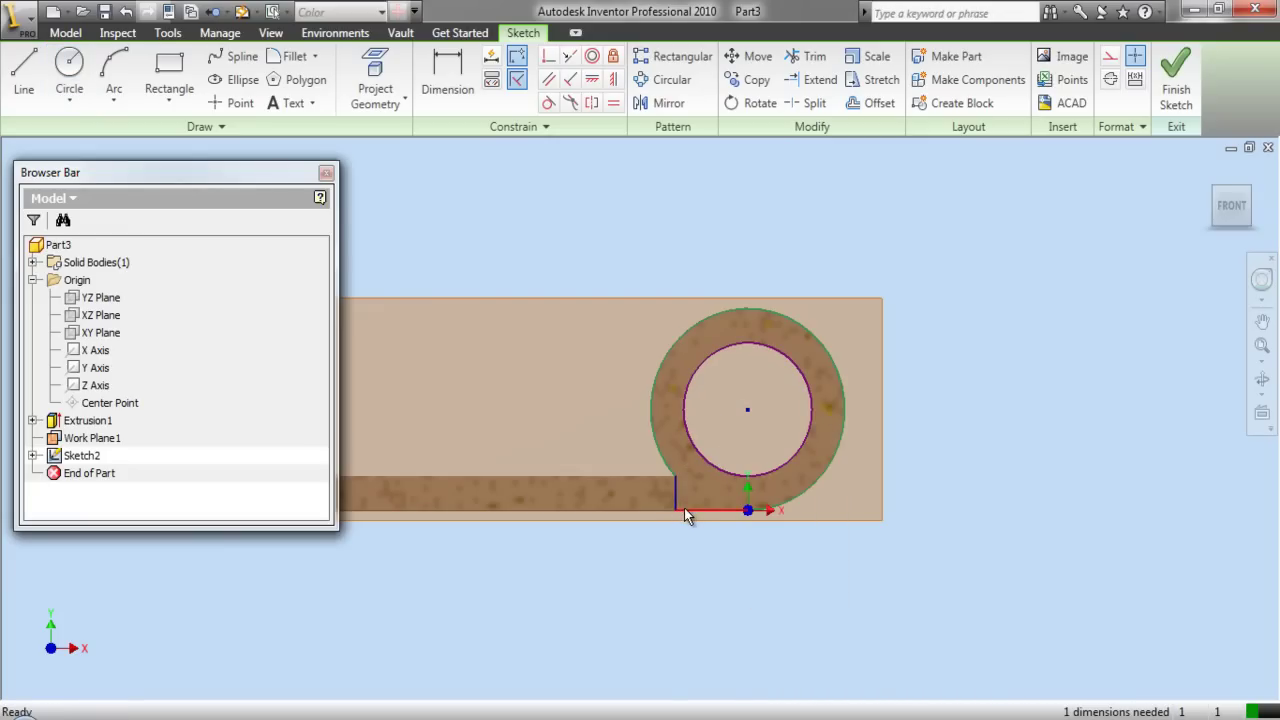
Close the loop formed by the horizontal line, outer arc and vertical line, choosing to combine the redundant points.
right_click(686, 515)
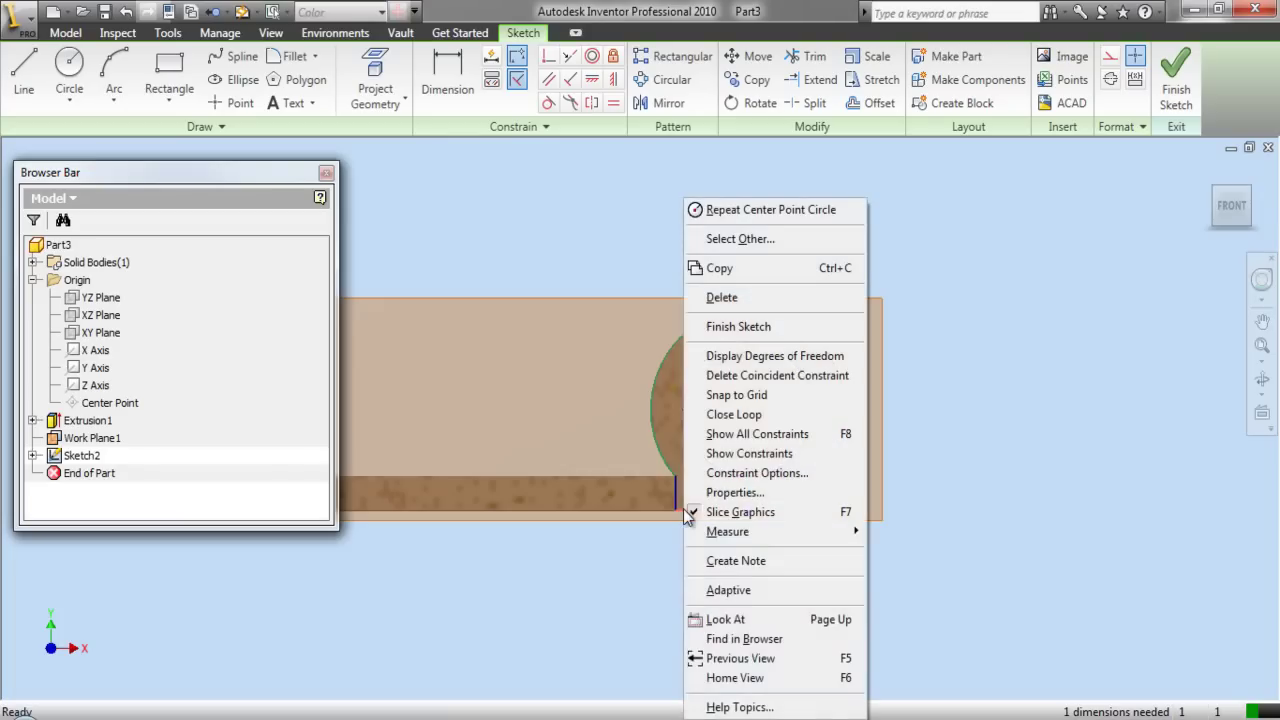
left_click(716, 415)
left_click(536, 406)
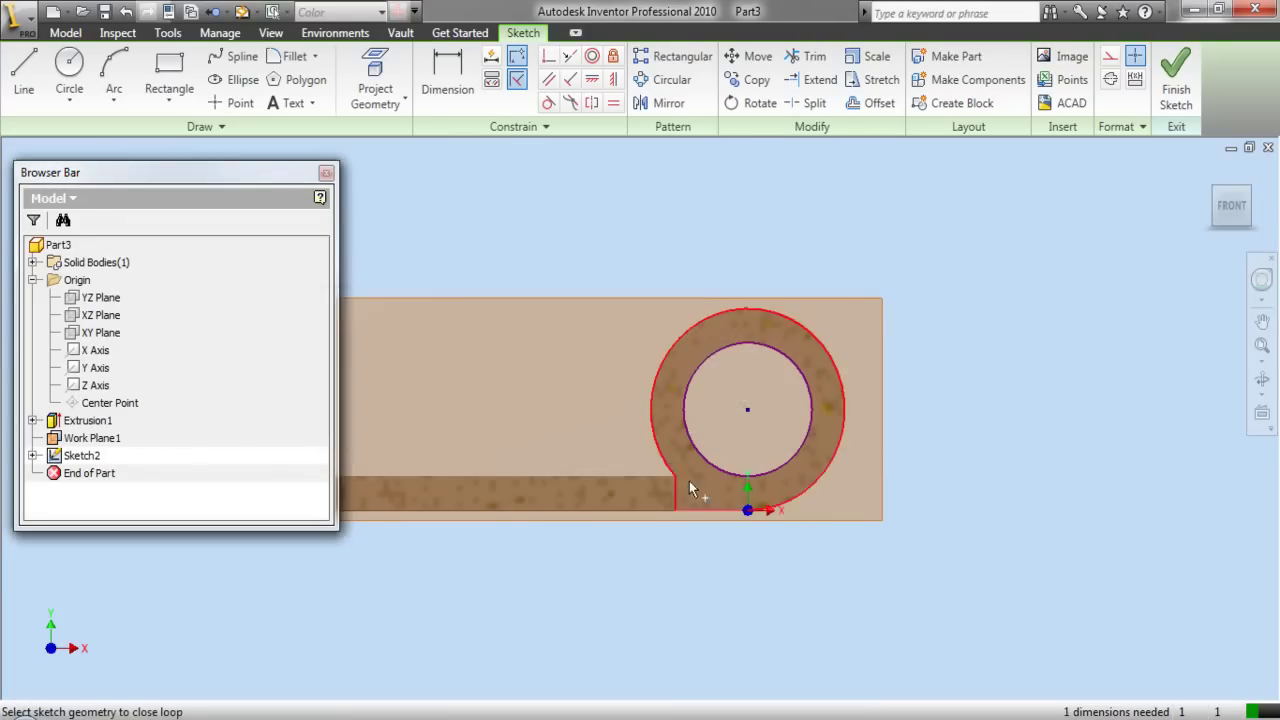
left_click(786, 509)
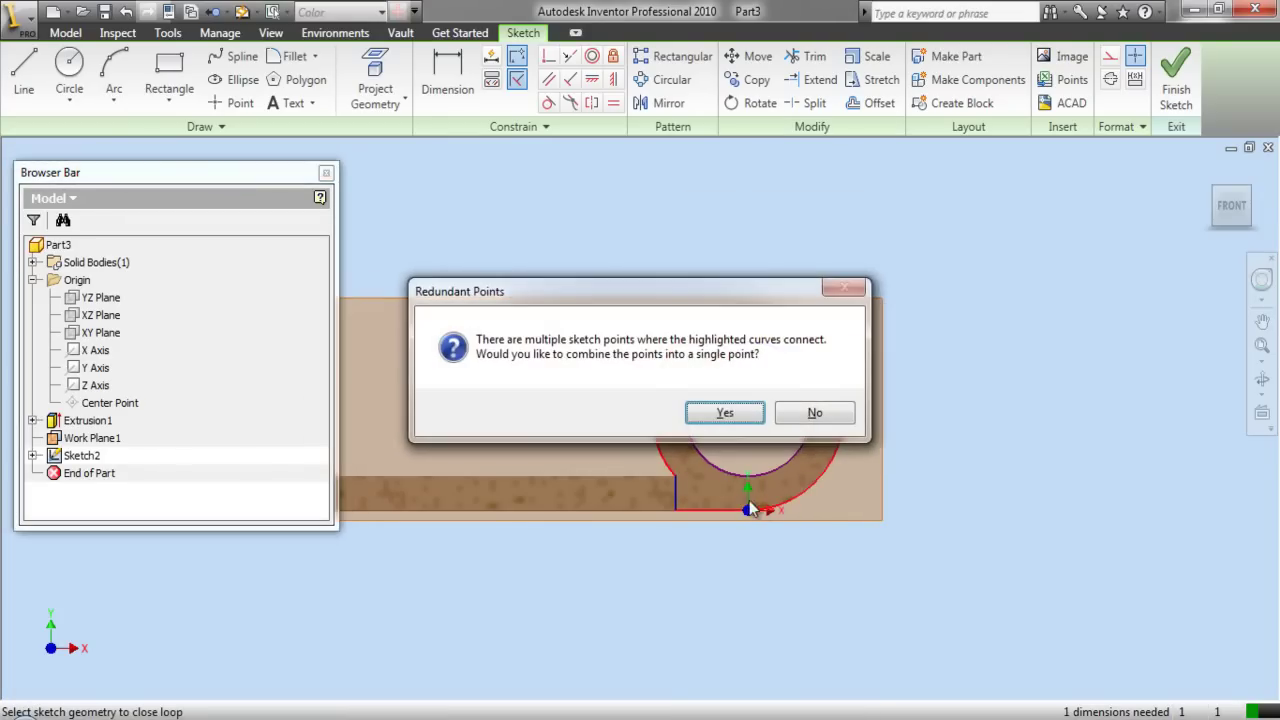
left_click(725, 416)
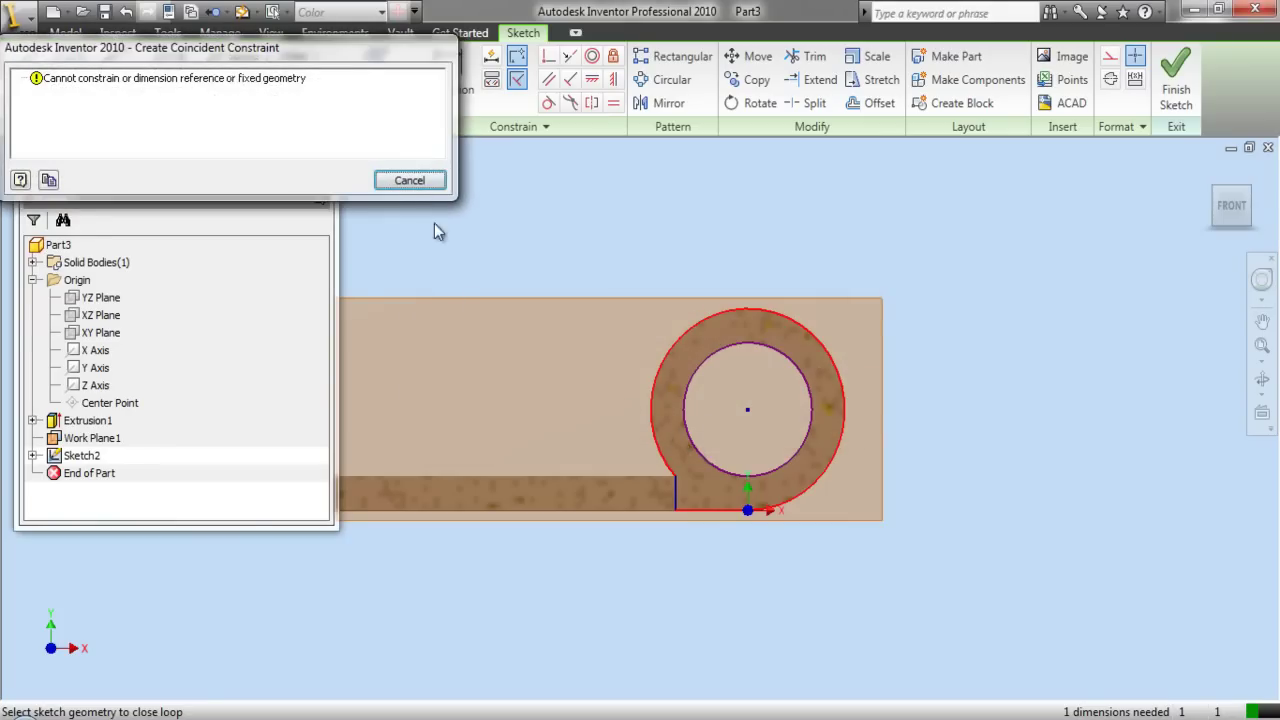
left_click(408, 182)
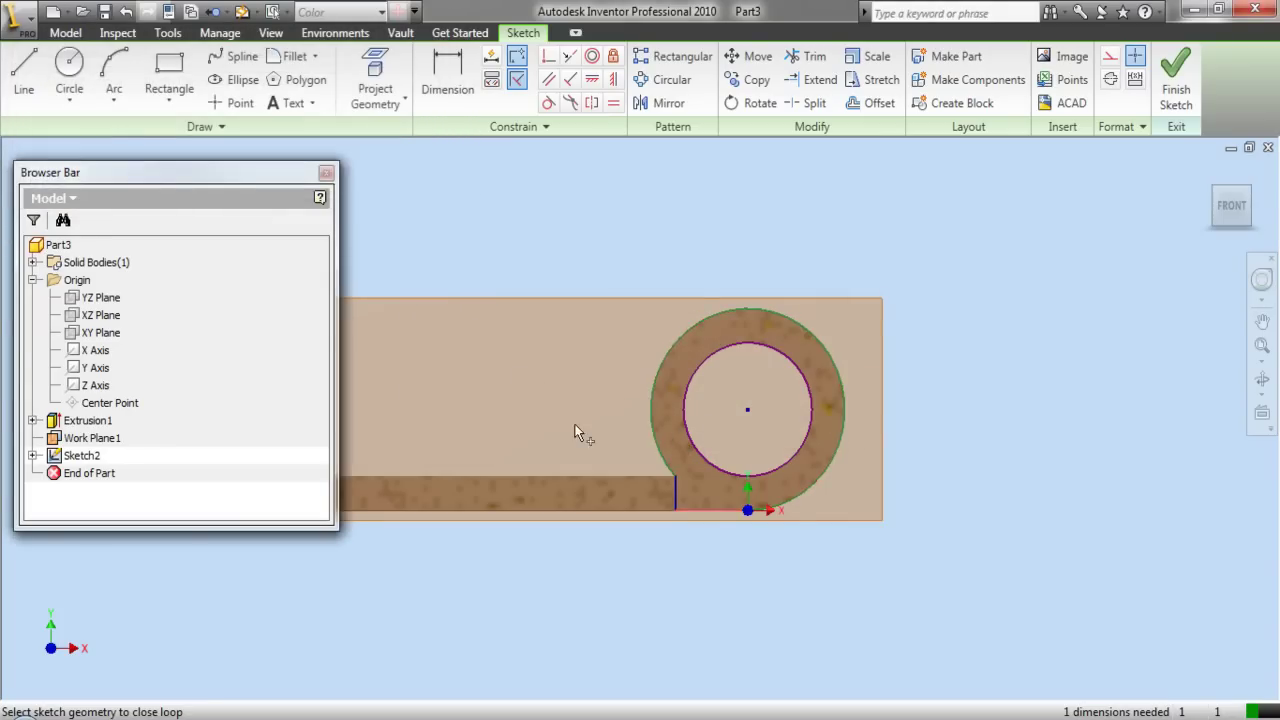
left_click(677, 498)
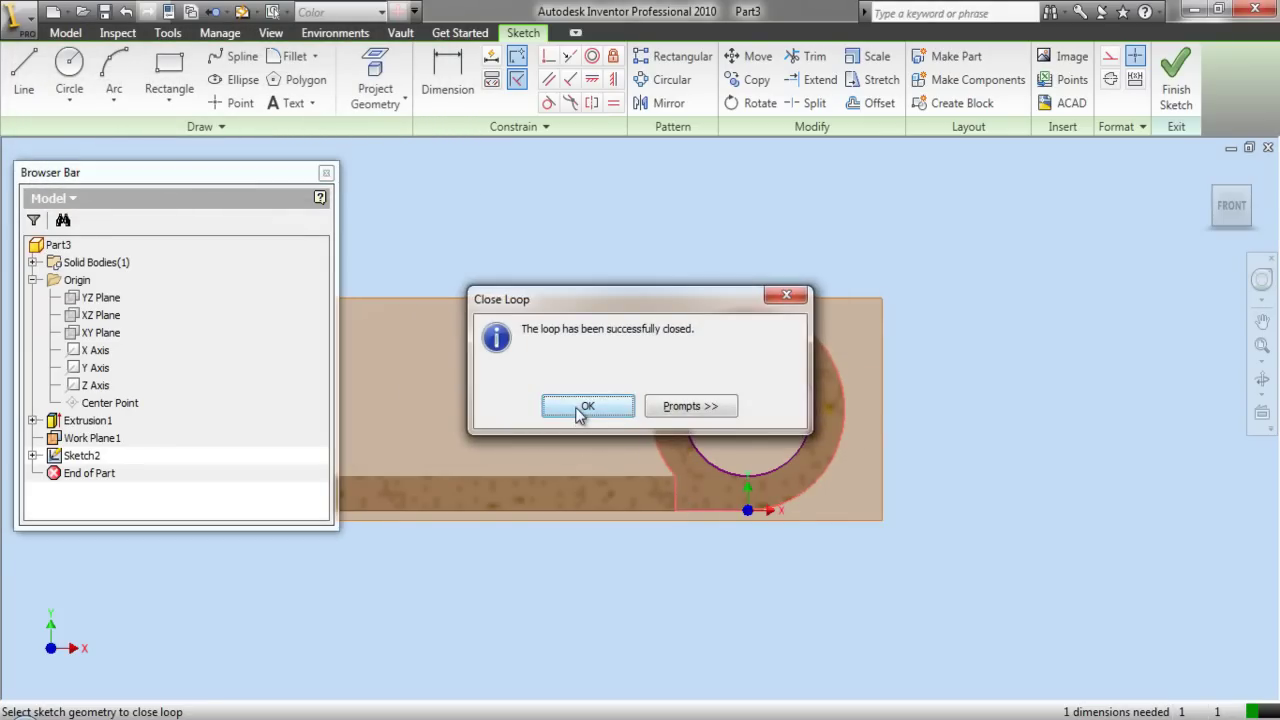
left_click(584, 408)
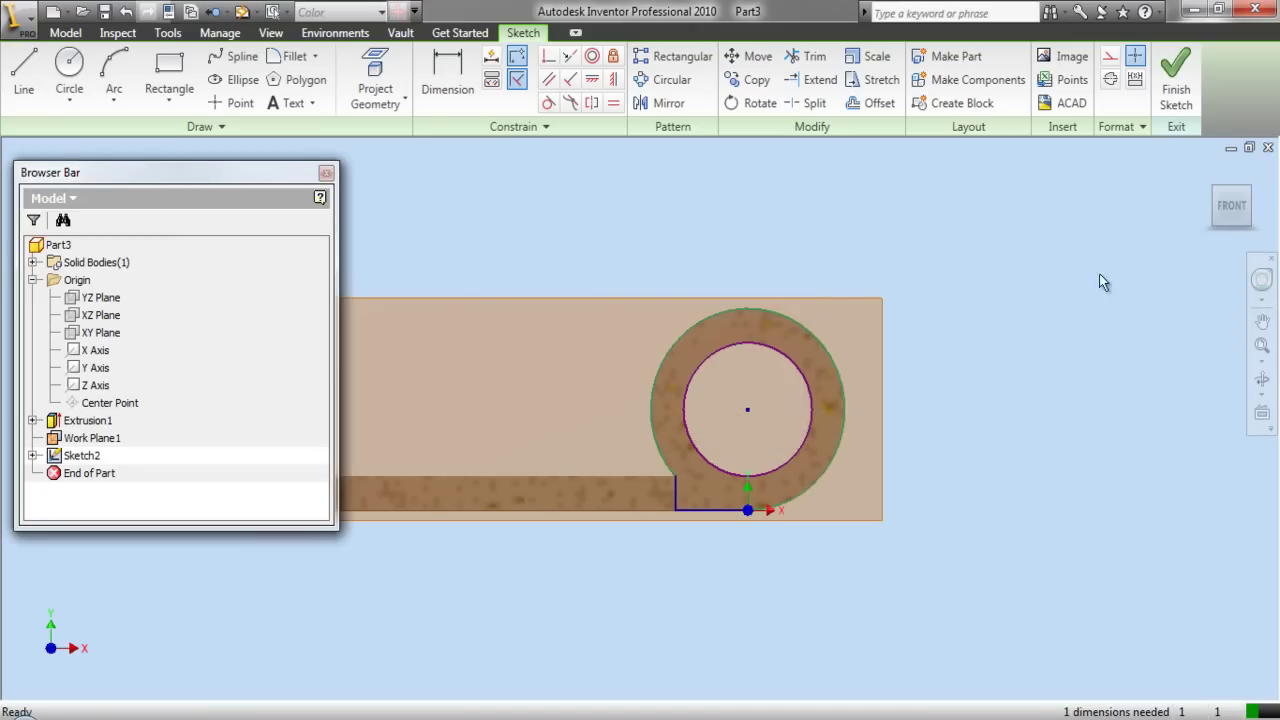
Finish the sketch and extrude its barrel ring profile as a 1 in cut, directed away from the front end.
left_click(1176, 75)
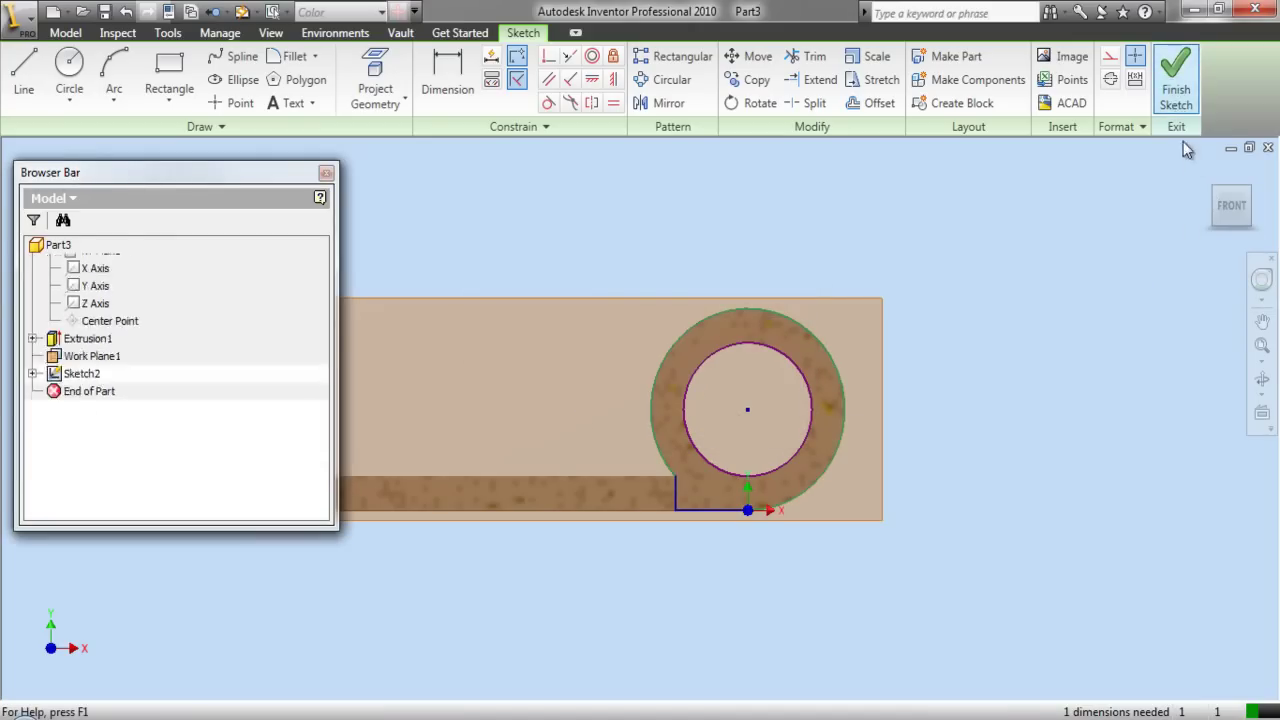
left_click(1250, 198)
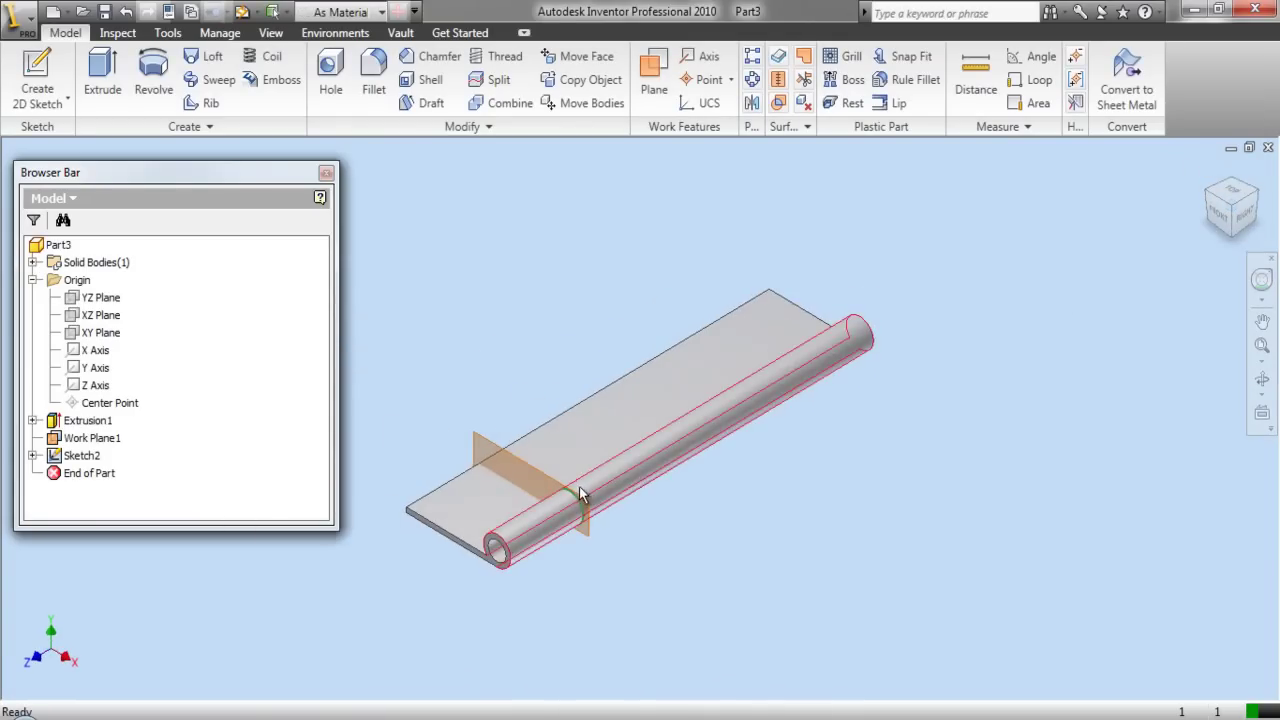
scroll(583, 495, "up", 3)
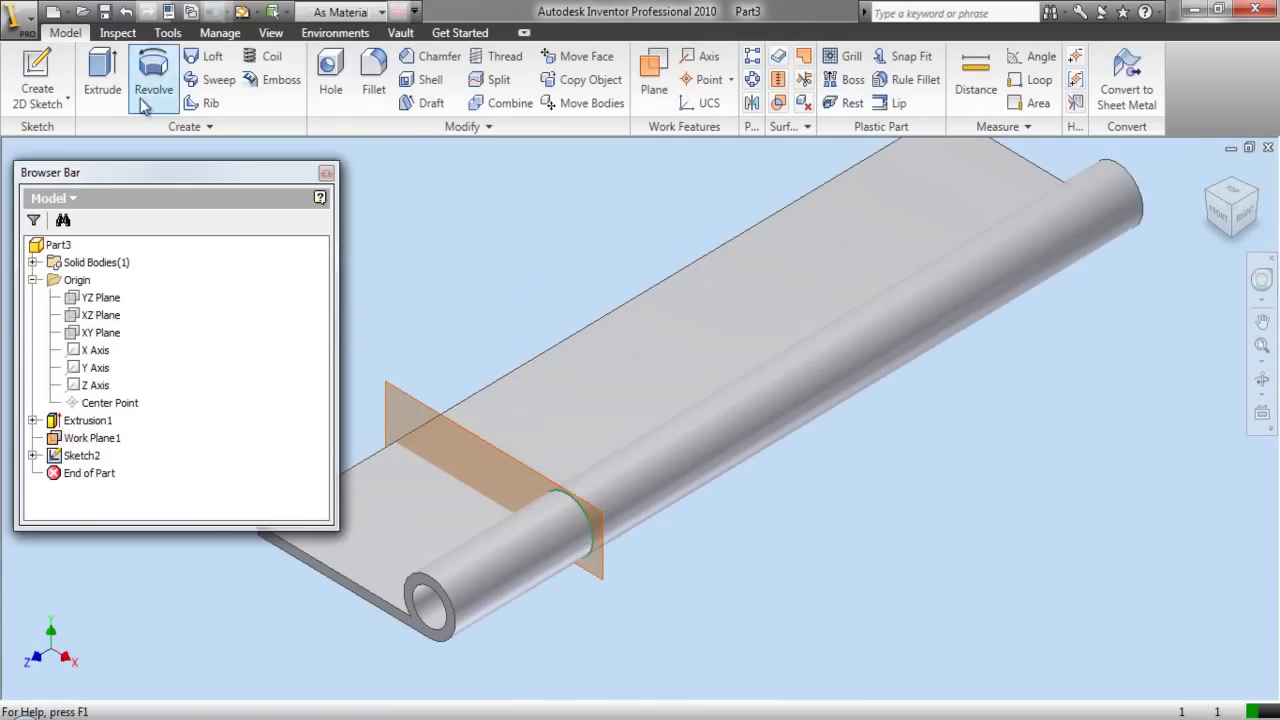
left_click(102, 75)
left_click(584, 546)
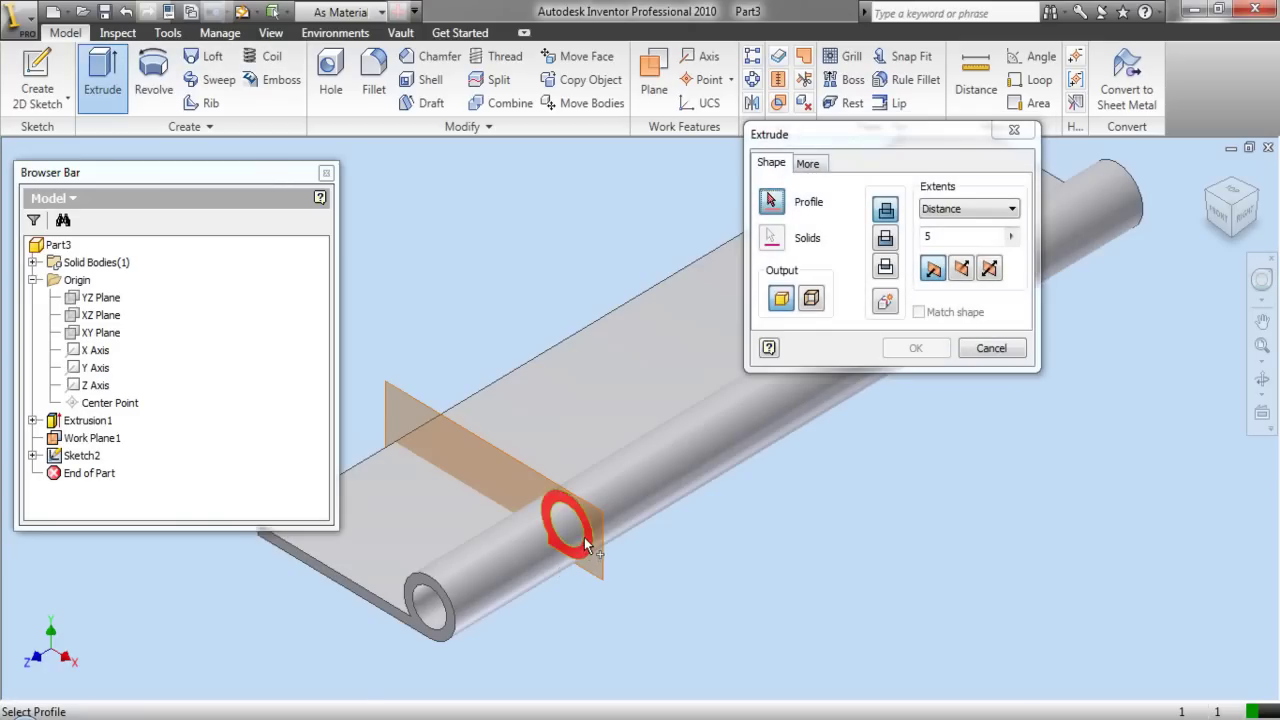
double_click(950, 237)
type("1")
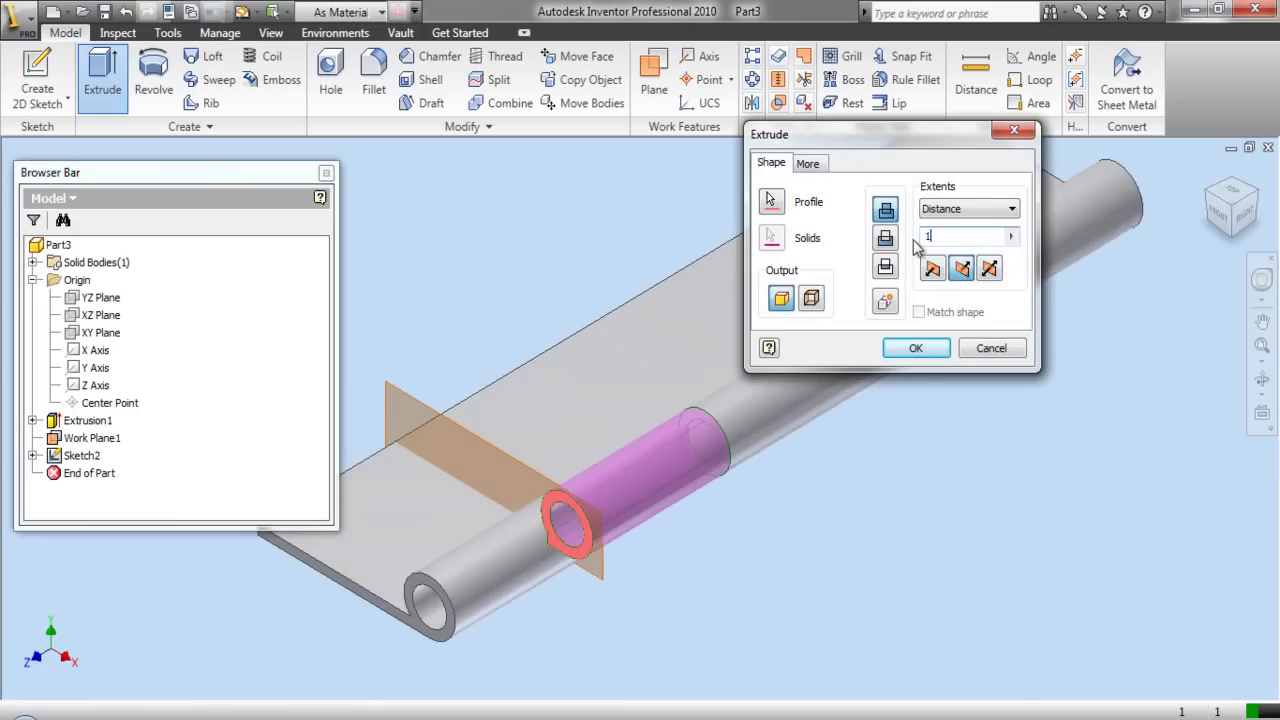
left_click(885, 240)
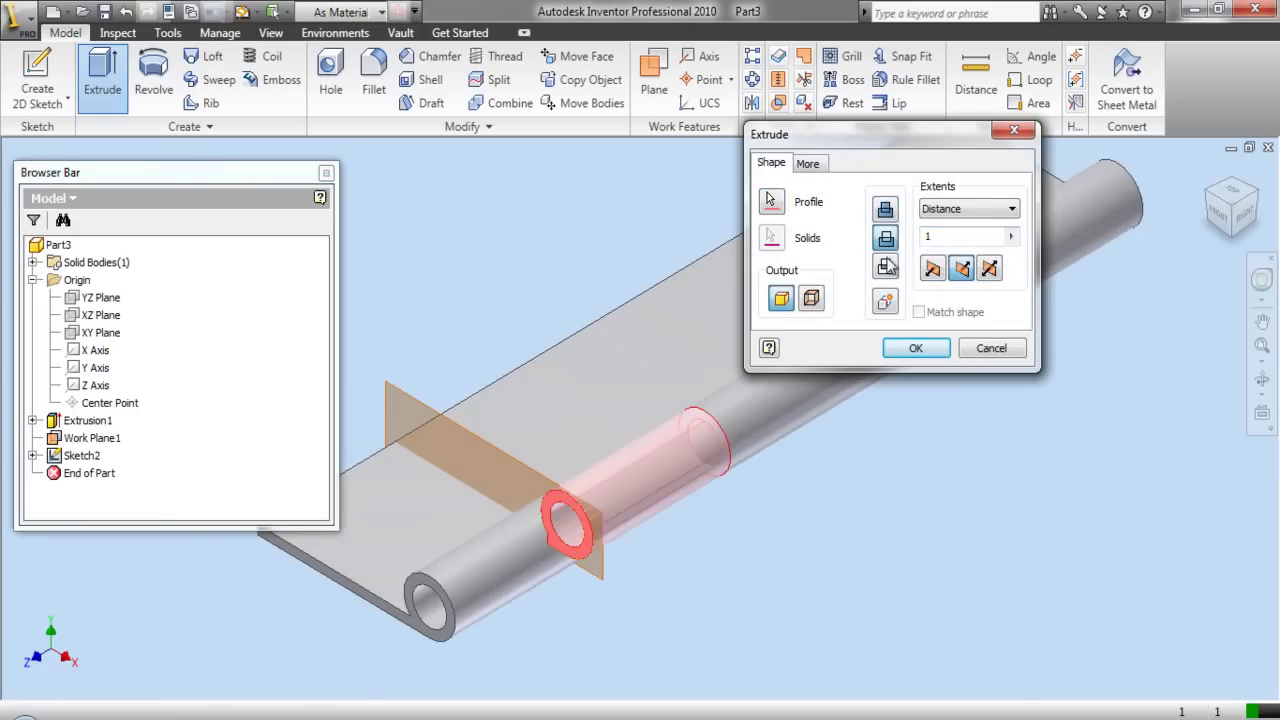
left_click(912, 343)
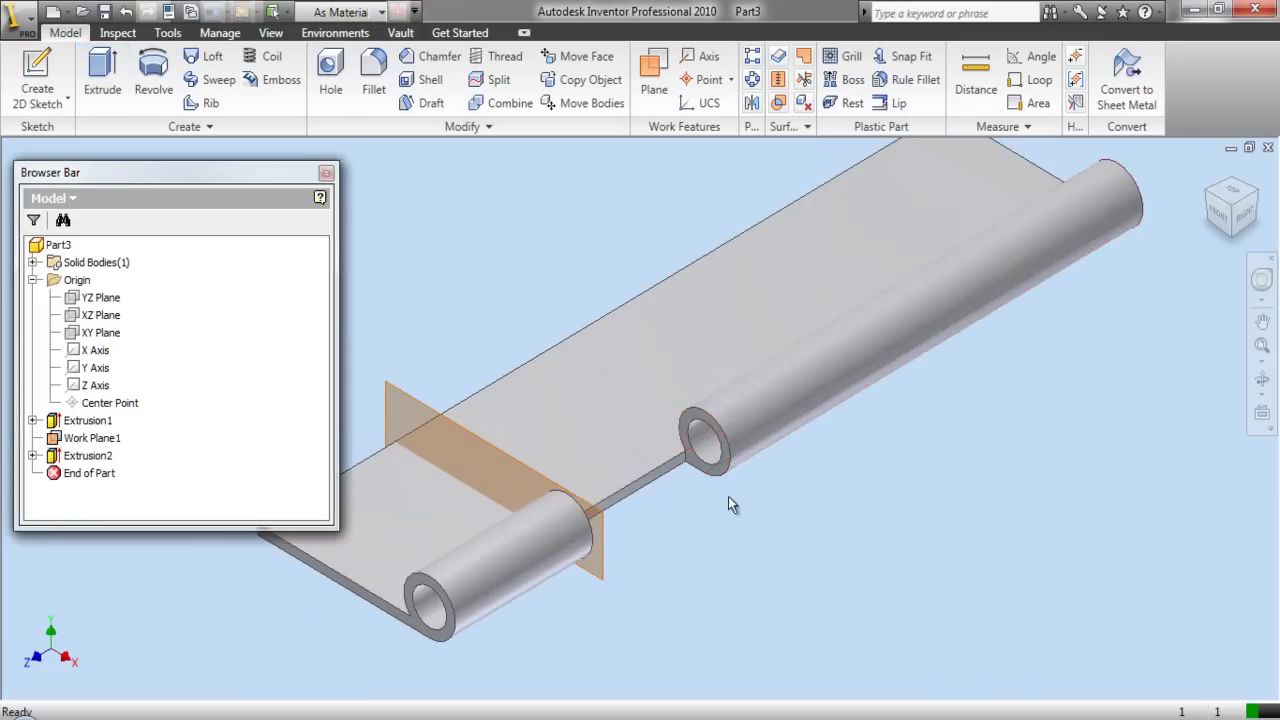
Hide the offset work plane by turning off its visibility.
left_click(504, 453)
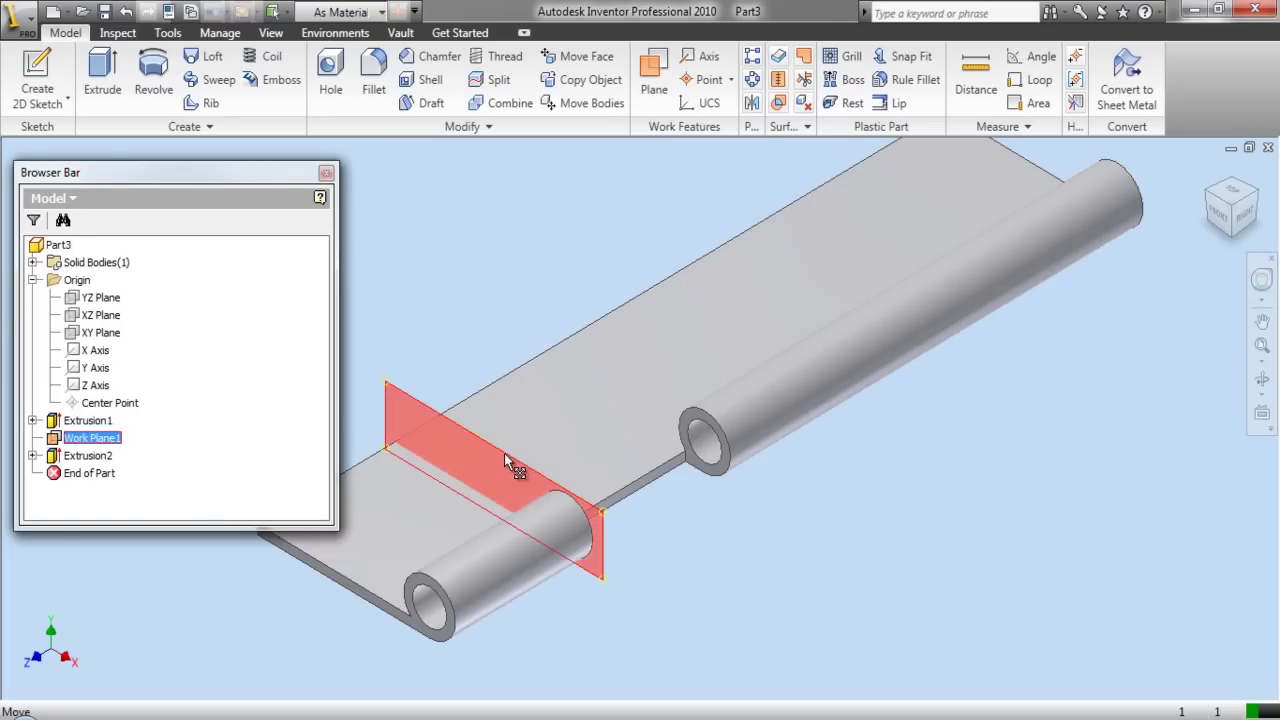
right_click(504, 454)
left_click(512, 456)
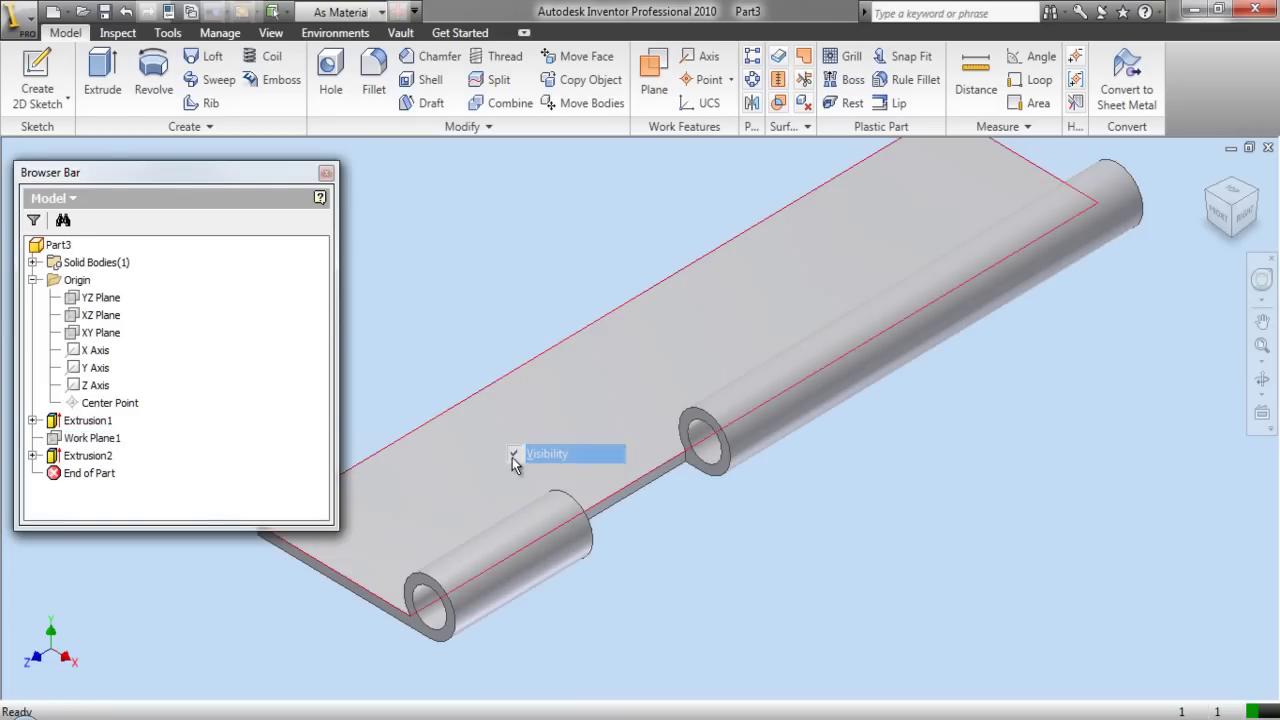
Create a work plane offset -1 in from the ring-shaped face of the long barrel section beside the first gap.
scroll(812, 473, "up", 3)
scroll(628, 555, "down", 5)
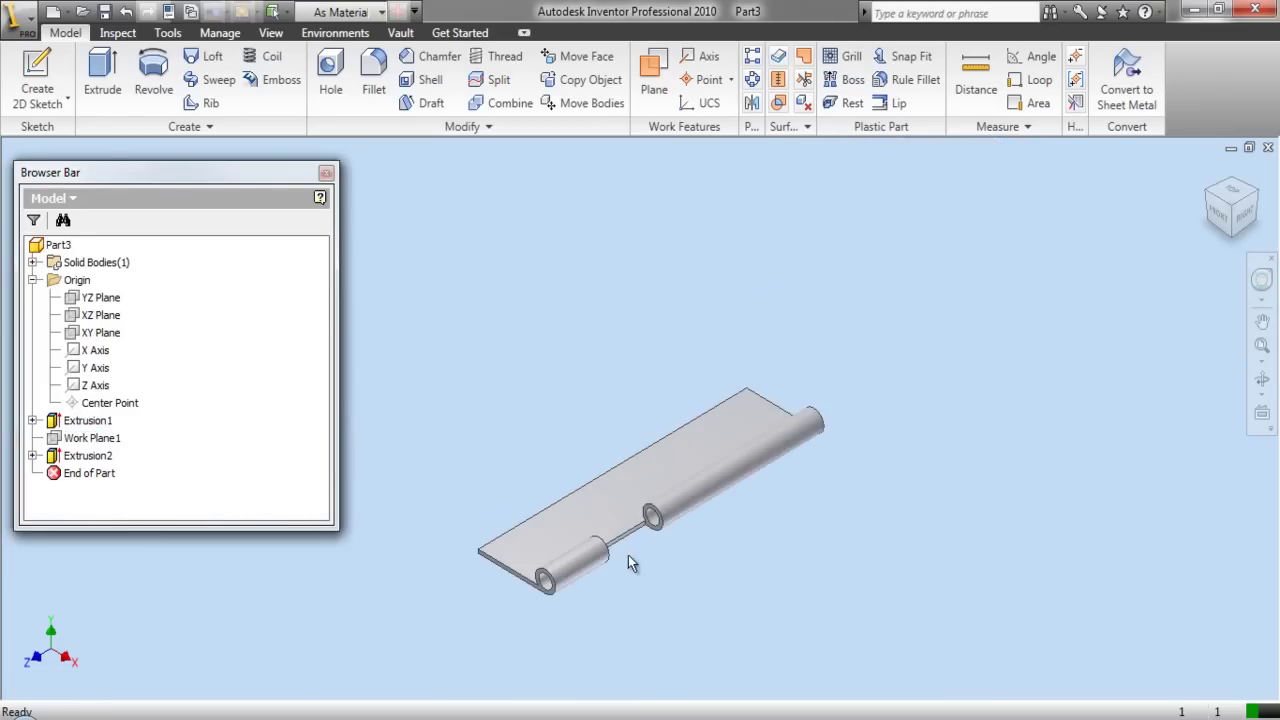
scroll(624, 556, "up", 2)
scroll(624, 558, "up", 2)
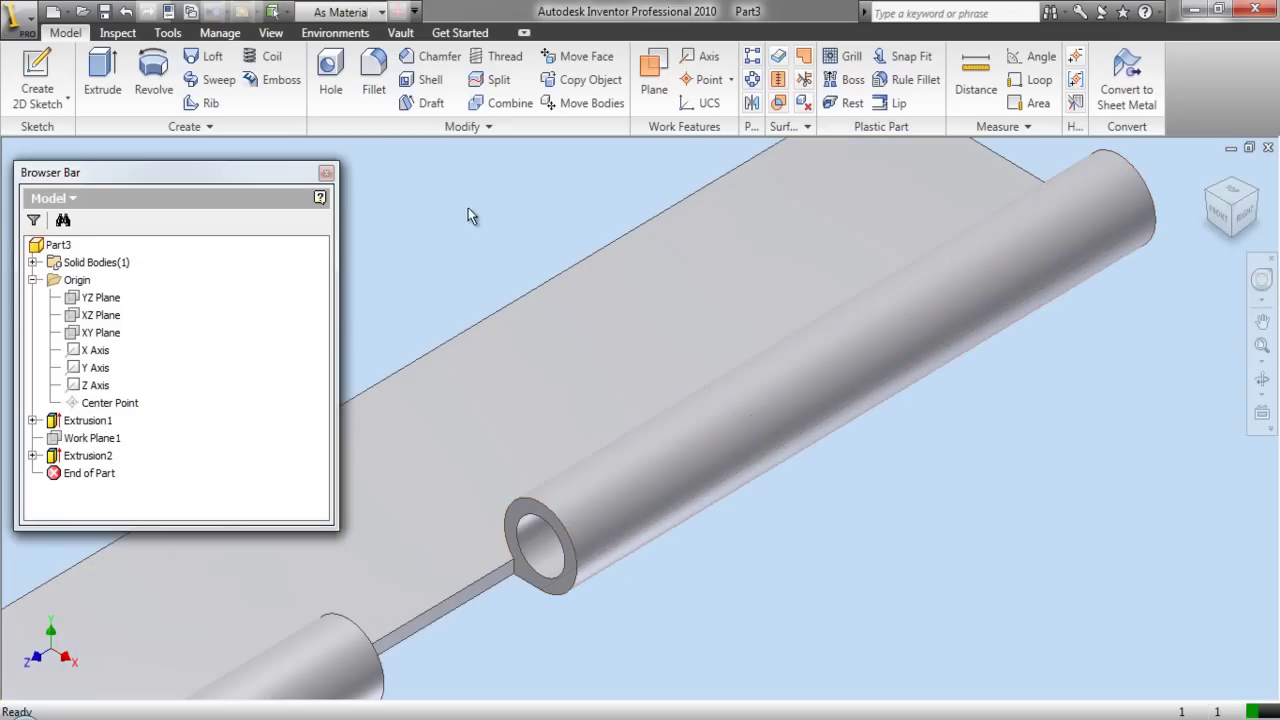
left_click(654, 75)
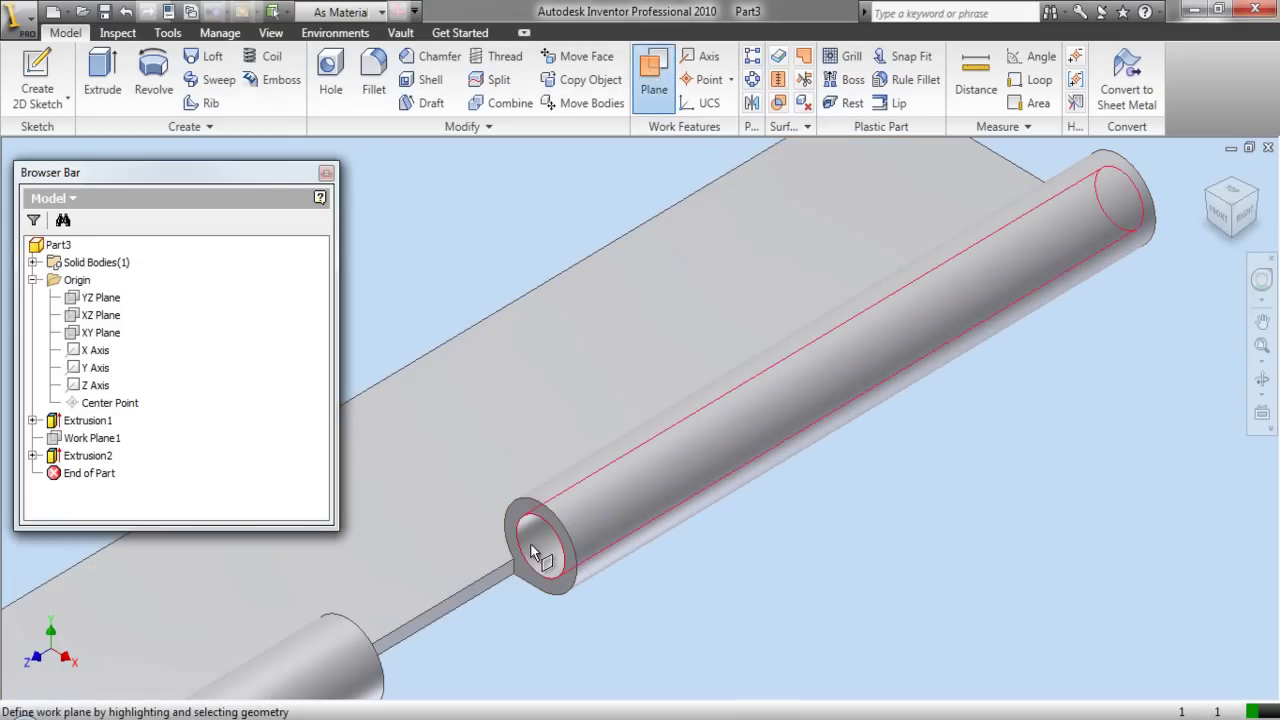
left_click_drag(521, 503, 642, 438)
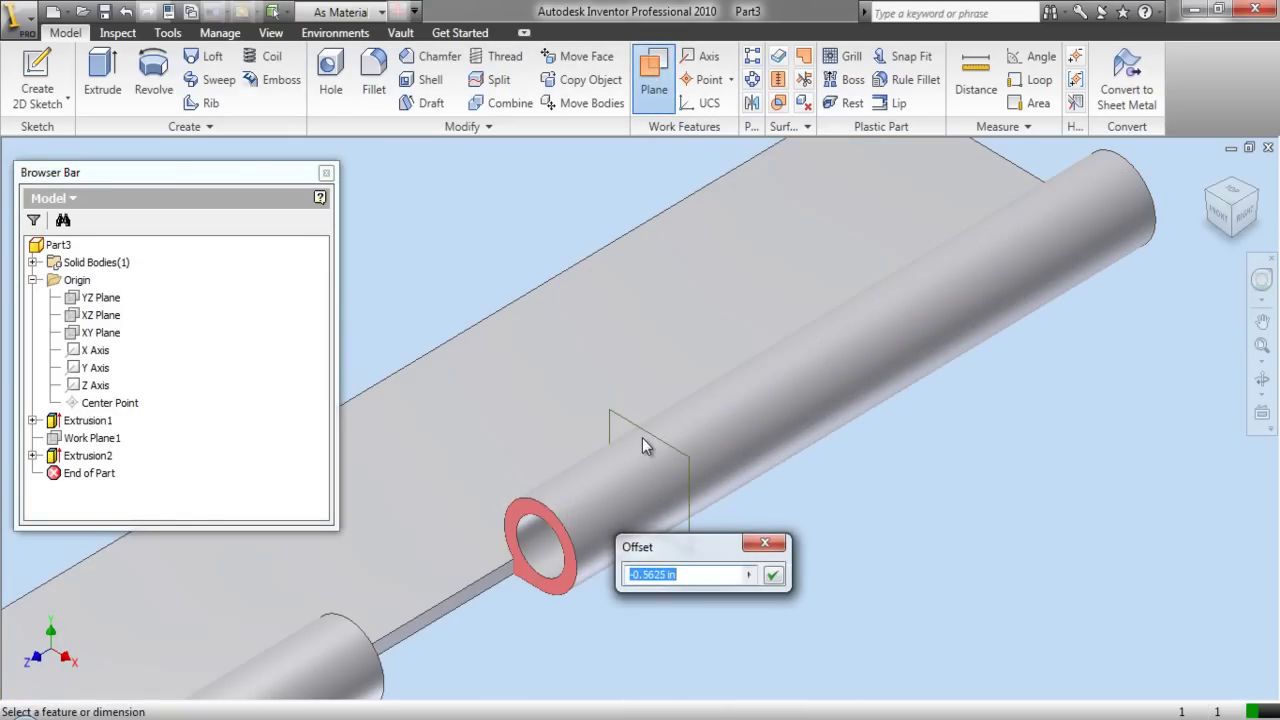
type("-1")
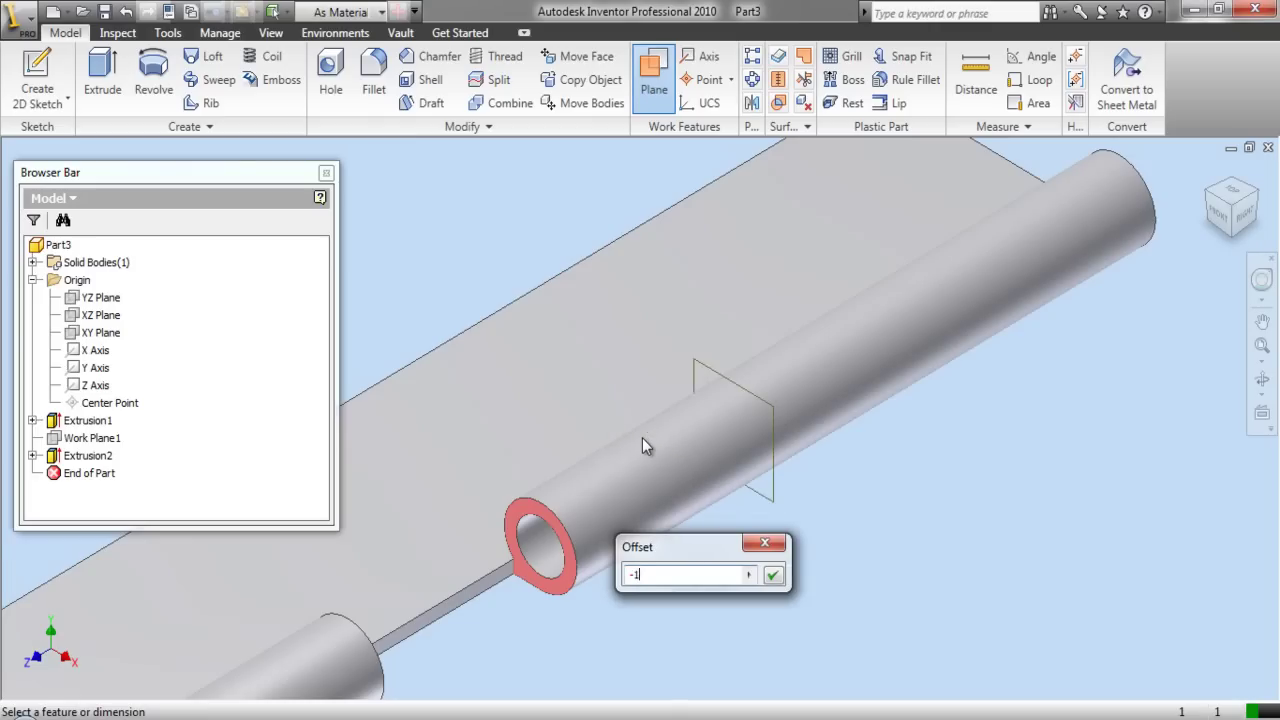
key("Return")
Start a sketch on the new work plane and project the outline of the barrel's ring-shaped end face into it.
left_click(692, 366)
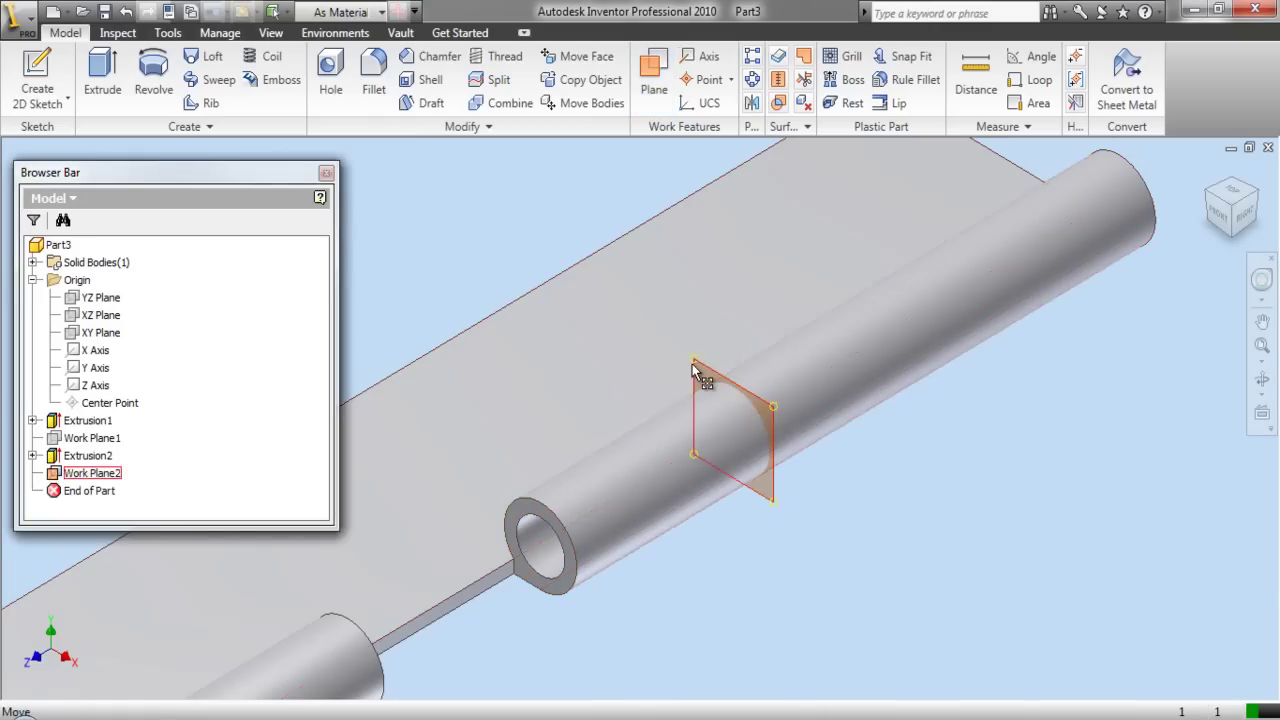
right_click(697, 370)
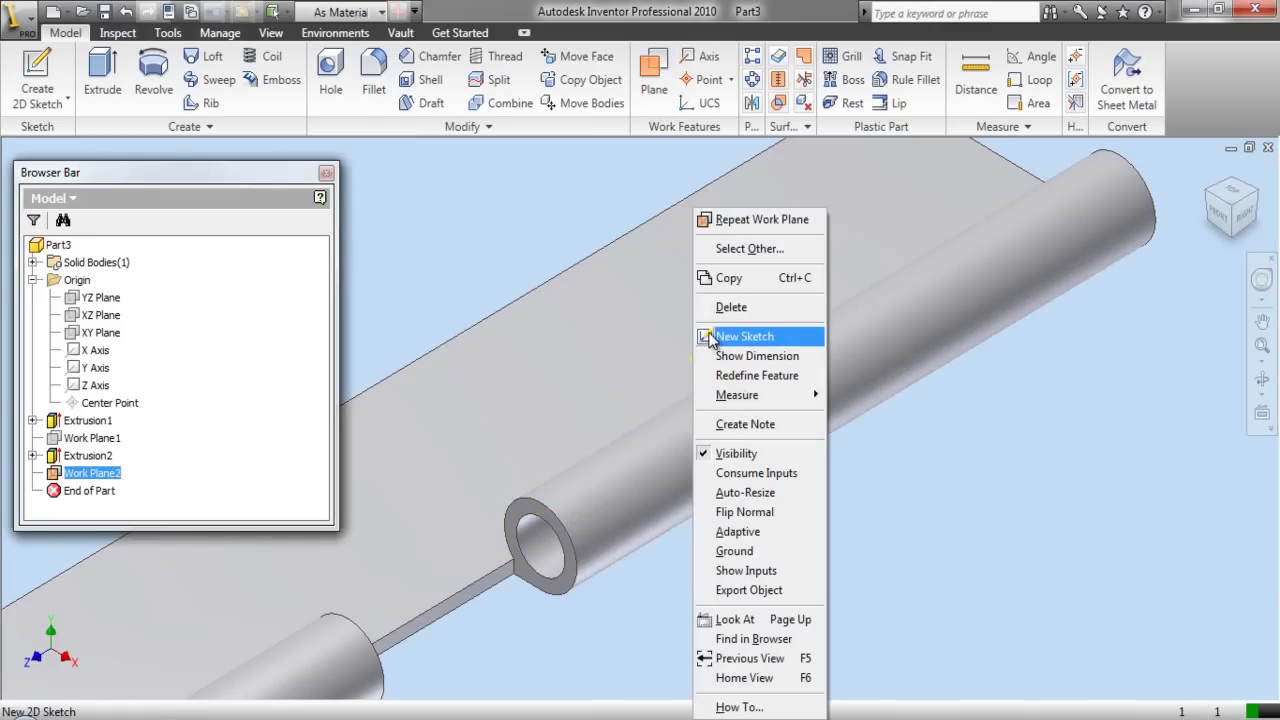
left_click(722, 338)
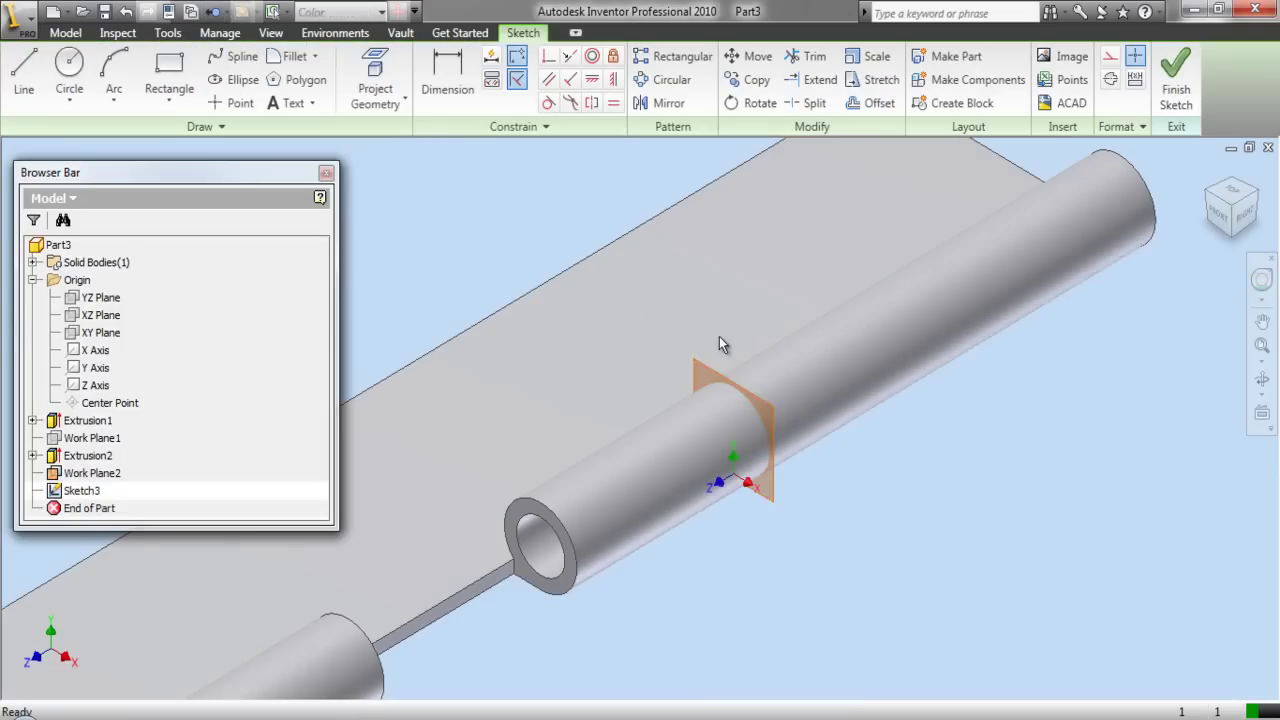
left_click(381, 92)
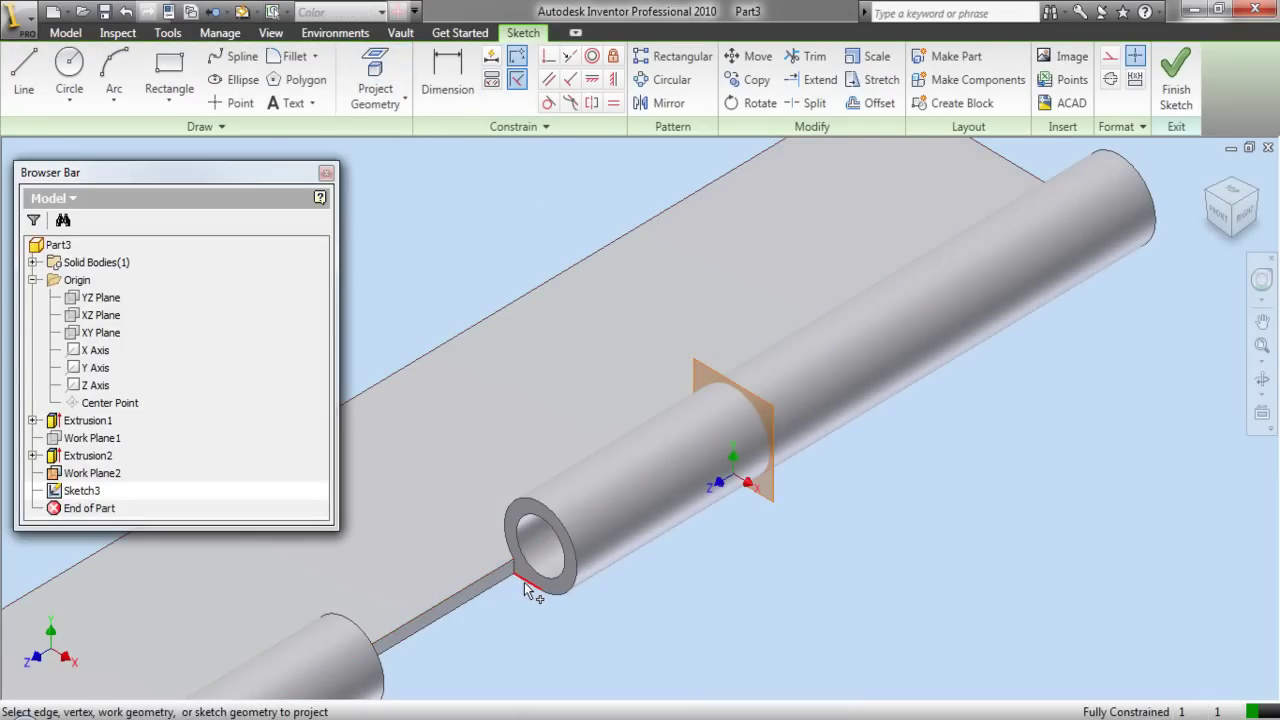
left_click(555, 598)
right_click(691, 599)
left_click(695, 611)
Finish the sketch and extrude its barrel ring profile as a 1 in cut, directed toward the far end of the barrel.
left_click(1176, 78)
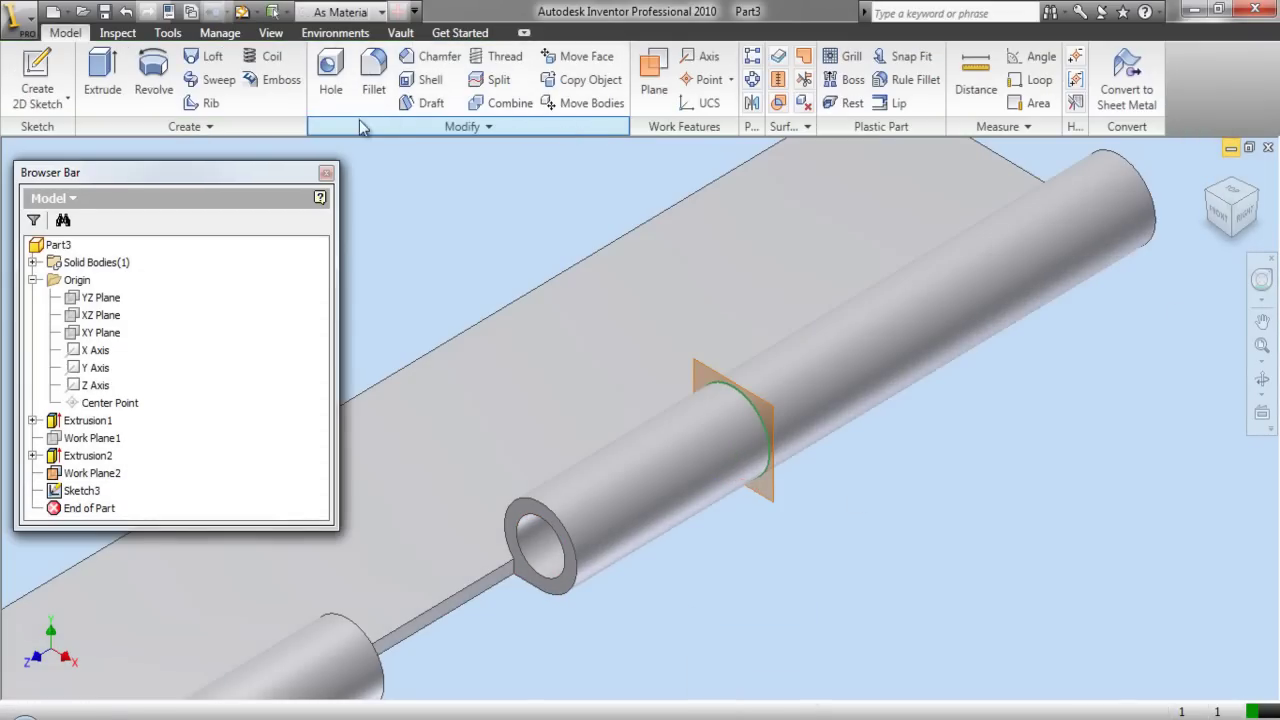
left_click(117, 85)
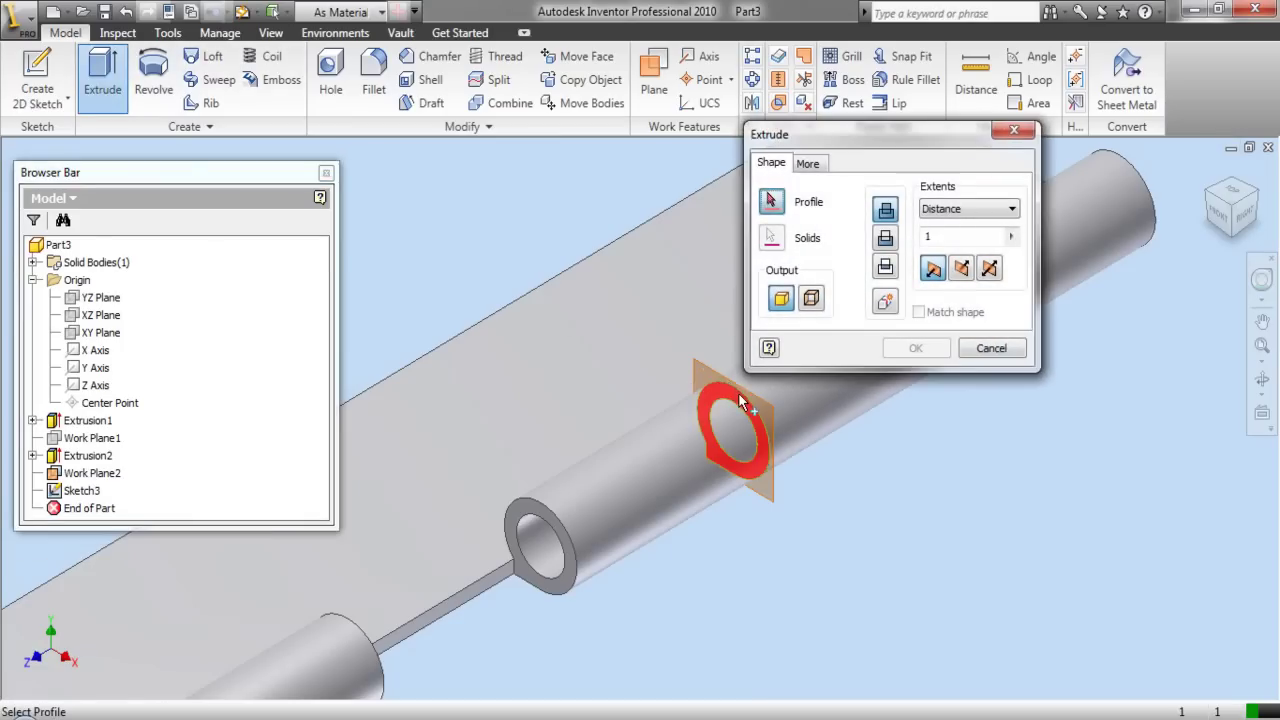
left_click(740, 398)
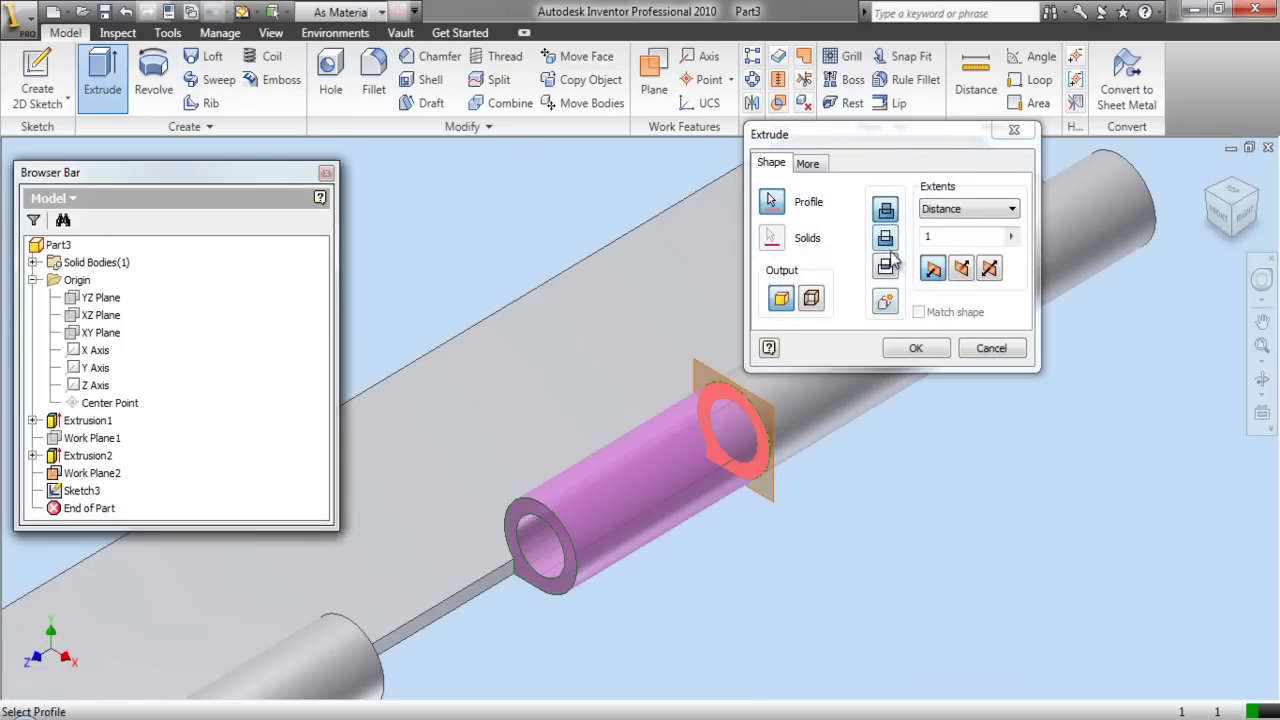
left_click(961, 268)
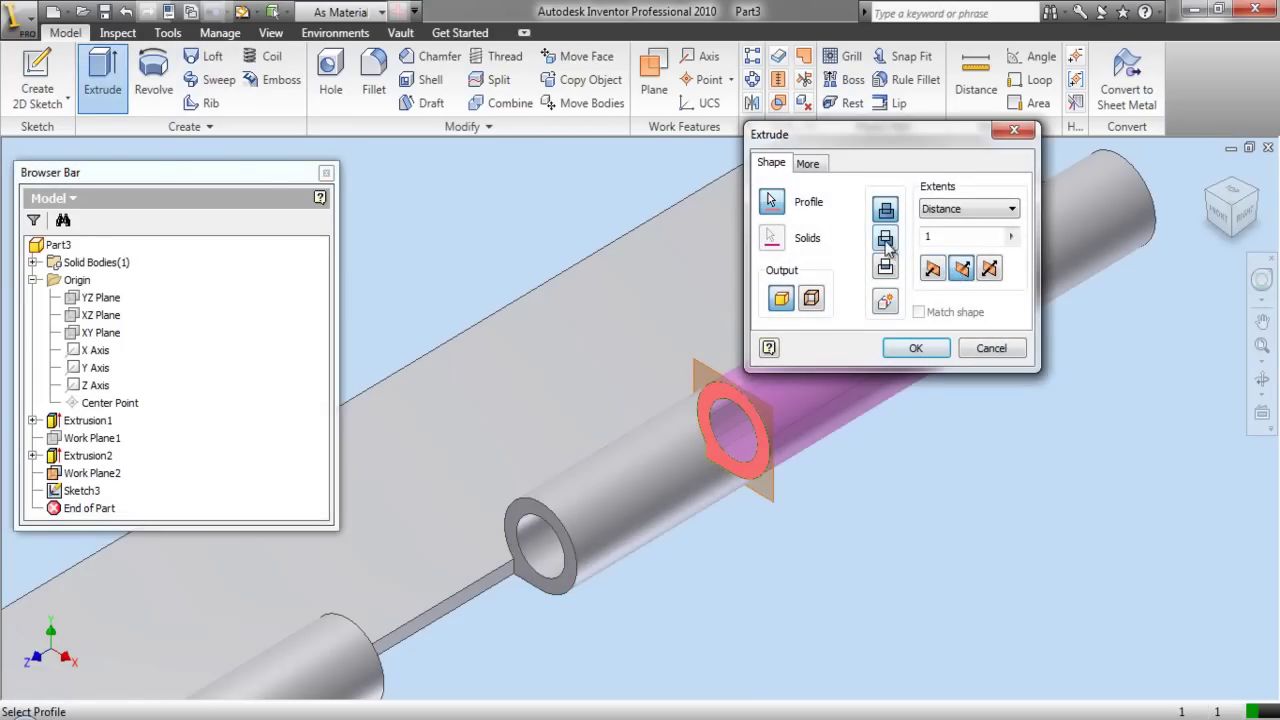
left_click(916, 348)
scroll(943, 353, "down", 2)
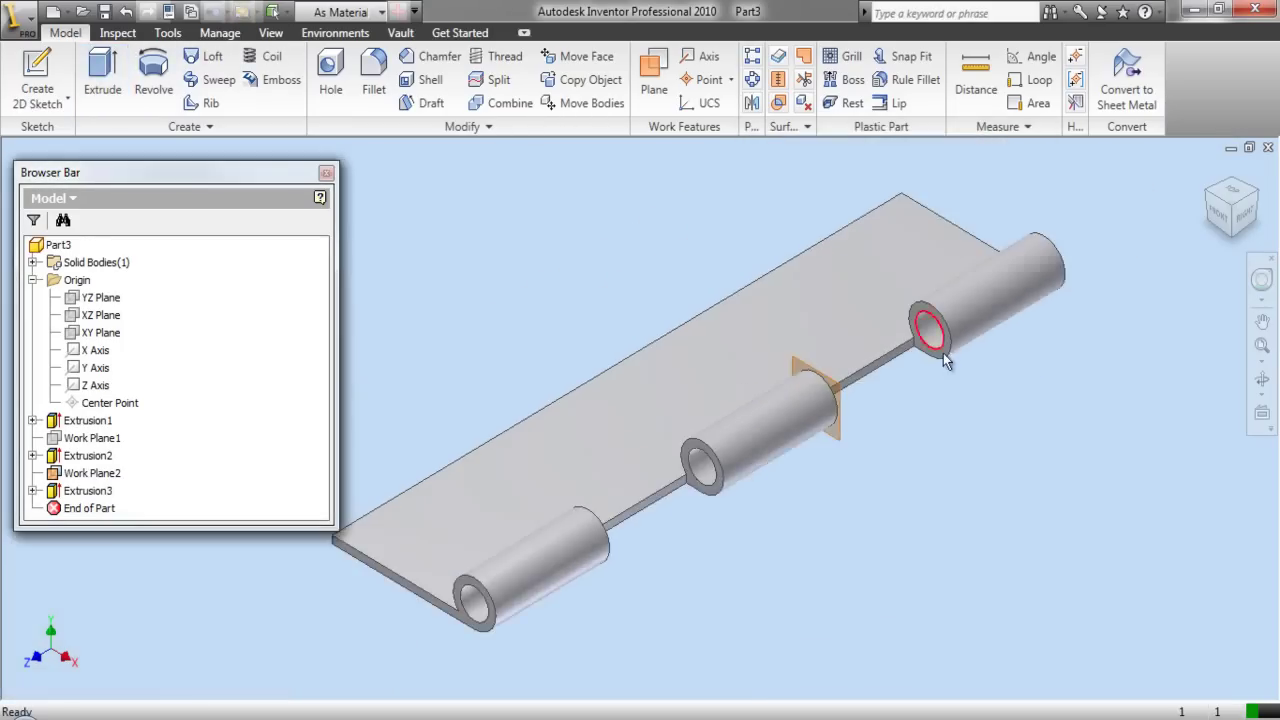
Hide the second offset work plane by turning off its visibility.
left_click(825, 373)
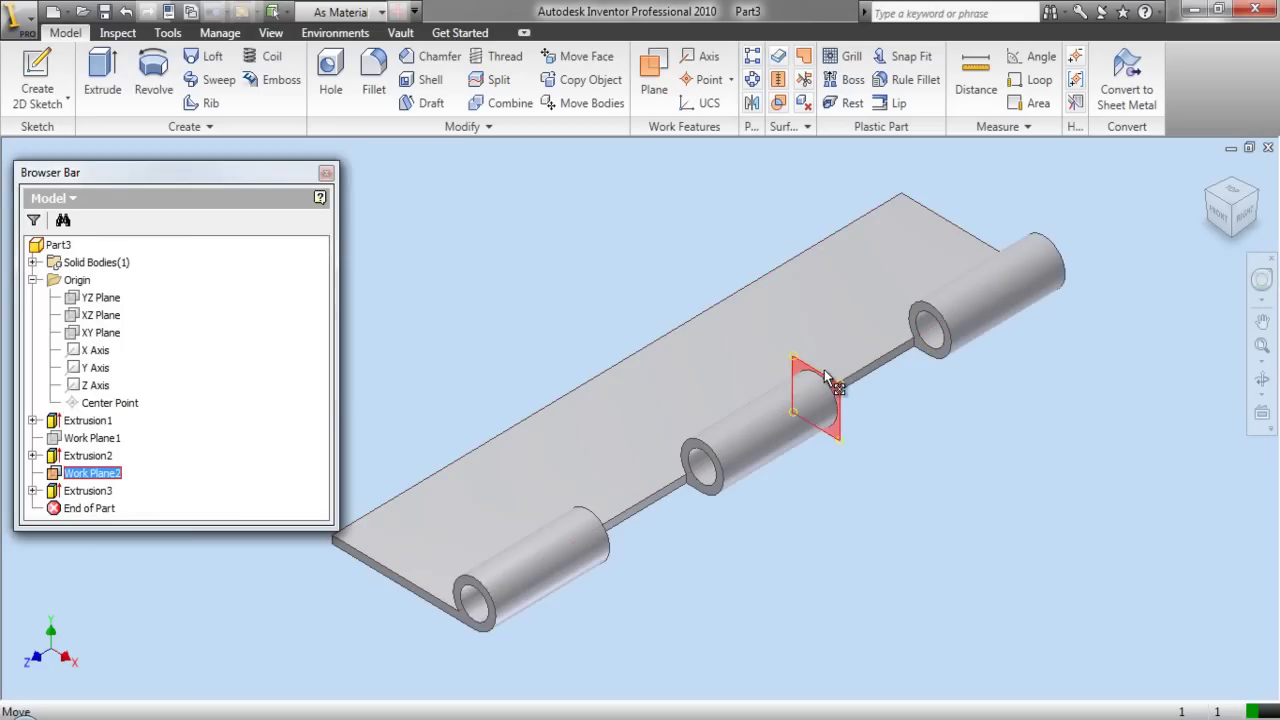
right_click(830, 376)
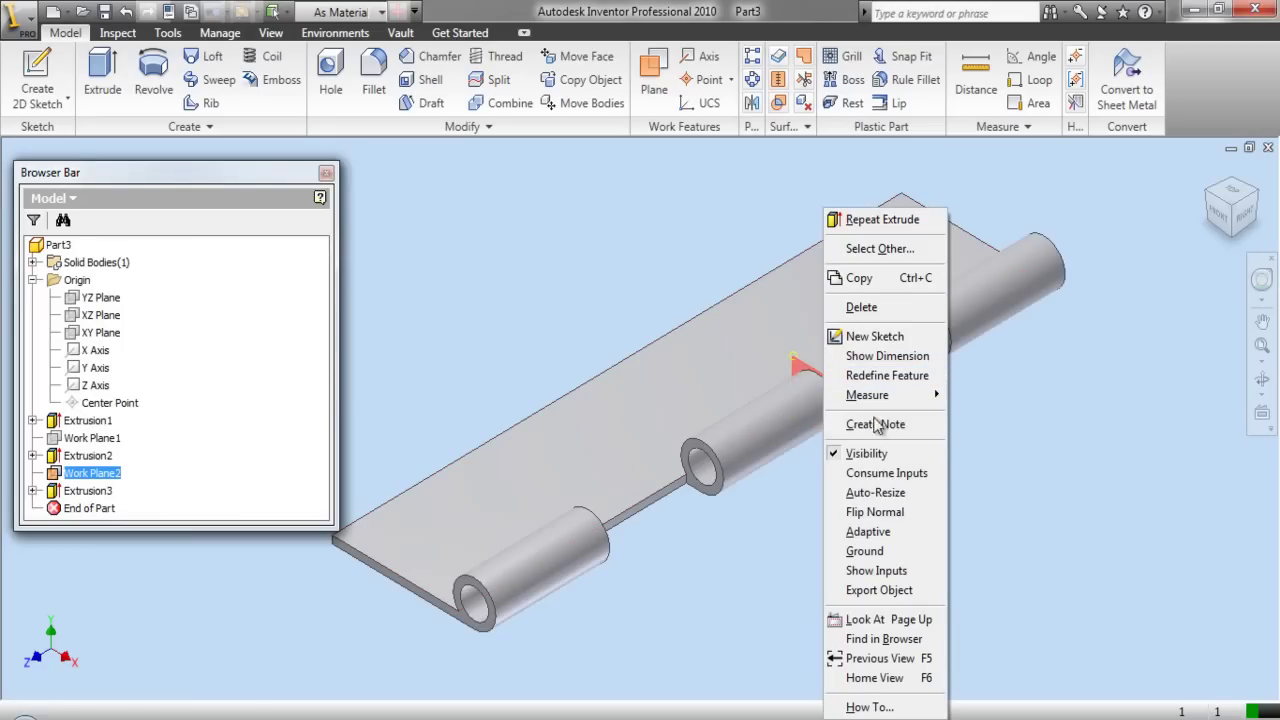
left_click(866, 454)
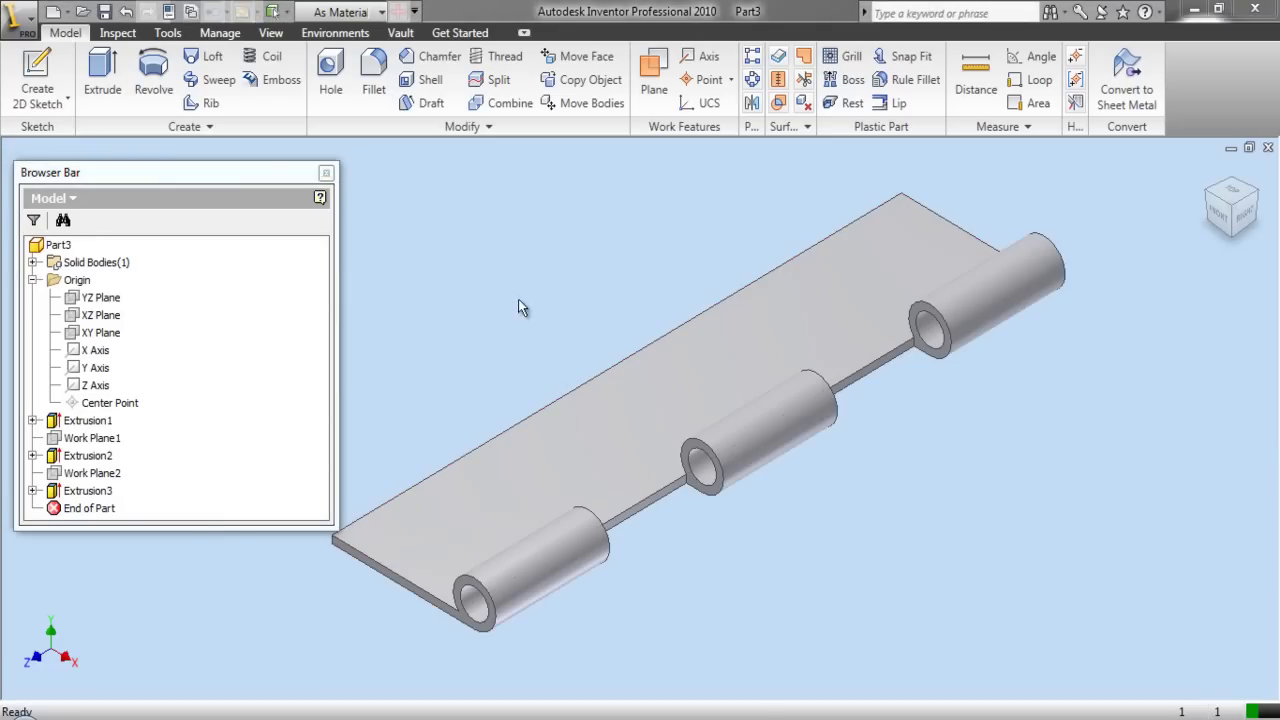
Start a sketch on the leaf's flat top face, view it from above, and project the face's outline as construction geometry.
left_click(40, 85)
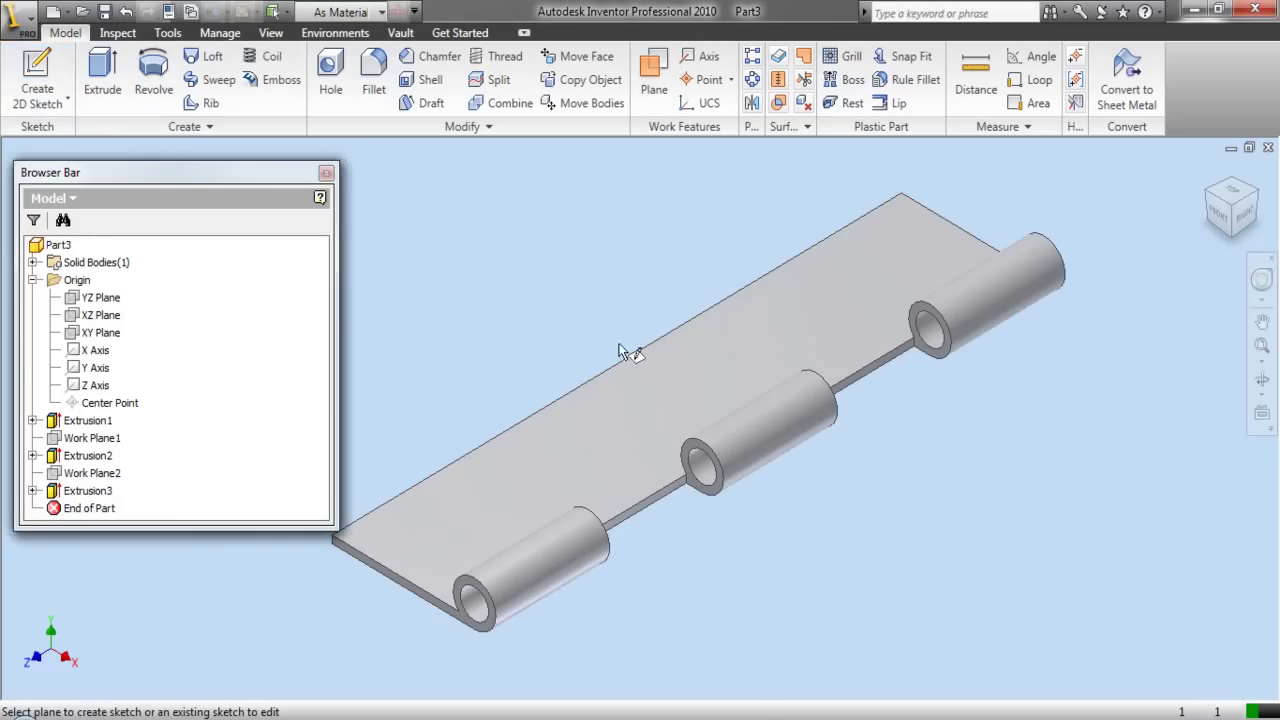
left_click(642, 399)
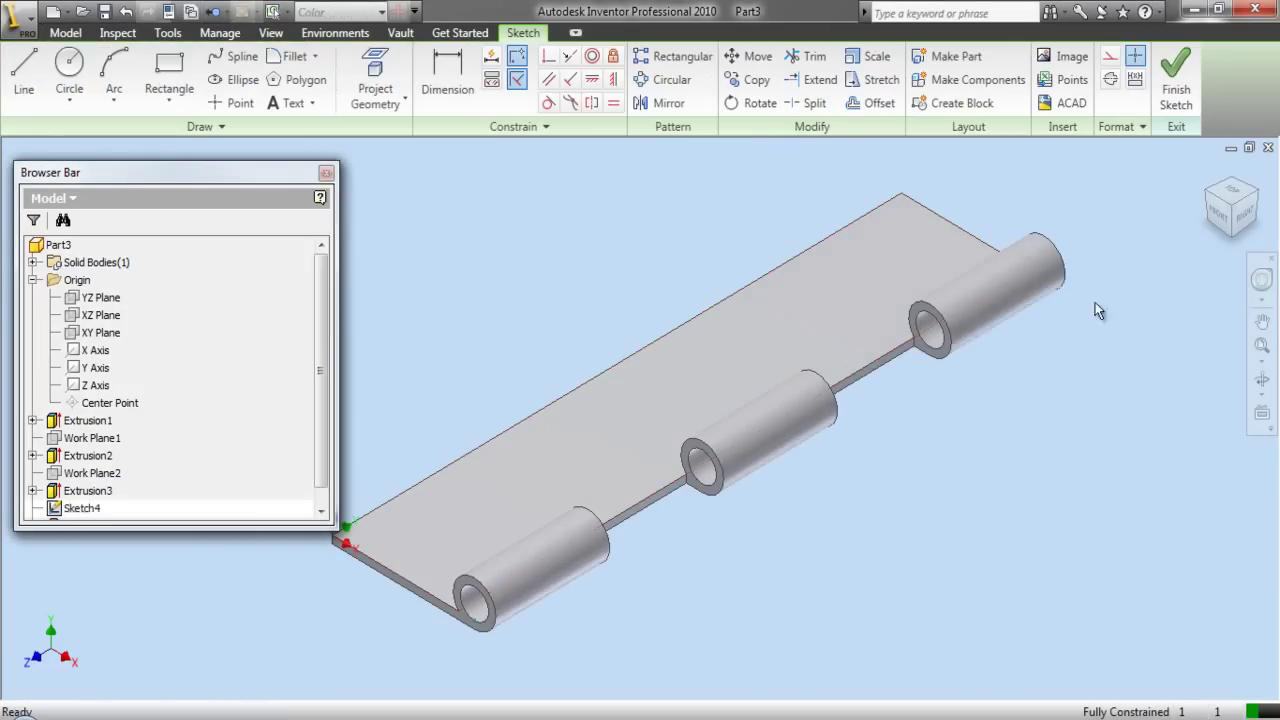
left_click(1230, 192)
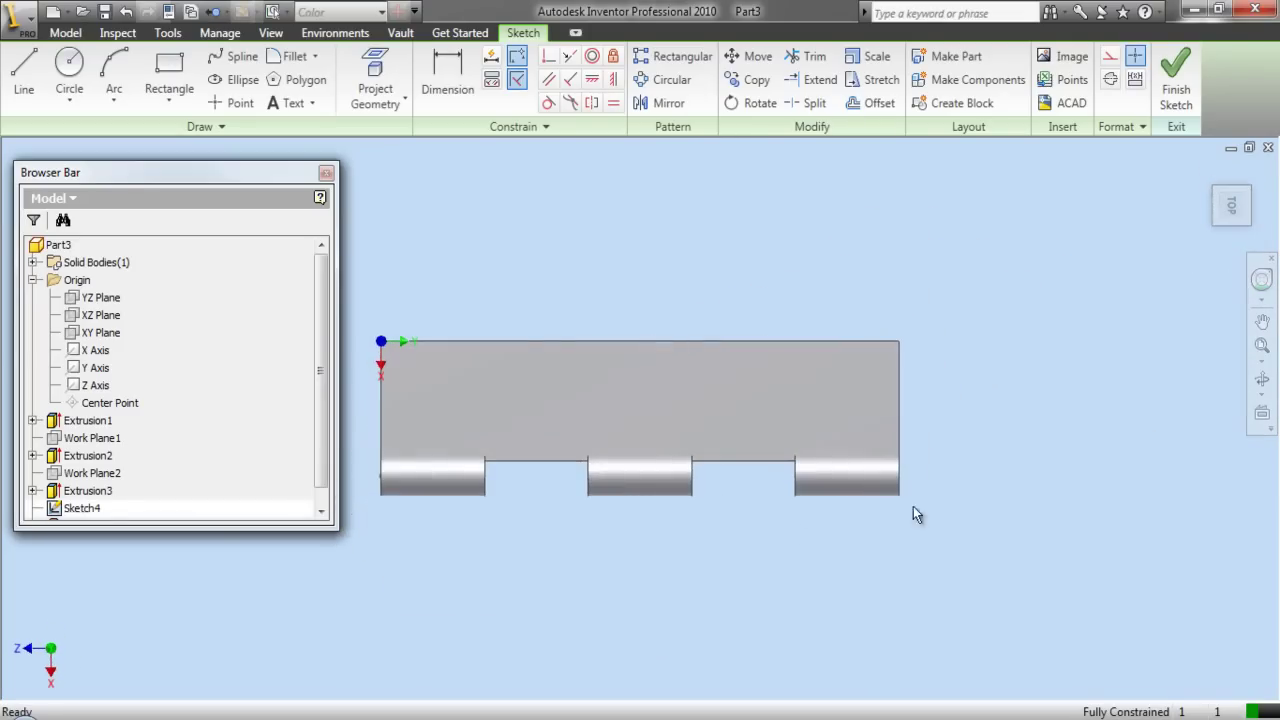
scroll(913, 506, "down", 2)
scroll(789, 472, "up", 2)
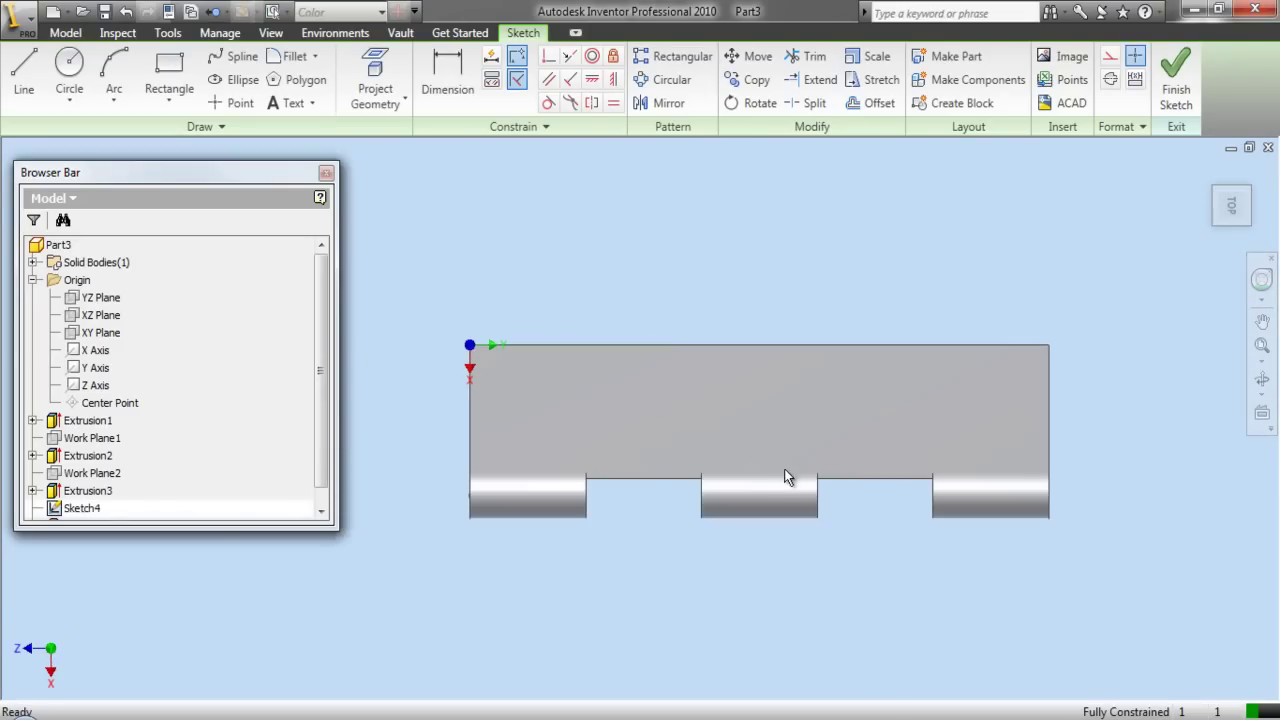
left_click(1110, 58)
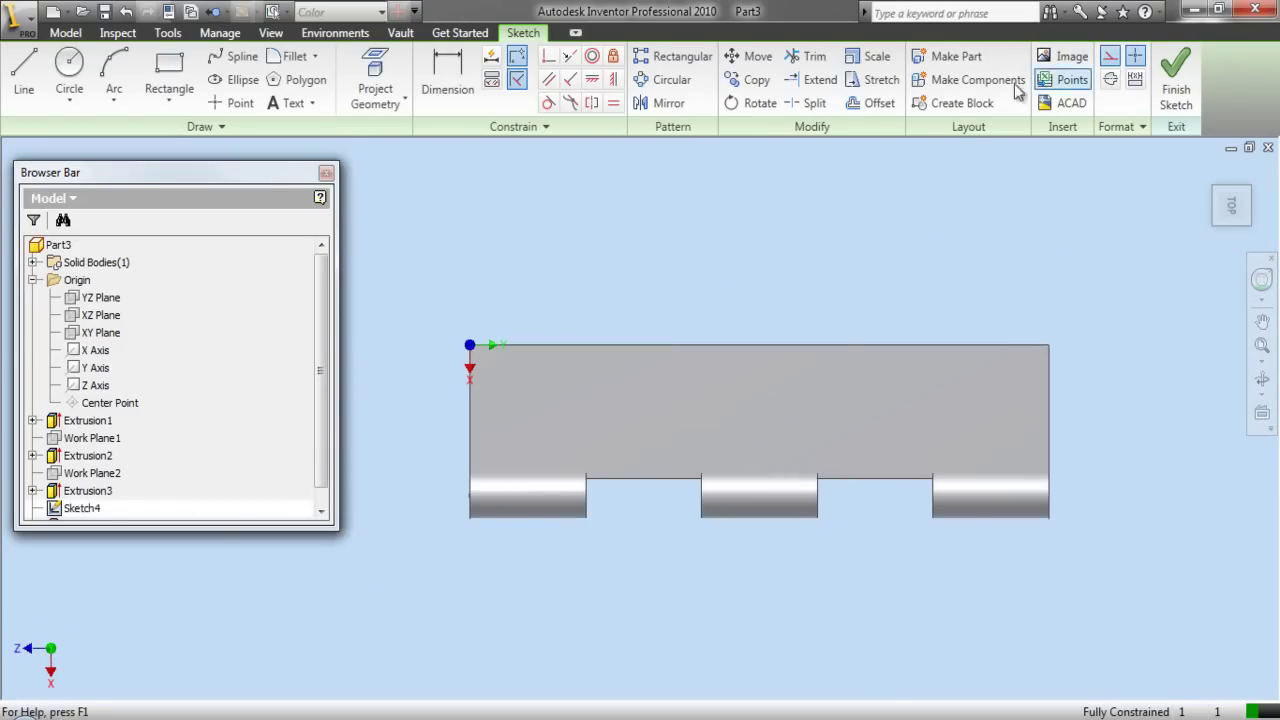
left_click(376, 80)
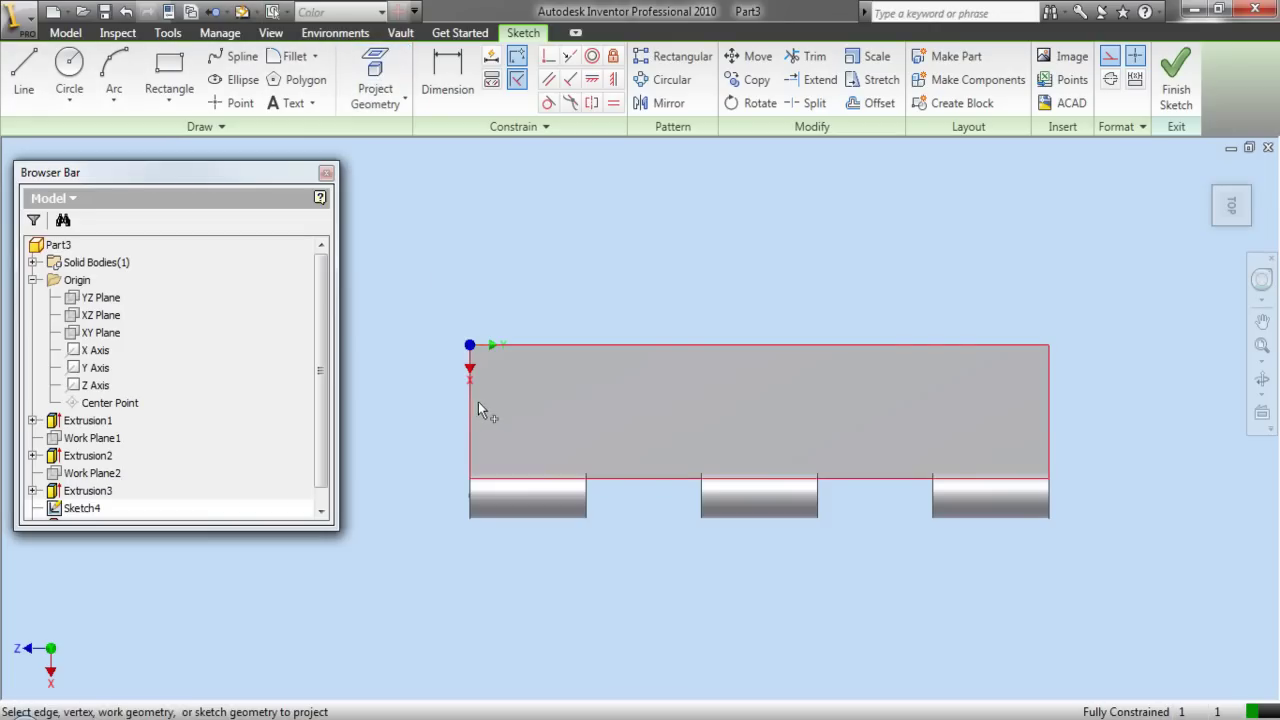
left_click(483, 405)
right_click(666, 253)
left_click(694, 266)
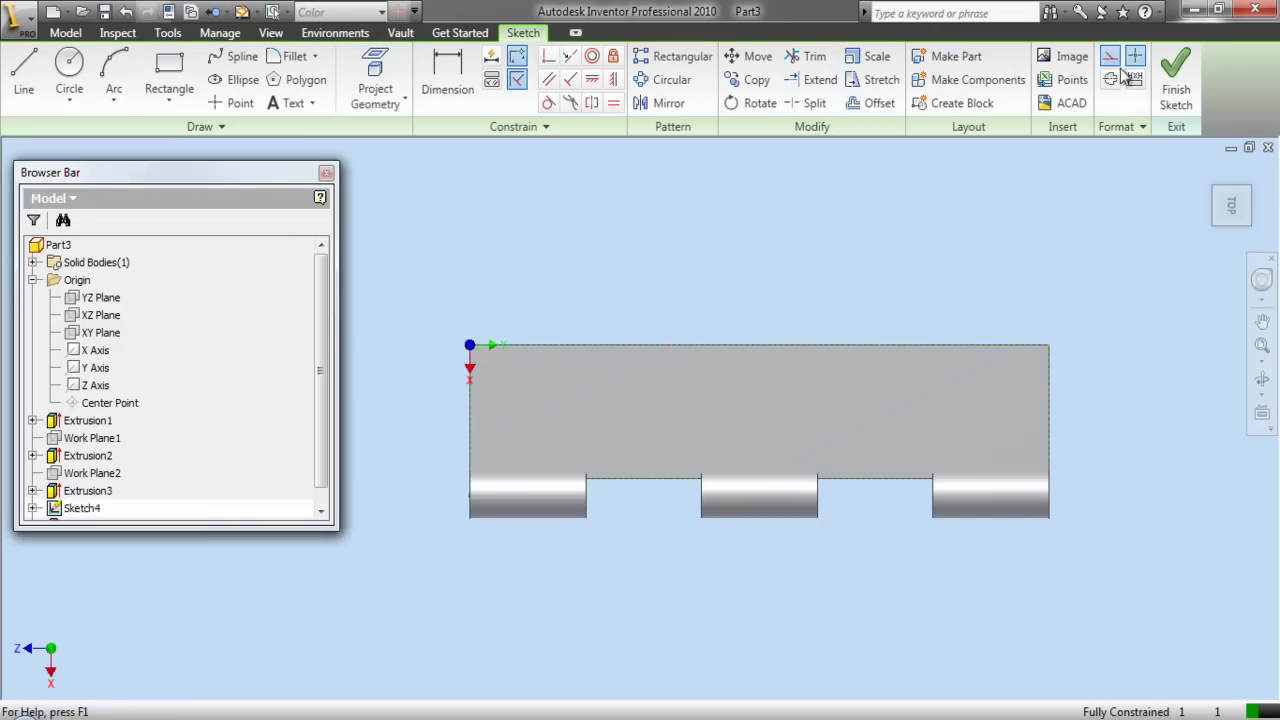
Offset the projected leaf outline inward by about 0.246 in as a closed loop.
key("o")
key("Escape")
key("o")
right_click(697, 293)
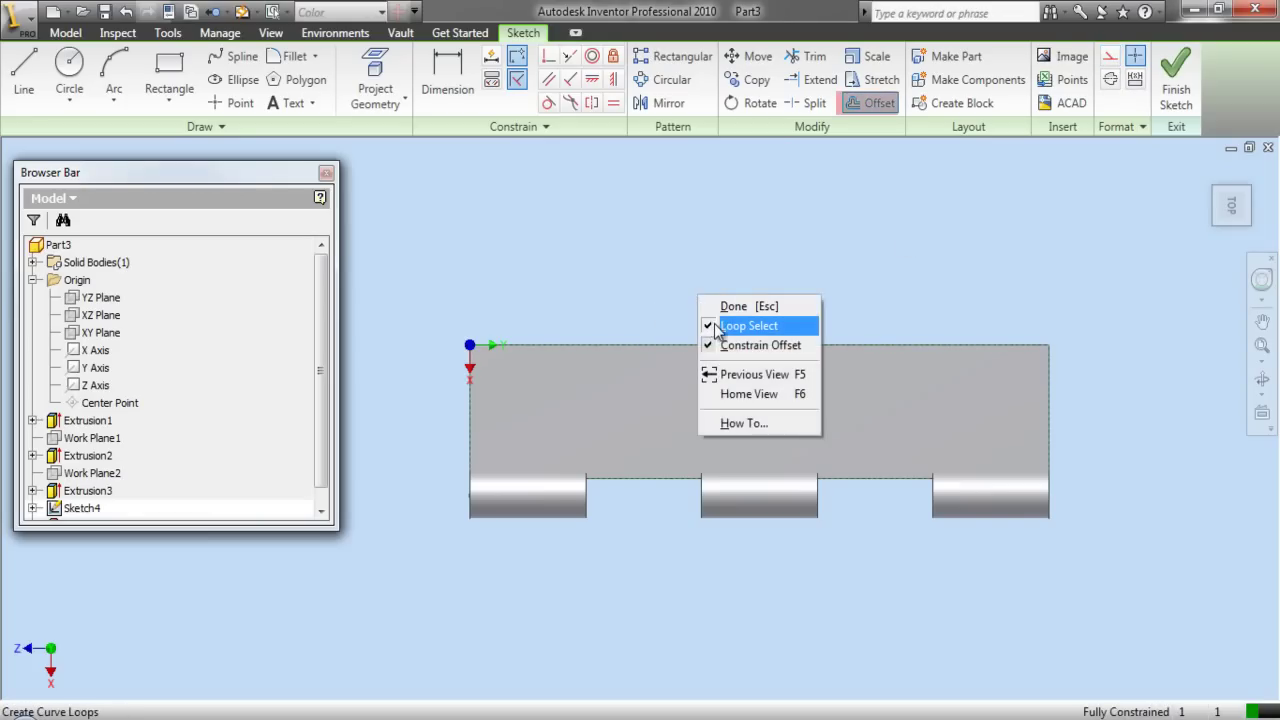
left_click(570, 386)
left_click(473, 404)
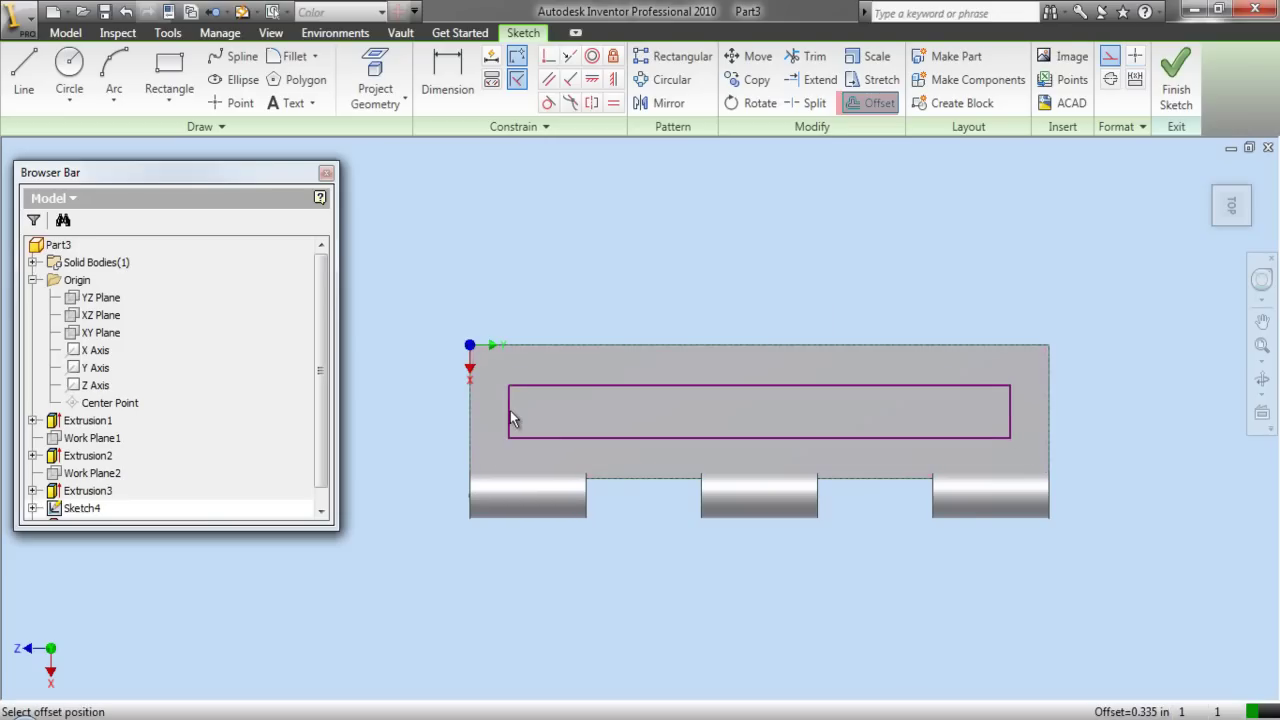
left_click(504, 398)
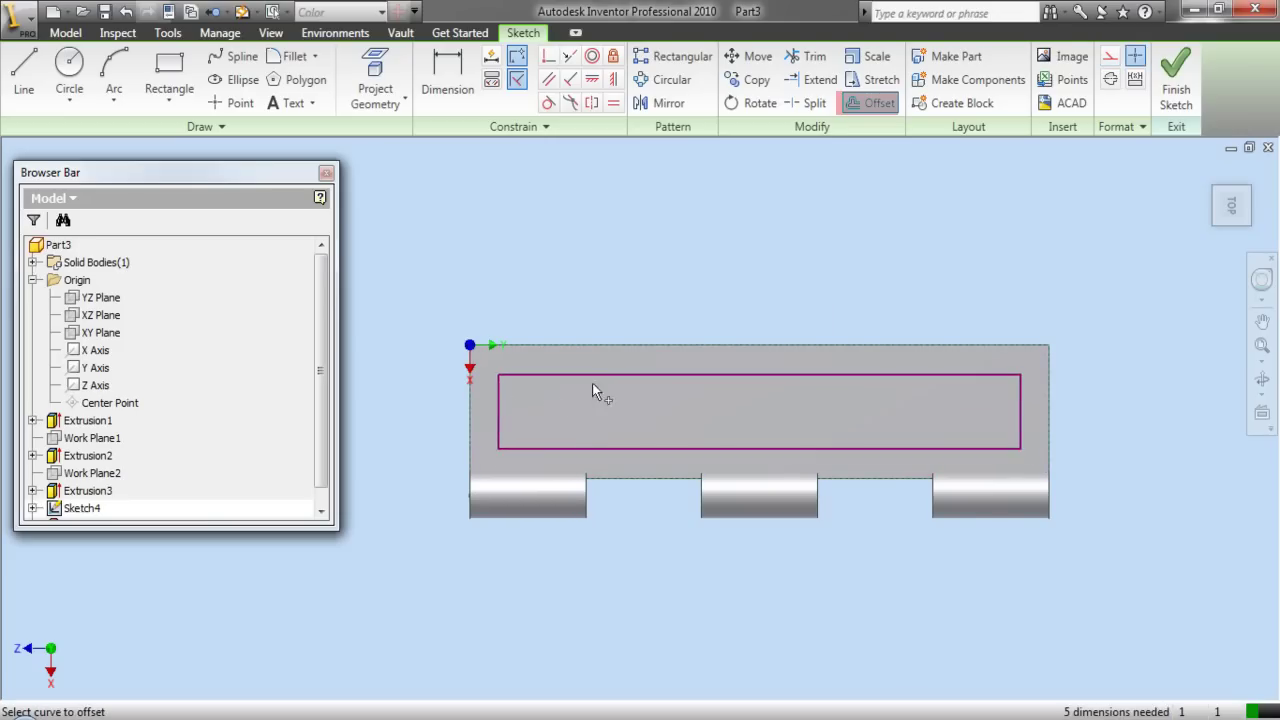
right_click(590, 259)
left_click(606, 263)
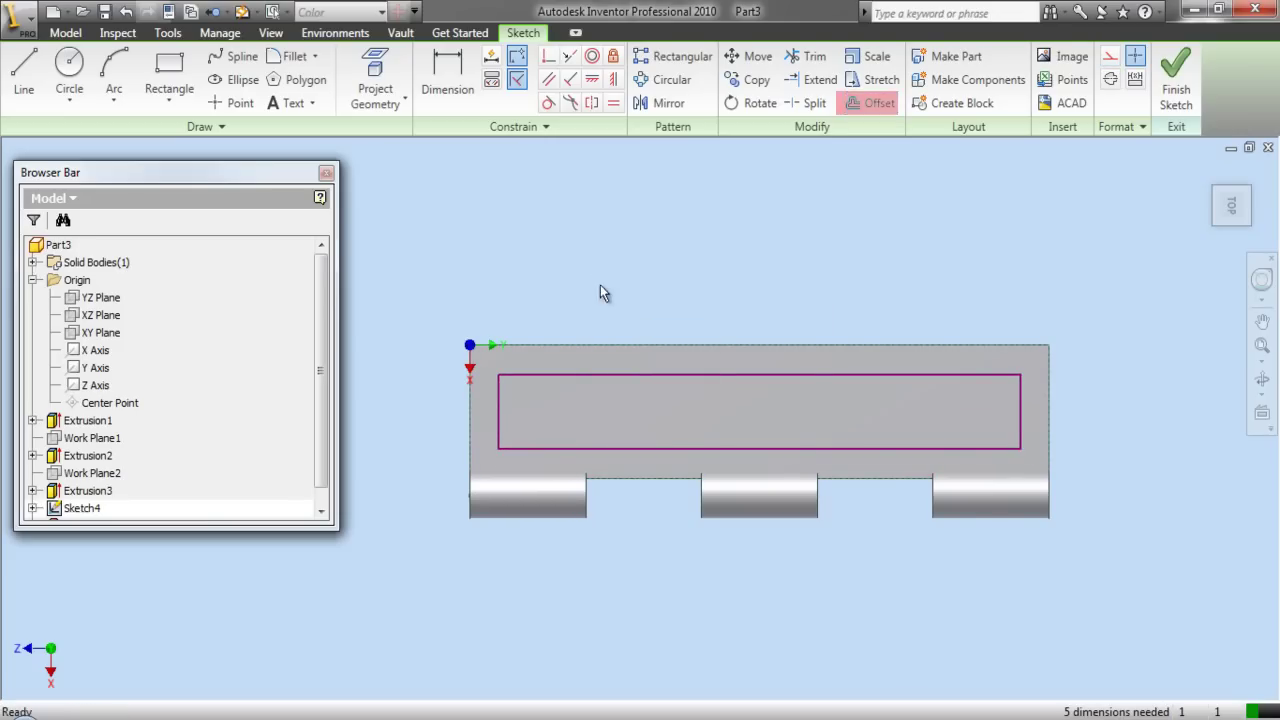
Dimension the gap between the leaf's long outer edge and the offset rectangle's nearest long line as 0.25 in.
left_click(450, 70)
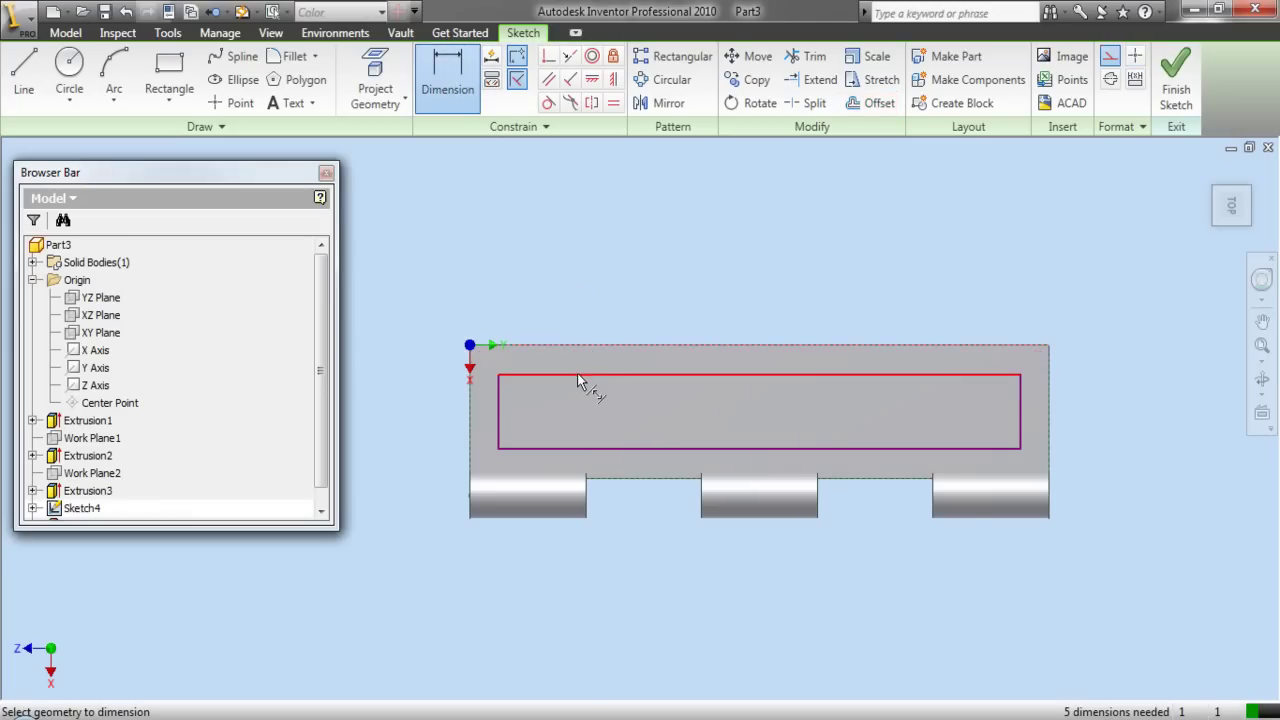
left_click(580, 377)
left_click(577, 360)
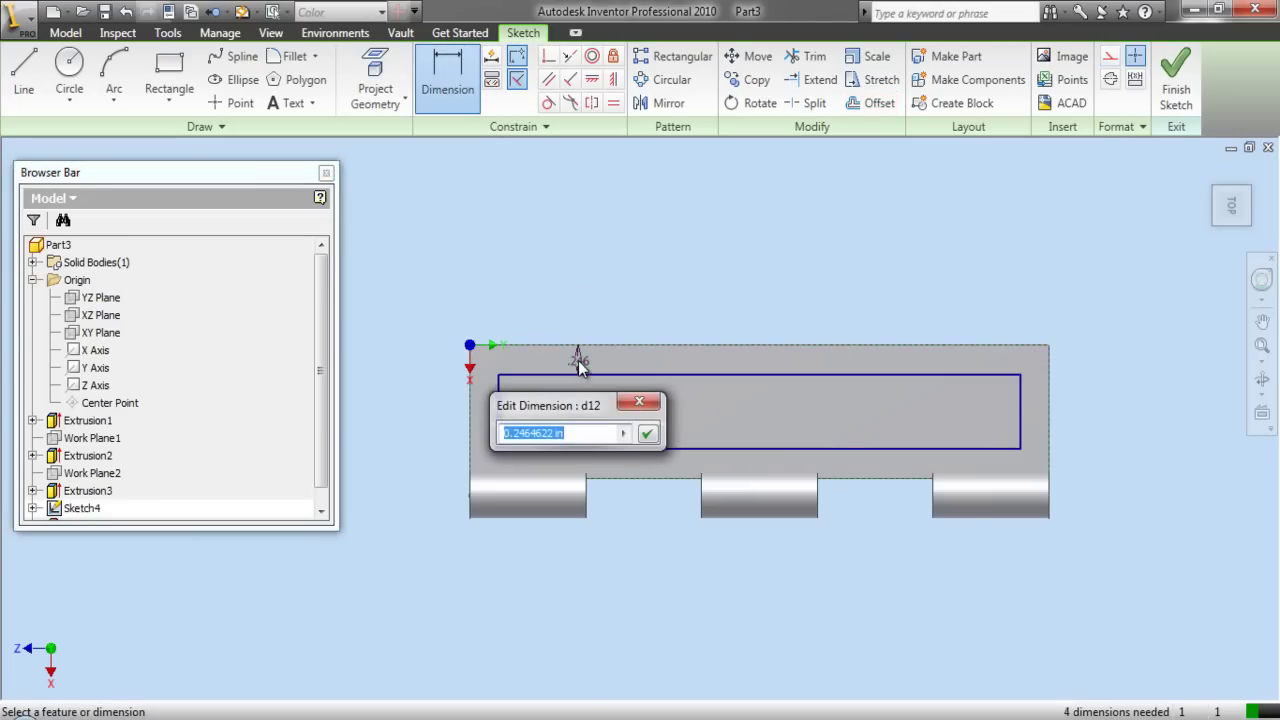
type(".25")
key("Return")
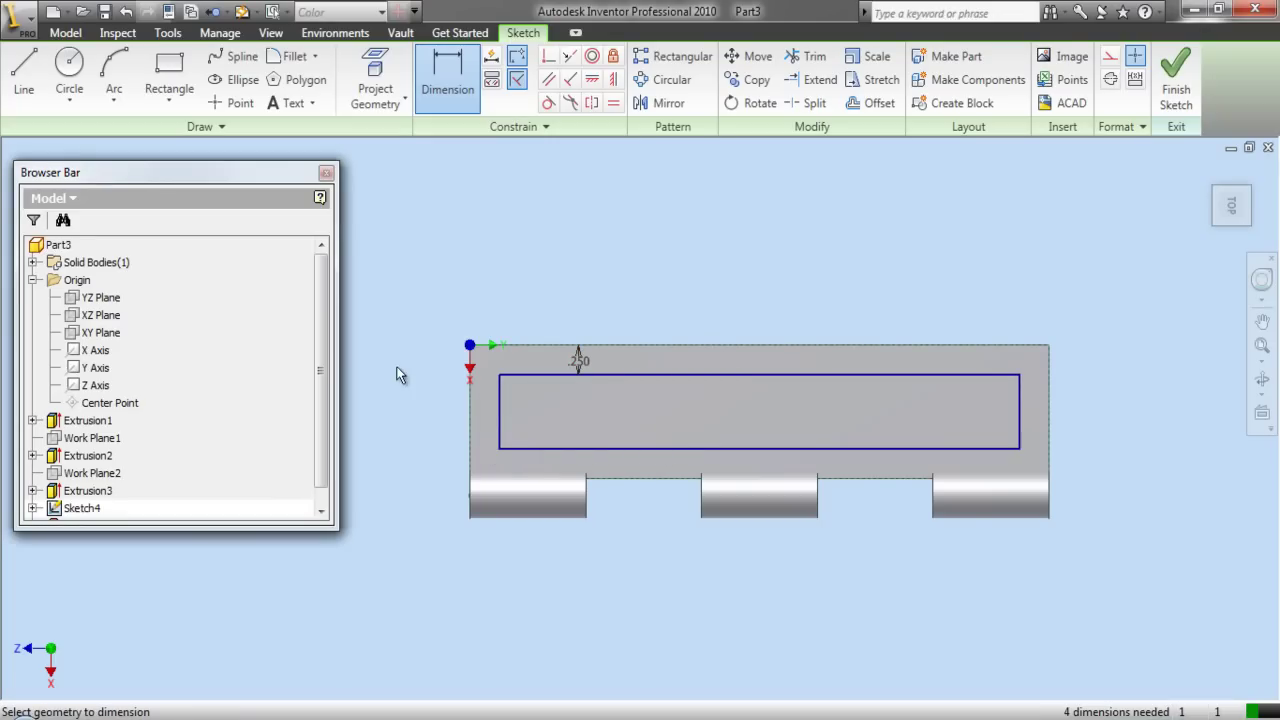
key("Escape")
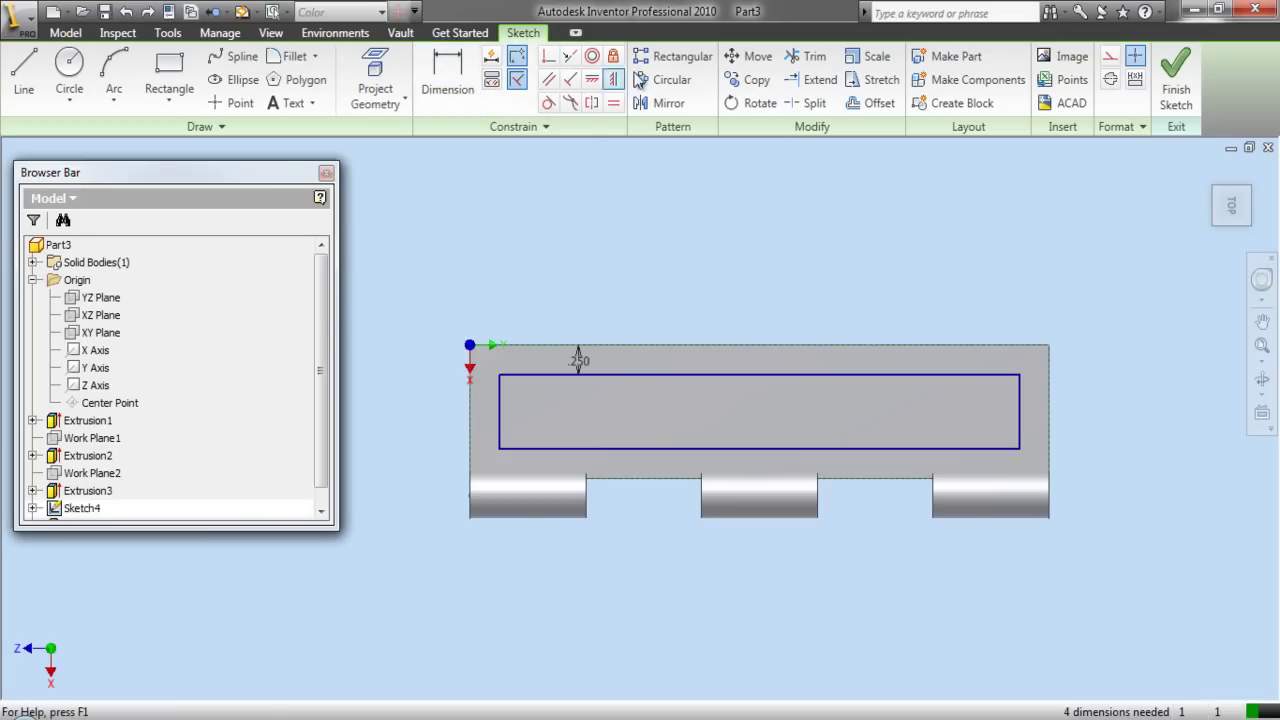
Start a rectangular sketch pattern of the offset rectangle's short line nearest the origin, directed along its long outer line.
left_click(684, 58)
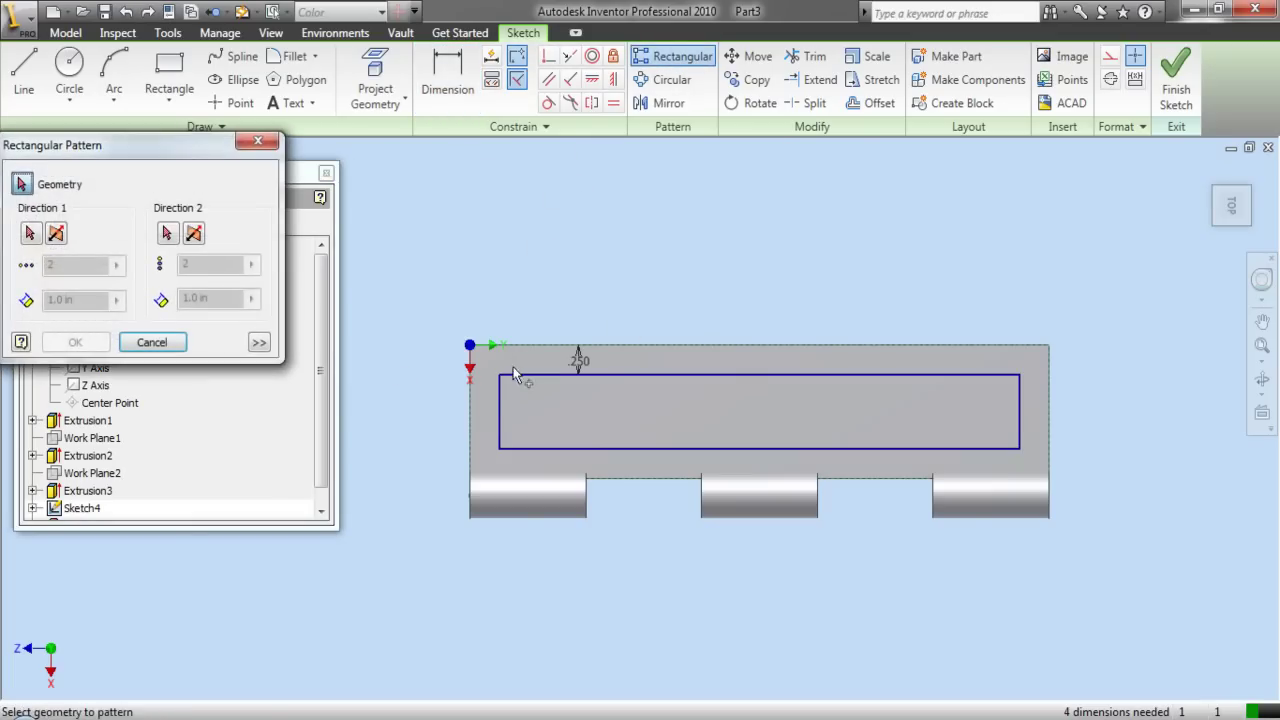
left_click(499, 401)
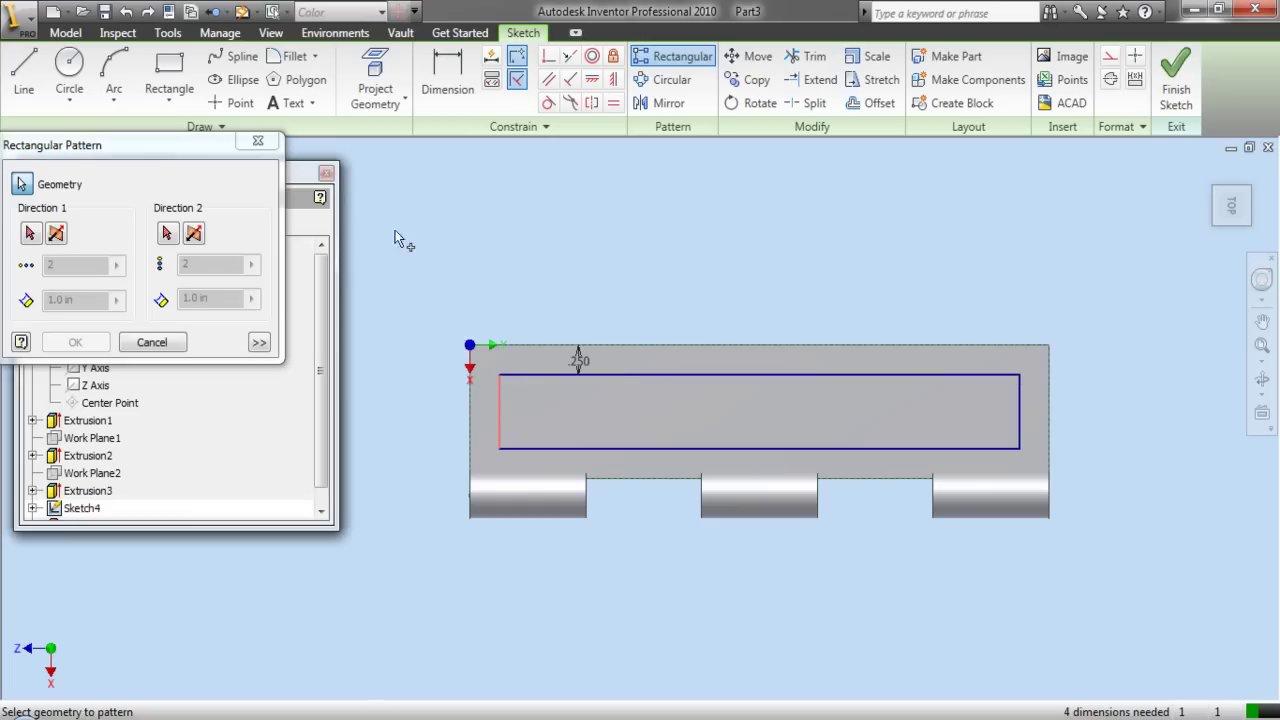
left_click(31, 236)
left_click(540, 375)
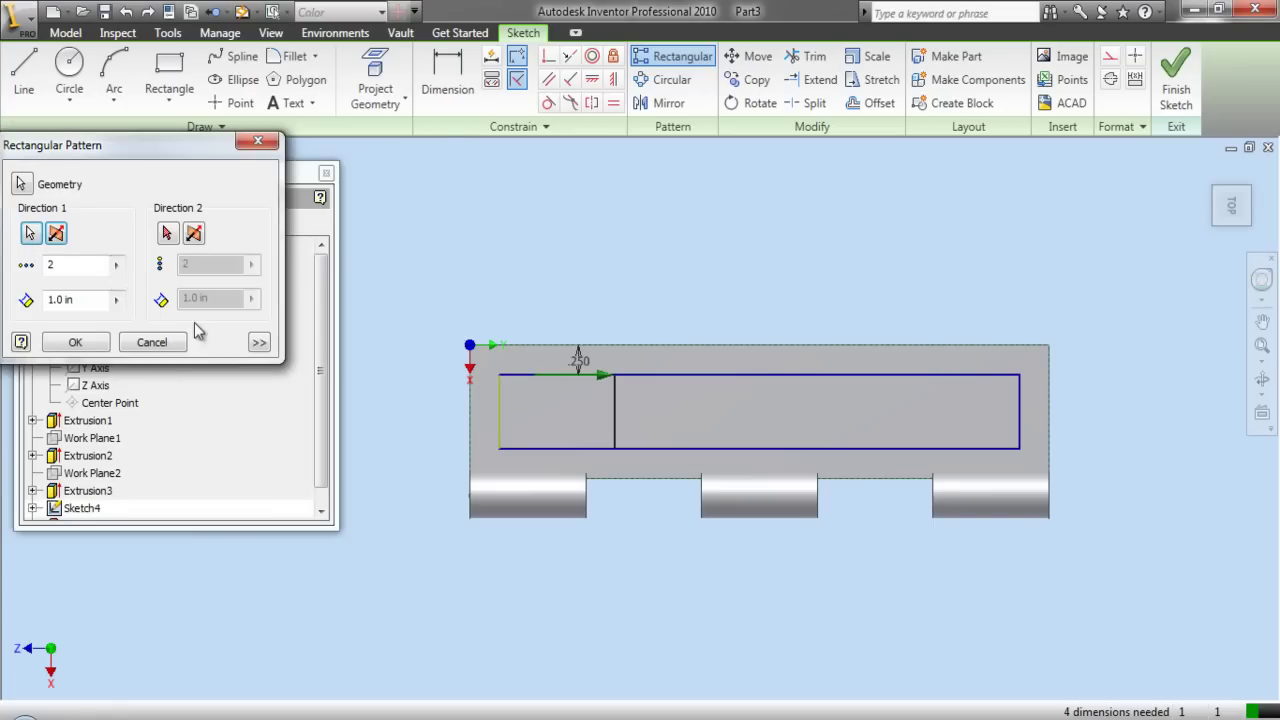
Measure the rectangle's long line for the 4.5 in pattern distance, make it fitted with 4 occurrences, and create the pattern.
left_click(258, 343)
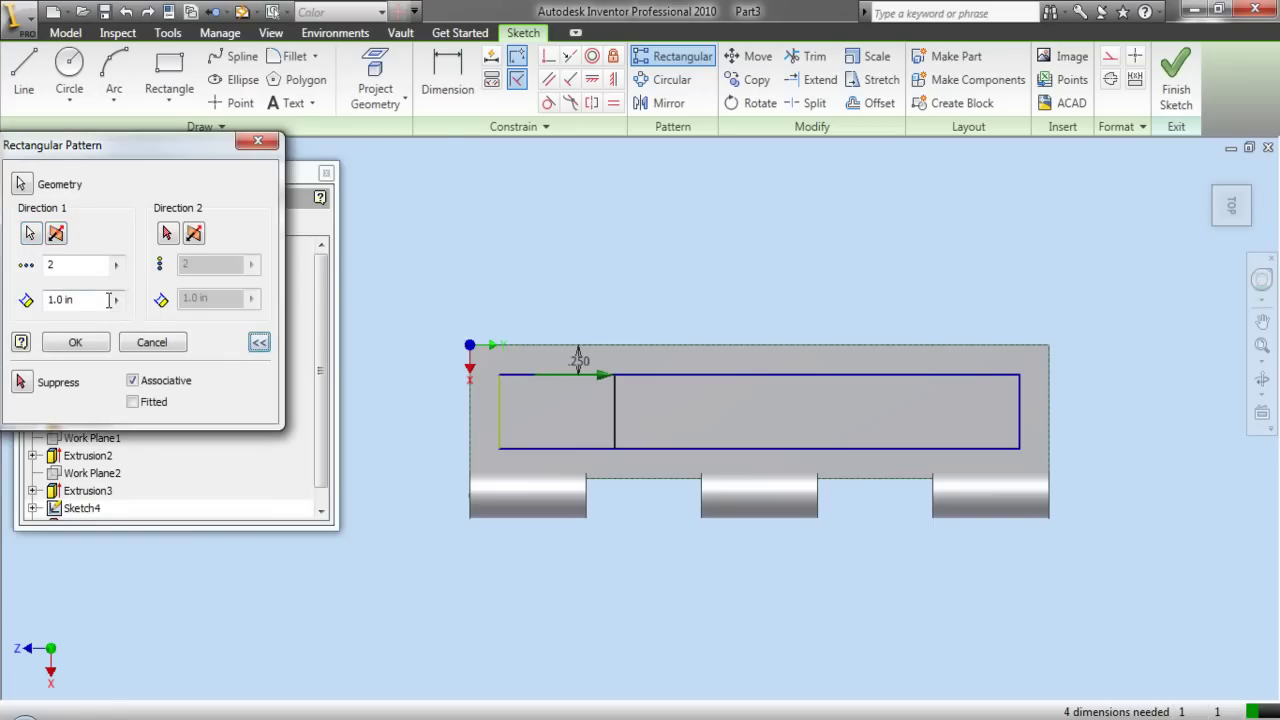
left_click(116, 299)
left_click(170, 304)
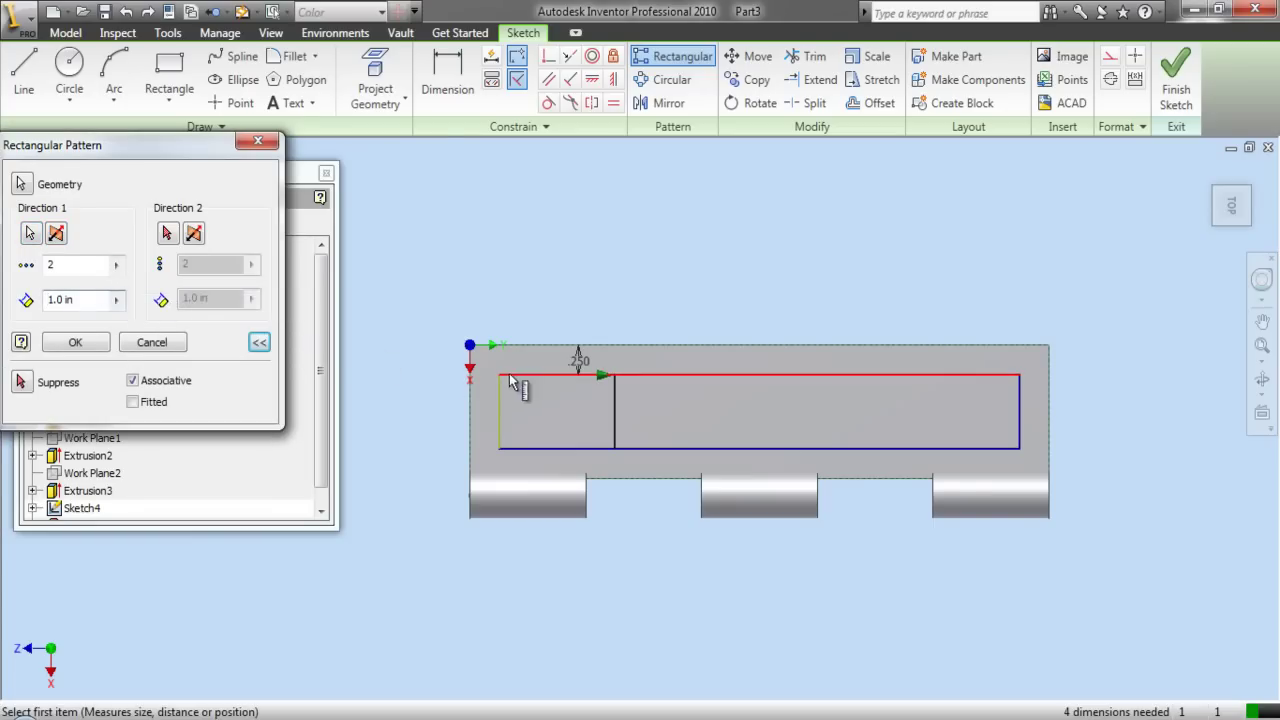
left_click(534, 376)
type("3")
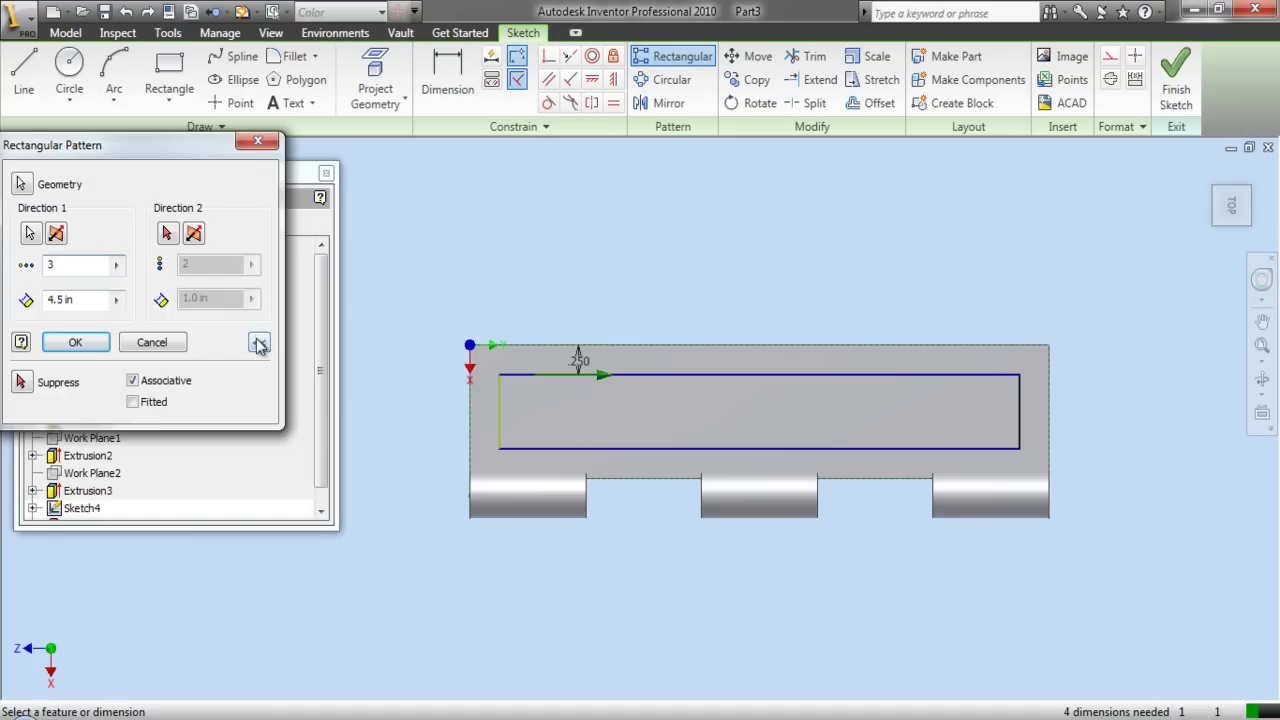
left_click(133, 402)
left_click(69, 266)
type("4")
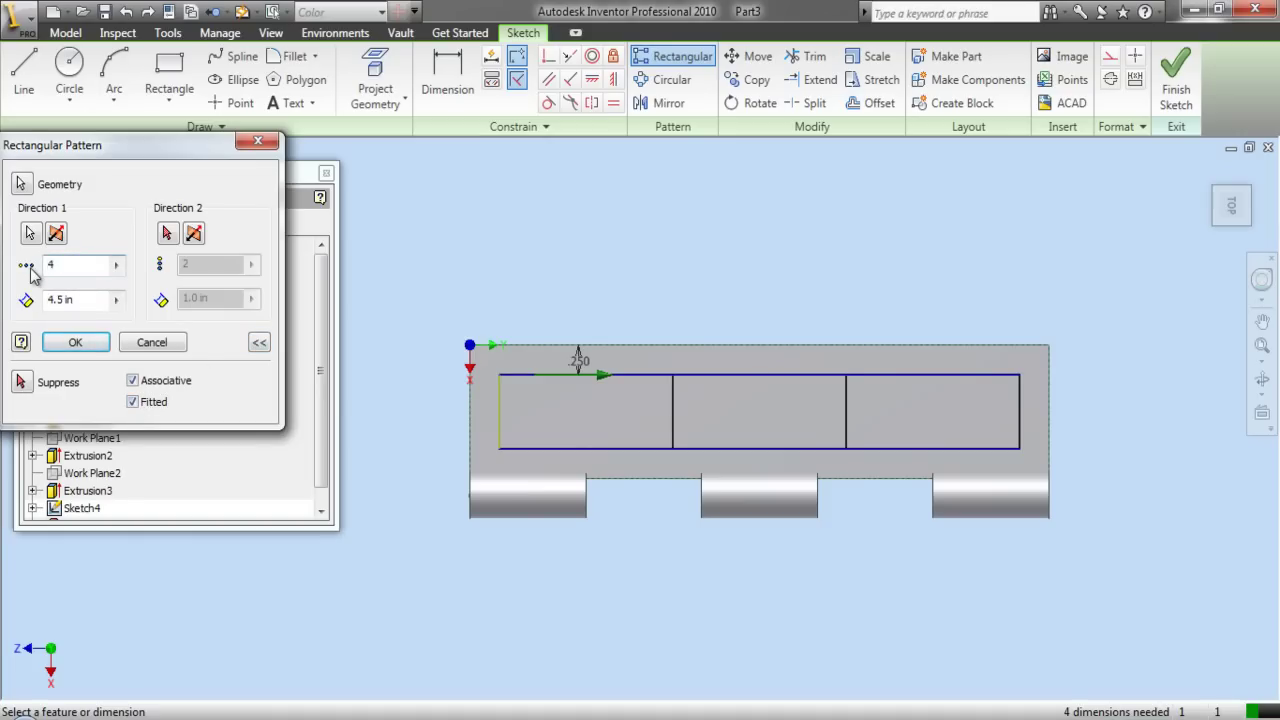
left_click(82, 340)
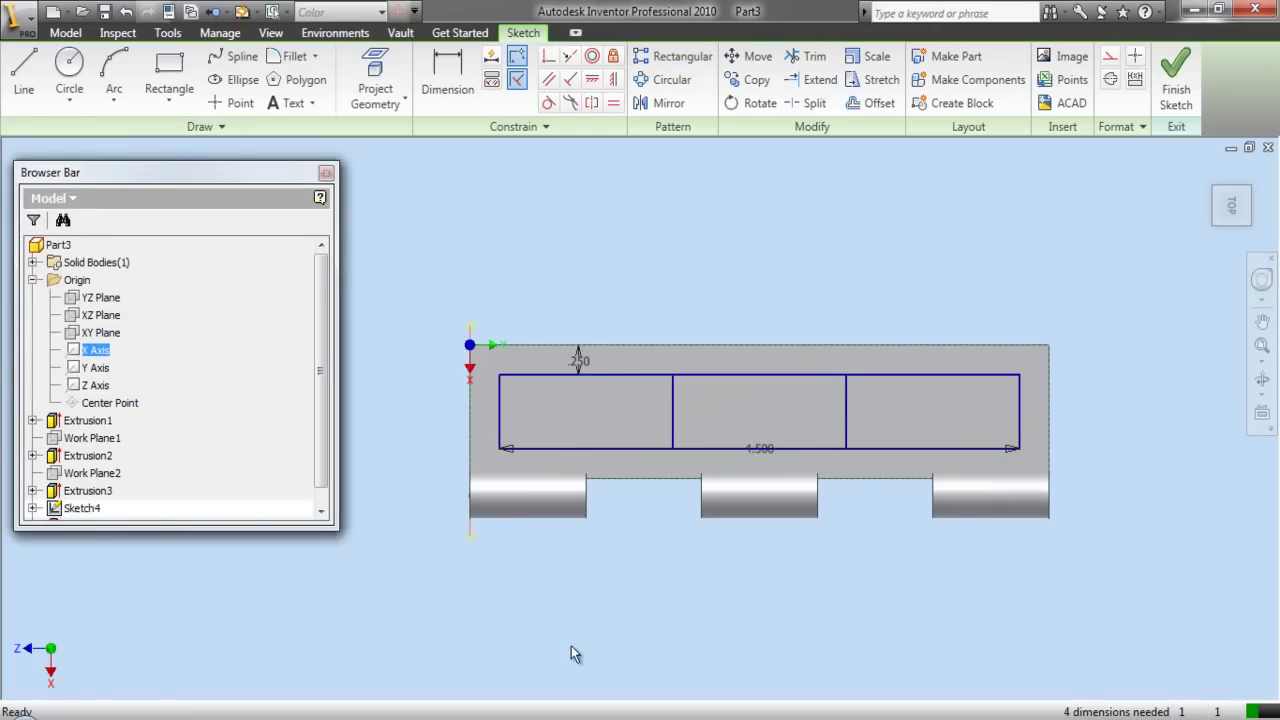
Convert the offset rectangle and its patterned dividing lines to construction geometry.
key("Escape")
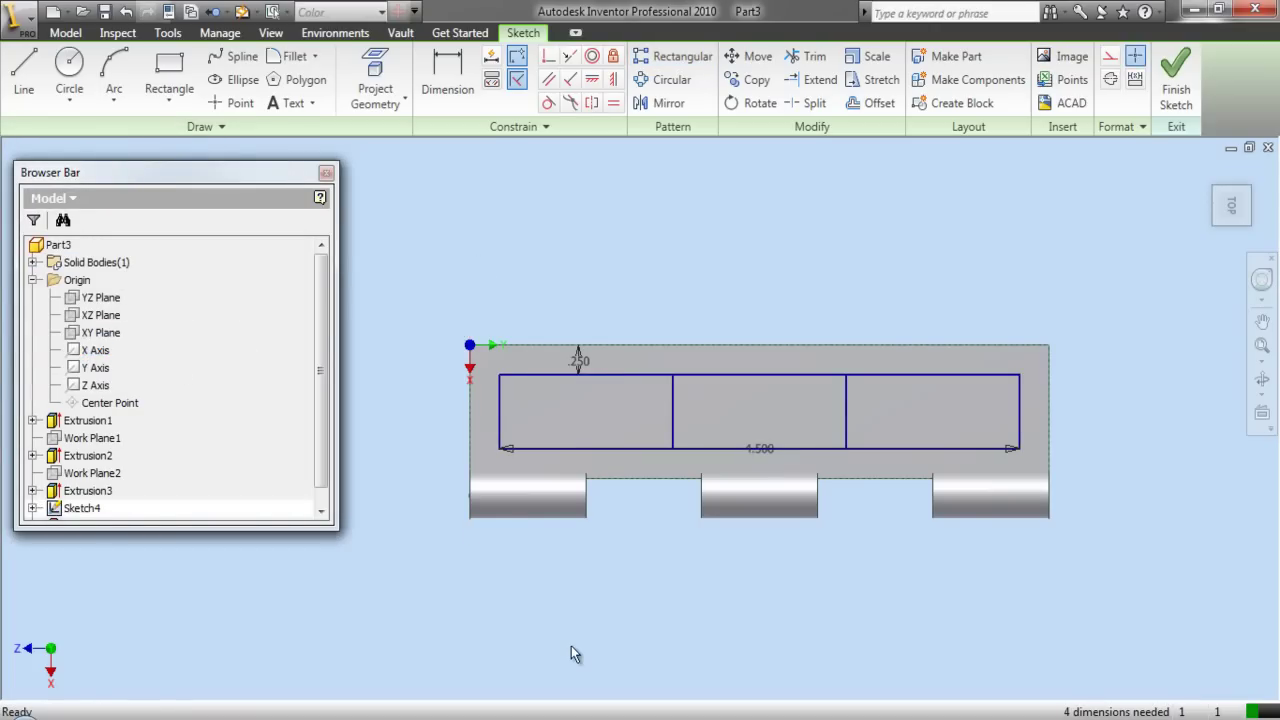
mouse_move(485, 357)
left_mouse_down()
mouse_move(666, 431)
mouse_move(963, 461)
mouse_move(1042, 449)
left_mouse_up()
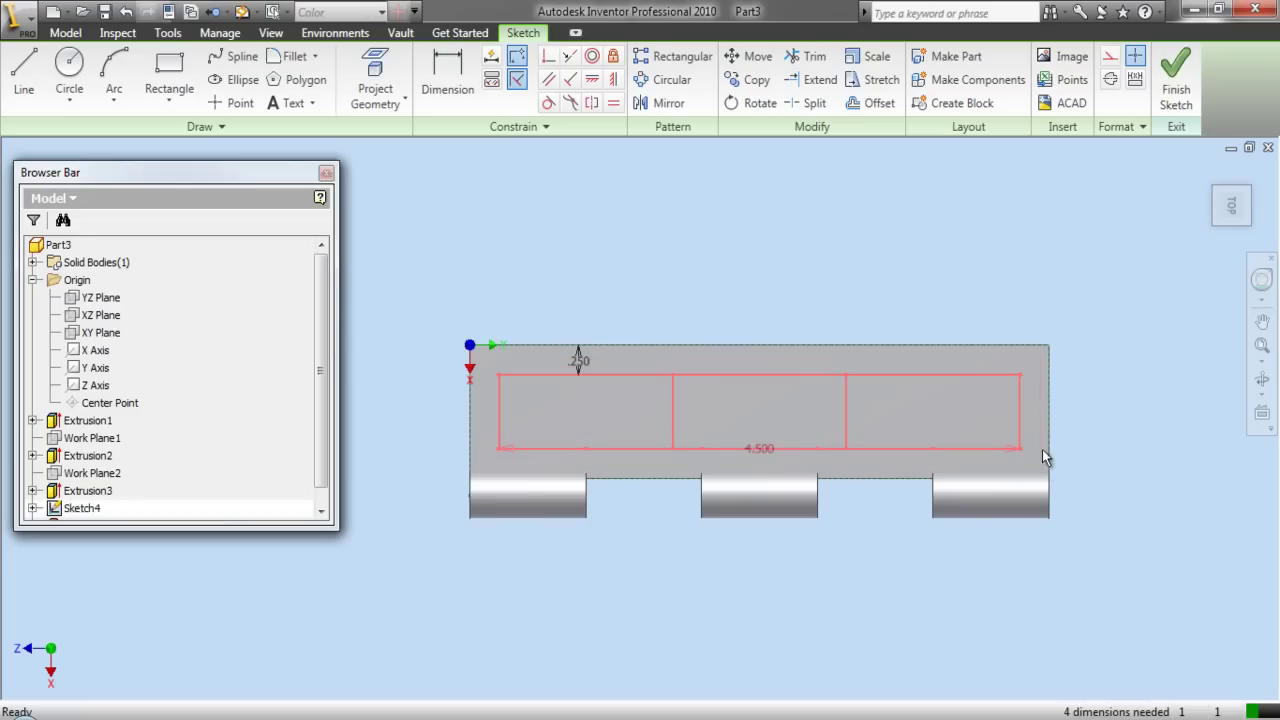
left_click(1110, 56)
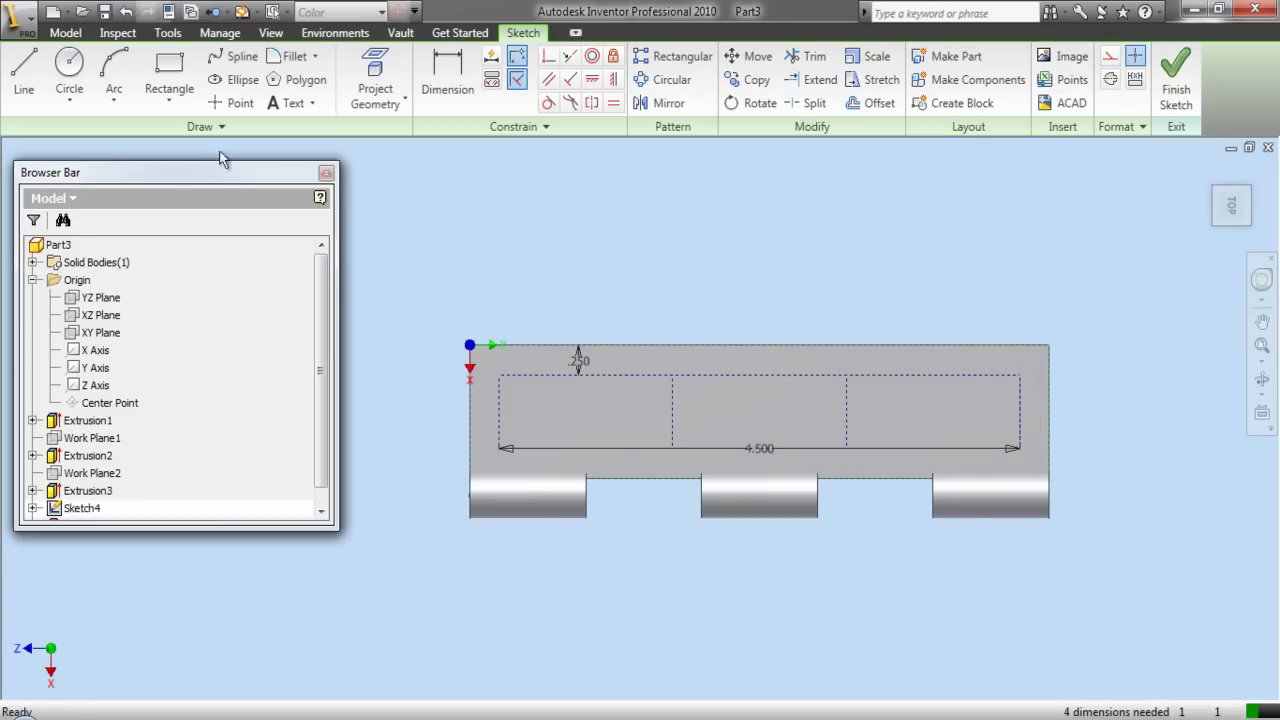
Sketch four circles about 0.25 in in diameter, staggered between the two long construction lines at the ends of successive cross lines.
left_click(69, 70)
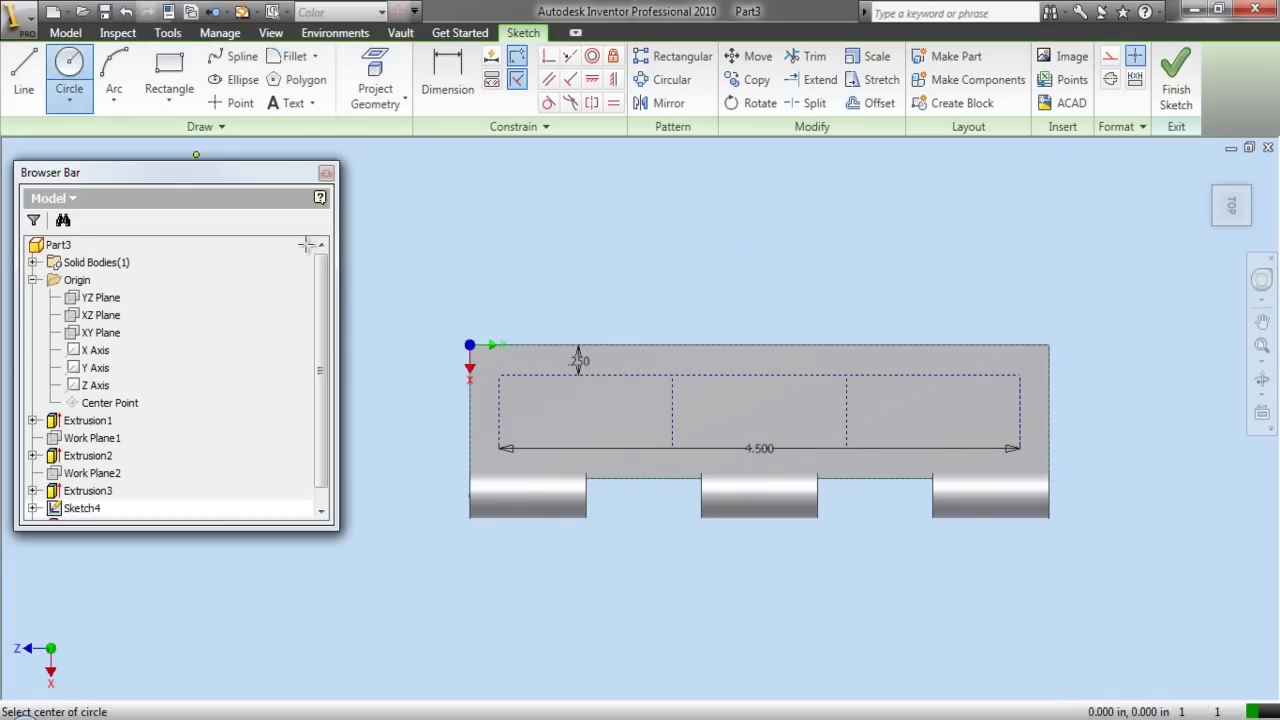
left_click(499, 376)
key("Escape")
left_click(672, 448)
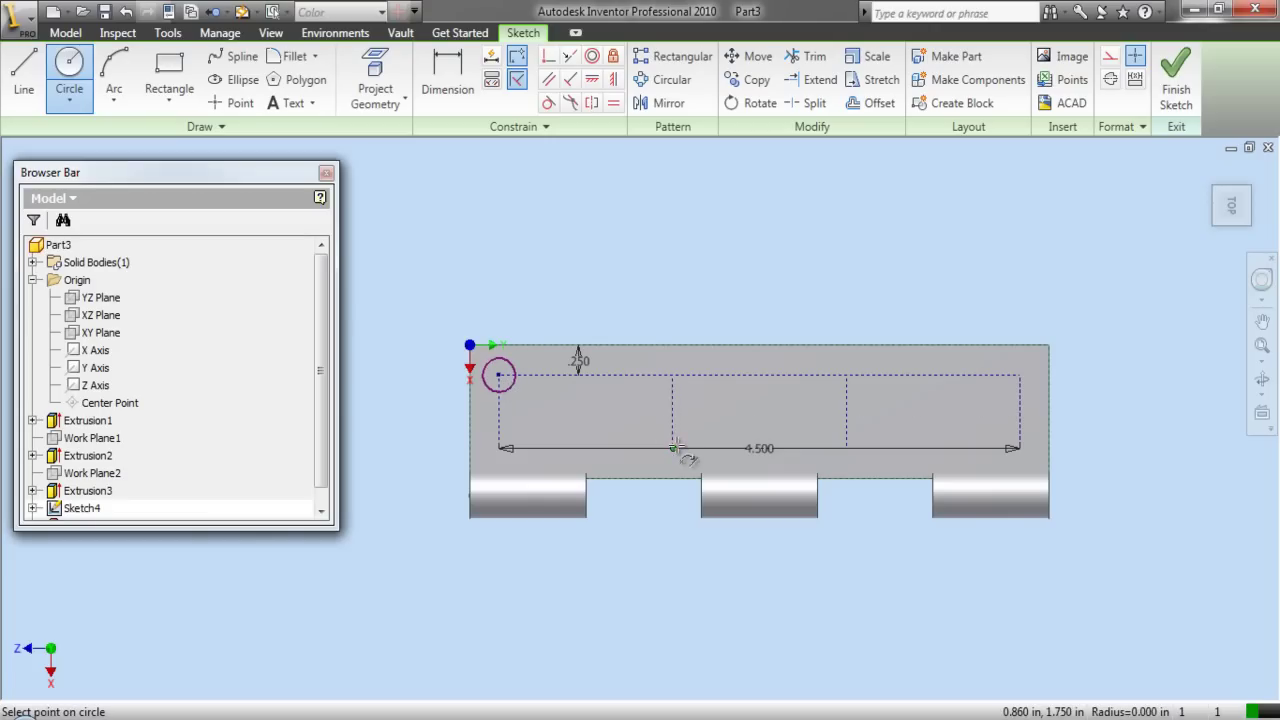
left_click(687, 452)
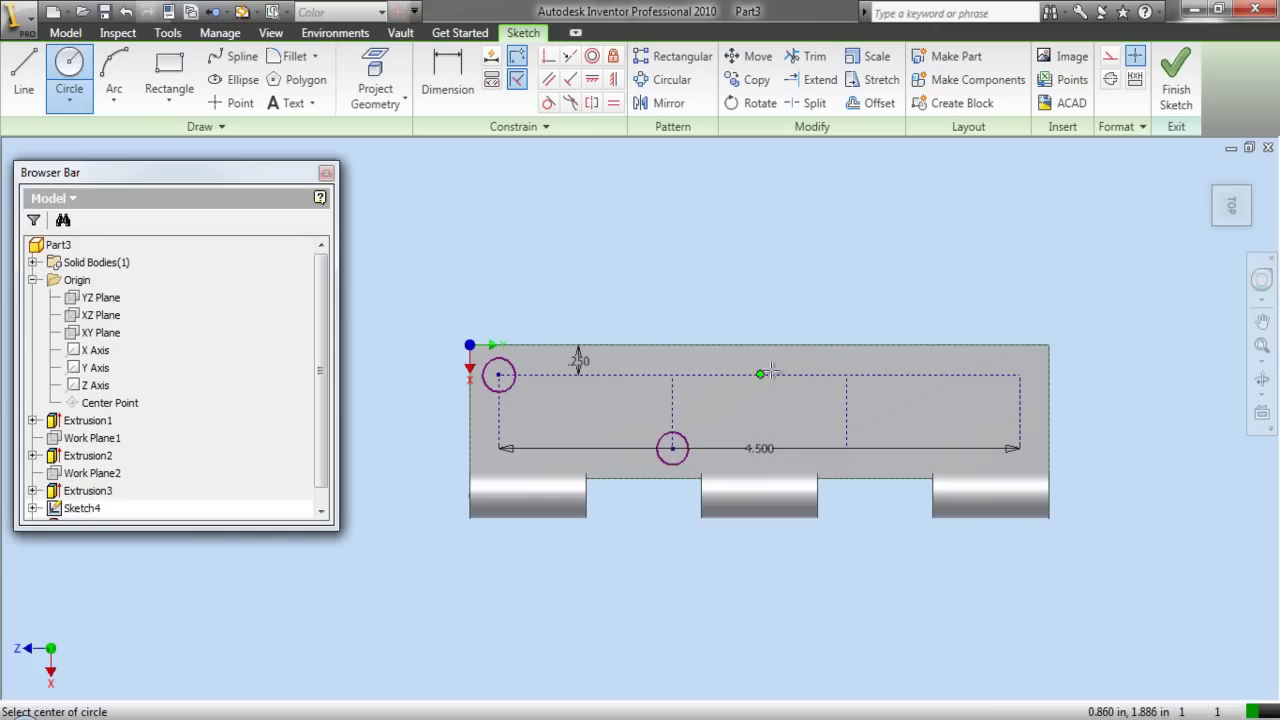
left_click(846, 376)
left_click(855, 393)
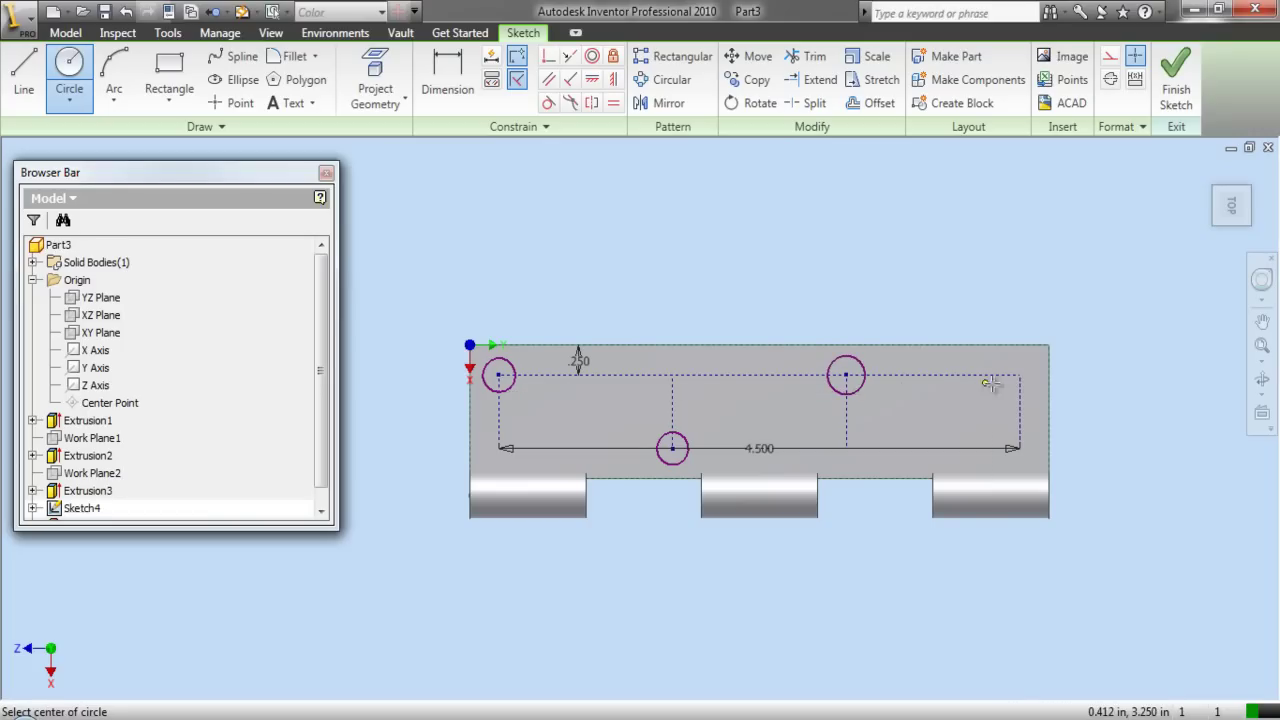
left_click(1020, 448)
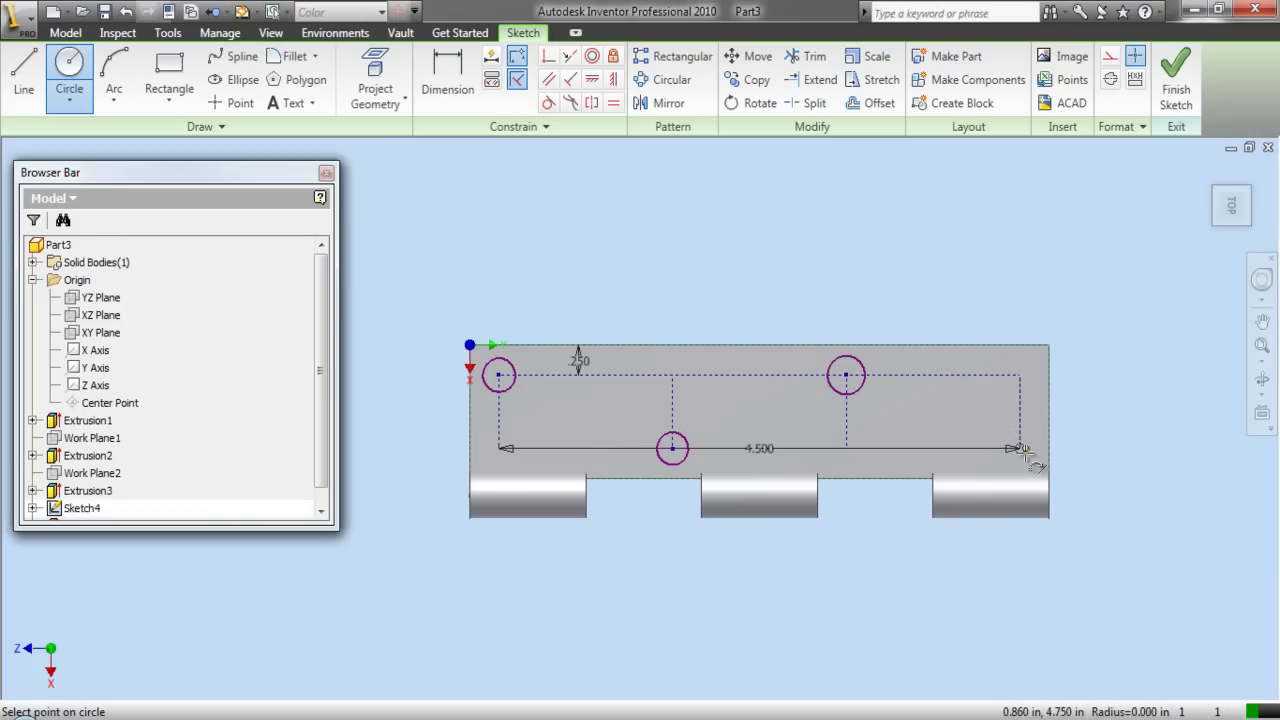
left_click(1028, 457)
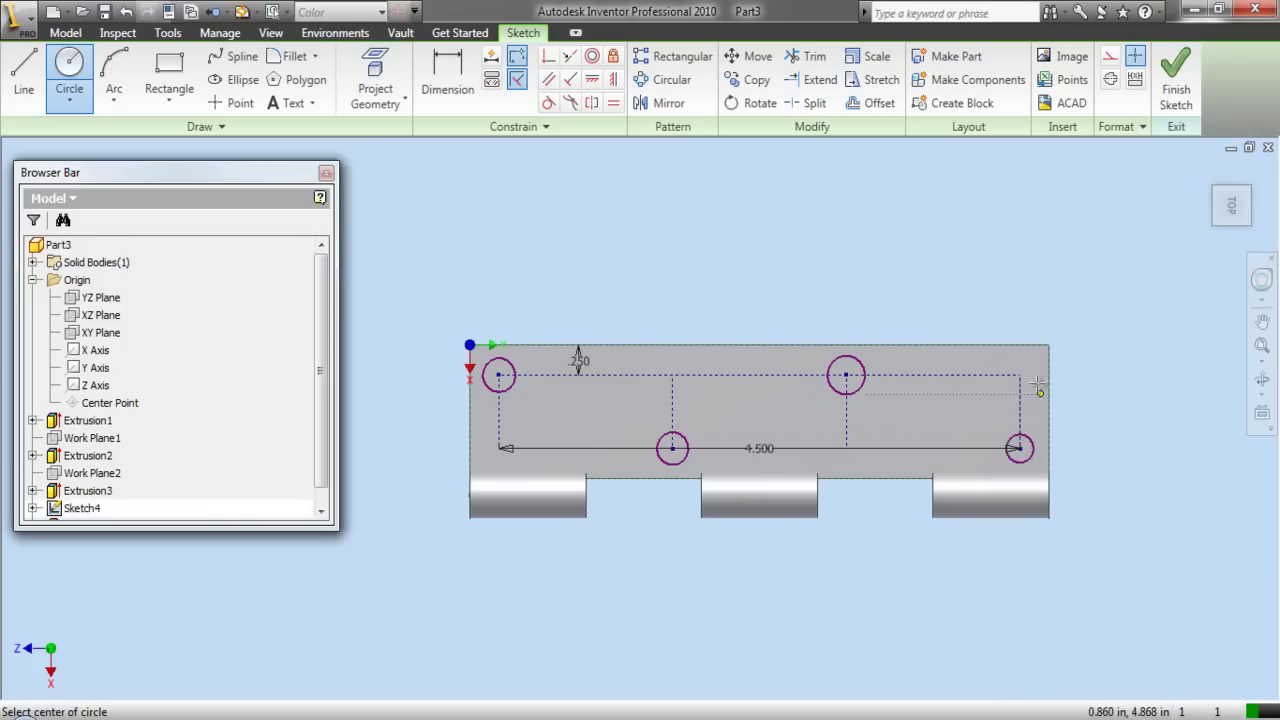
right_click(925, 297)
left_click(960, 310)
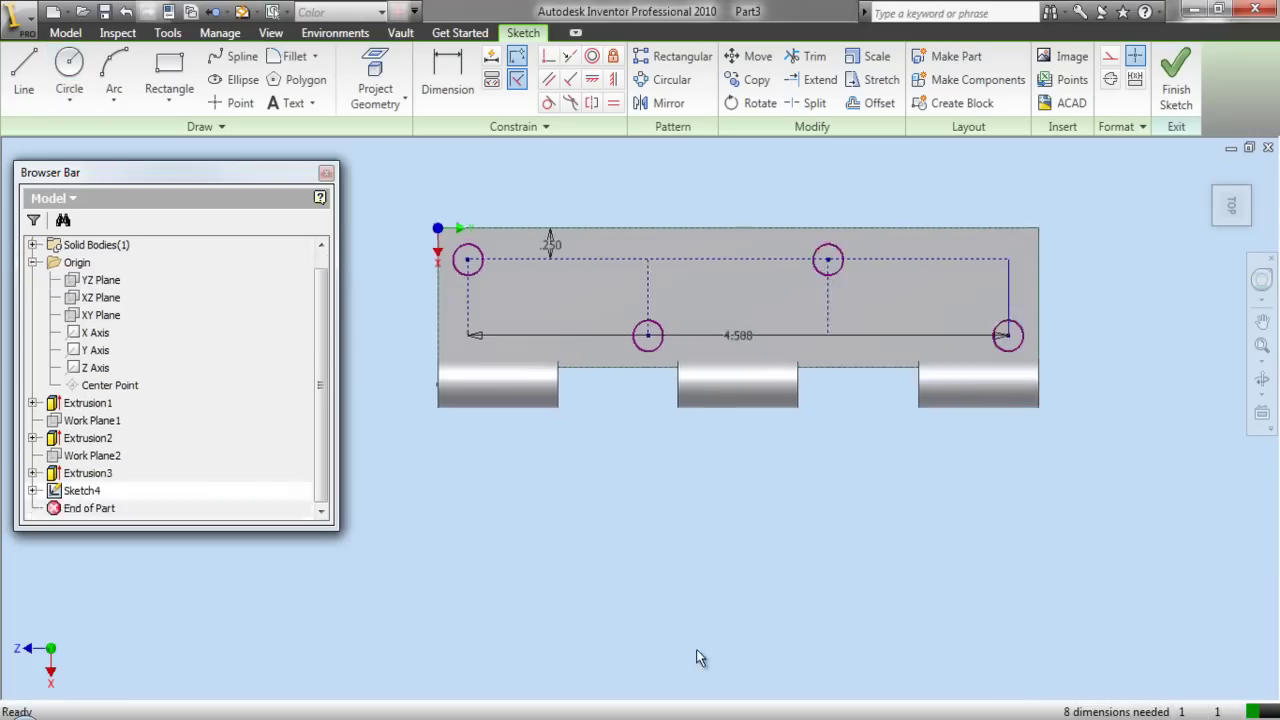
Dimension the diameter of the circle nearest the origin as 0.125 in.
left_click(446, 84)
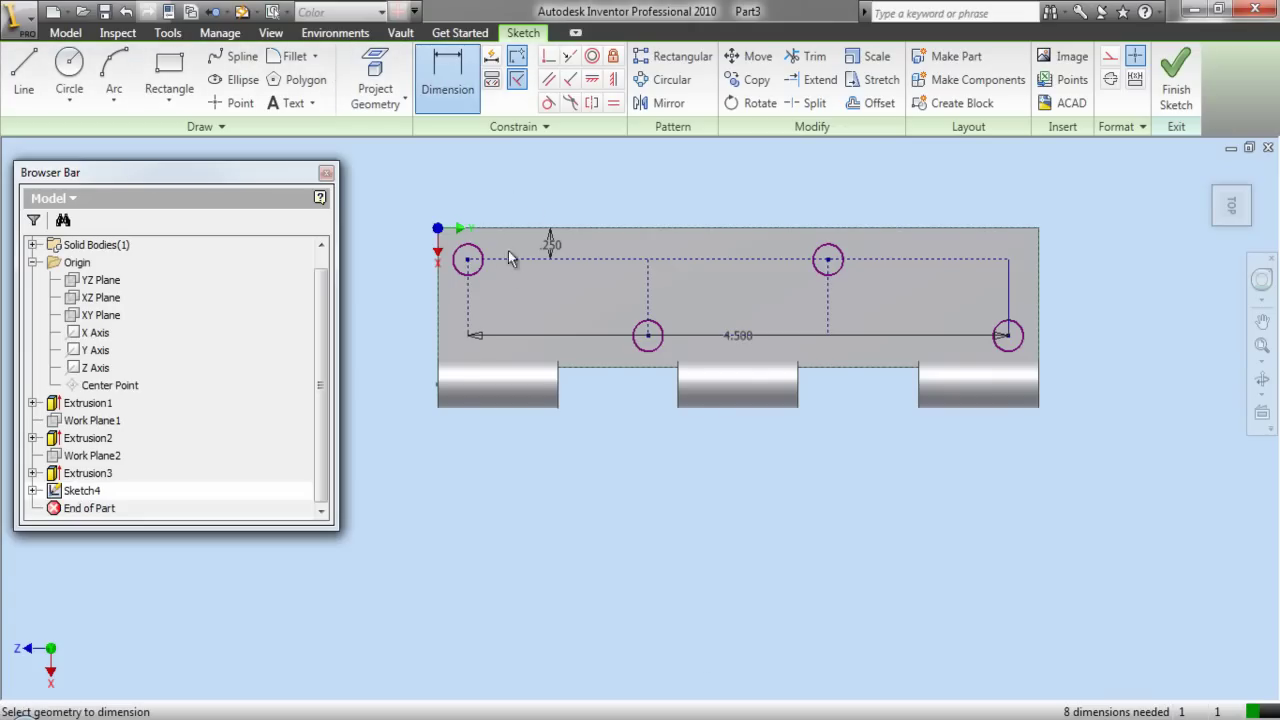
left_click(478, 259)
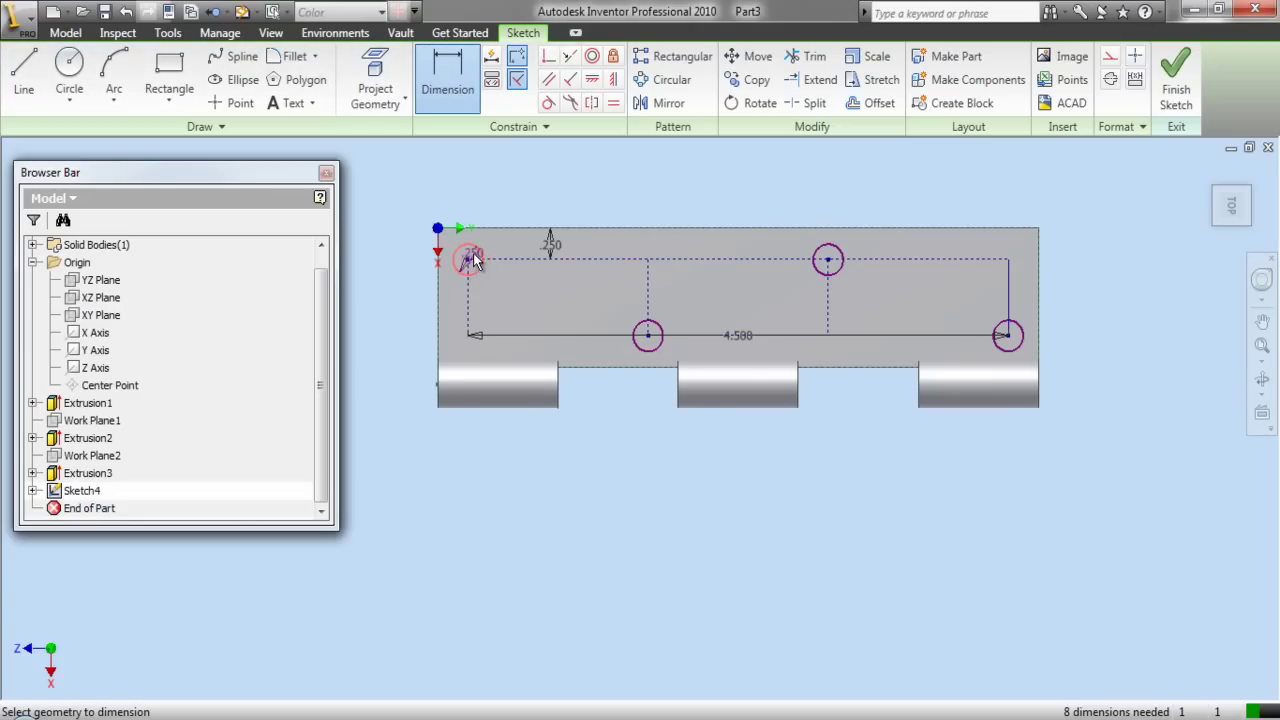
left_click(474, 259)
type(".")
key("Return")
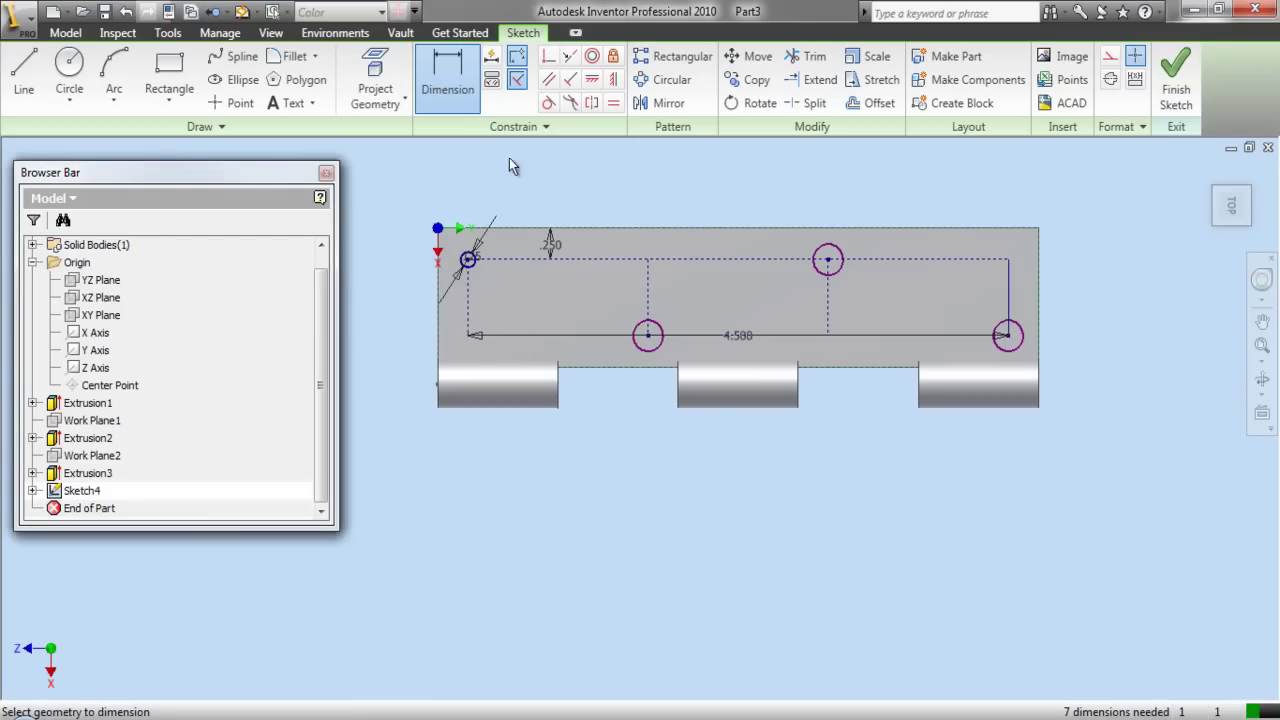
Dimension the second circle's diameter and link it to the first circle's diameter dimension, d26.
scroll(652, 345, "up", 3)
left_click(651, 340)
left_click(651, 342)
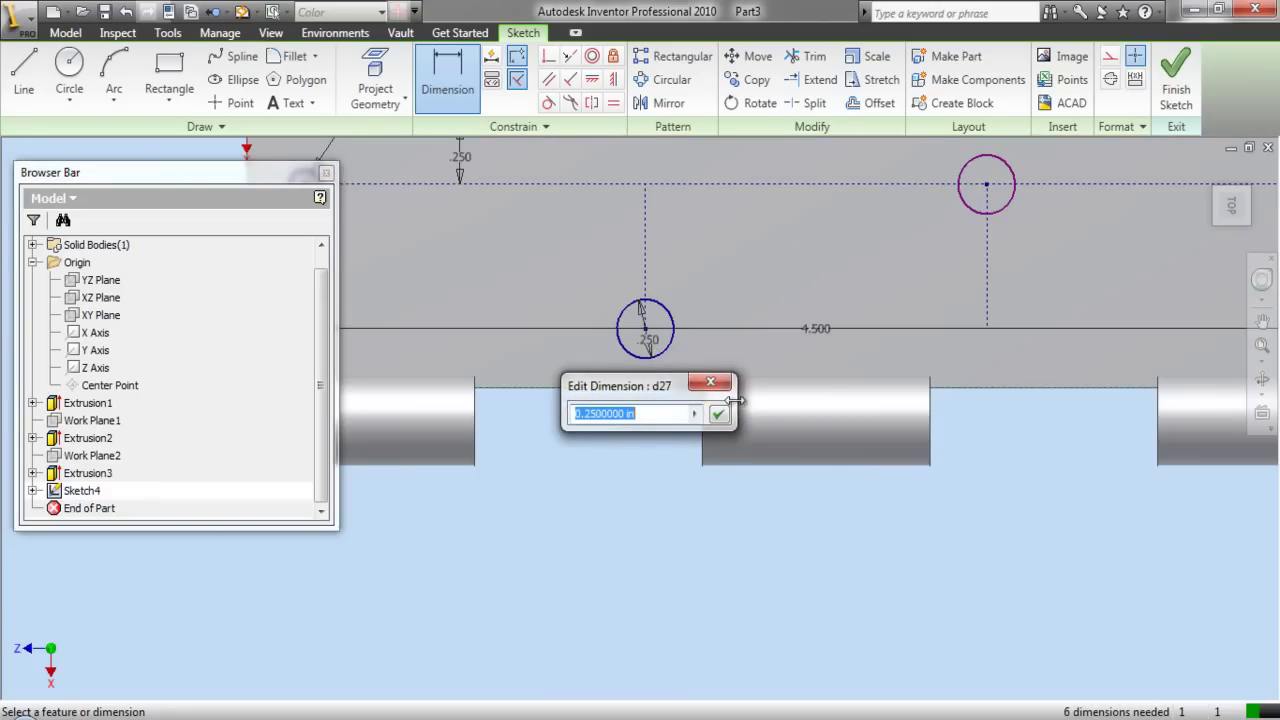
scroll(567, 454, "down", 3)
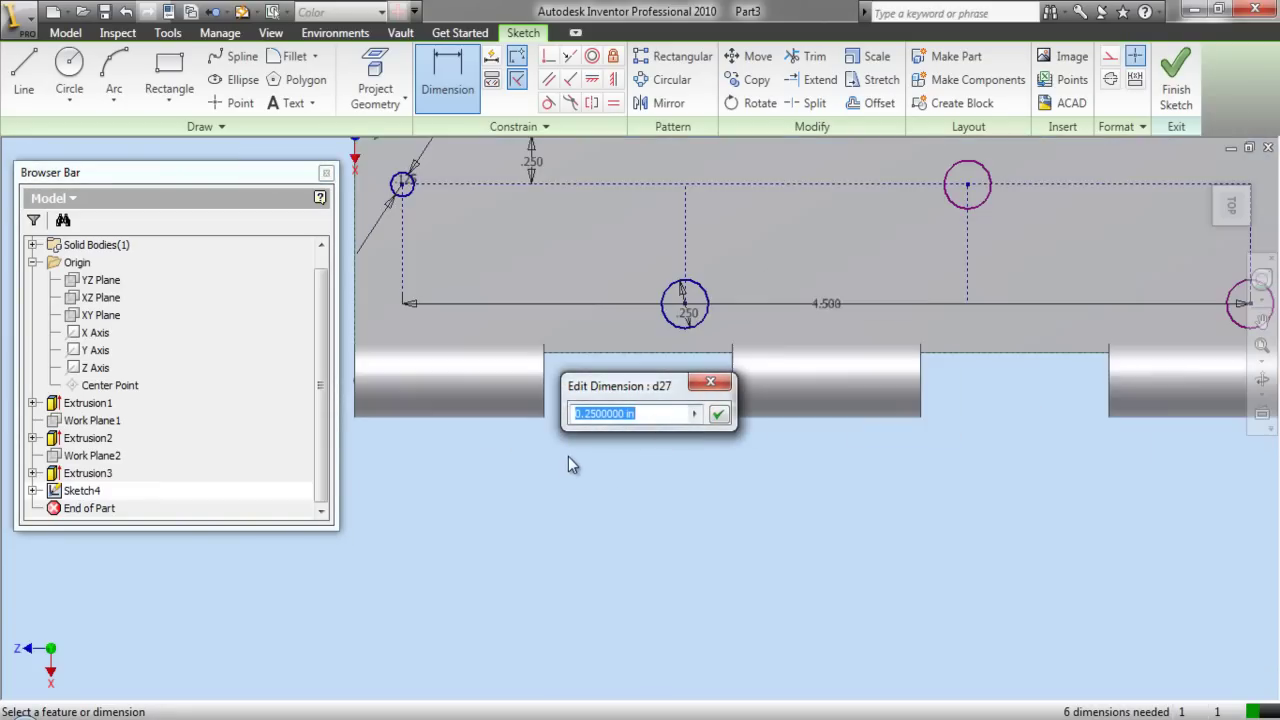
left_click(488, 292)
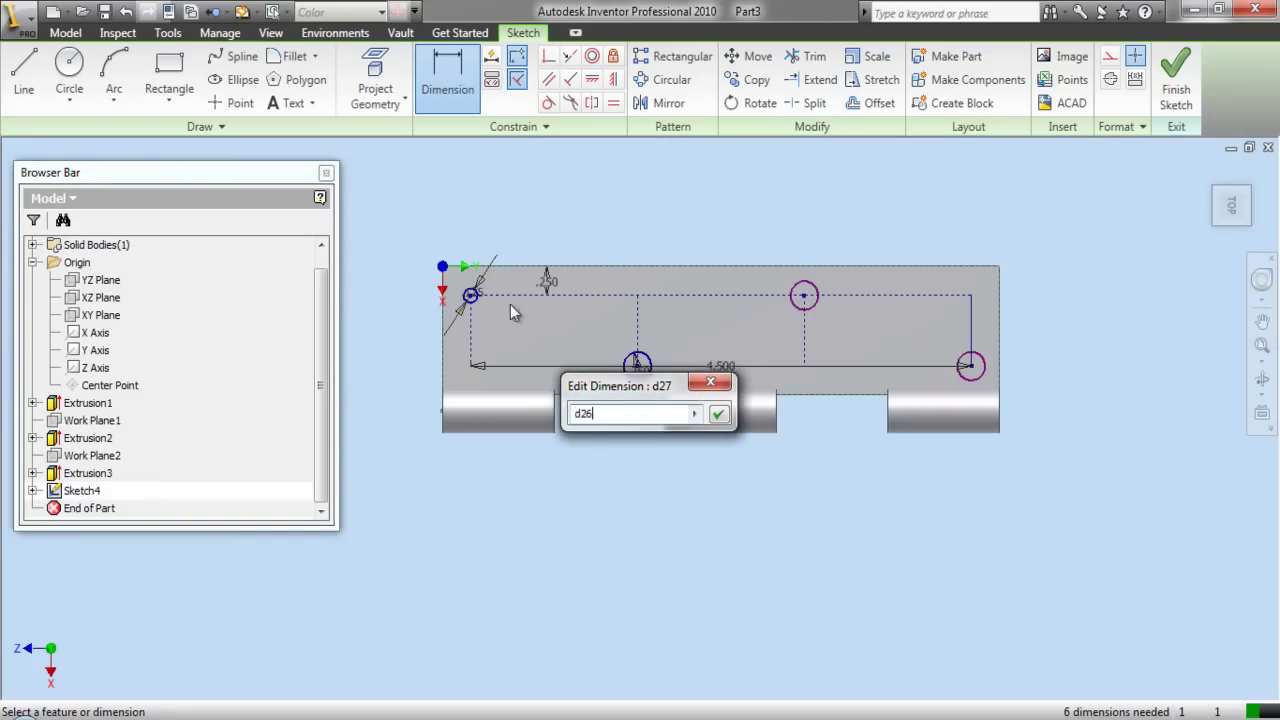
left_click(719, 413)
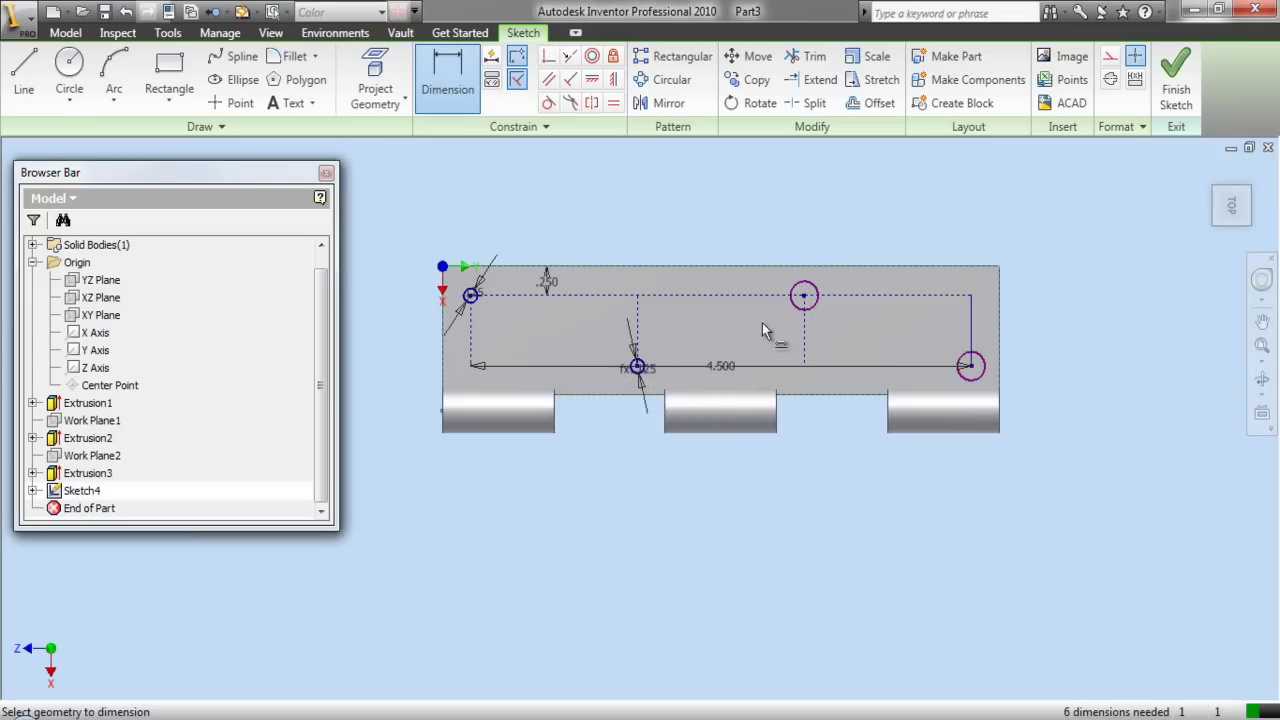
Dimension the third circle's diameter and link it to the second circle's diameter dimension, d27.
left_click(806, 297)
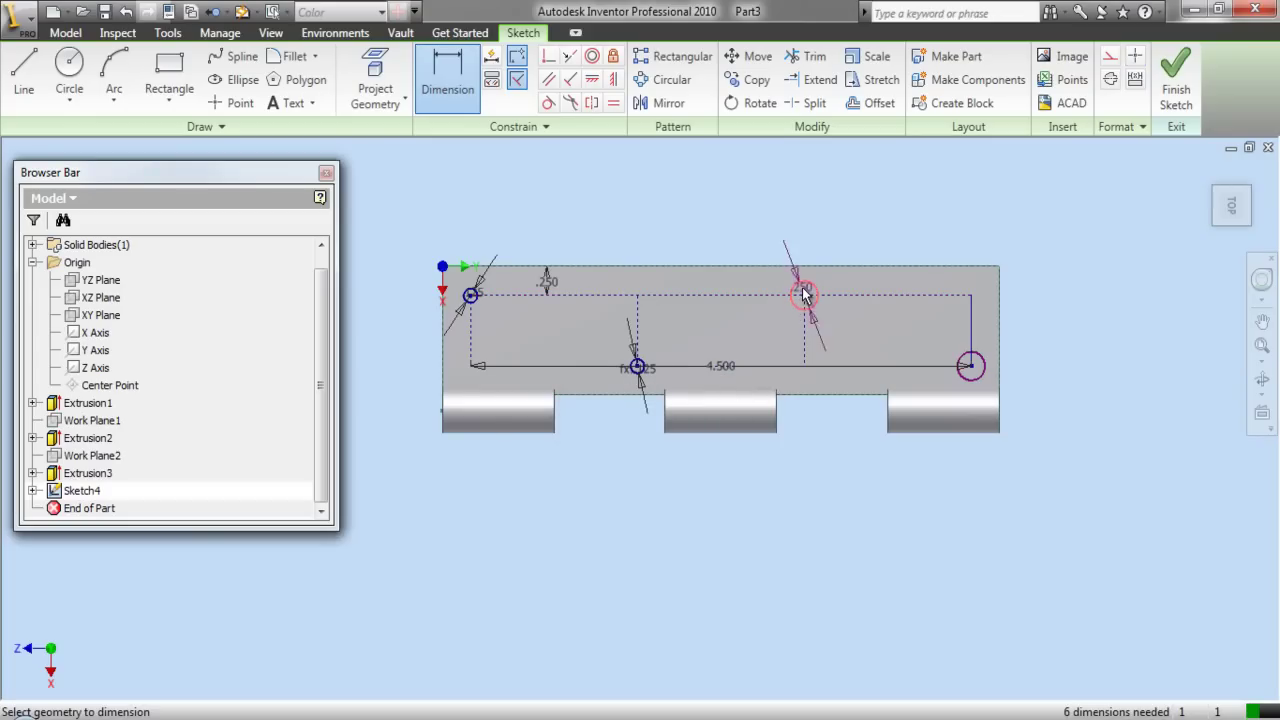
scroll(806, 297, "up", 3)
left_click(805, 292)
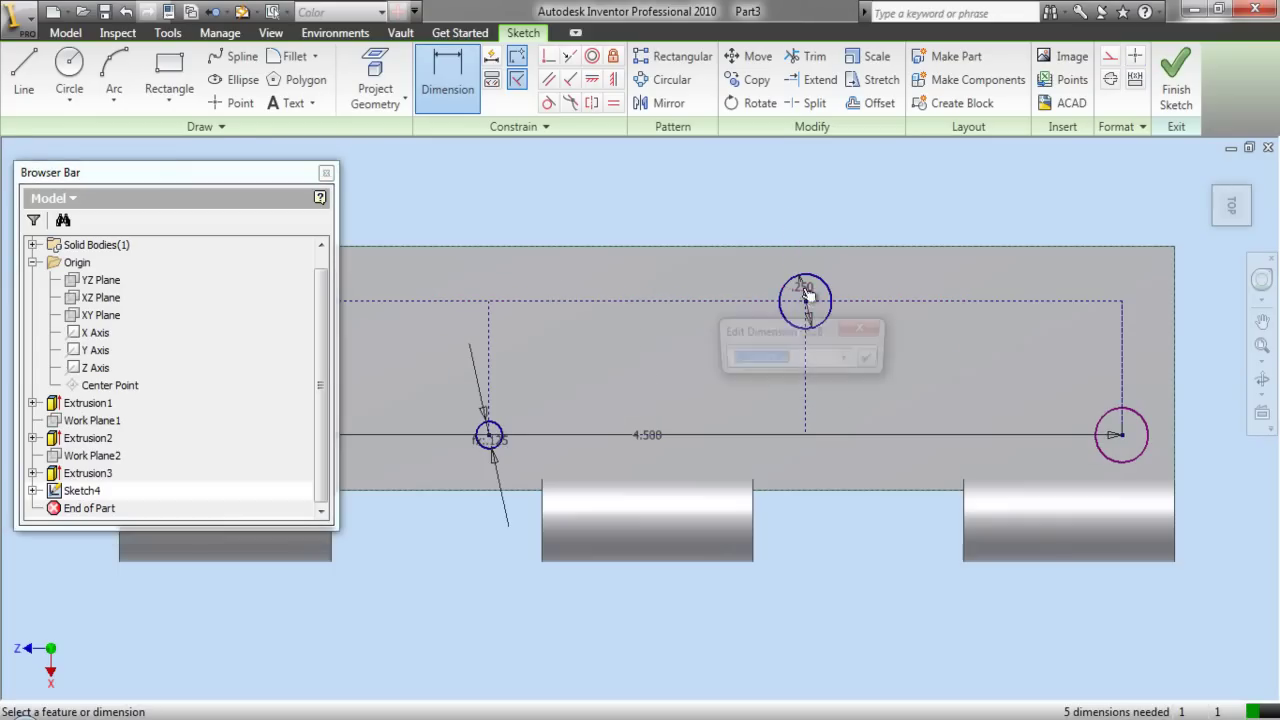
left_click(508, 450)
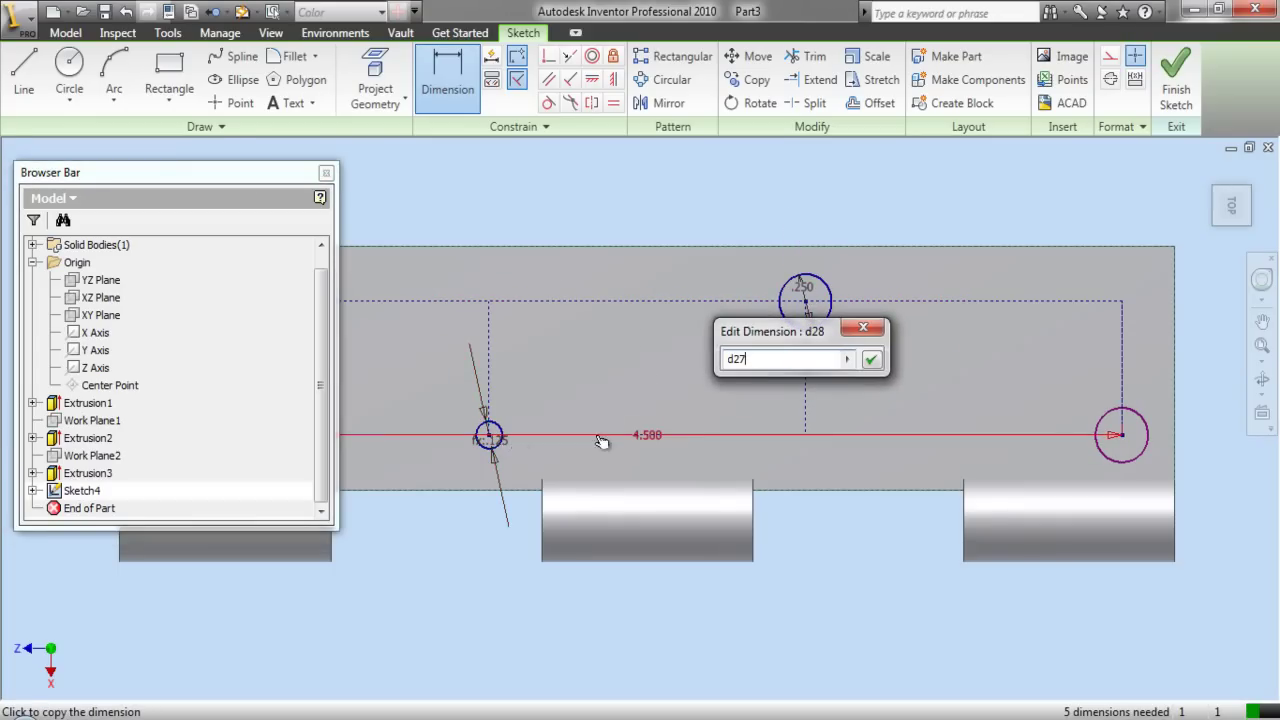
left_click(871, 358)
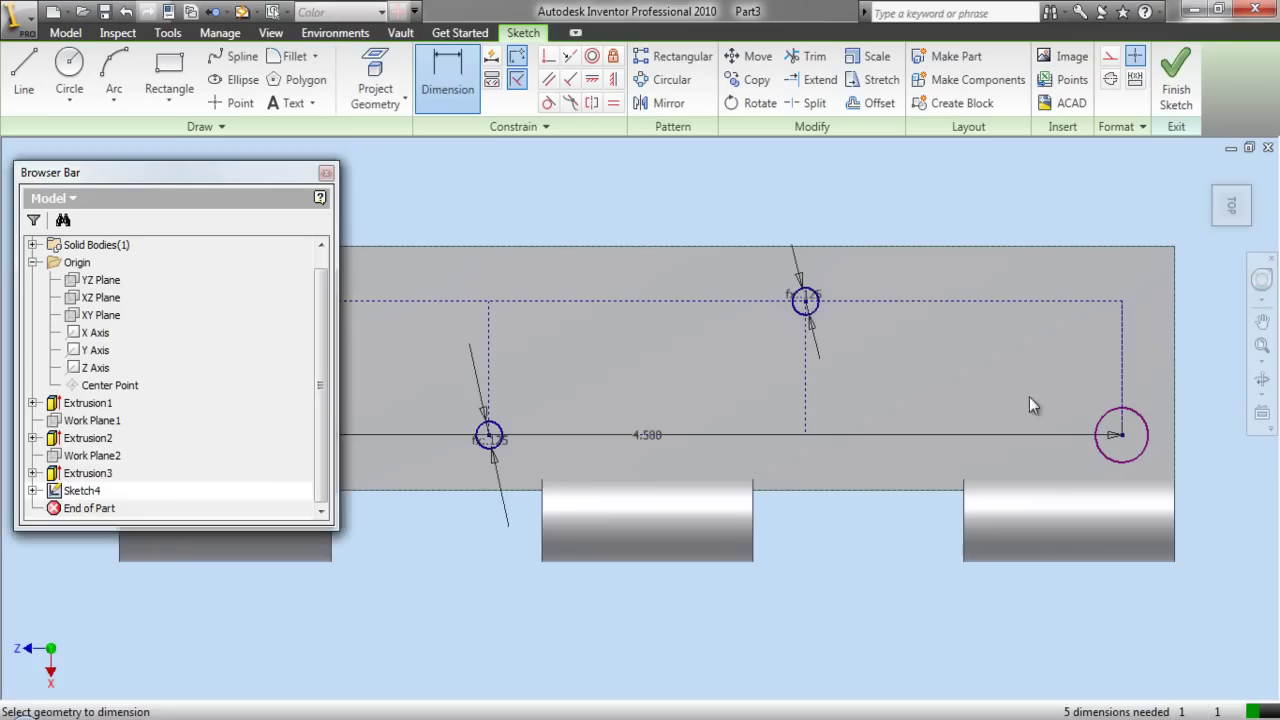
Dimension the fourth circle's diameter by linking it to the third circle's dimension, d28, and finish the sketch.
left_click(1118, 428)
left_click(815, 300)
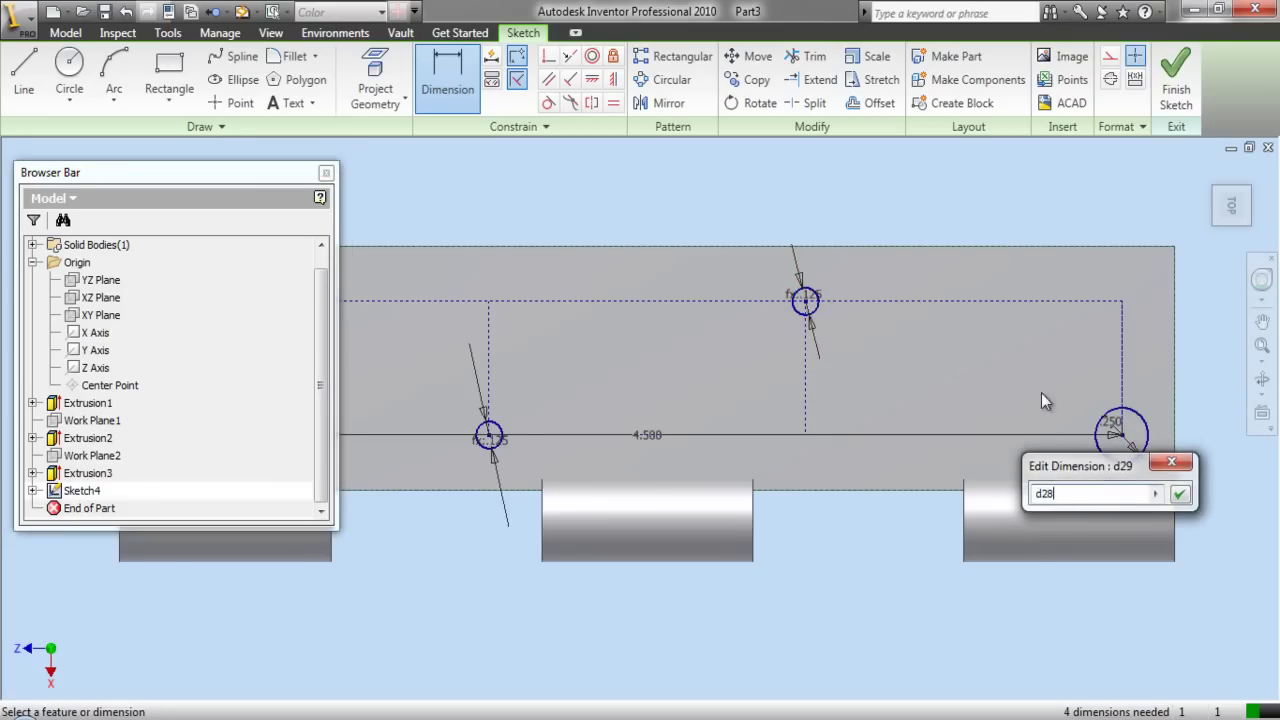
left_click(1180, 494)
scroll(1049, 368, "down", 3)
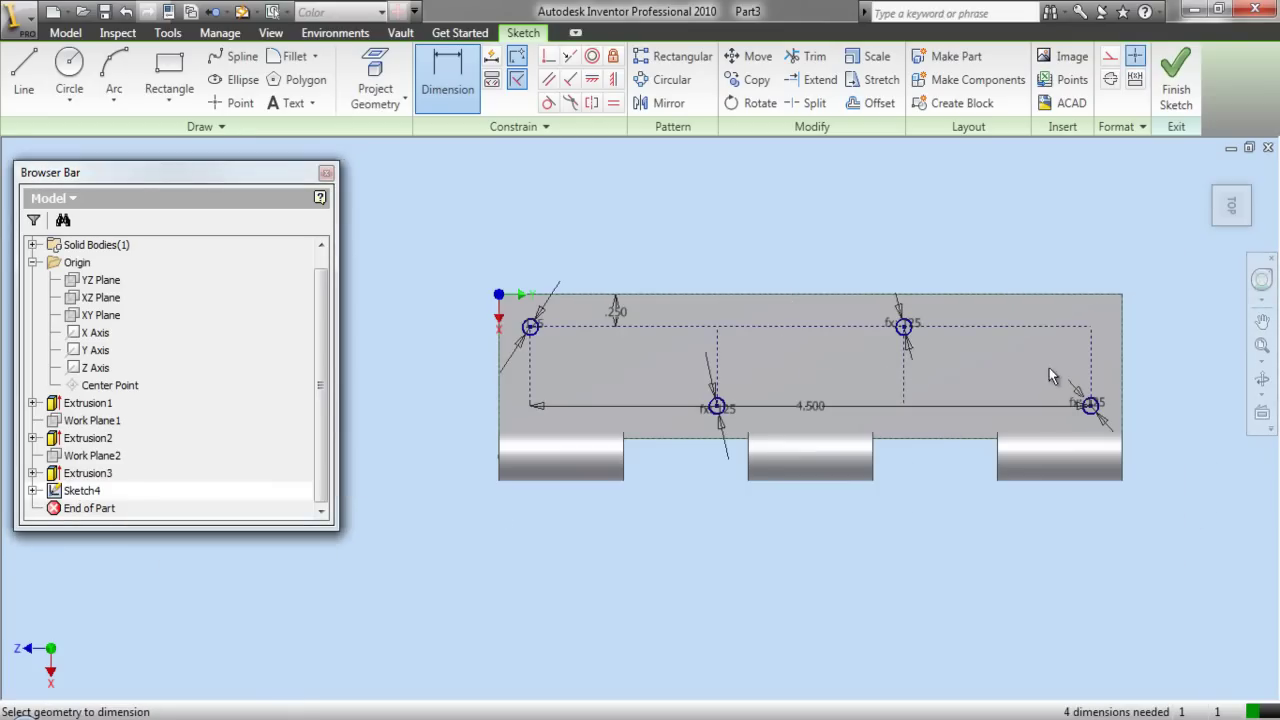
left_click(1176, 70)
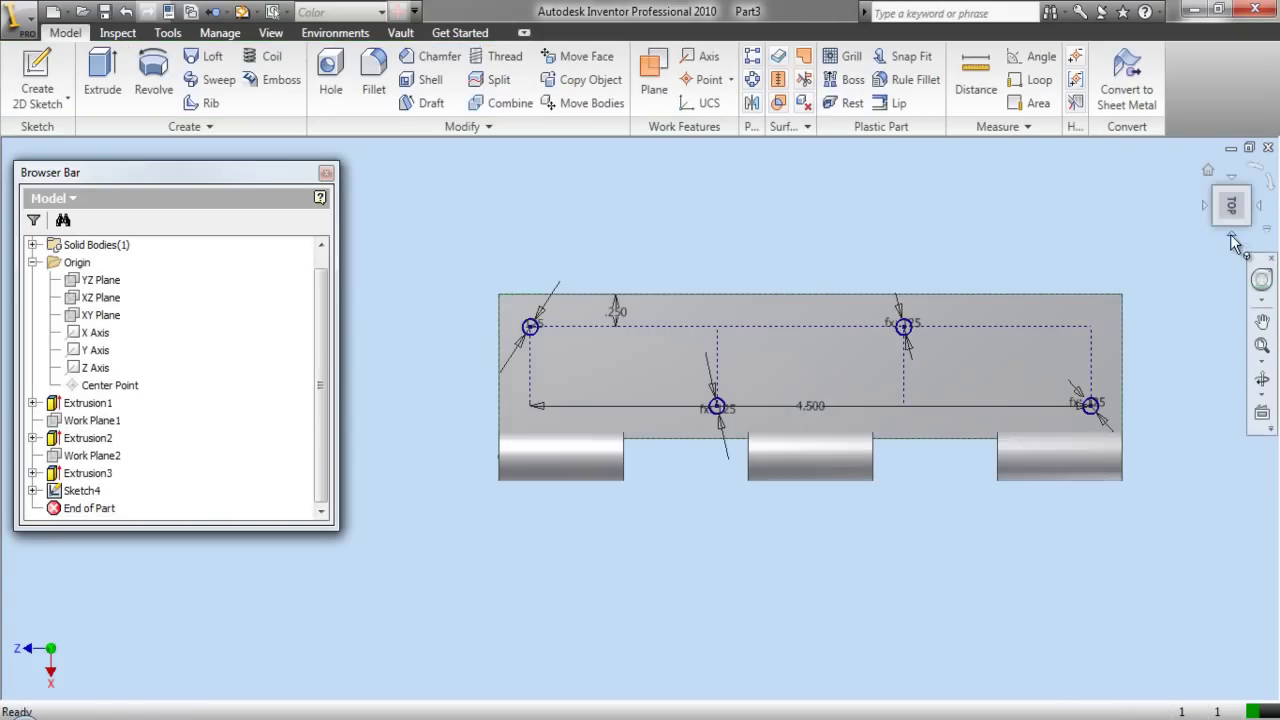
Extrude all four circles as a cut with extents set to All to make the leaf's screw holes.
left_click(1235, 242)
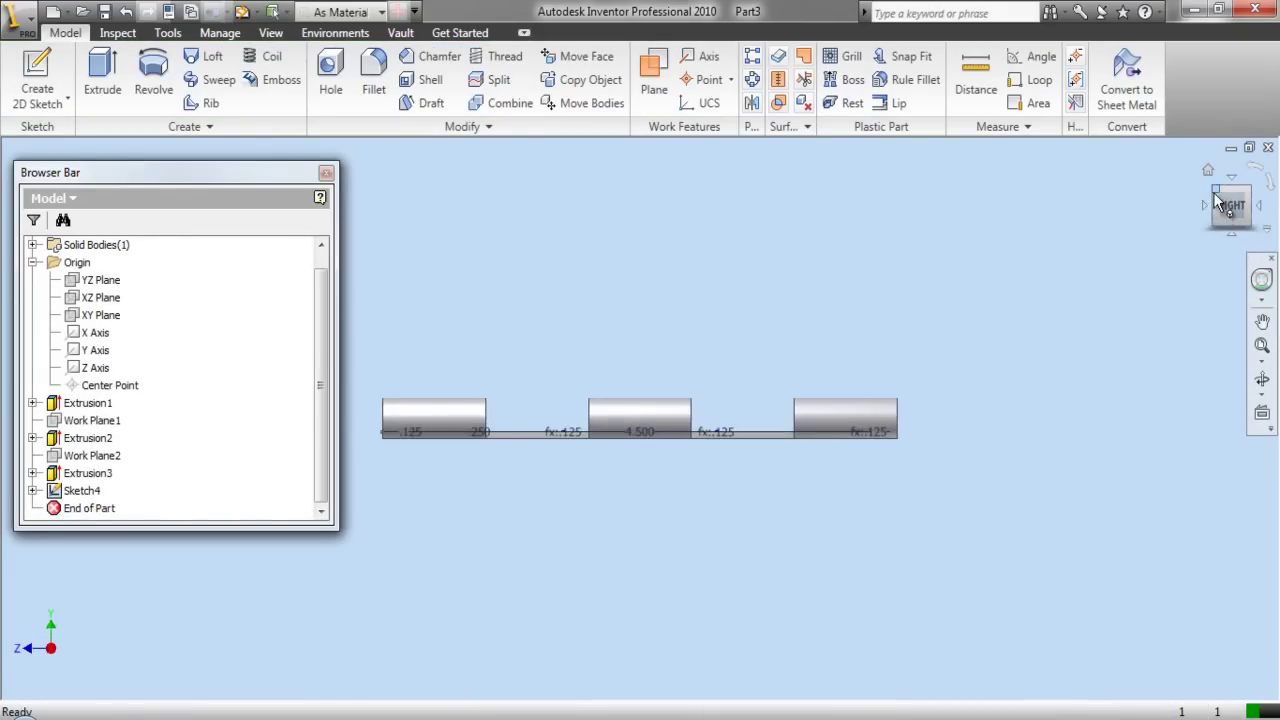
left_click(1213, 192)
left_click(102, 75)
left_click(446, 508)
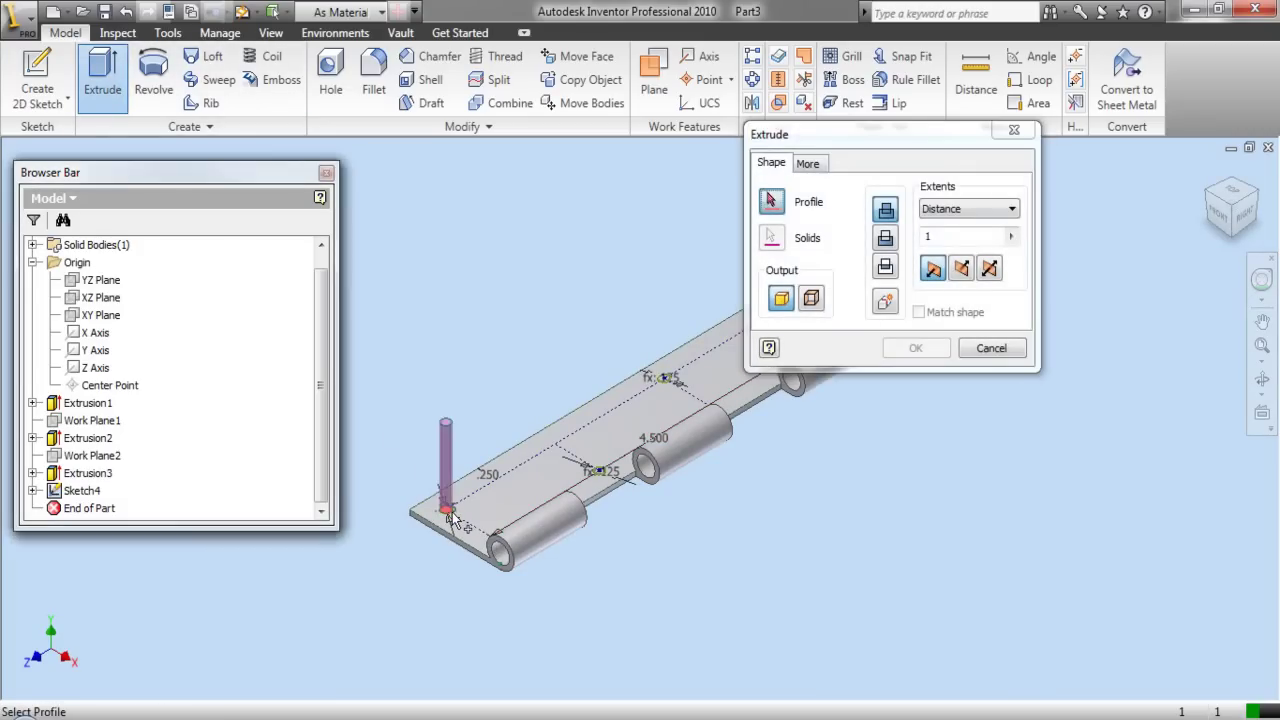
left_click(600, 478)
scroll(465, 538, "down", 2)
scroll(598, 467, "up", 2)
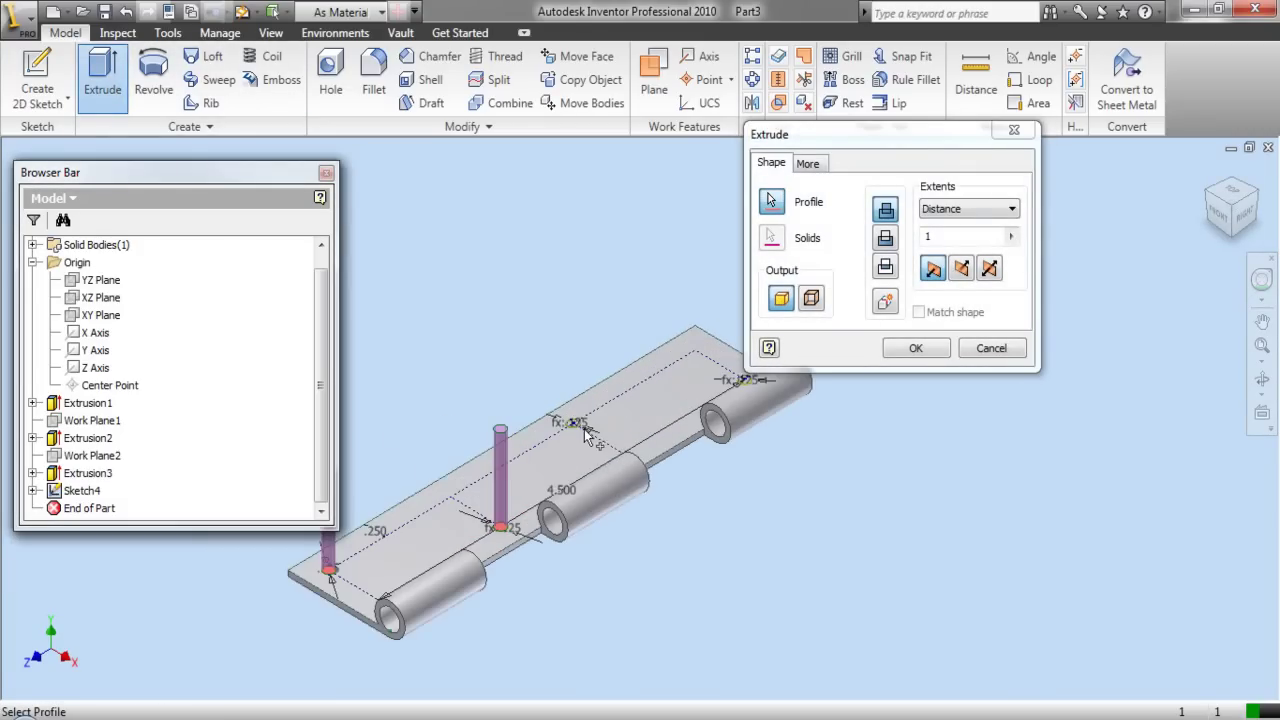
left_click(572, 425)
scroll(466, 530, "down", 2)
scroll(626, 449, "up", 3)
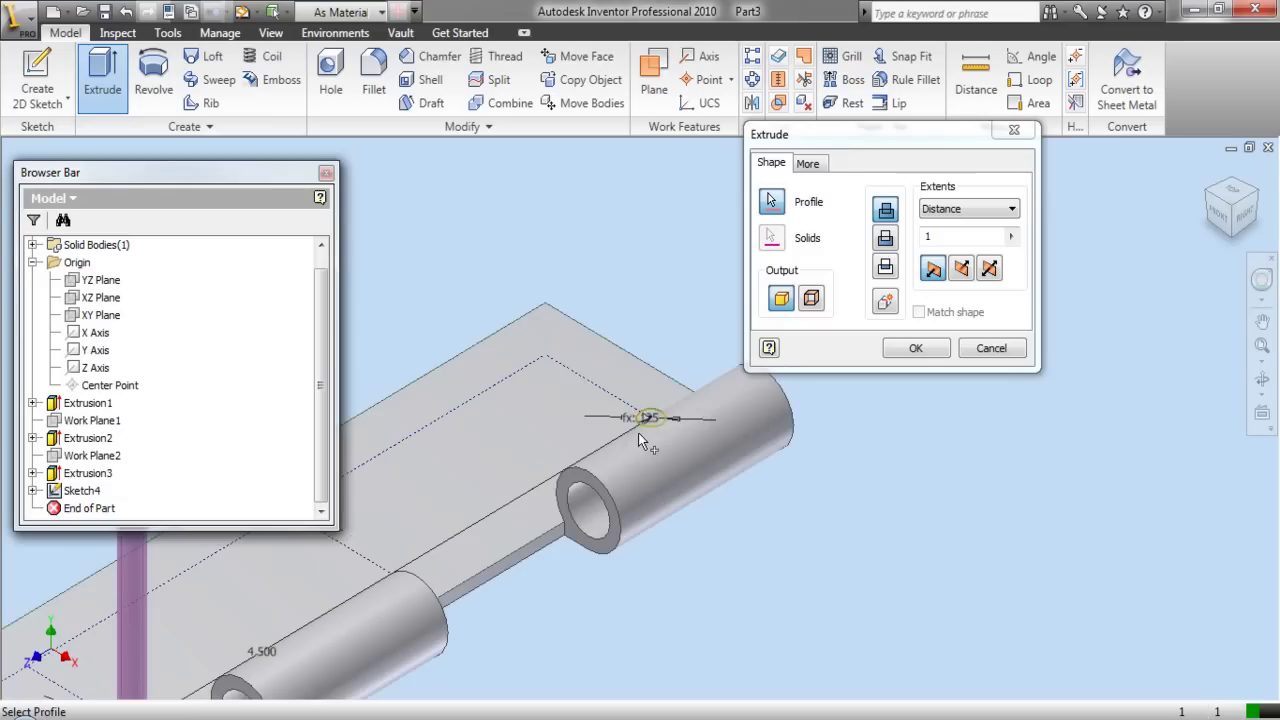
left_click(645, 425)
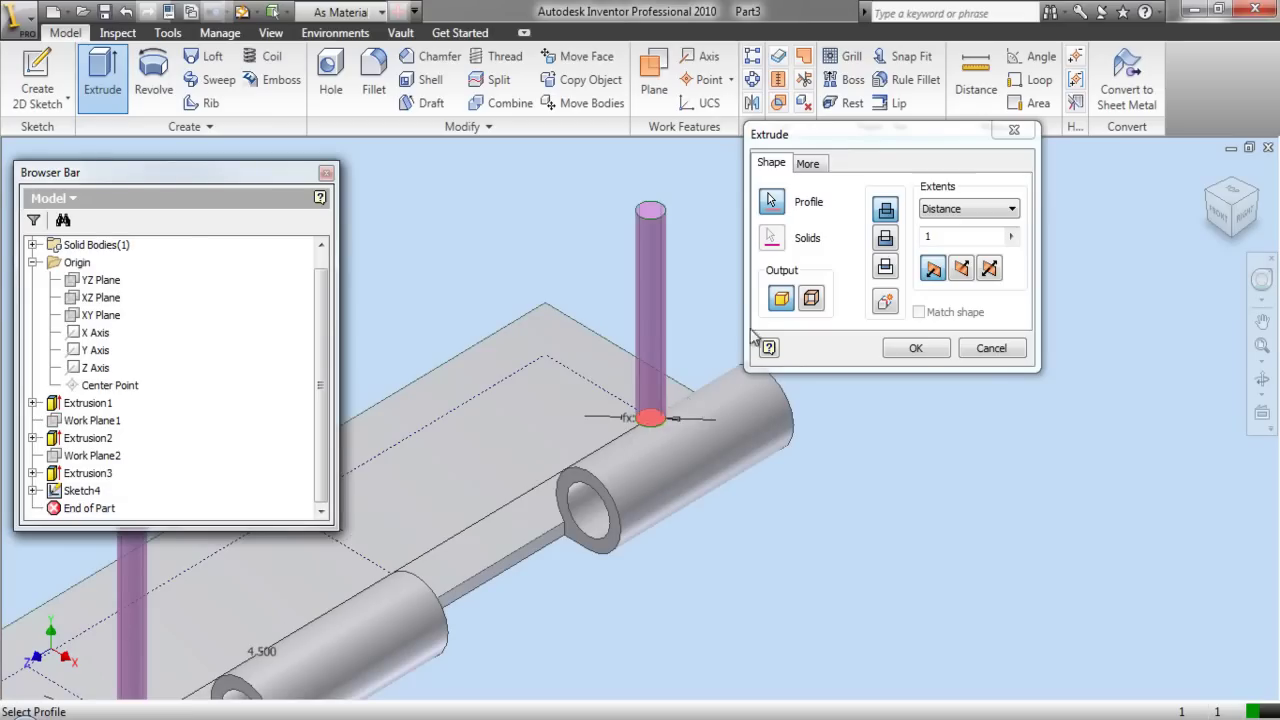
left_click(886, 239)
left_click(1011, 208)
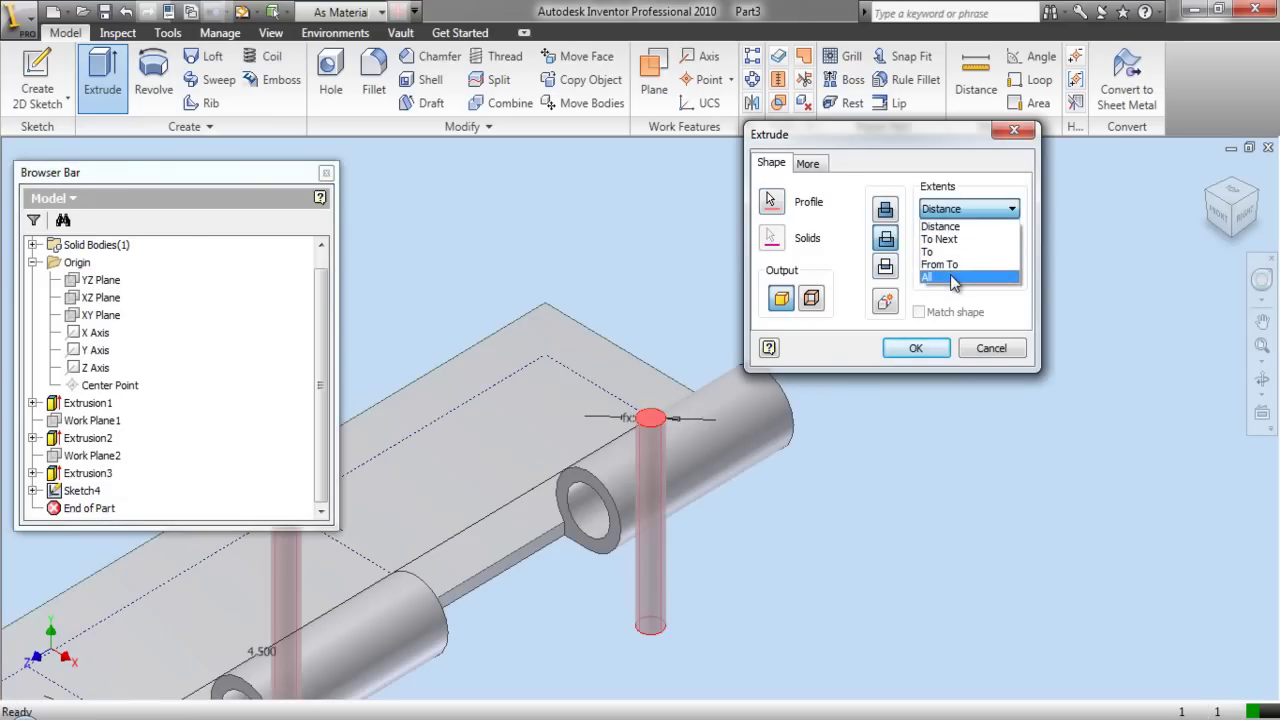
left_click(953, 278)
left_click(916, 348)
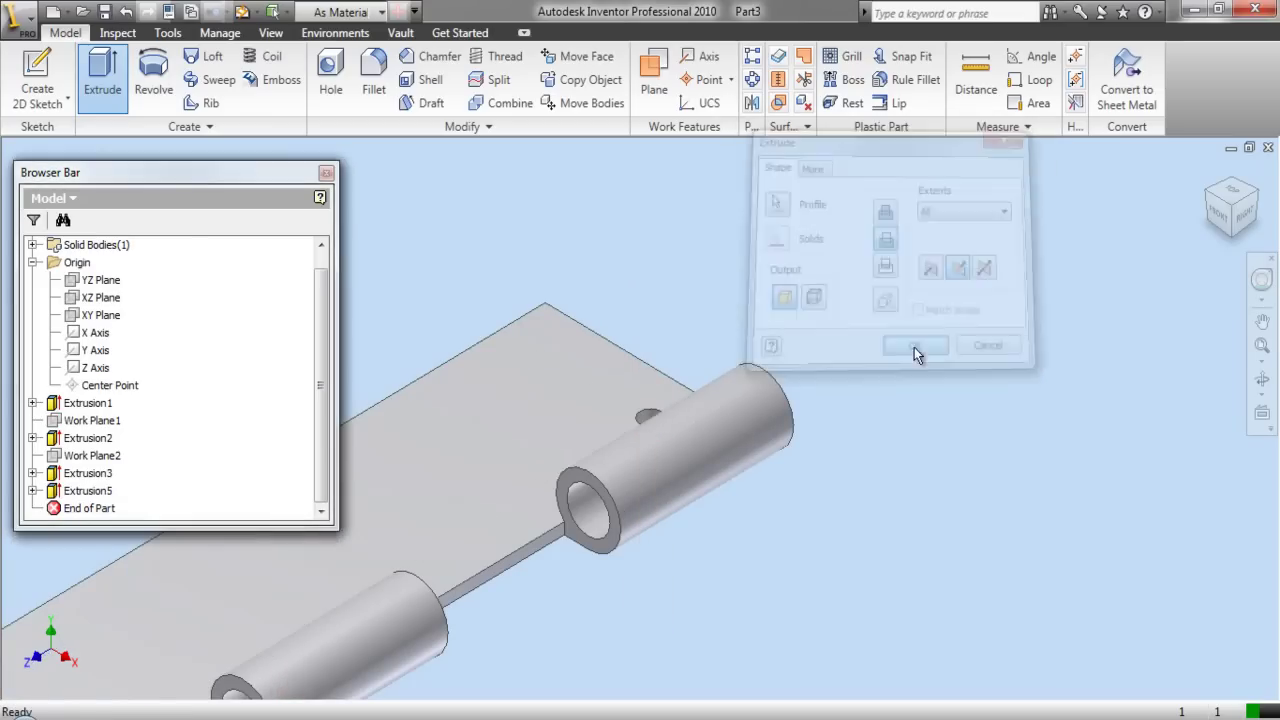
scroll(981, 308, "down", 3)
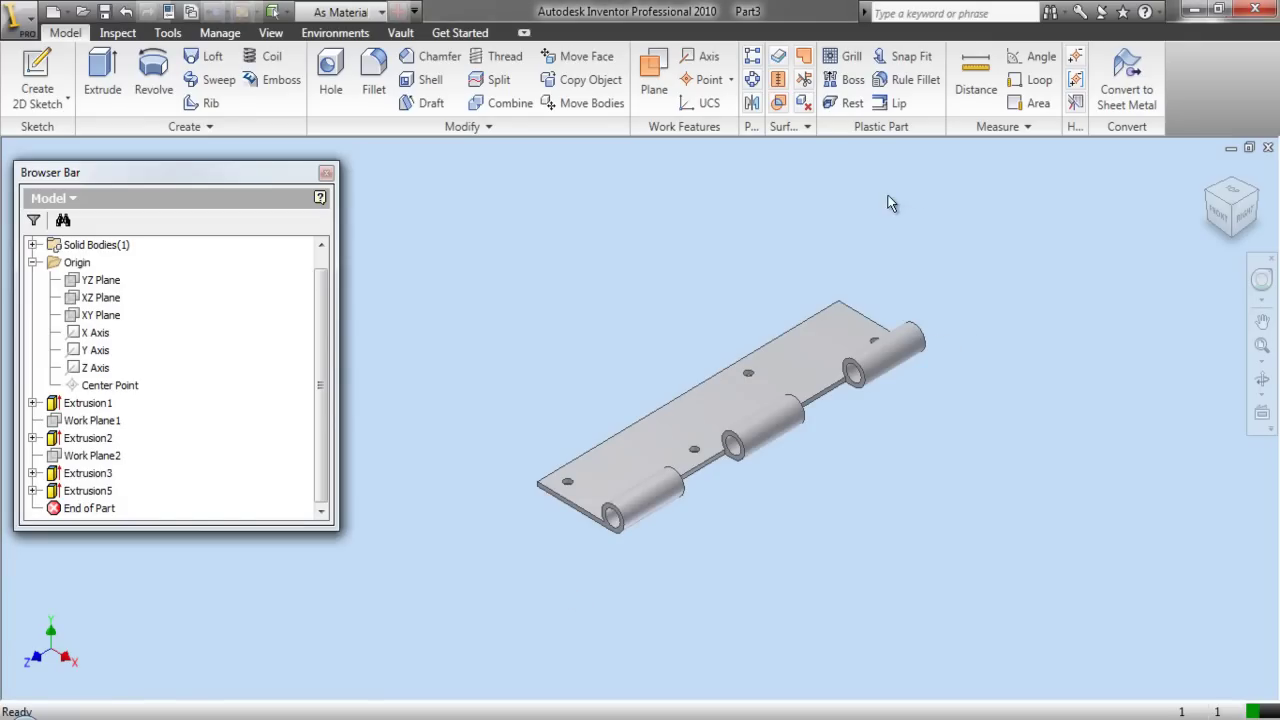
Chamfer the top edge of the screw hole nearest the leaf's front end with a distance of 1/32 in.
scroll(545, 488, "up", 4)
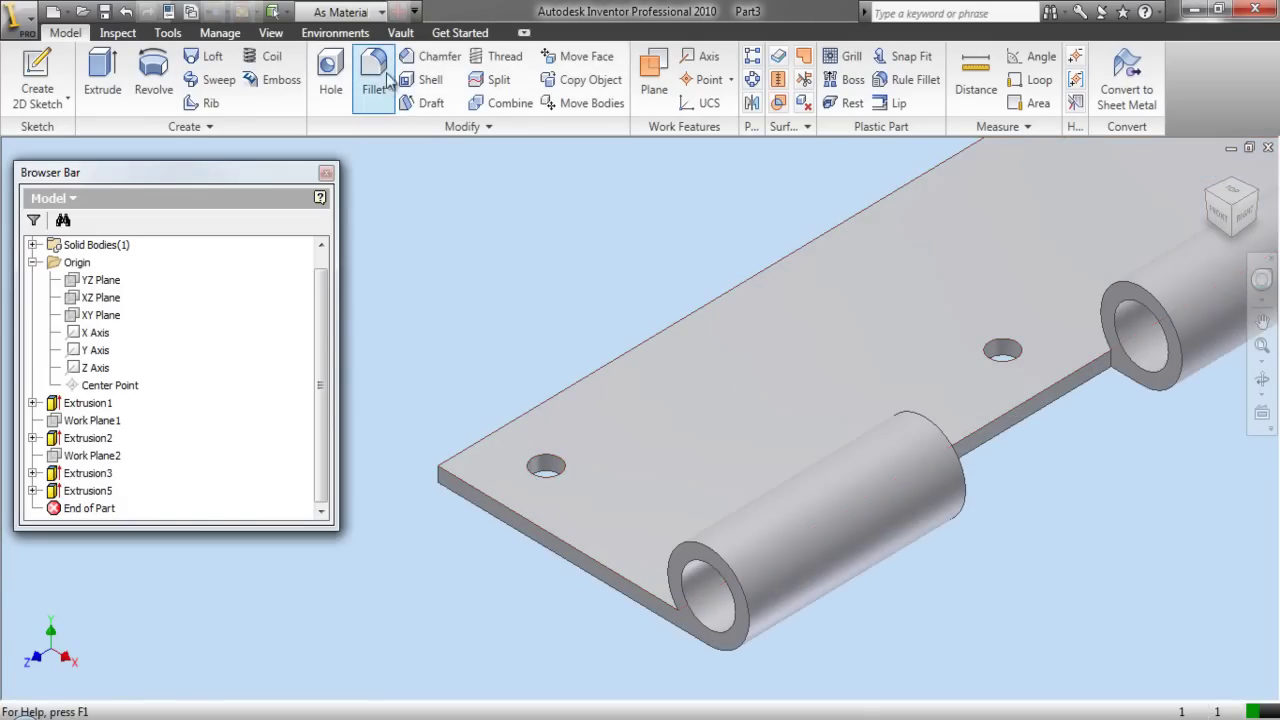
left_click(432, 56)
left_click(548, 458)
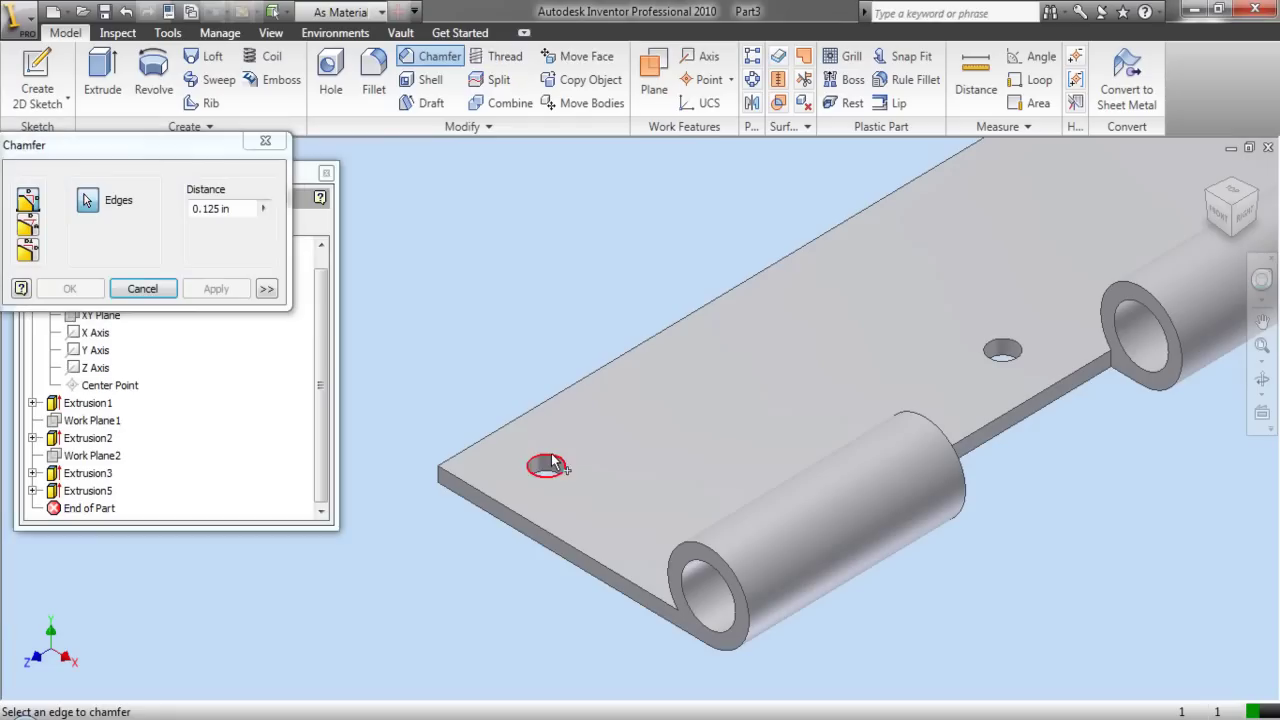
left_click(240, 208)
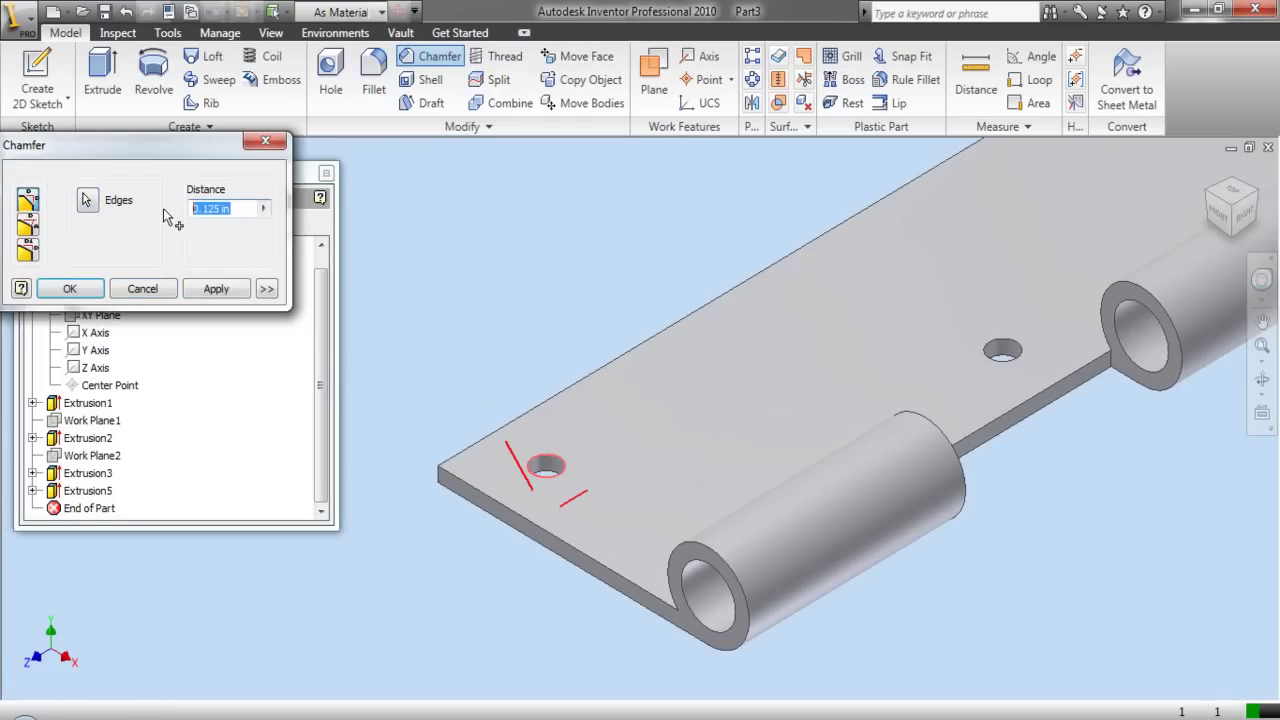
type("1")
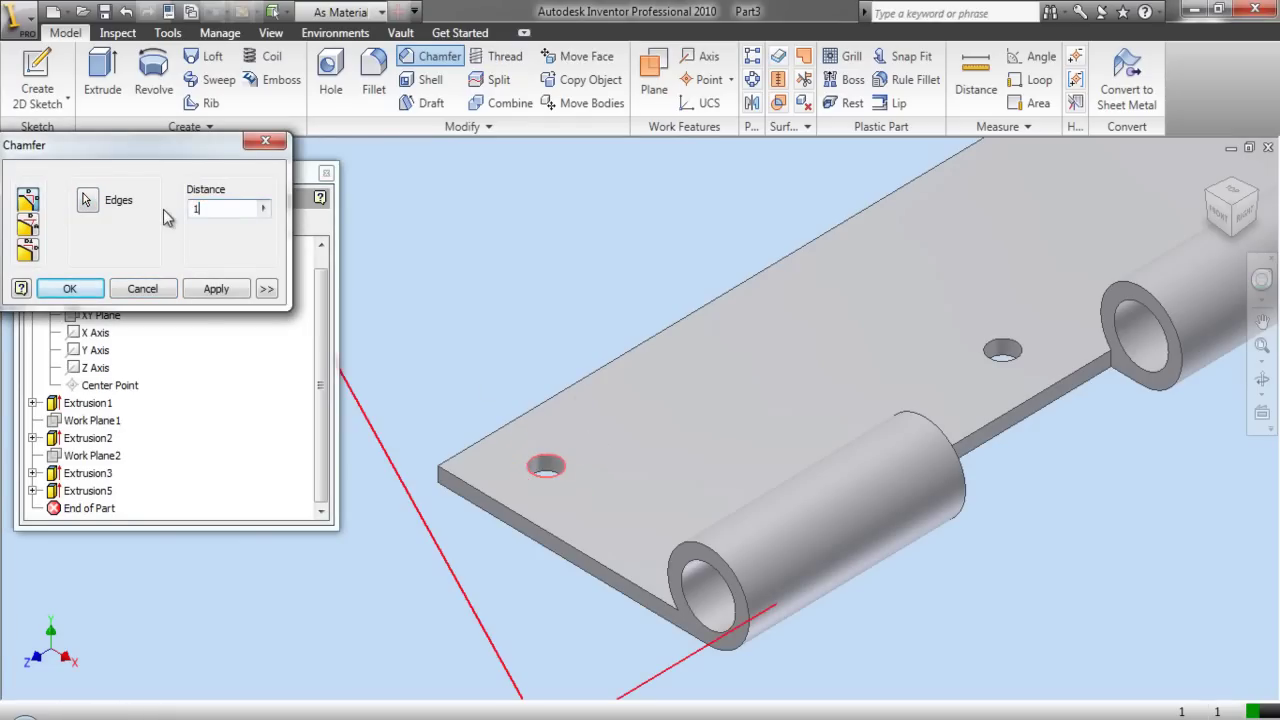
type("/32")
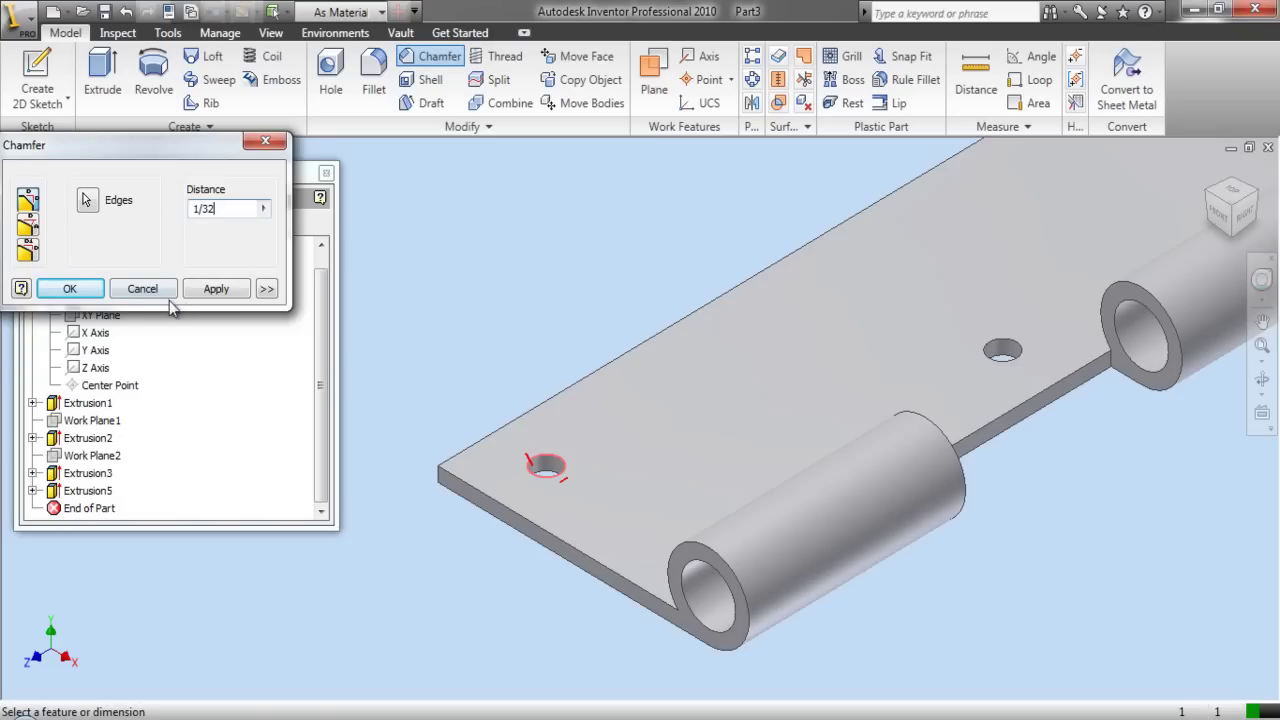
left_click(226, 294)
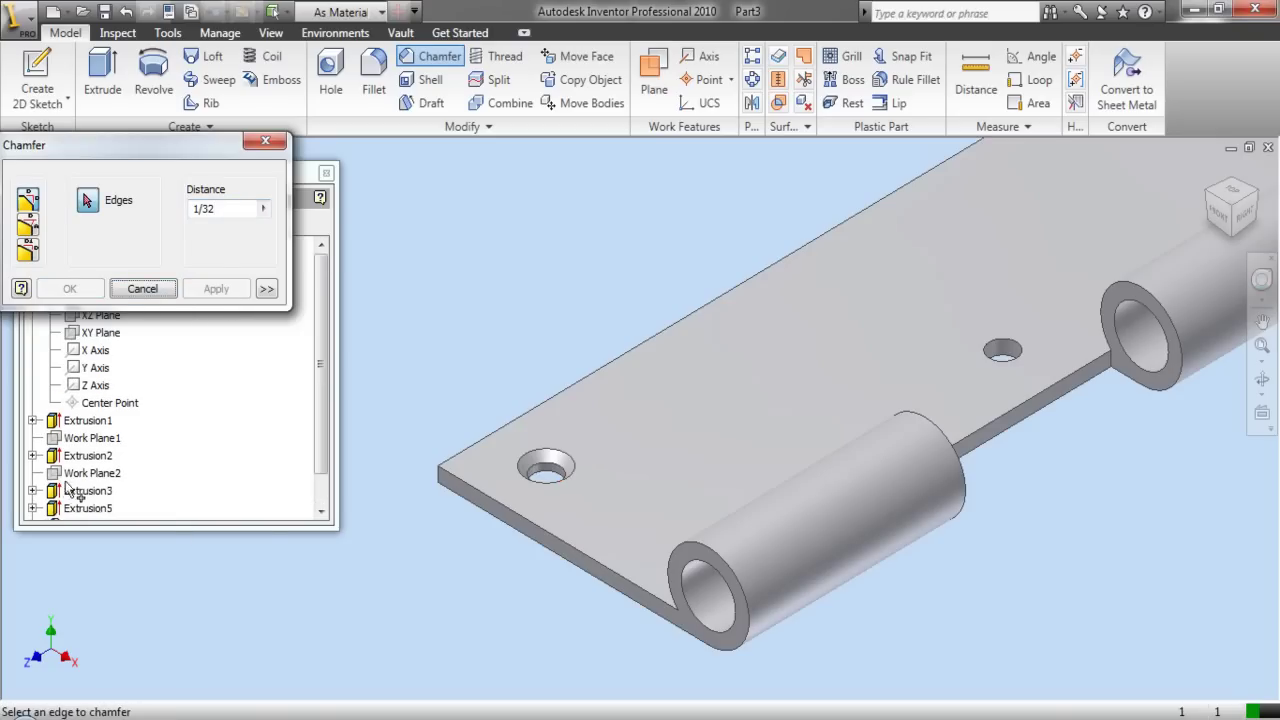
Apply the same 1/32 in chamfer to the top edge of the second screw hole from the front.
scroll(685, 526, "down", 4)
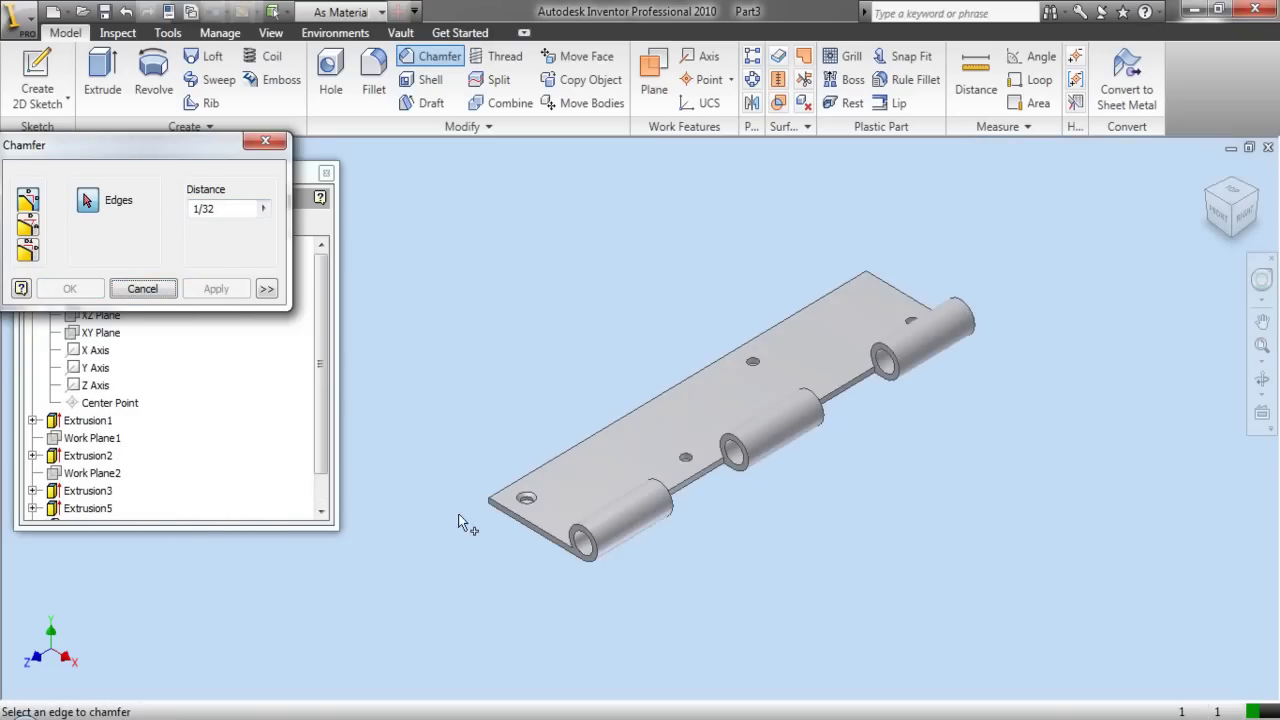
scroll(678, 476, "up", 3)
scroll(686, 463, "up", 2)
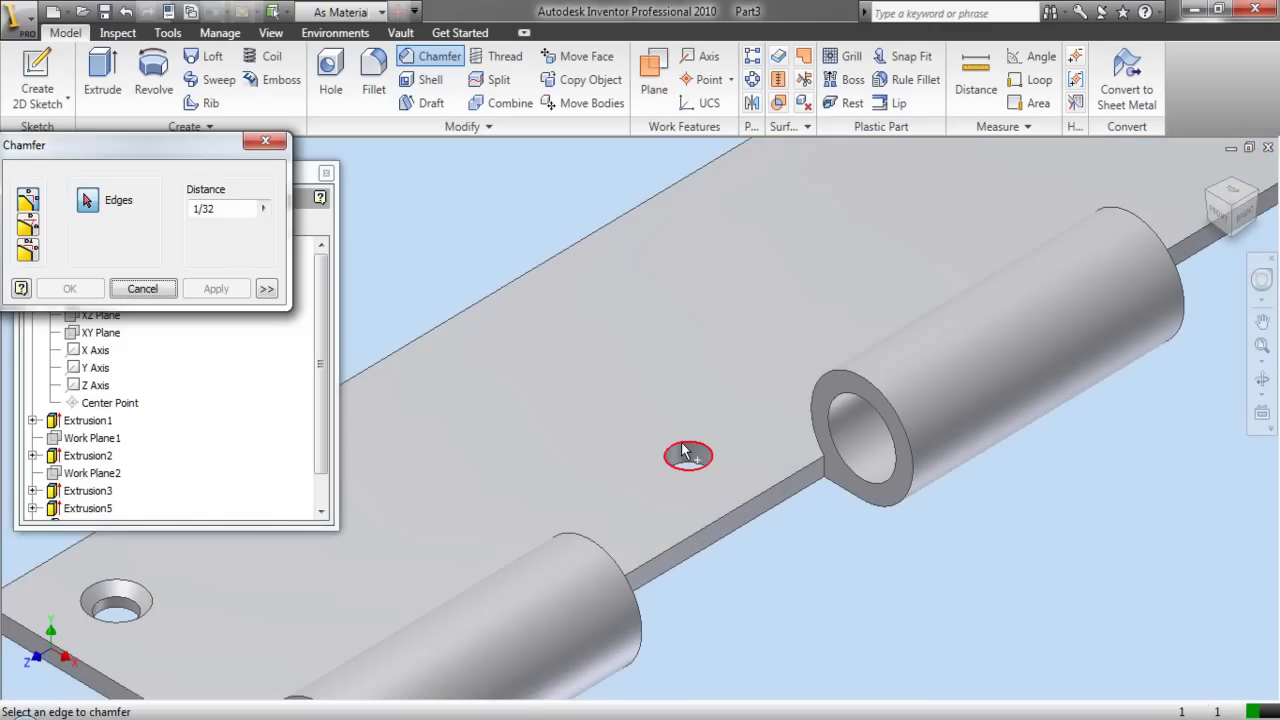
left_click(686, 452)
left_click(222, 291)
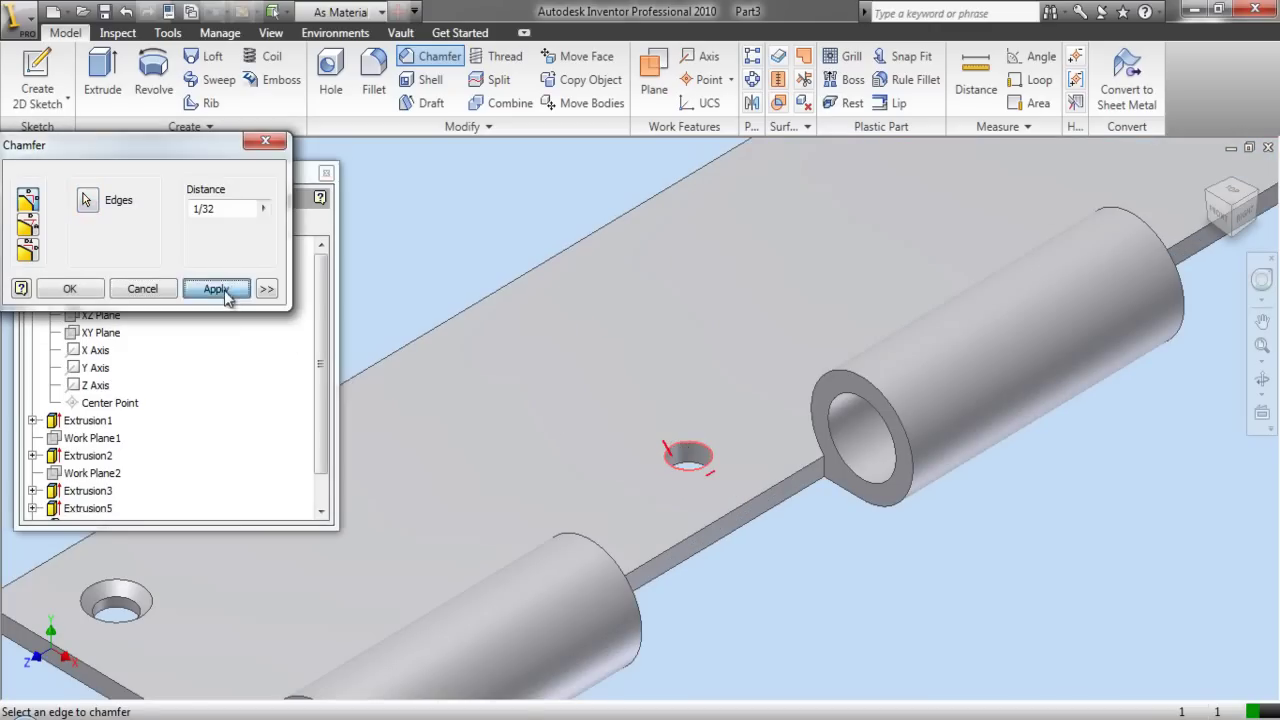
Chamfer the top edge of the third screw hole from the front by 1/32 in.
scroll(504, 537, "down", 4)
scroll(623, 405, "up", 4)
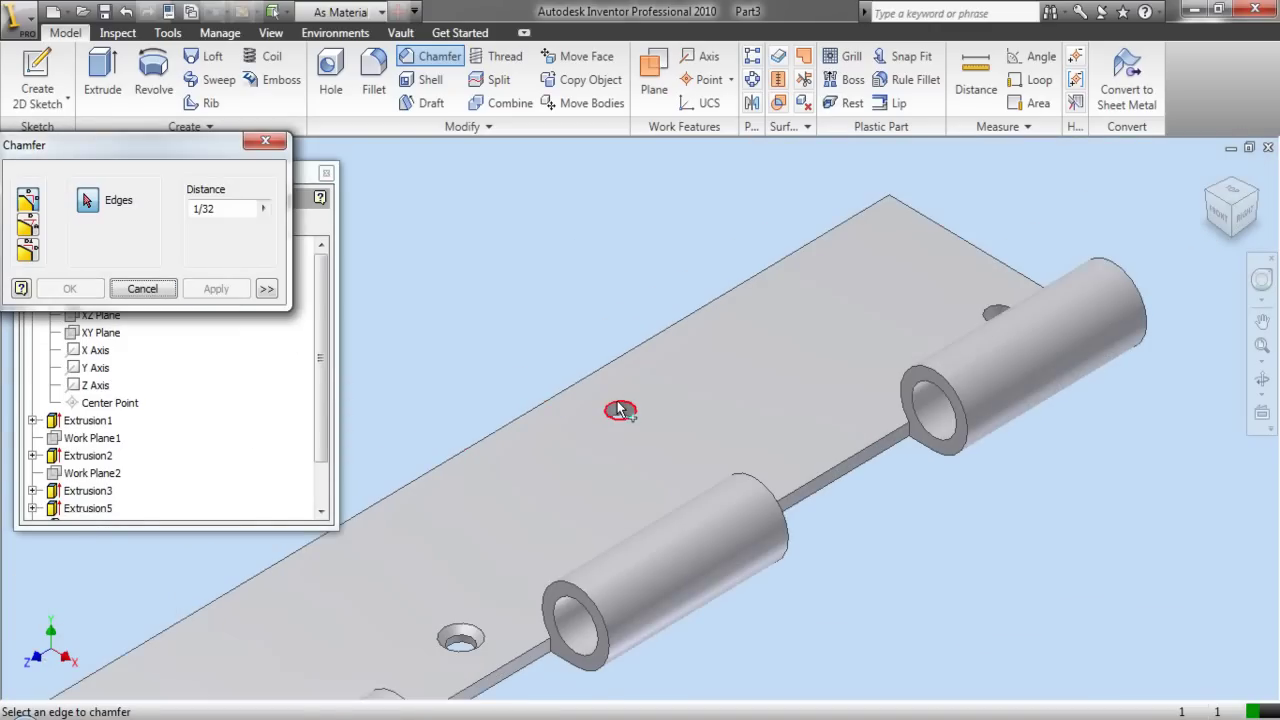
left_click(620, 405)
left_click(218, 289)
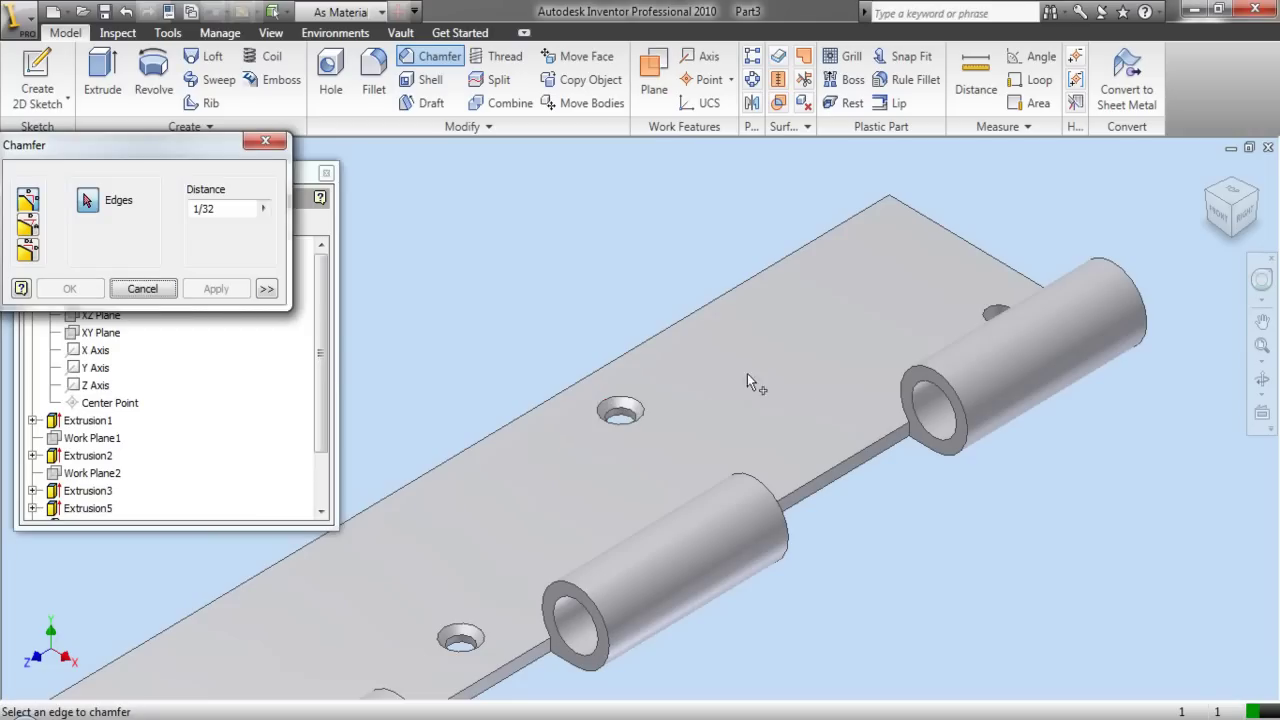
Chamfer the top edge of the last screw hole, beside the rear knuckle, by 1/32 in and end the Chamfer command.
left_click(994, 312)
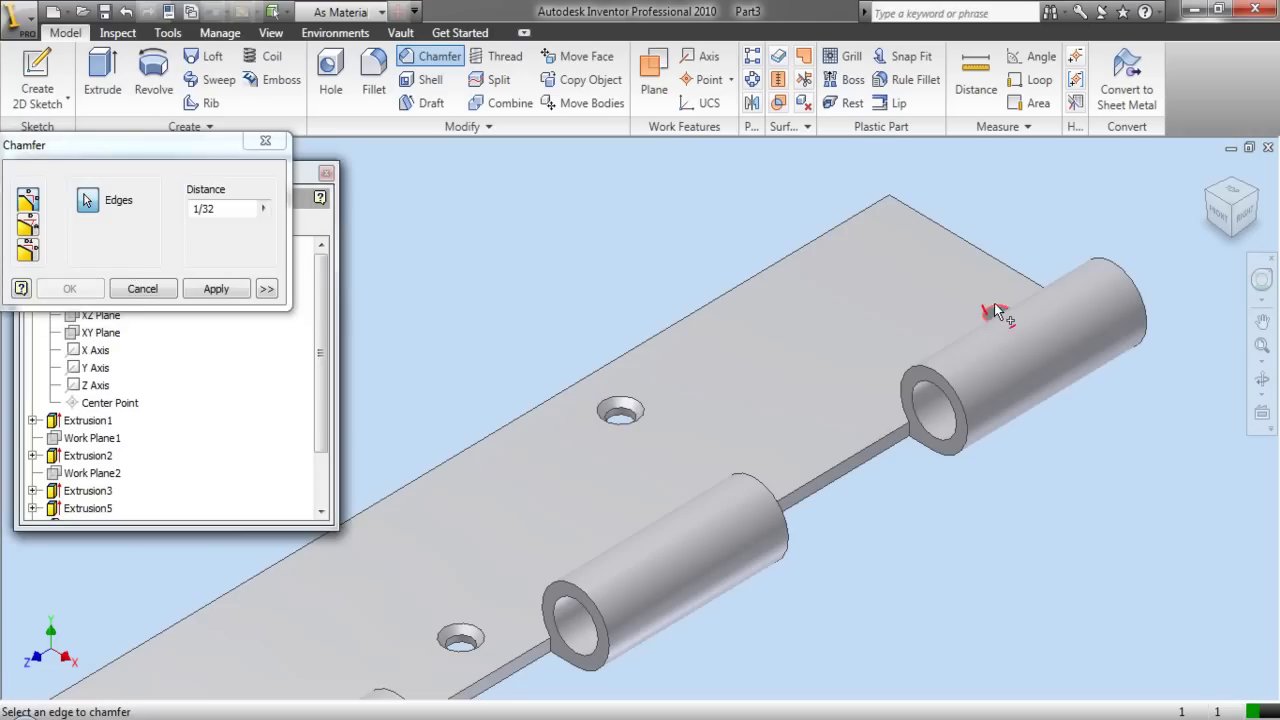
left_click(216, 289)
scroll(680, 278, "down", 2)
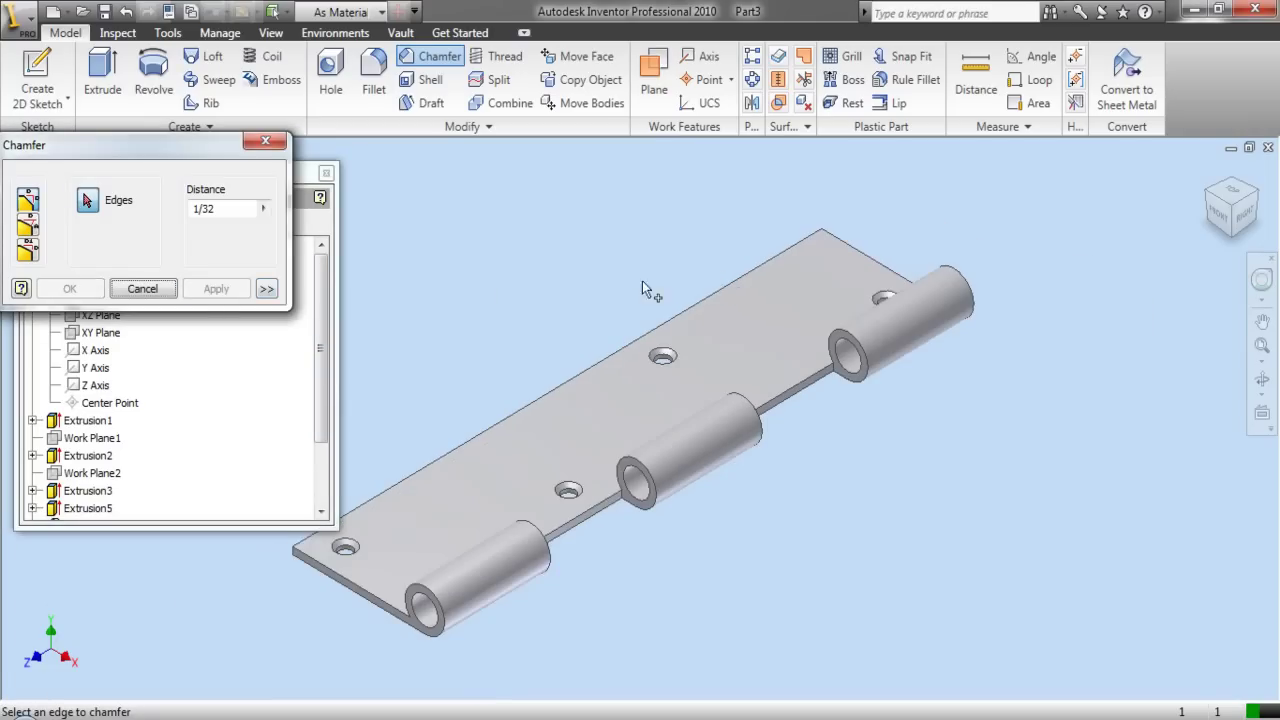
left_click(142, 289)
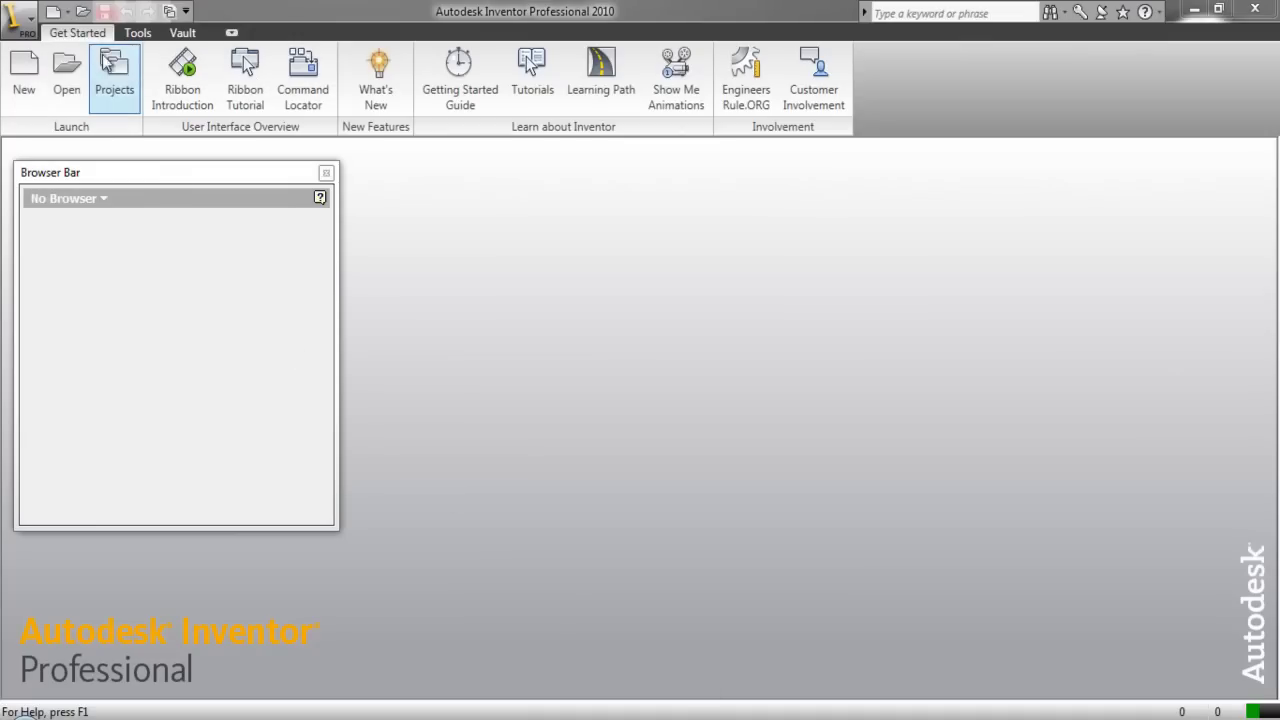
Create a new part and project the YZ and XZ origin planes into its first sketch as construction lines.
left_click(68, 12)
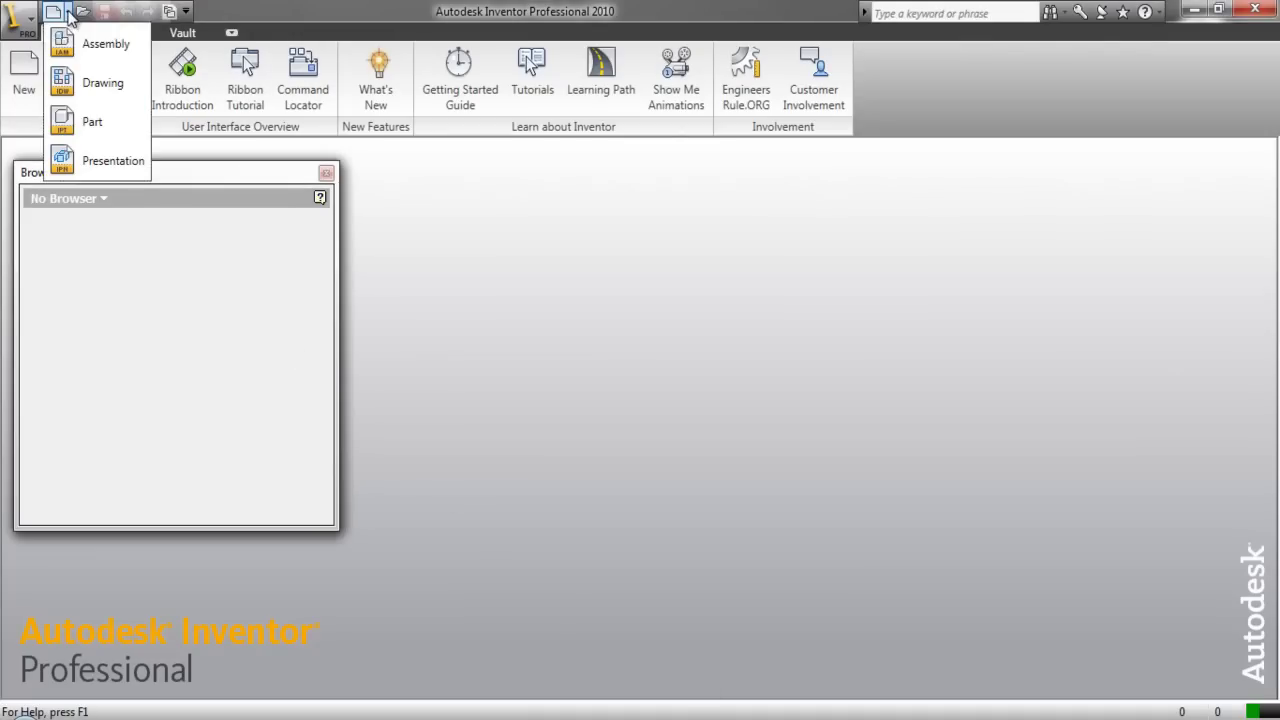
left_click(94, 122)
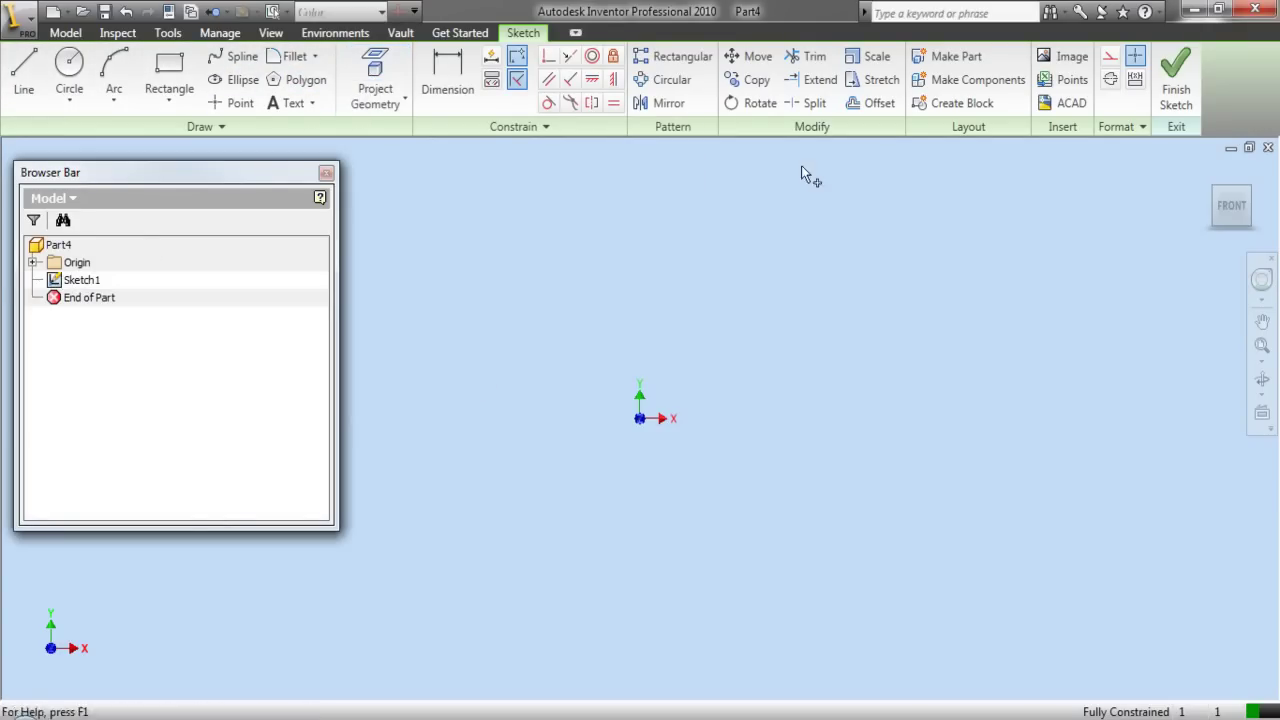
key("p")
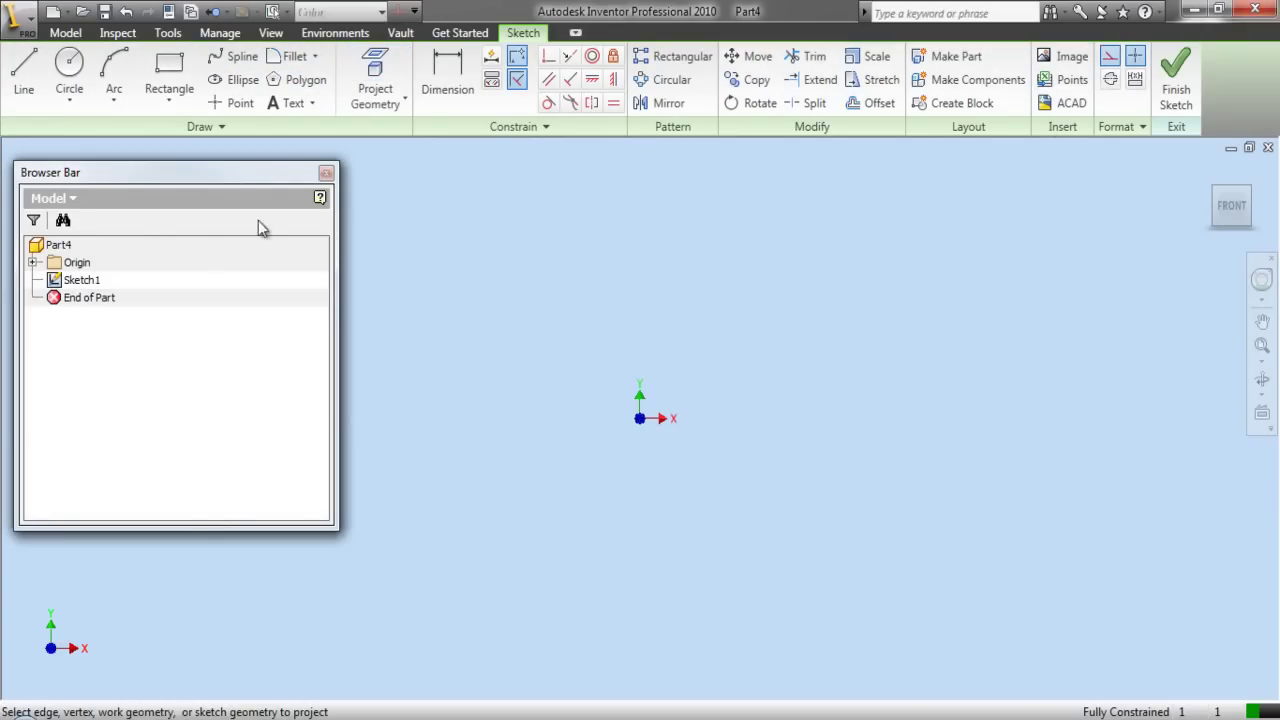
left_click(32, 262)
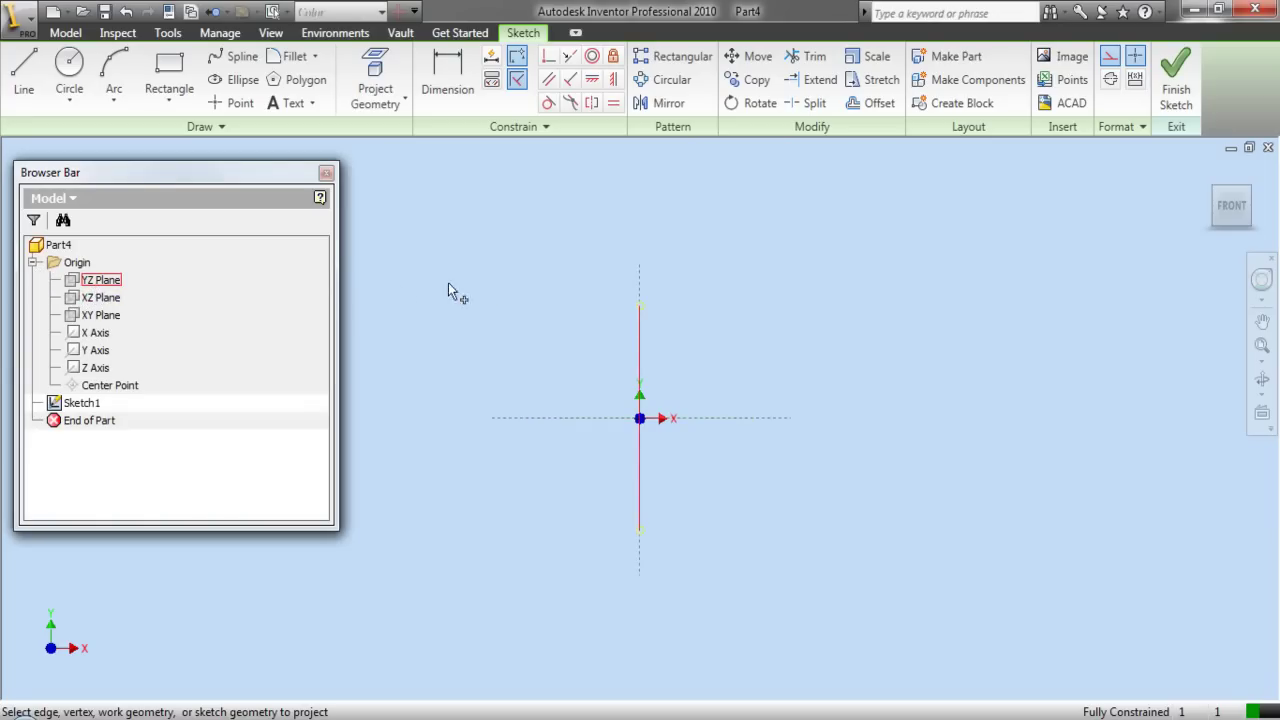
right_click(478, 285)
left_click(510, 294)
Turn off construction mode and sketch a circle about 0.28 in in diameter, centered slightly above and beside the origin.
left_click(67, 65)
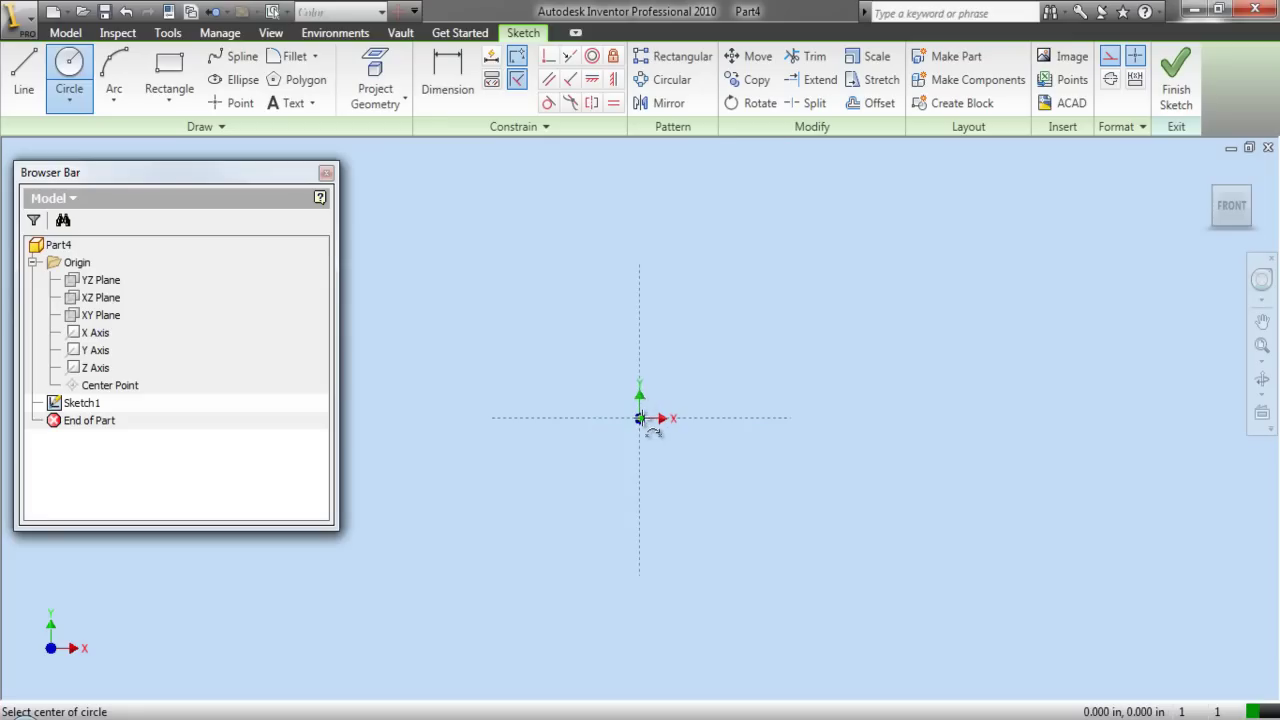
left_click(1110, 56)
left_click(657, 371)
left_click(696, 376)
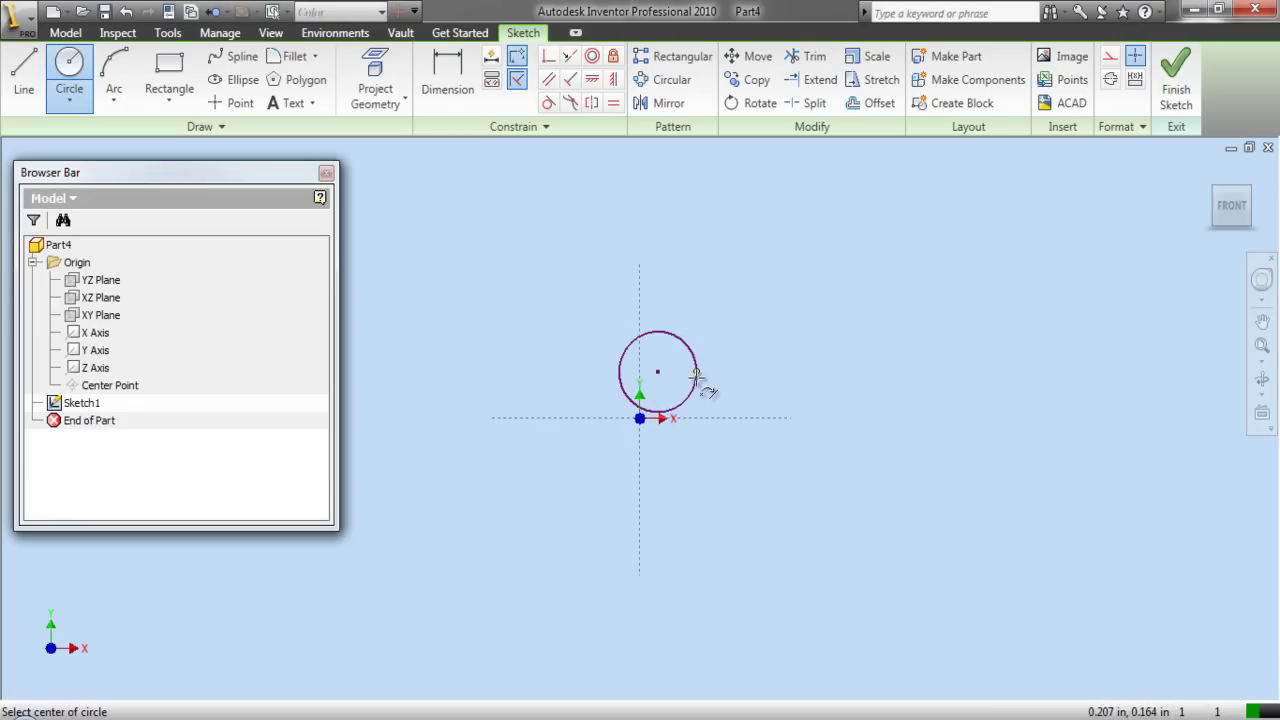
right_click(697, 309)
left_click(735, 320)
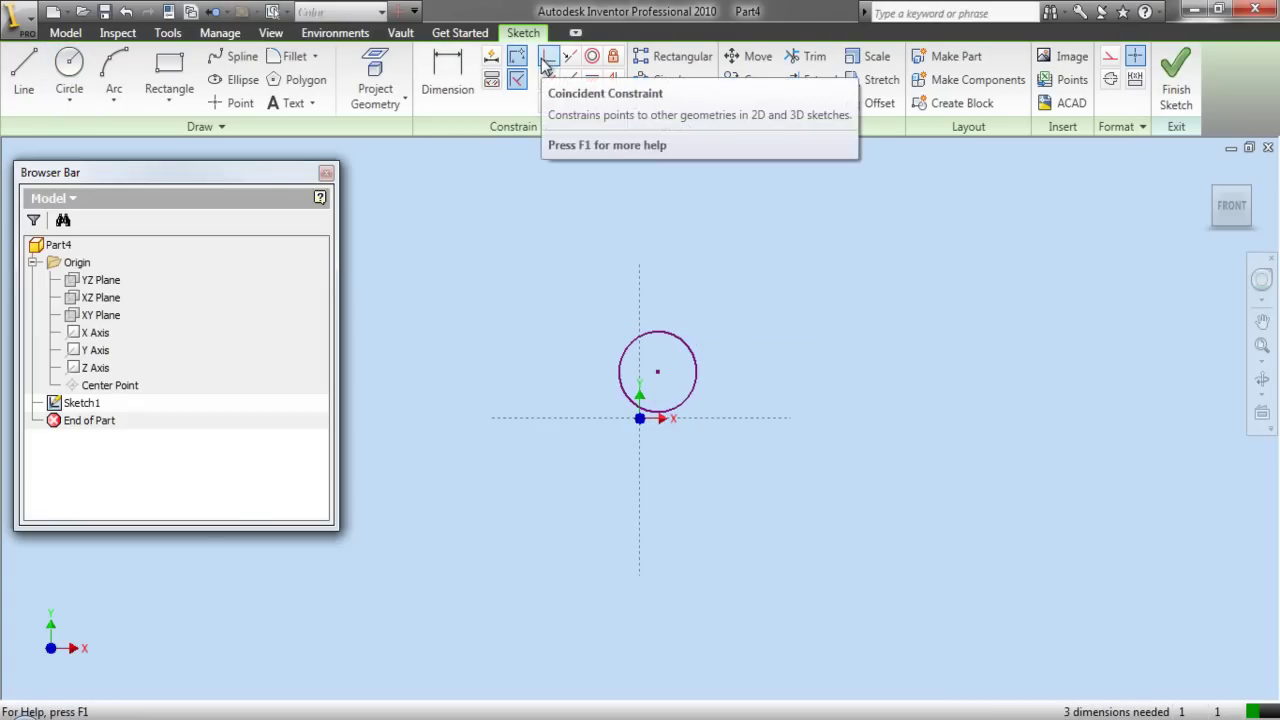
Constrain the circle's center coincident with the sketch origin.
left_click(658, 375)
left_click(641, 418)
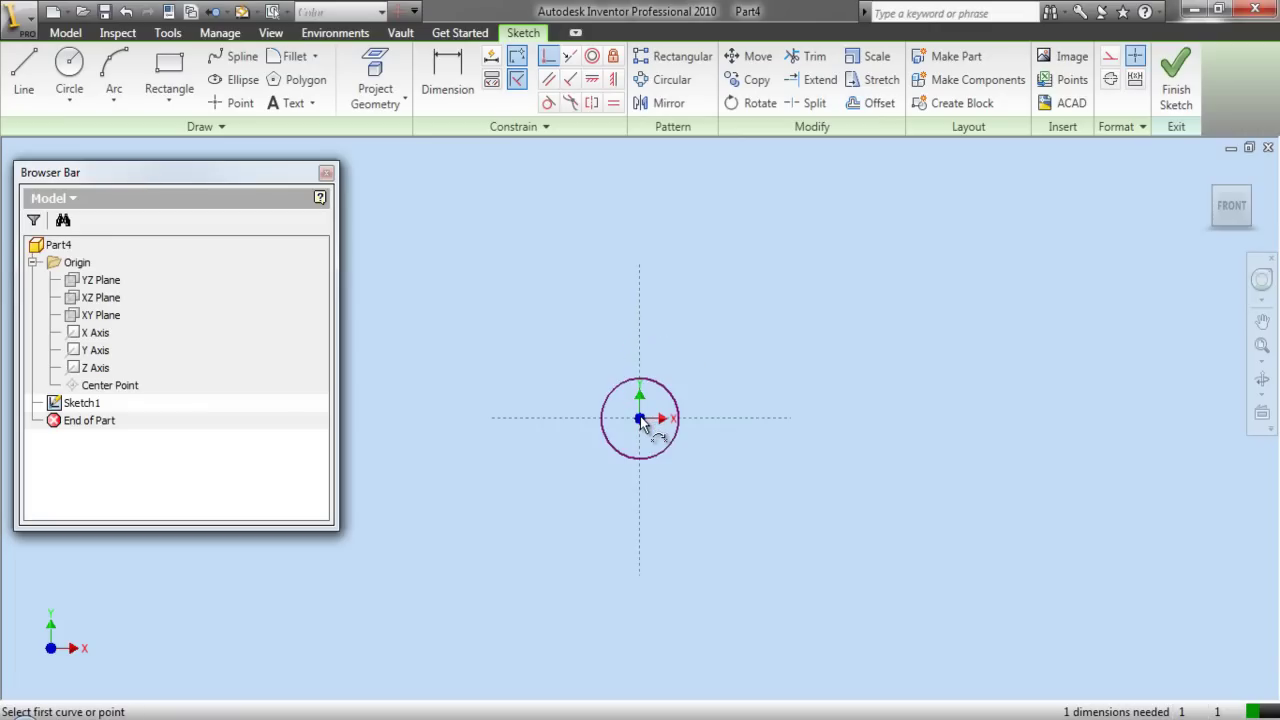
right_click(636, 333)
left_click(651, 343)
Dimension the circle's diameter as 0.25 in and finish the sketch.
key("d")
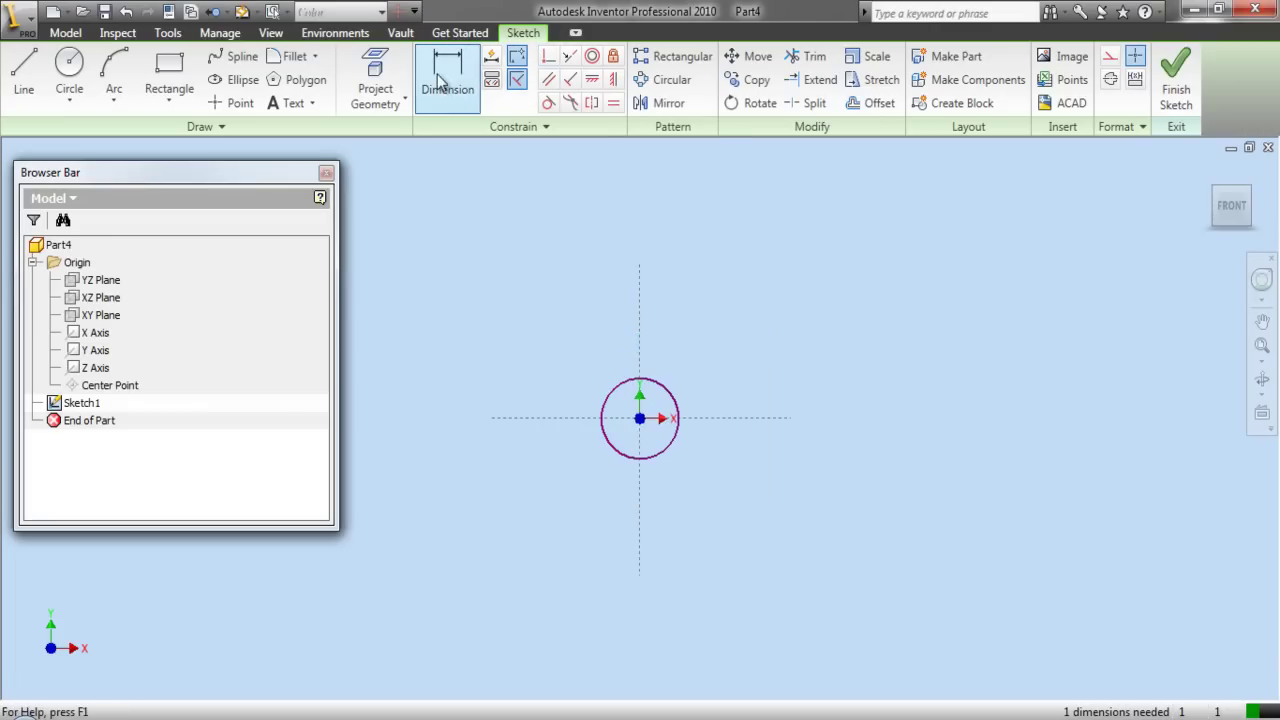
left_click(605, 411)
left_click(620, 412)
type(".")
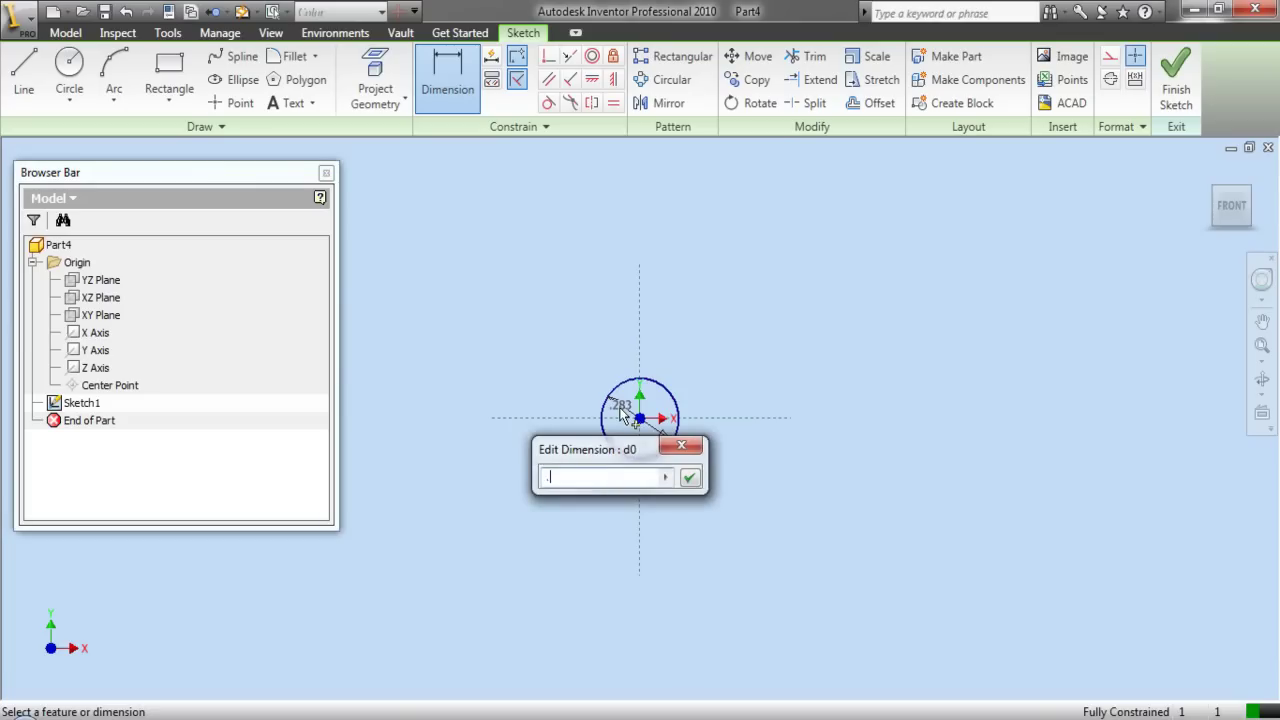
type("25")
key("Return")
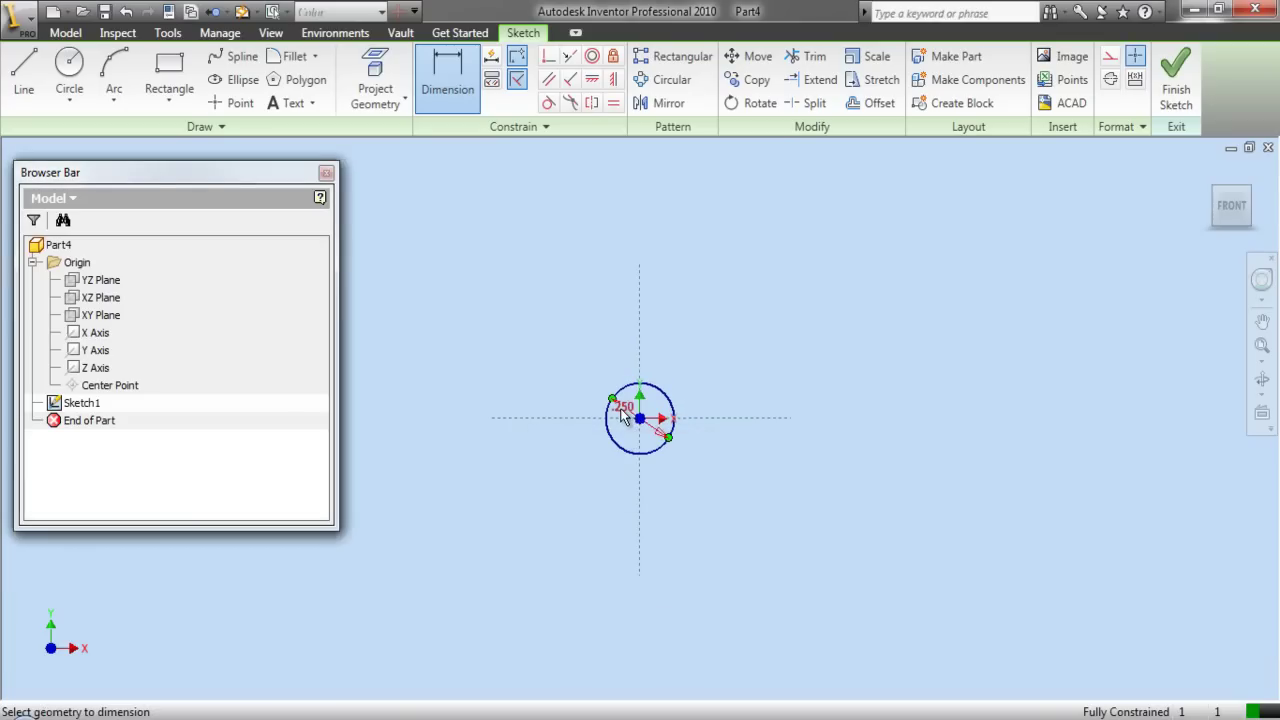
left_click(745, 362)
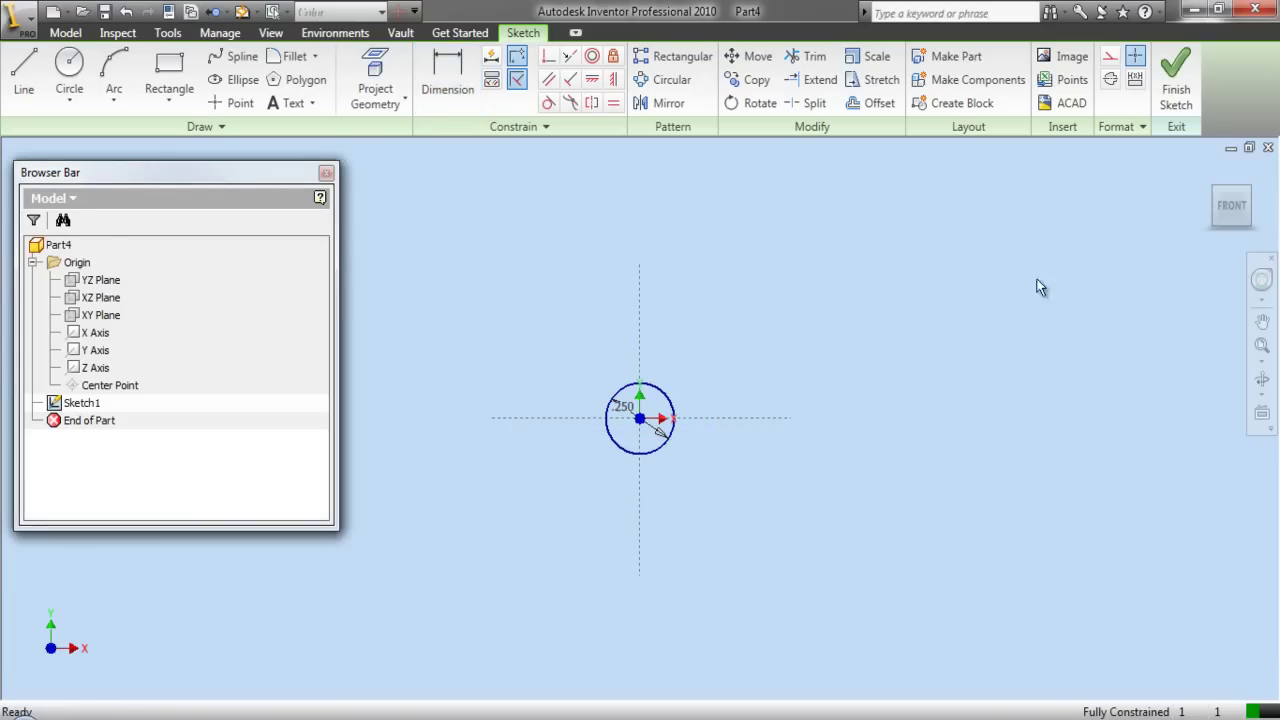
left_click(1175, 85)
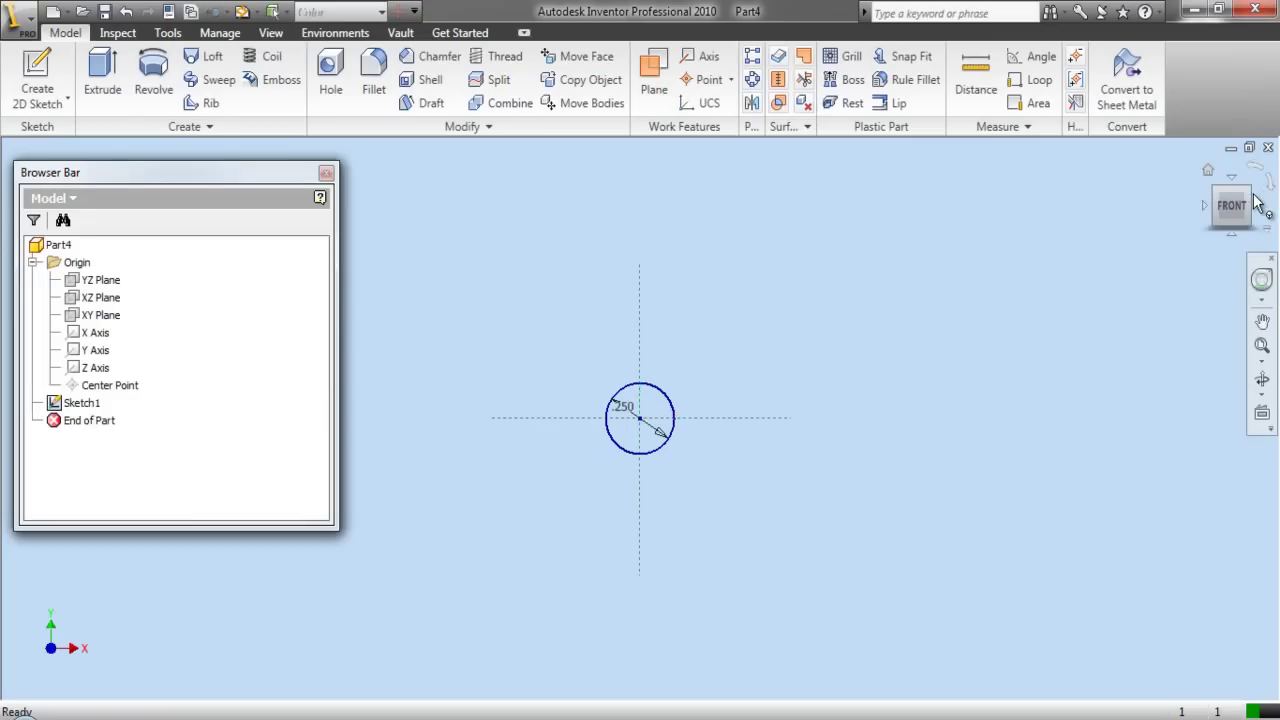
Extrude the 0.25 in circle 5 in to form the hinge pin's shaft.
left_click(1248, 192)
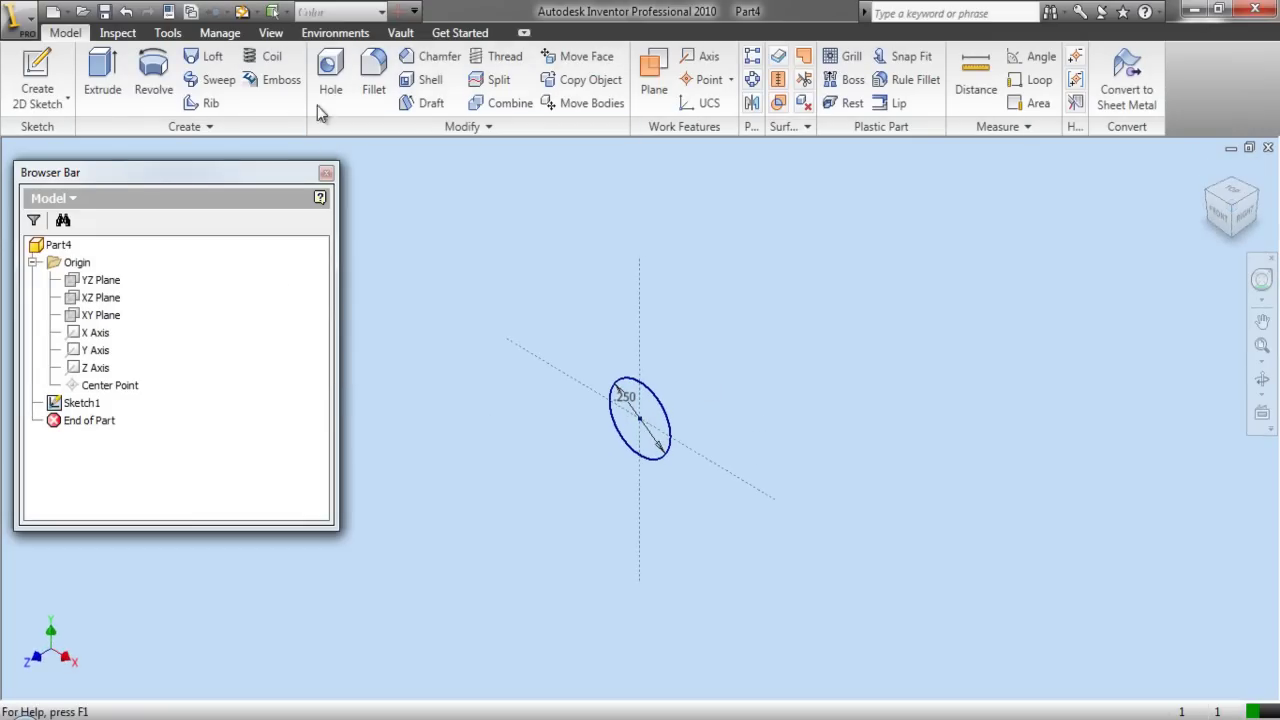
left_click(103, 75)
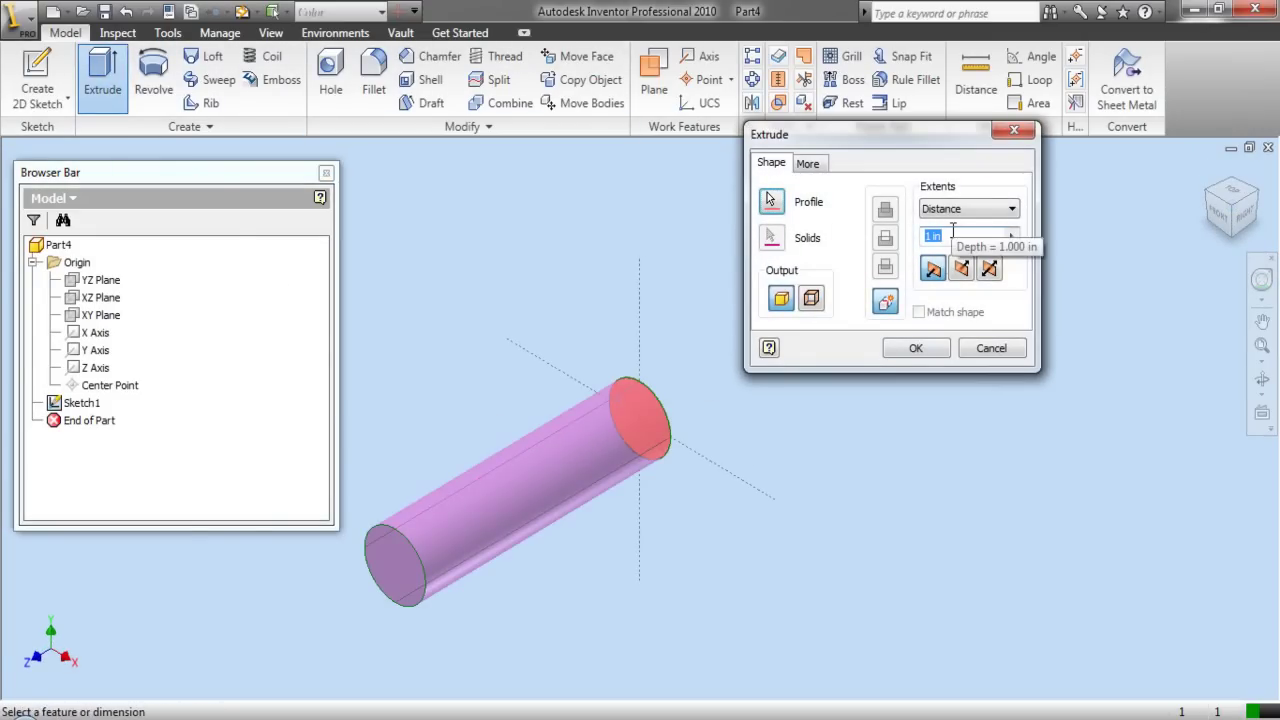
type("5")
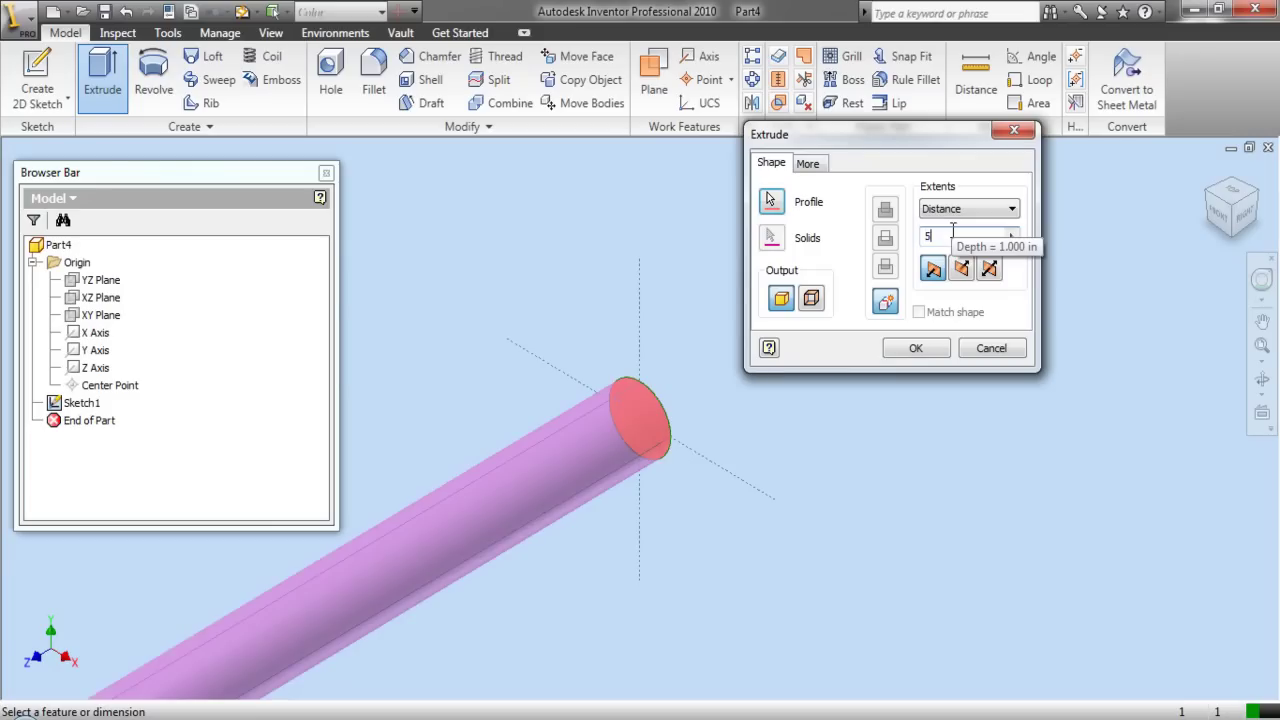
key("Return")
key("Home")
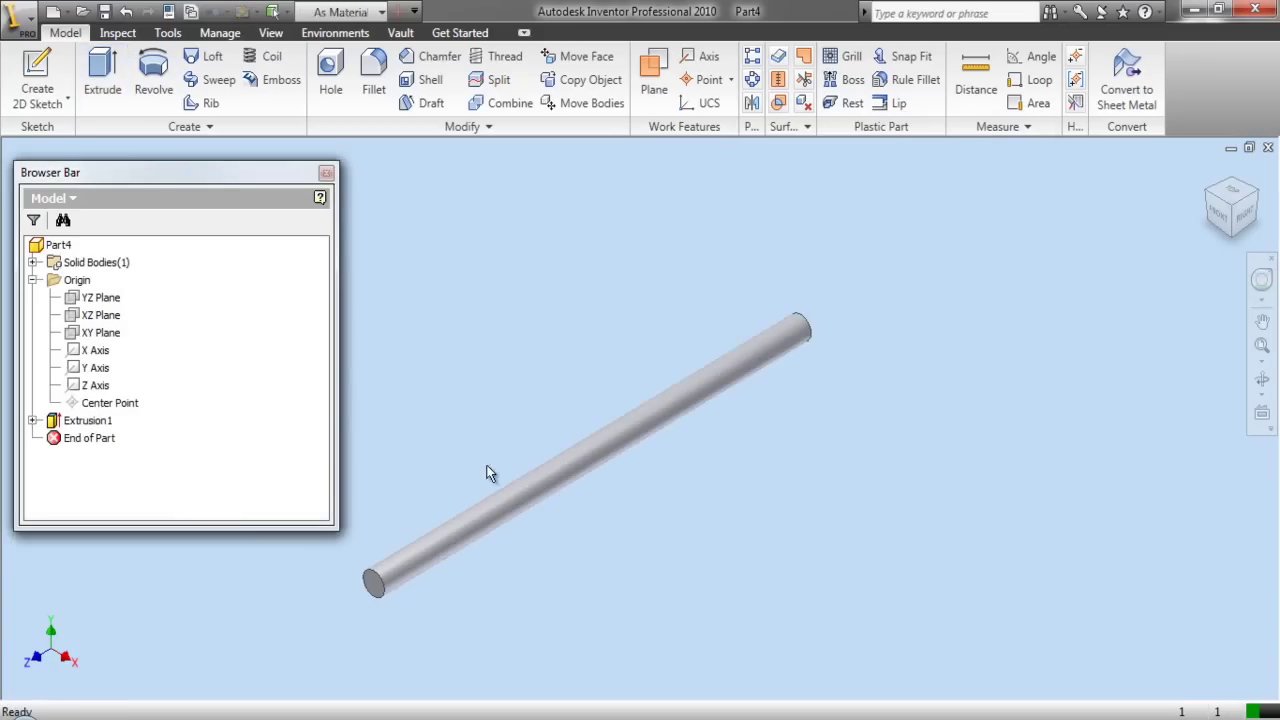
Start a sketch on the YZ origin plane and project the pin's near end edge as construction geometry.
scroll(450, 510, "up", 4)
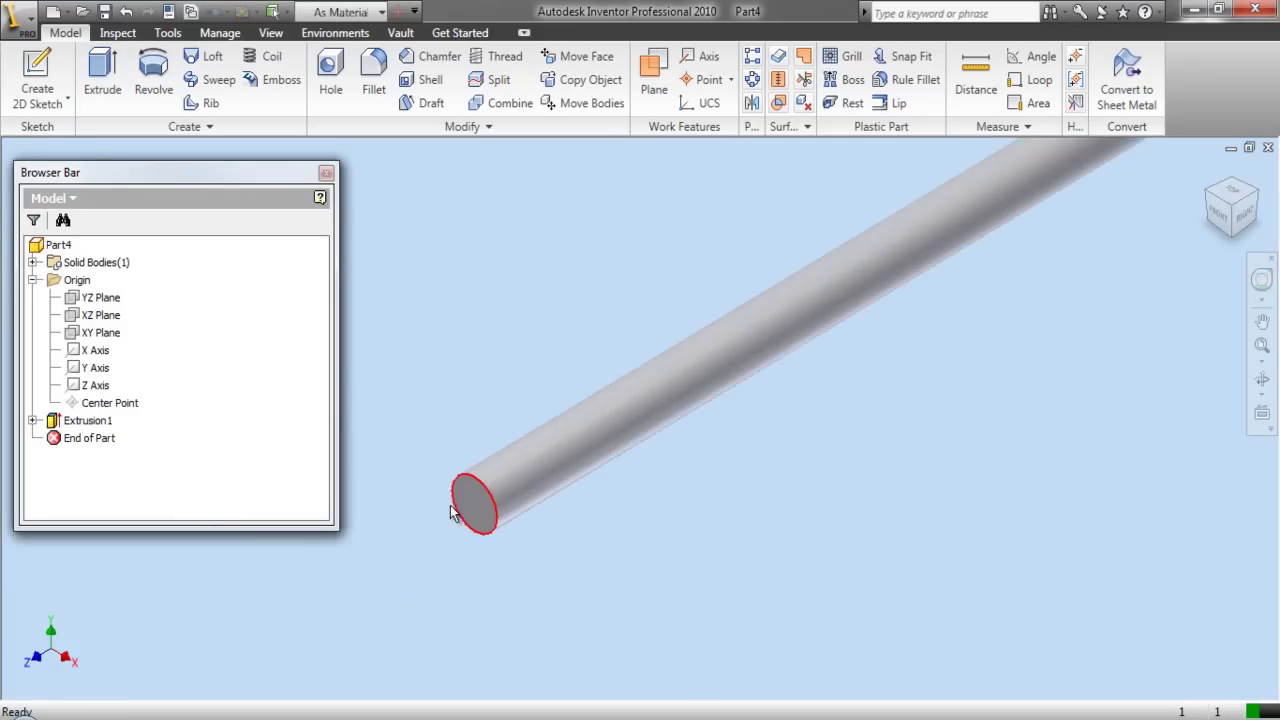
right_click(78, 302)
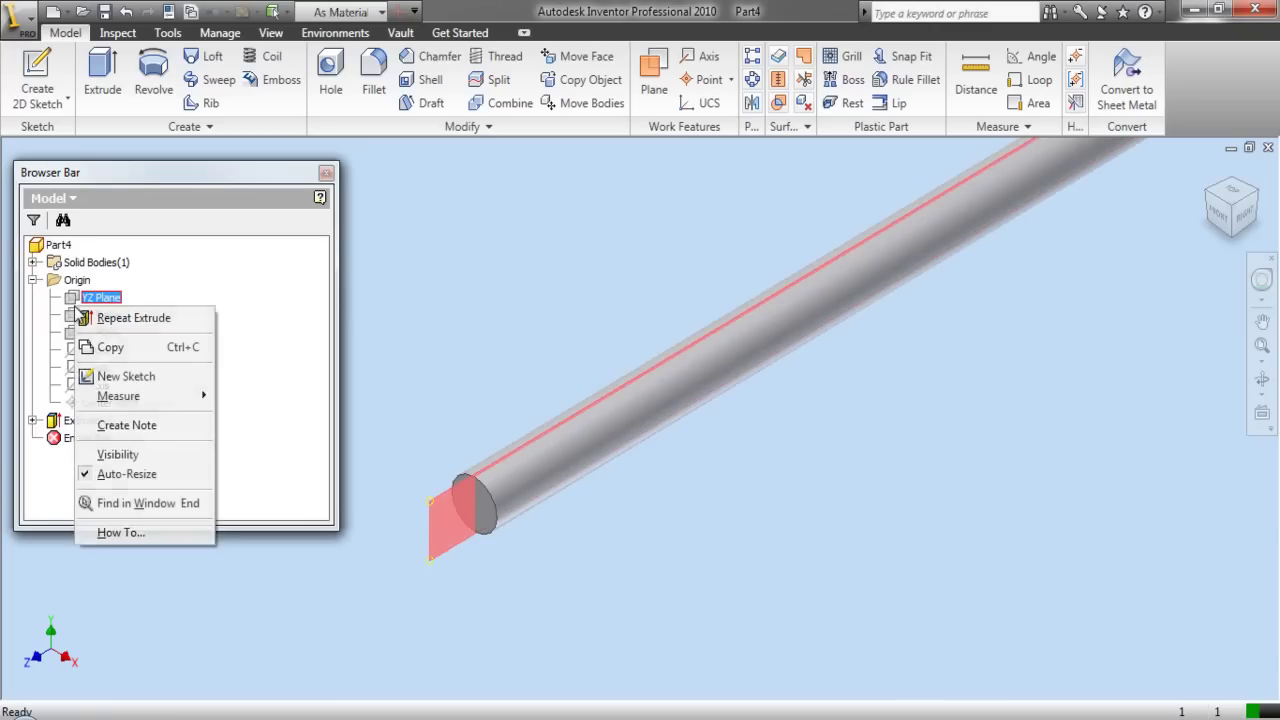
left_click(134, 381)
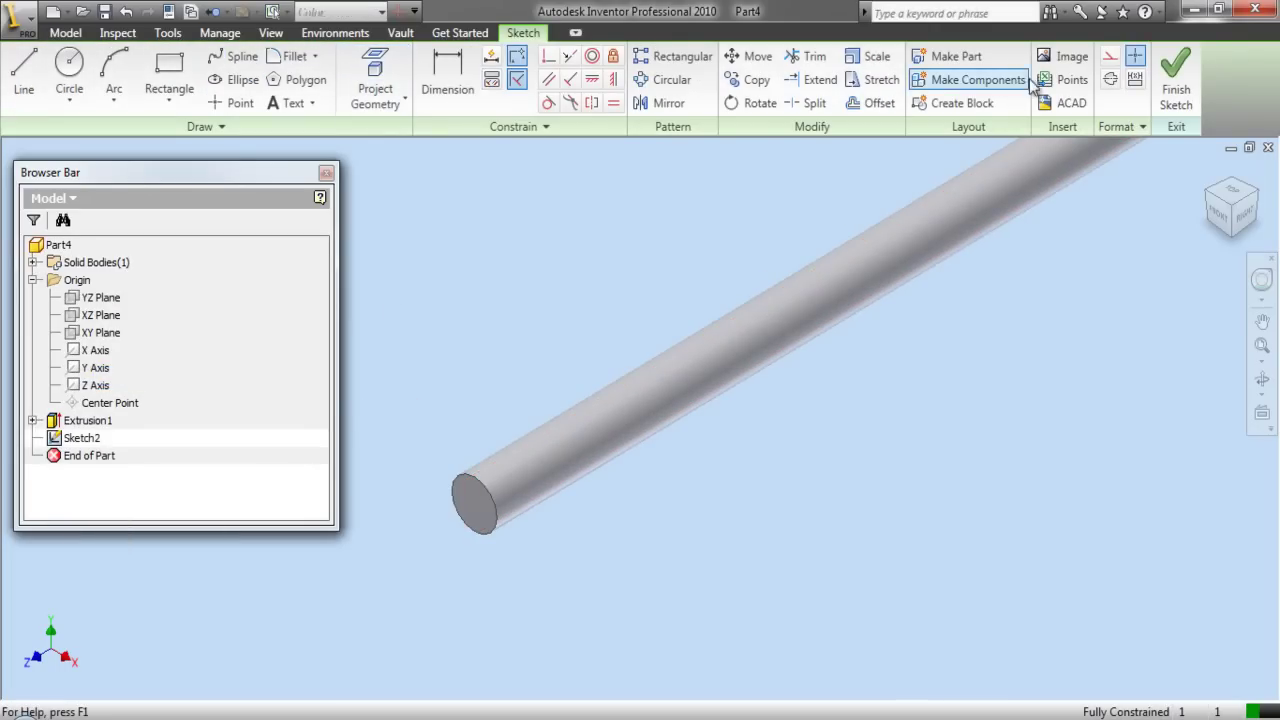
left_click(377, 75)
left_click(460, 487)
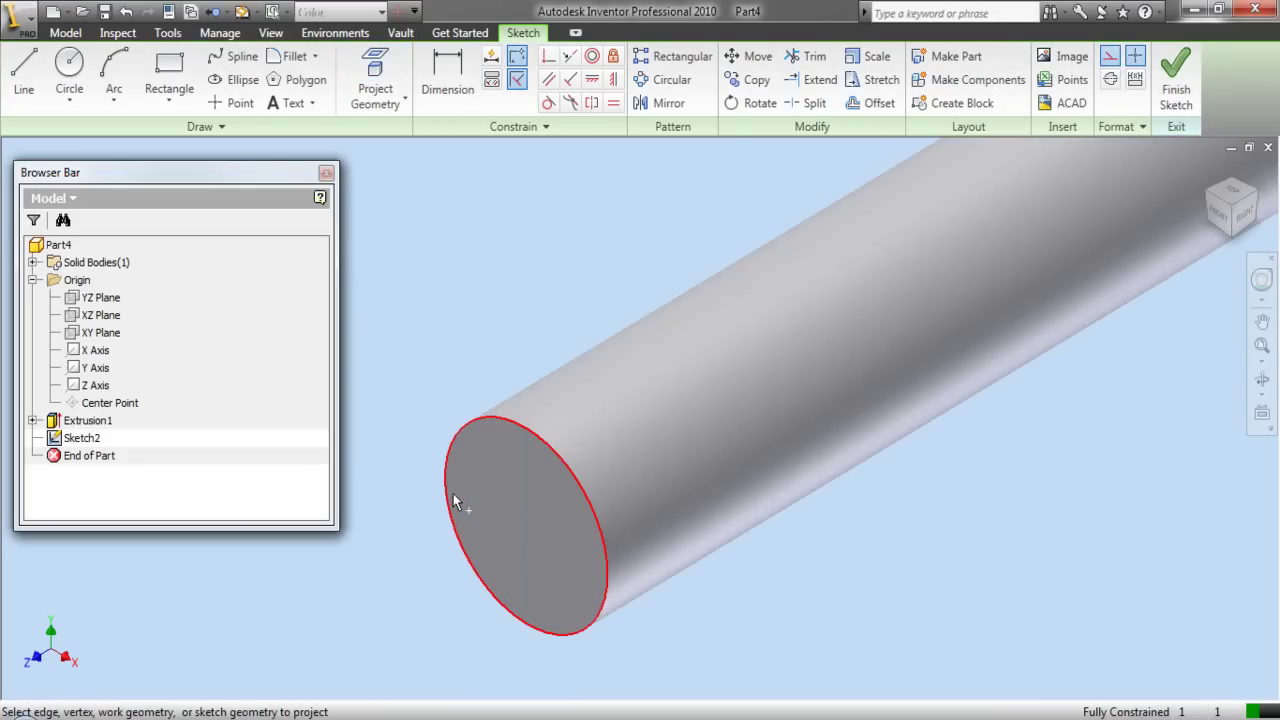
left_click(440, 507)
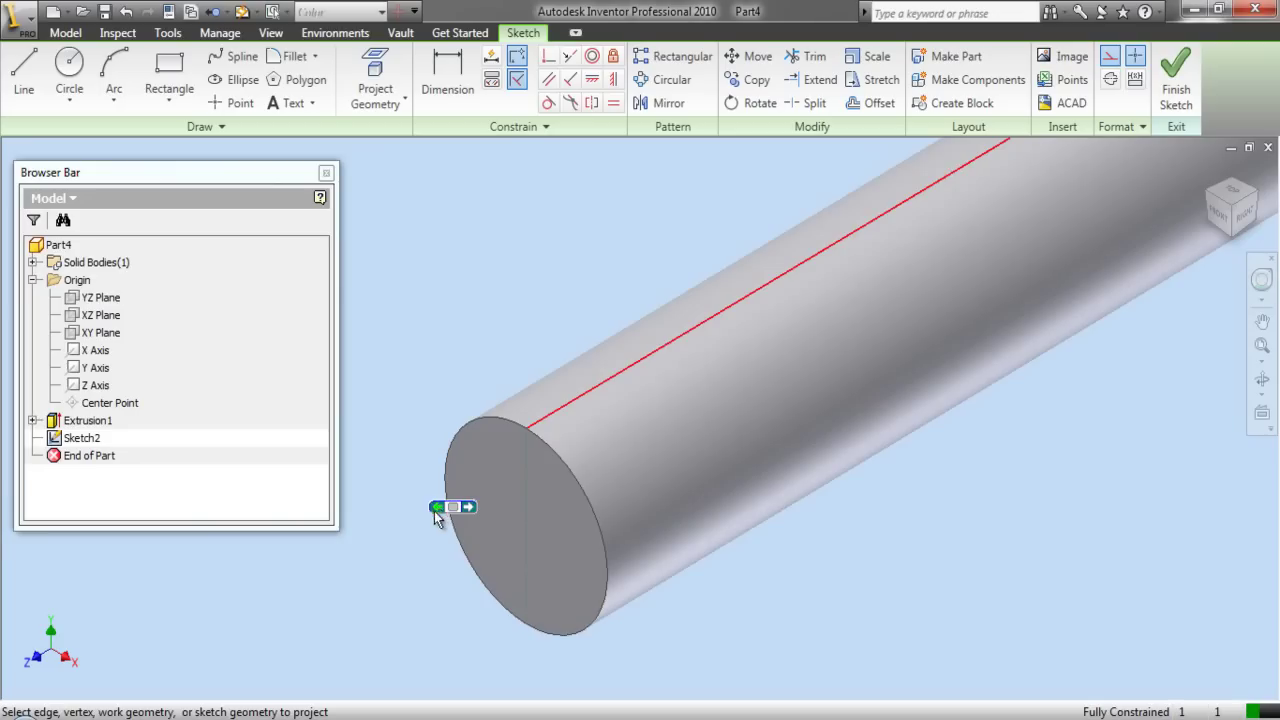
scroll(525, 520, "up", 3)
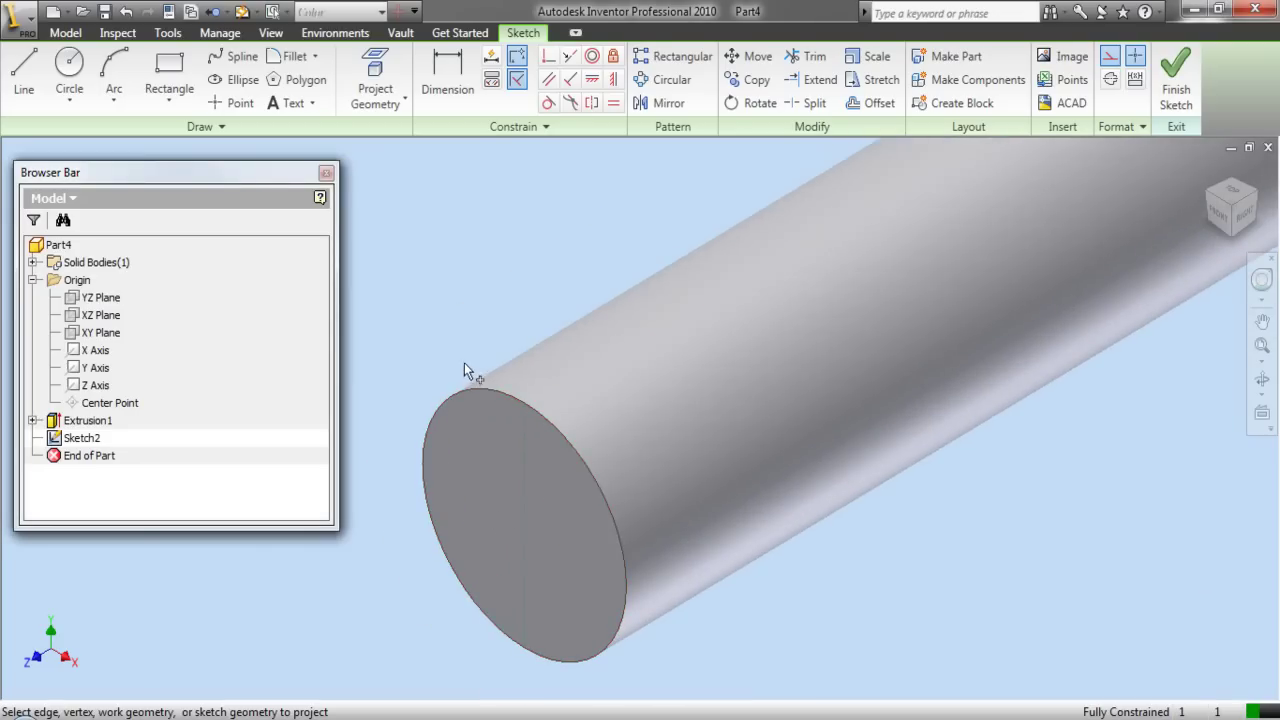
right_click(464, 364)
left_click(485, 372)
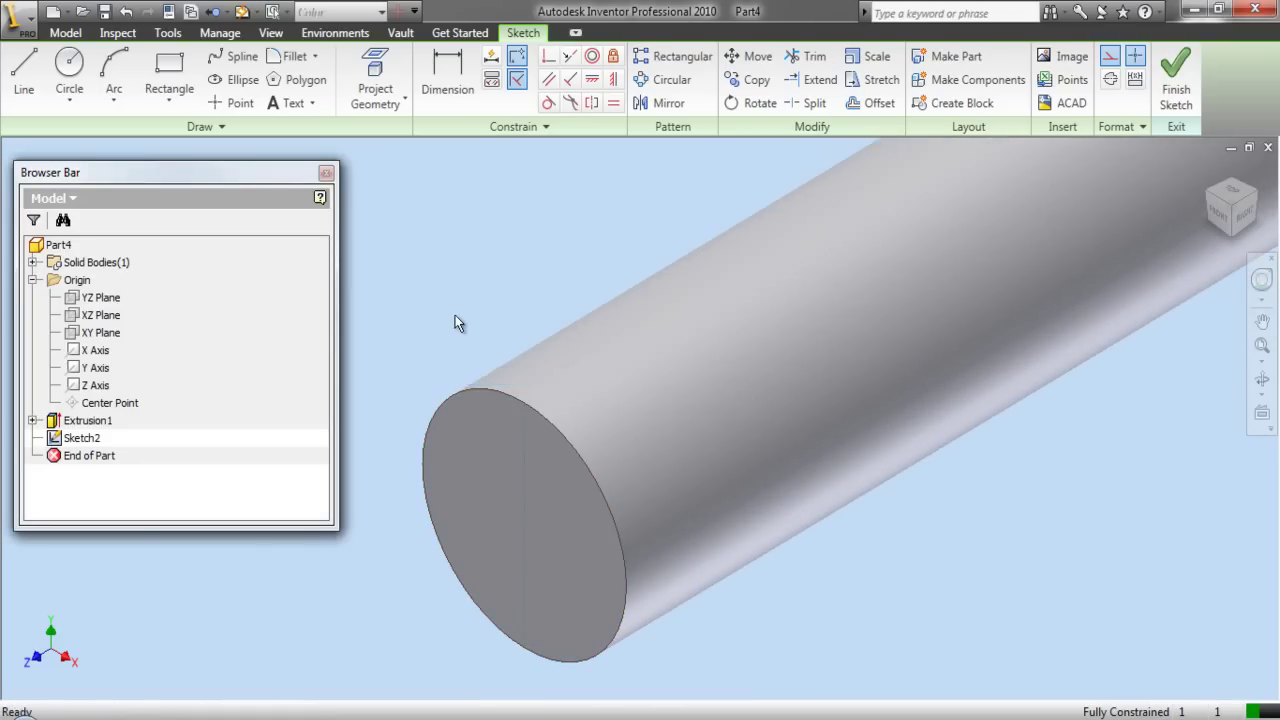
Slice the graphics at the sketch plane and draw a construction line about 0.047 in long outward from the end face's center.
left_click(270, 32)
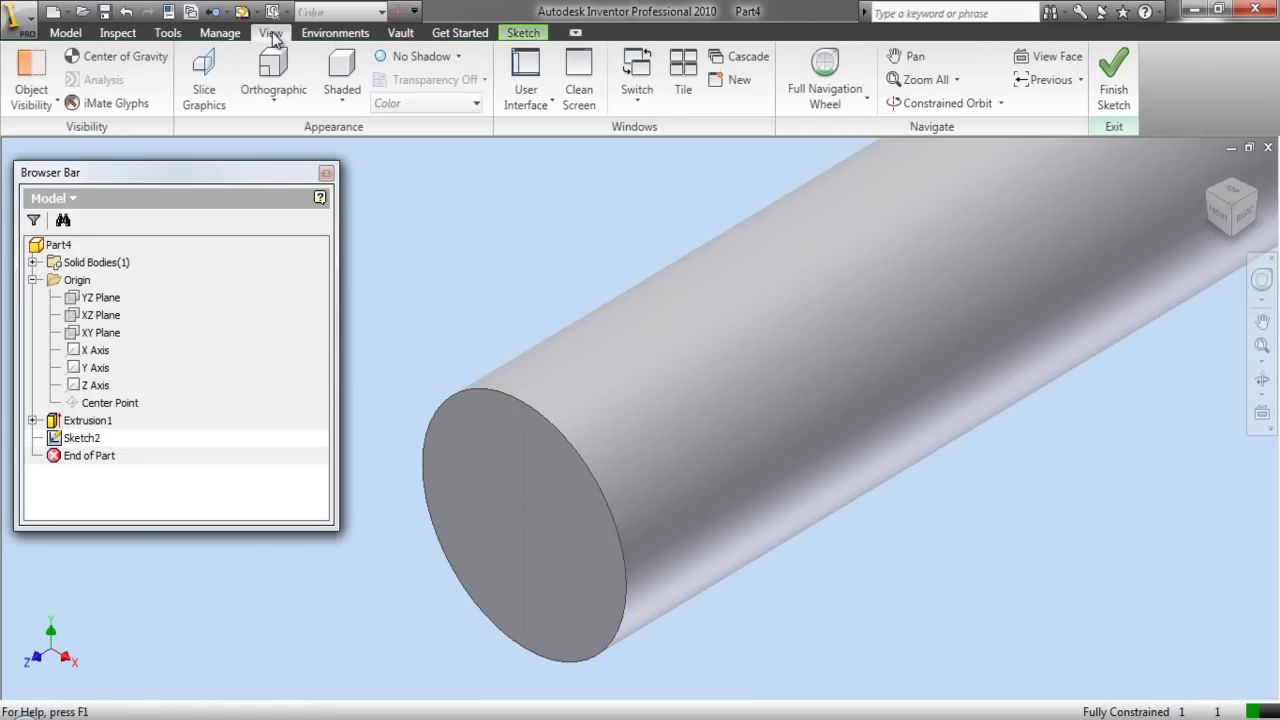
left_click(207, 75)
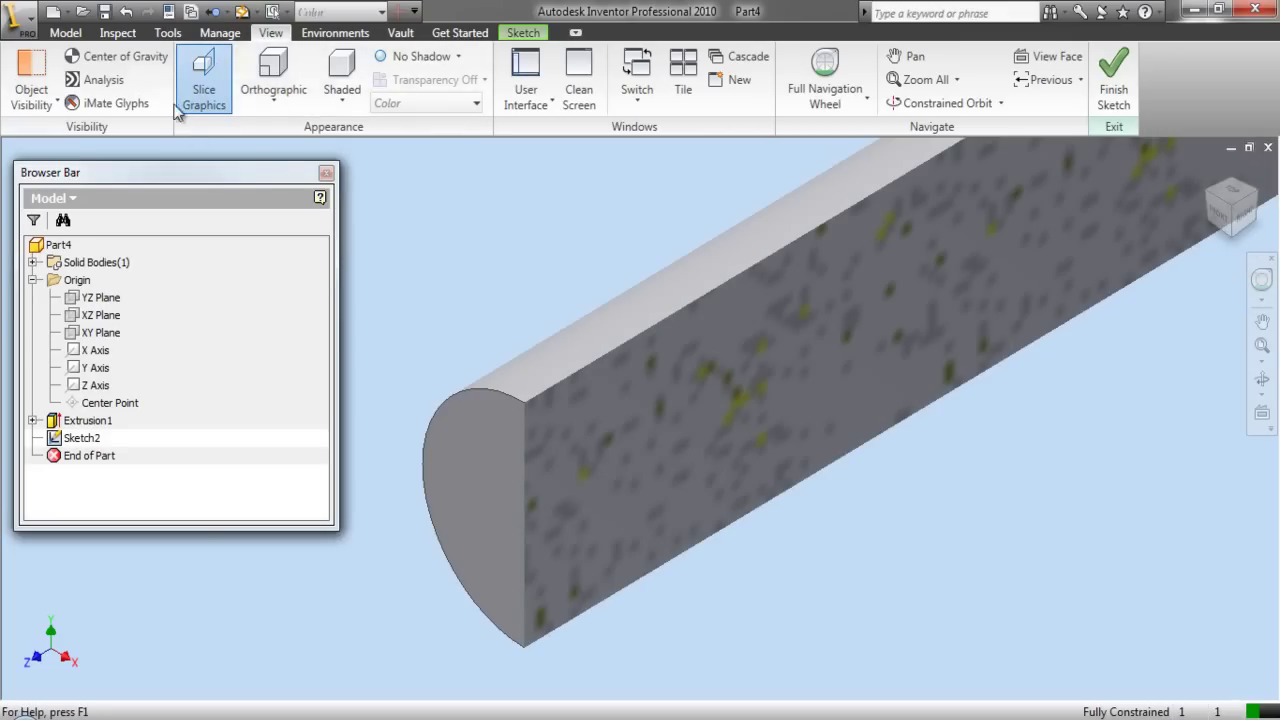
left_click(512, 33)
left_click(24, 75)
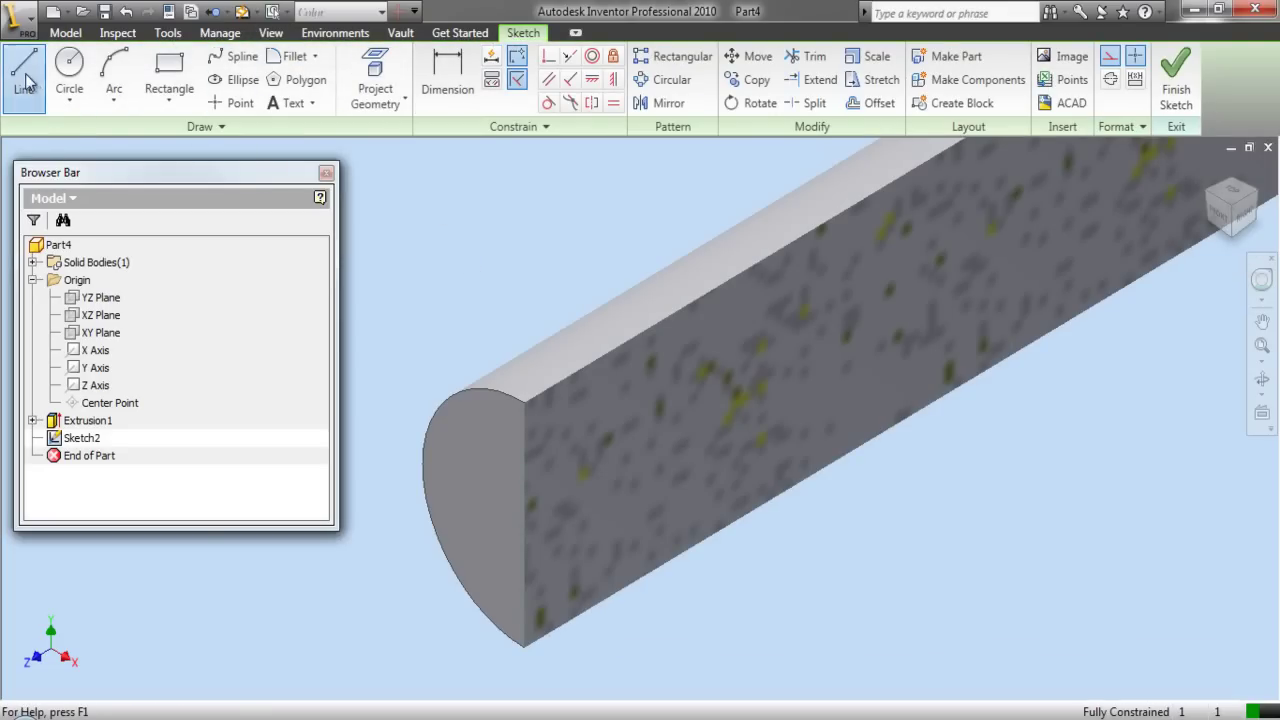
left_click(524, 524)
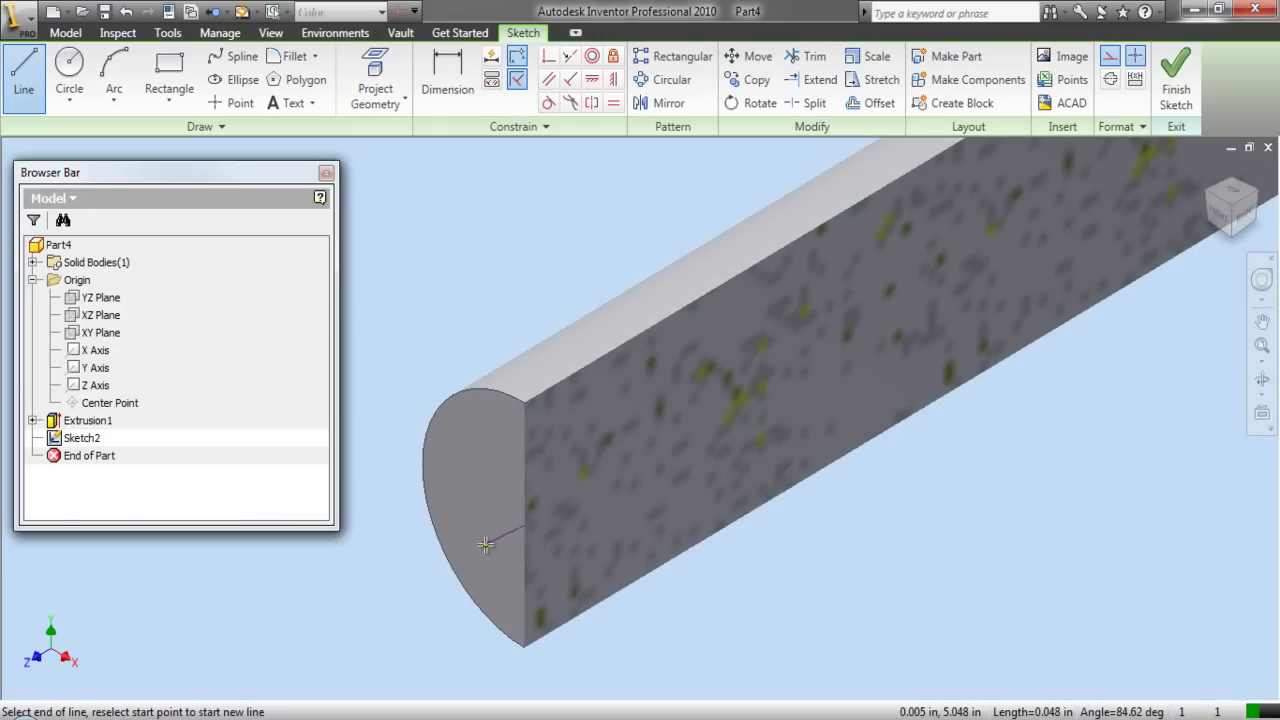
right_click(471, 507)
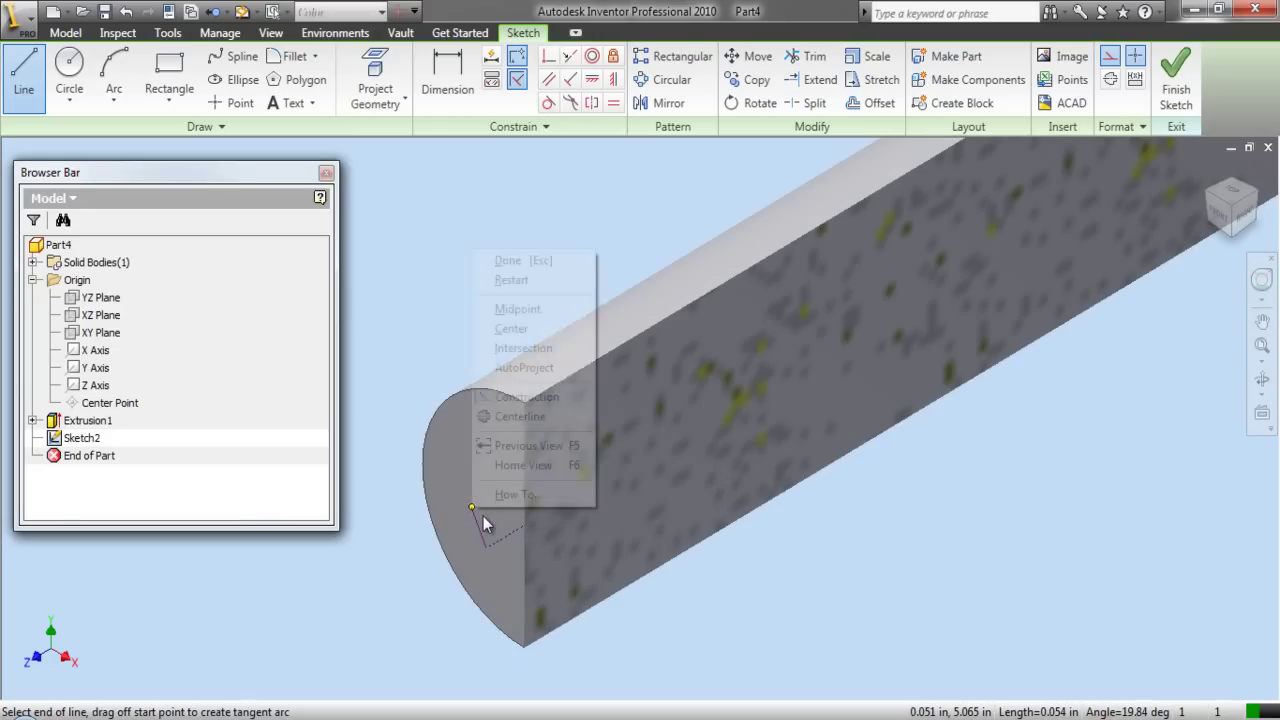
left_click(505, 262)
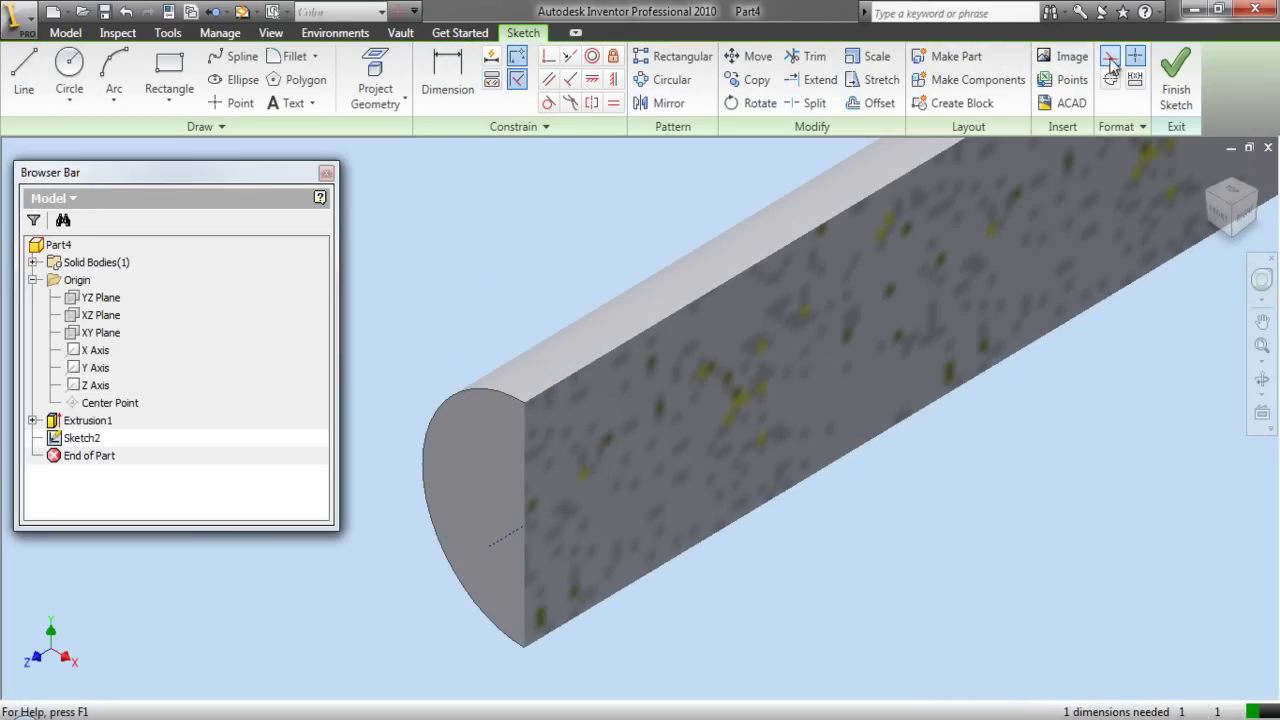
Turn off construction mode and dimension the construction line's length as 0.031 in.
left_click(433, 92)
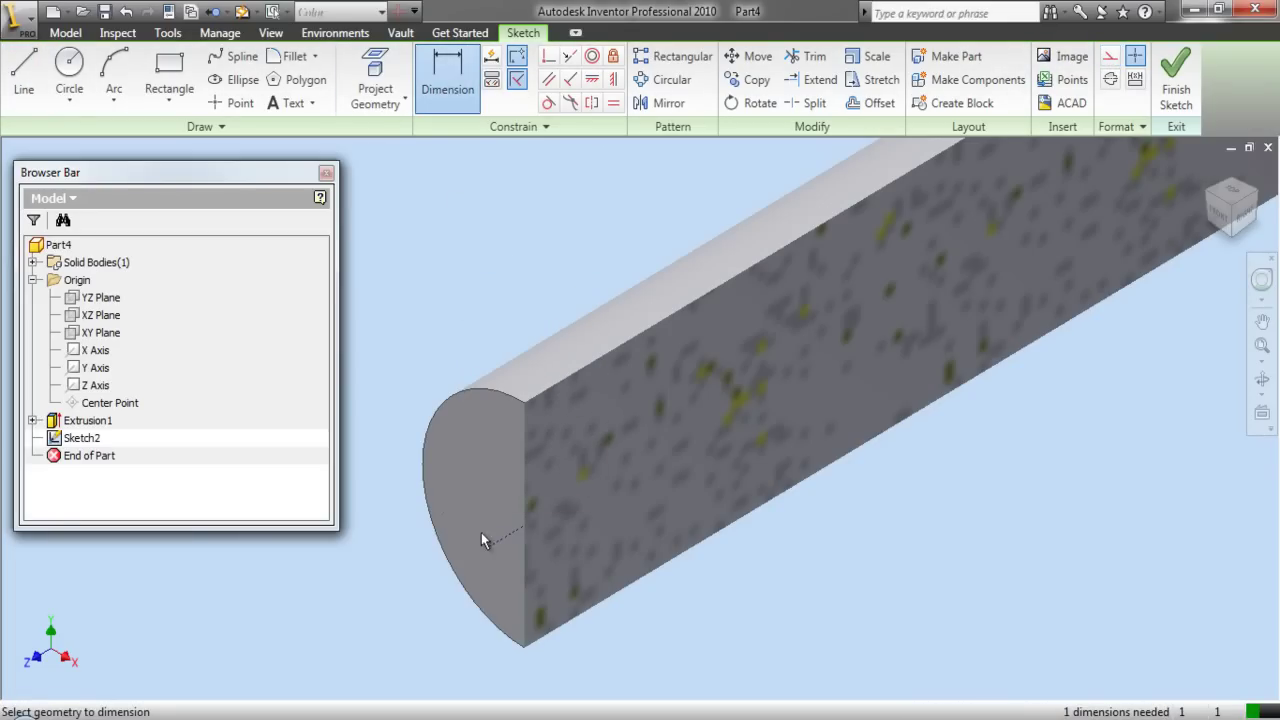
left_click(507, 564)
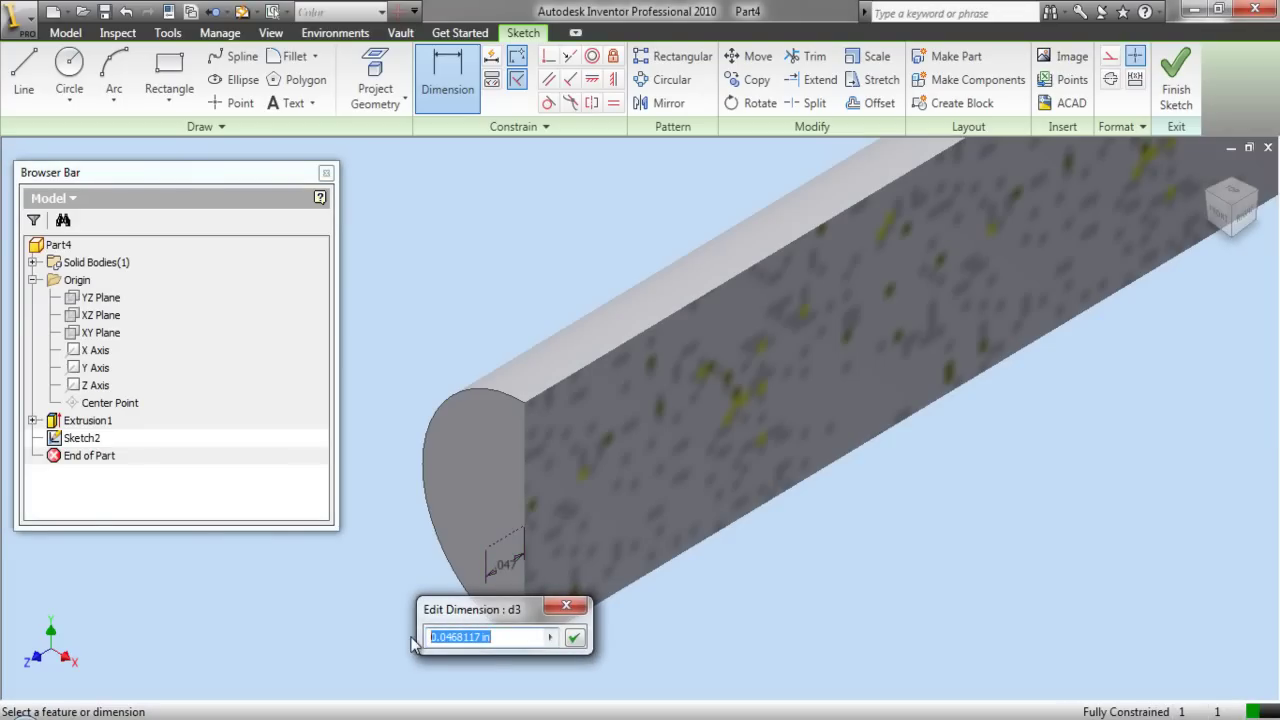
type(".")
key("Return")
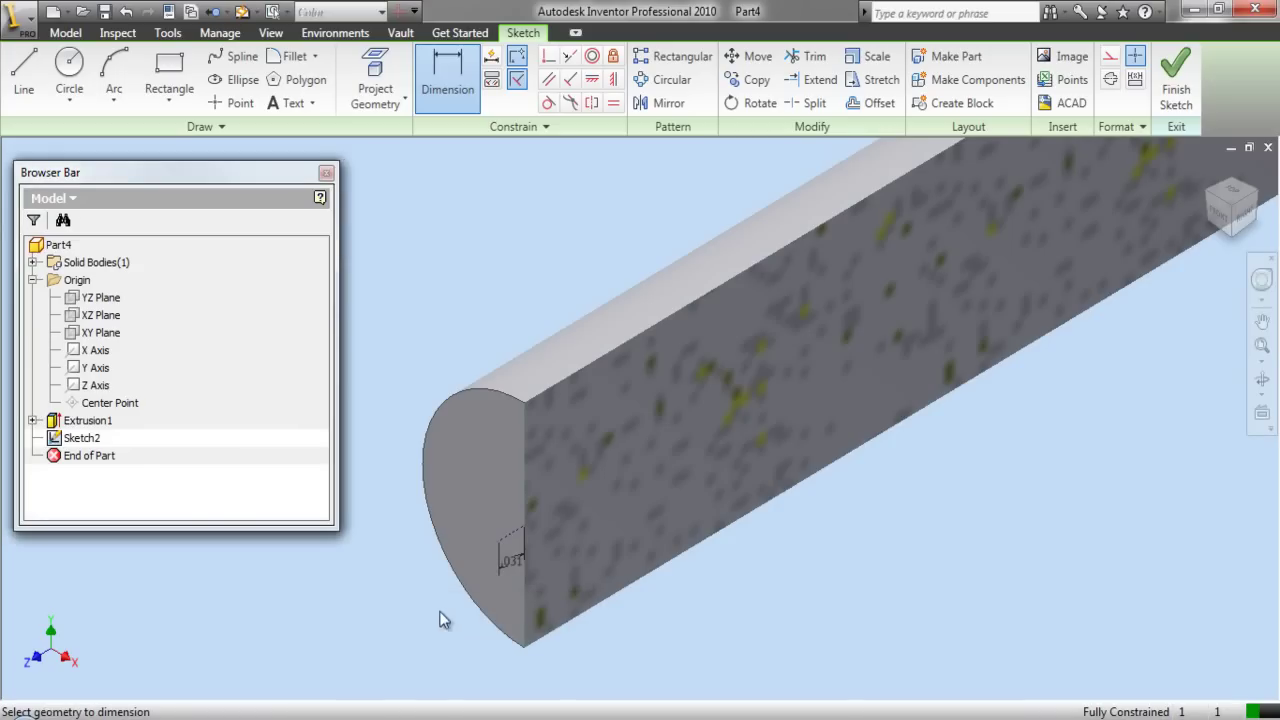
scroll(412, 572, "down", 3)
scroll(436, 572, "up", 3)
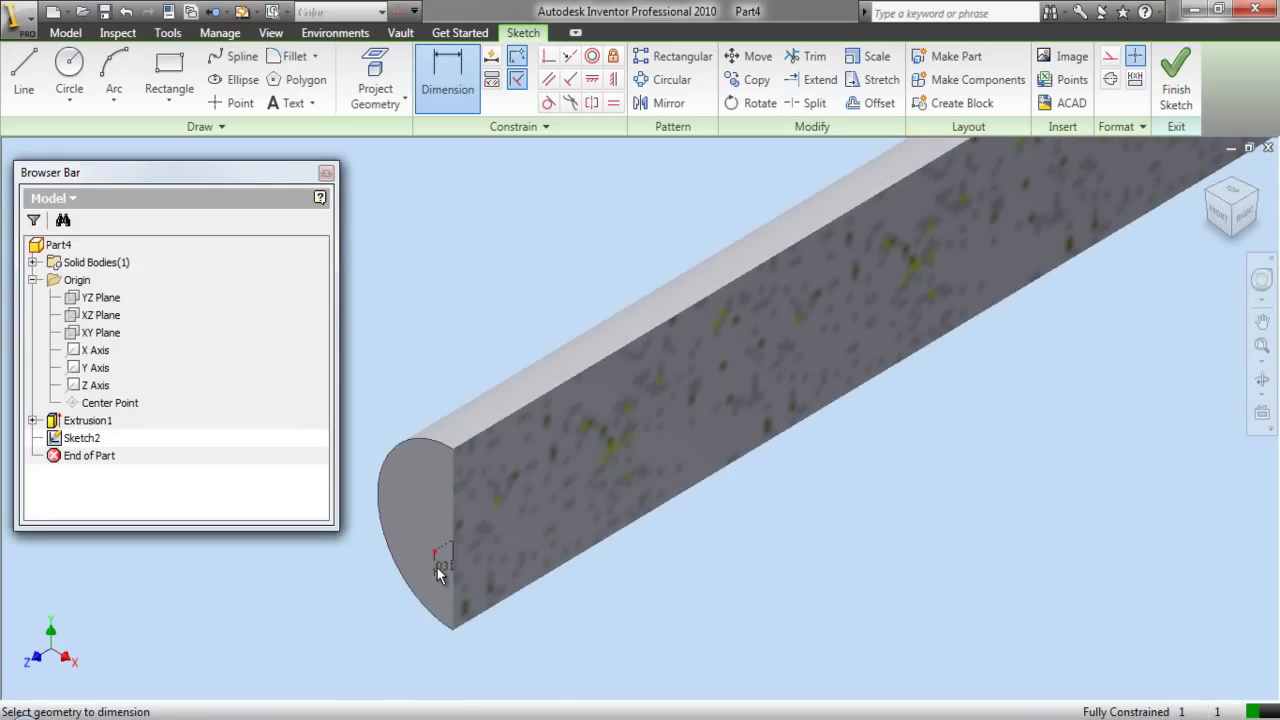
Sketch a short vertical line just beyond the outer end of the 0.031 in construction line.
left_click(23, 72)
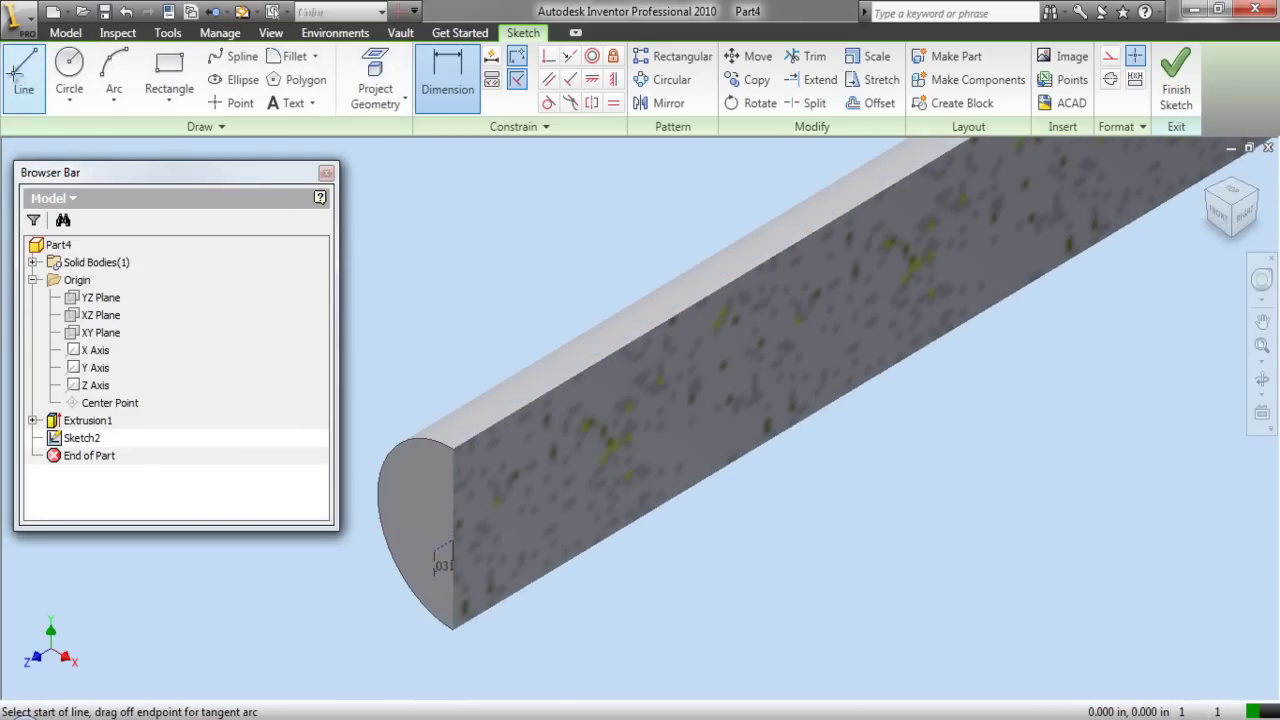
scroll(428, 554, "up", 1)
left_click(428, 548)
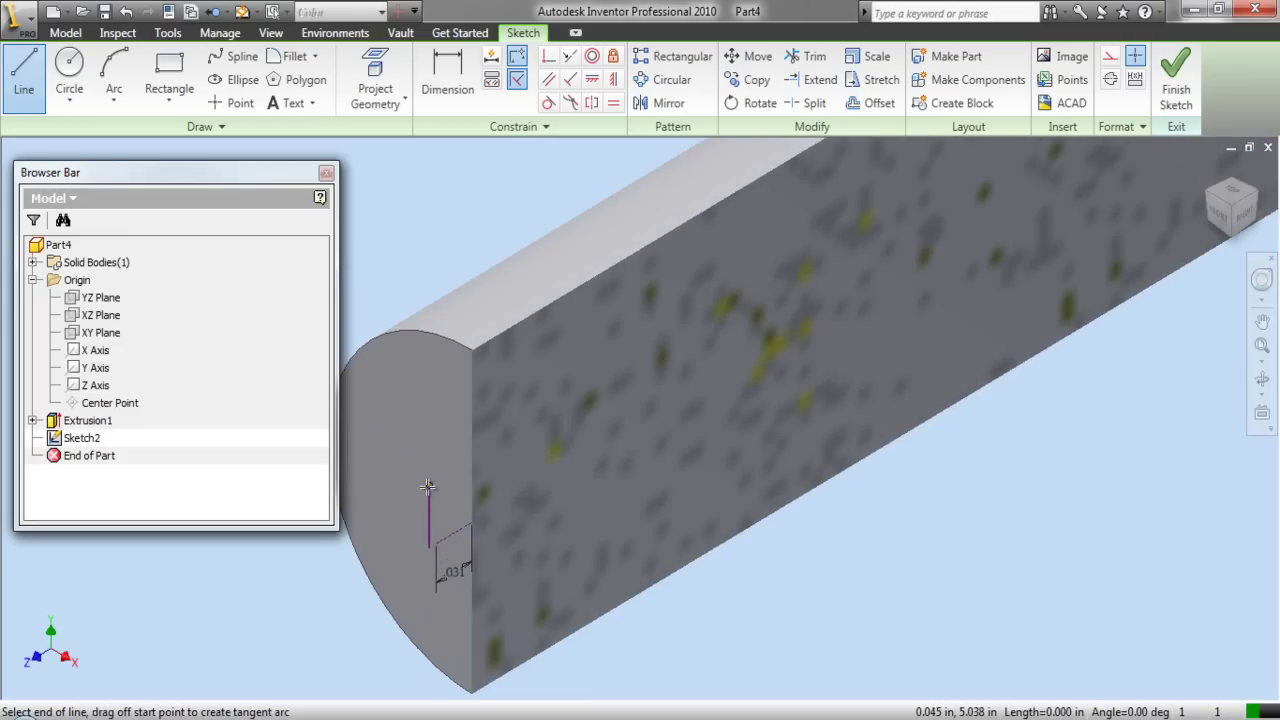
right_click(426, 450)
left_click(461, 461)
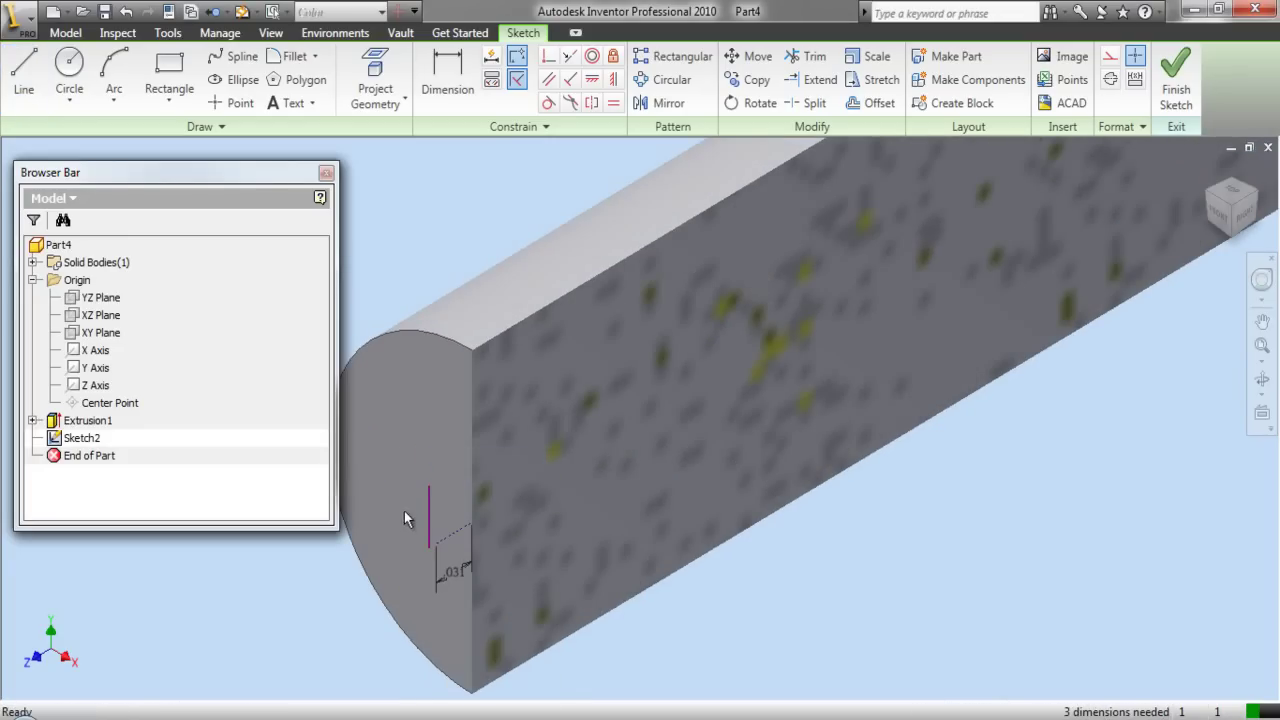
Constrain the vertical line's lower endpoint coincident with the outer end of the construction line.
scroll(395, 521, "down", 1)
scroll(417, 540, "up", 3)
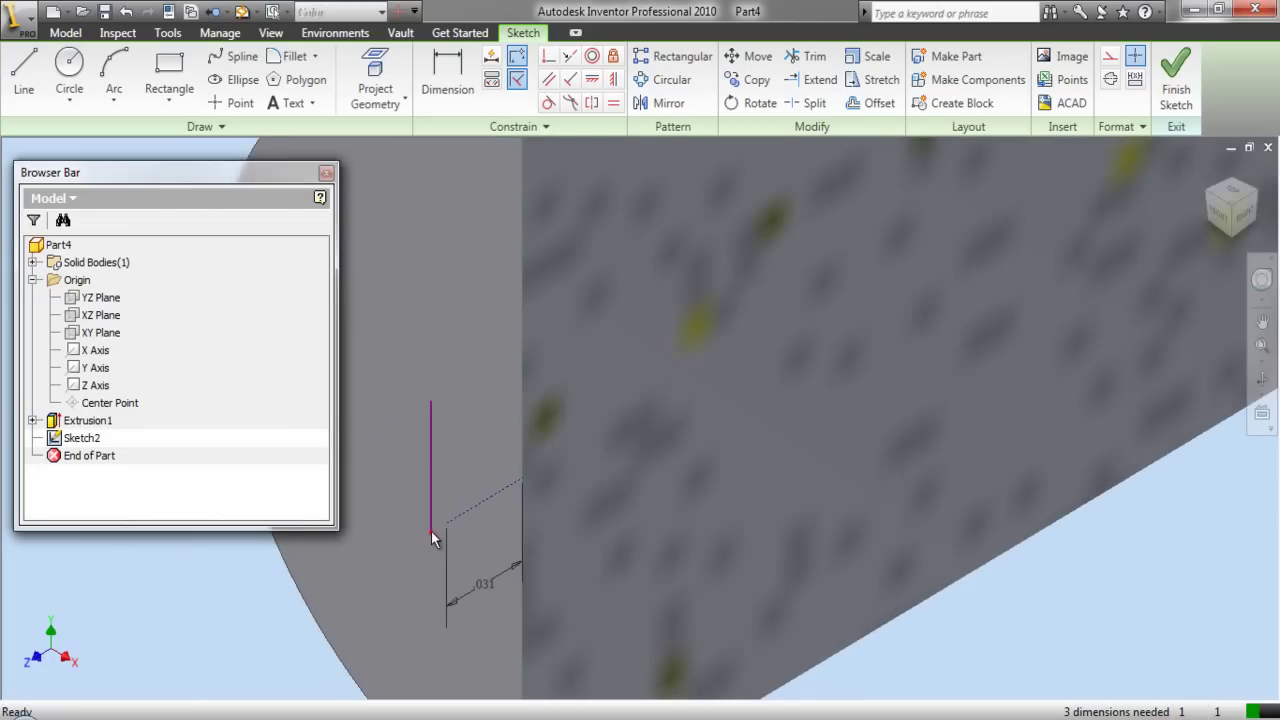
scroll(431, 531, "up", 2)
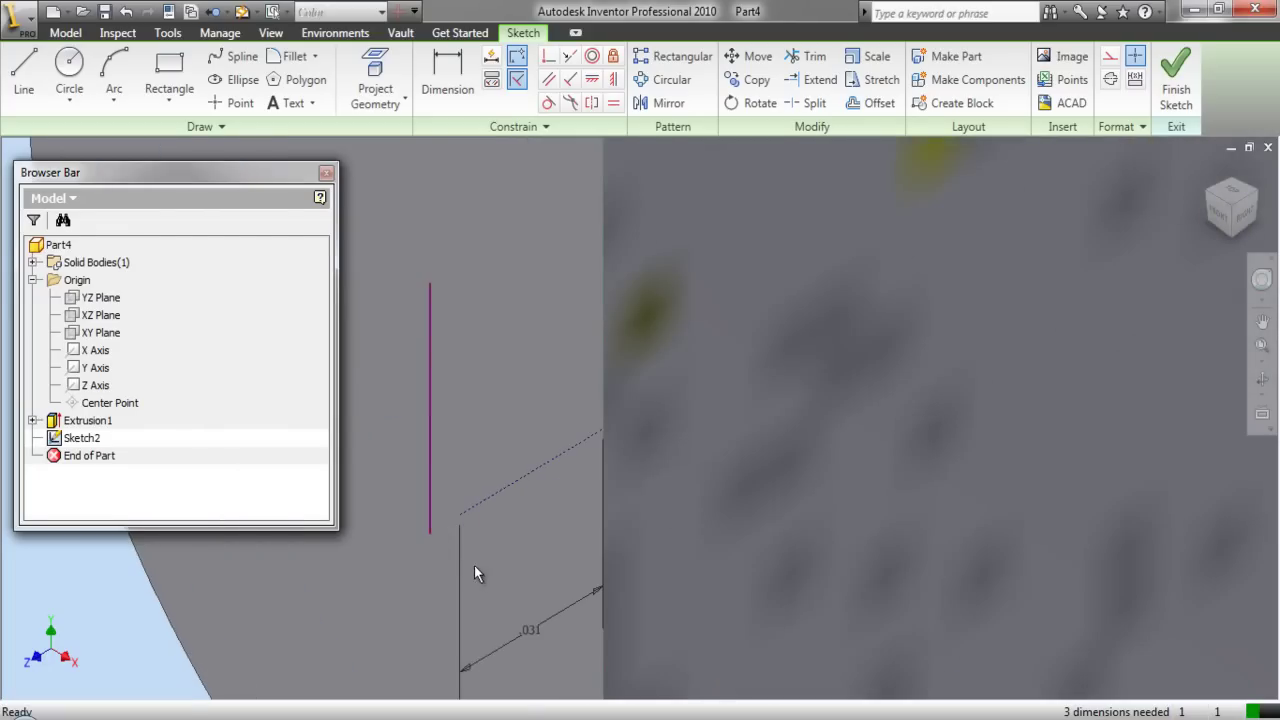
left_click(549, 56)
left_click(461, 514)
left_click(432, 535)
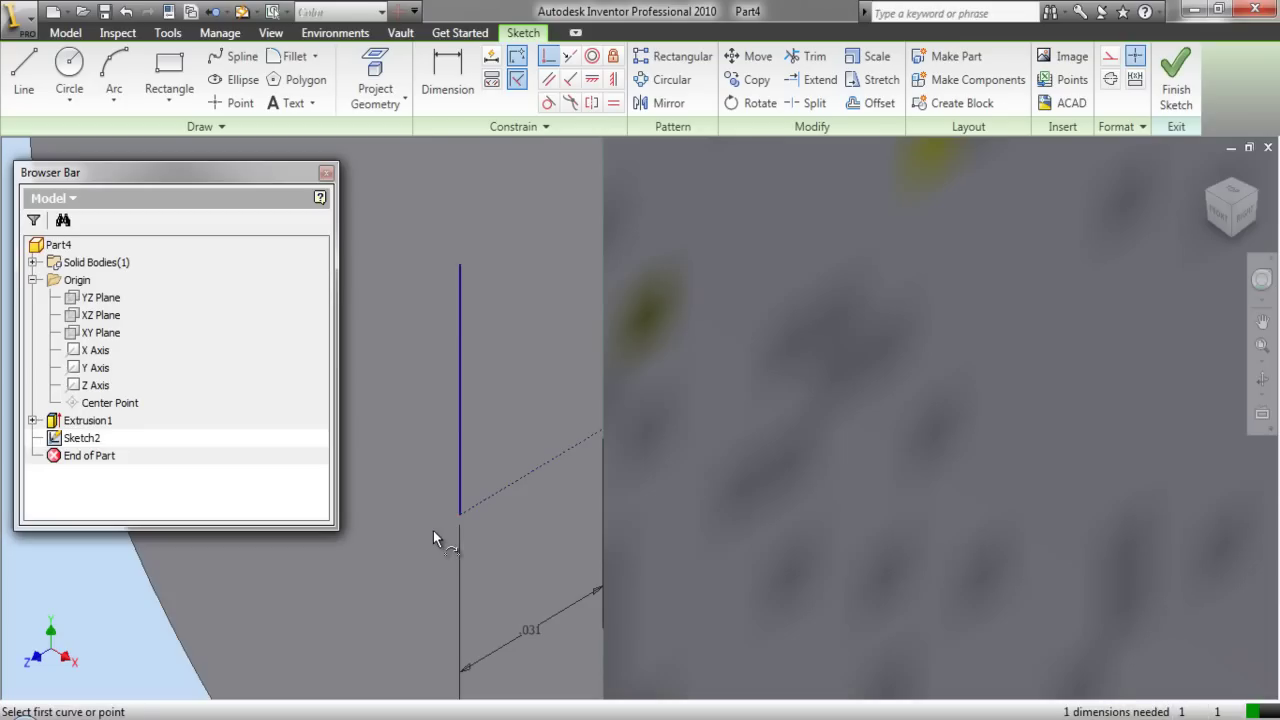
key("F5")
right_click(409, 530)
left_click(440, 532)
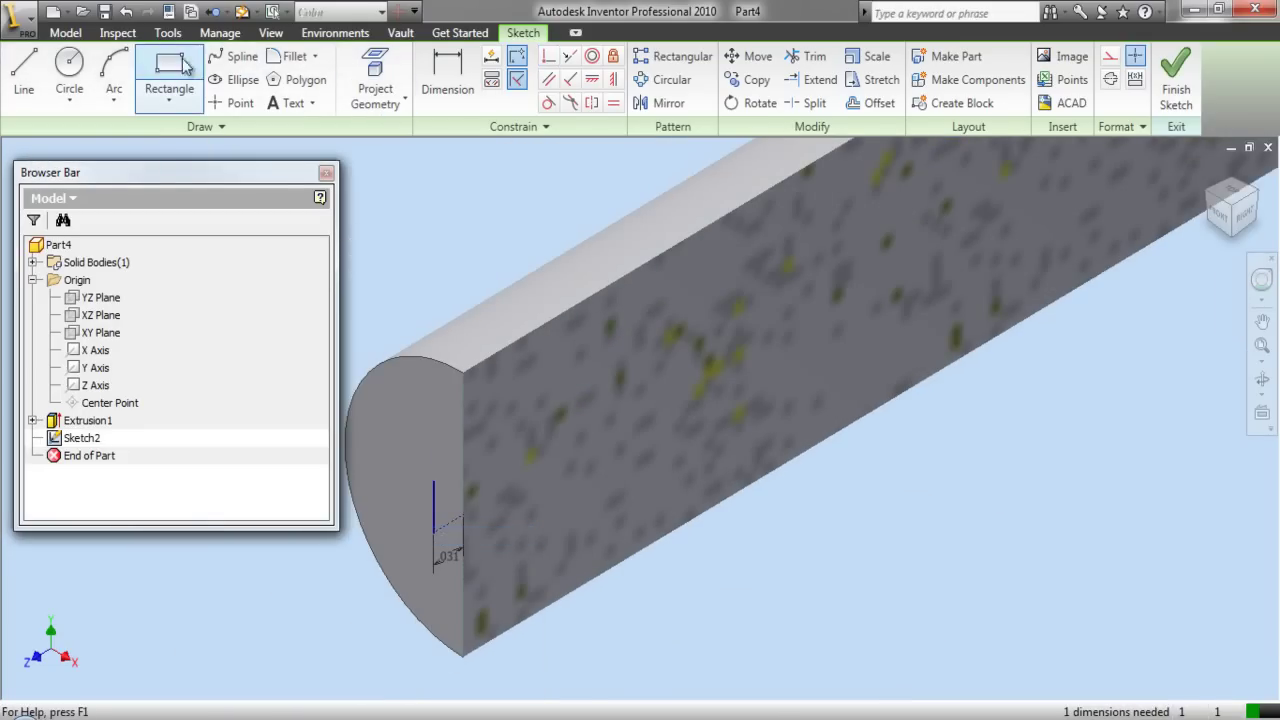
Draw a shallow three-point arc from the end face's upper edge to the outer end of the construction line, bulging outward.
left_click(125, 68)
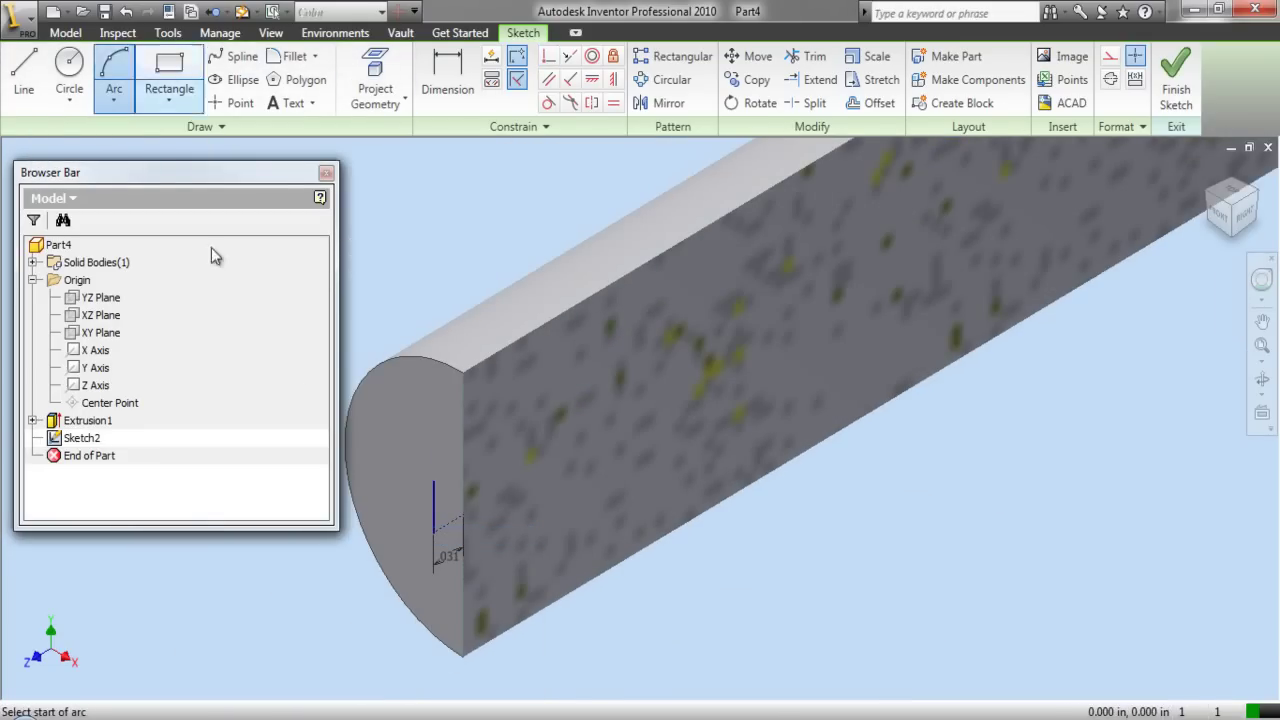
left_click(463, 374)
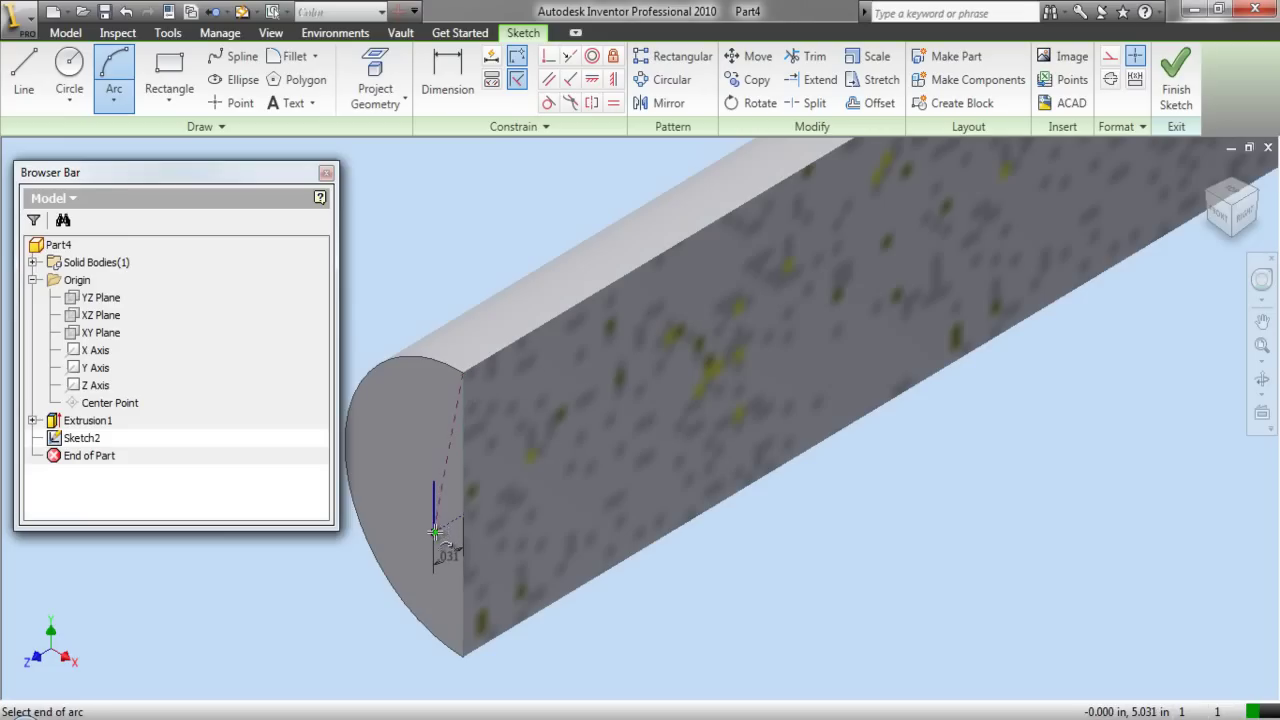
left_click(435, 531)
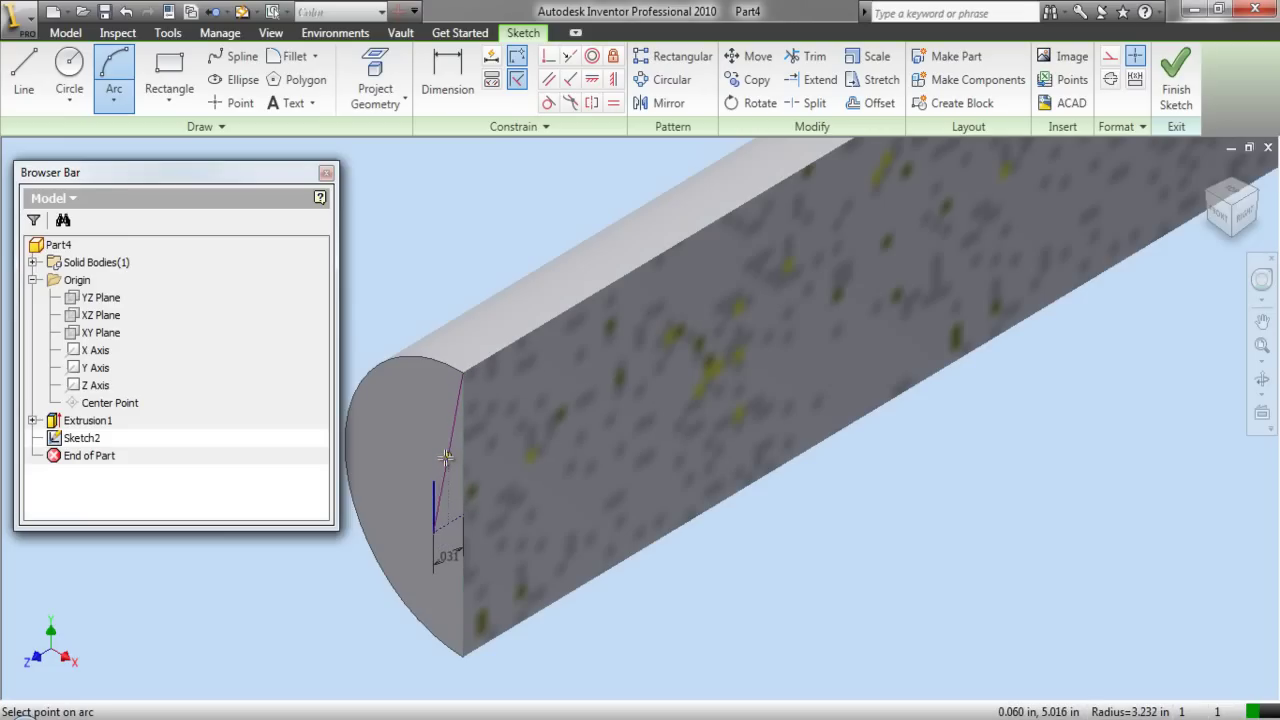
left_click(443, 458)
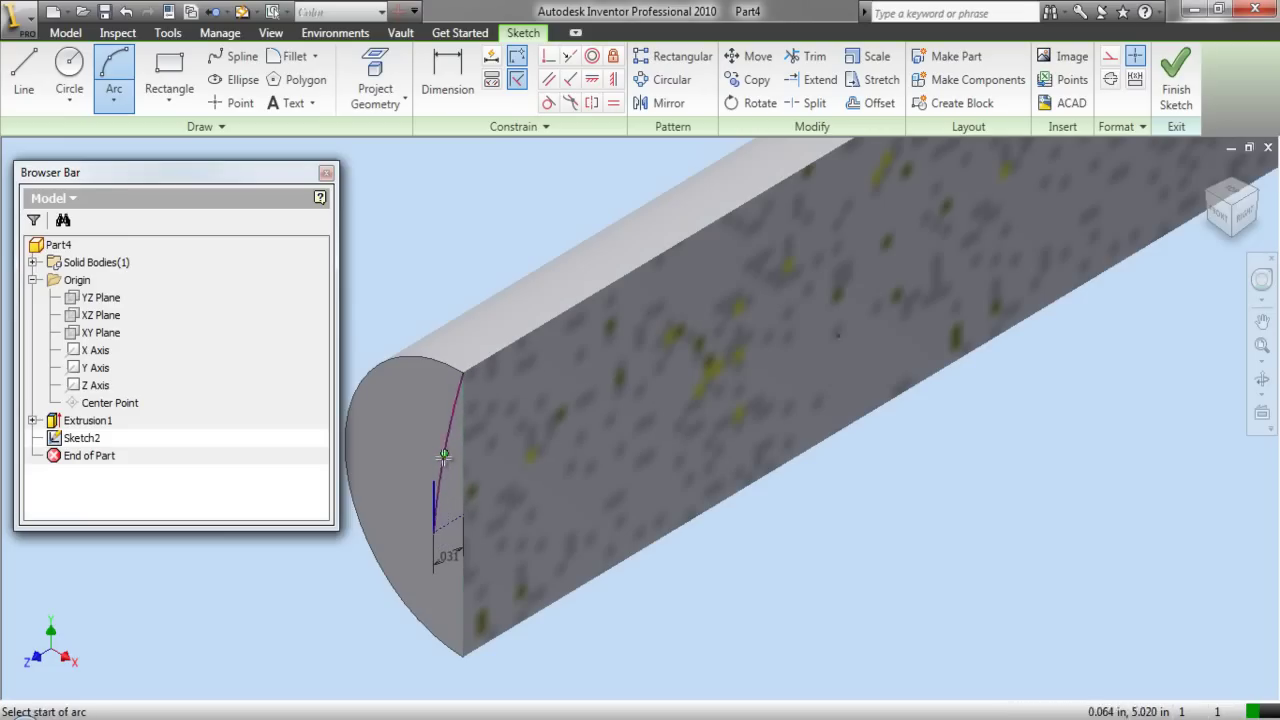
right_click(458, 237)
left_click(478, 240)
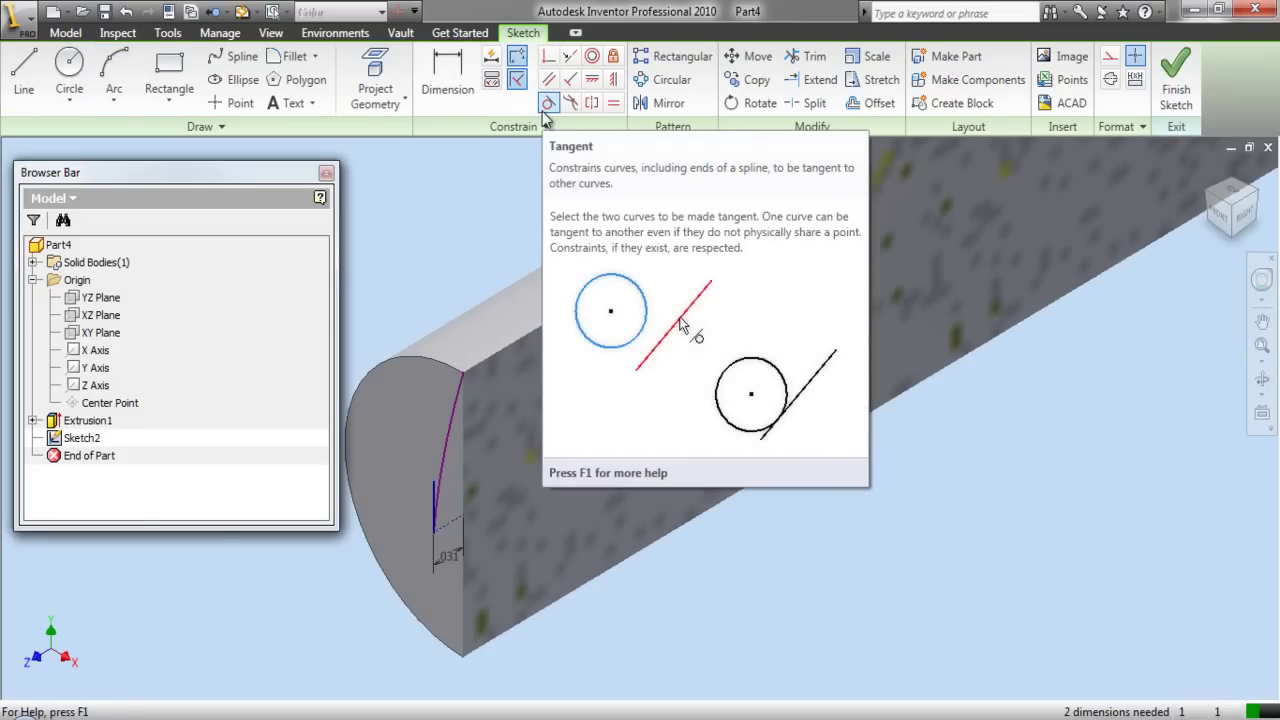
Constrain the arc tangent to the short vertical line and convert that line to construction geometry.
left_click(545, 113)
left_click(441, 500)
left_click(436, 500)
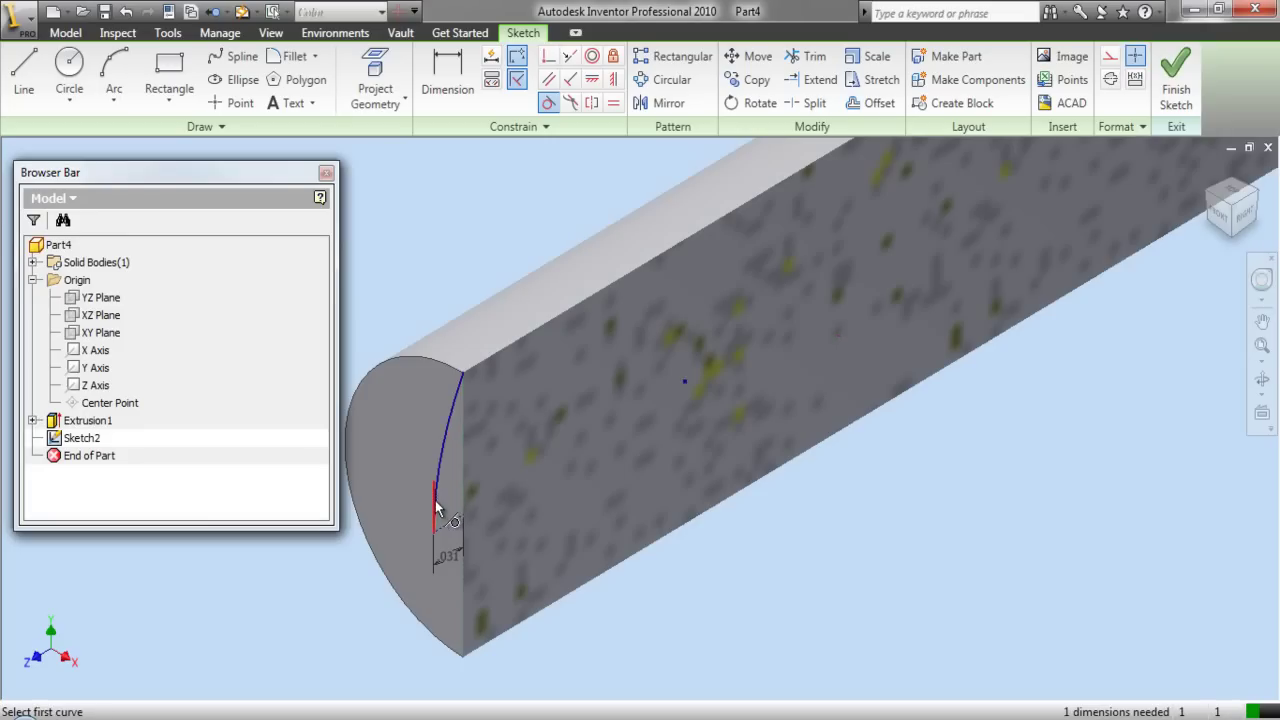
right_click(405, 455)
left_click(406, 455)
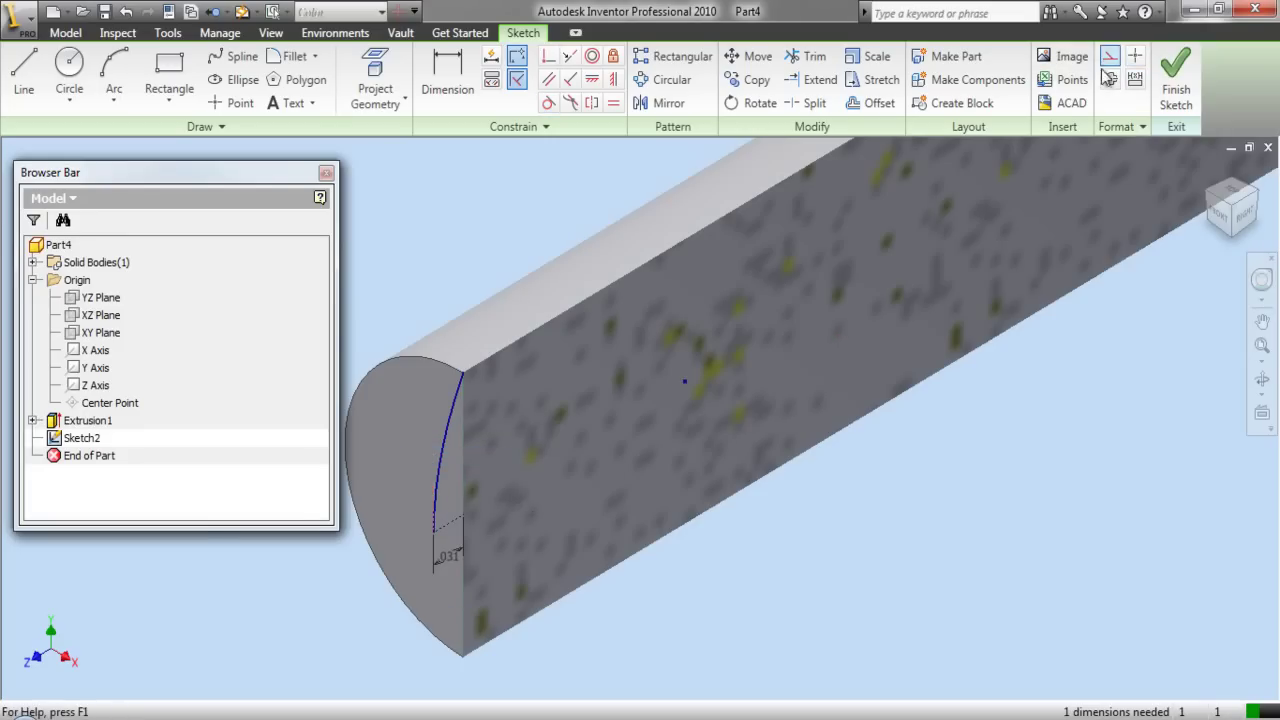
Project the shaft's lower long edge into the end-profile sketch.
scroll(594, 500, "down", 3)
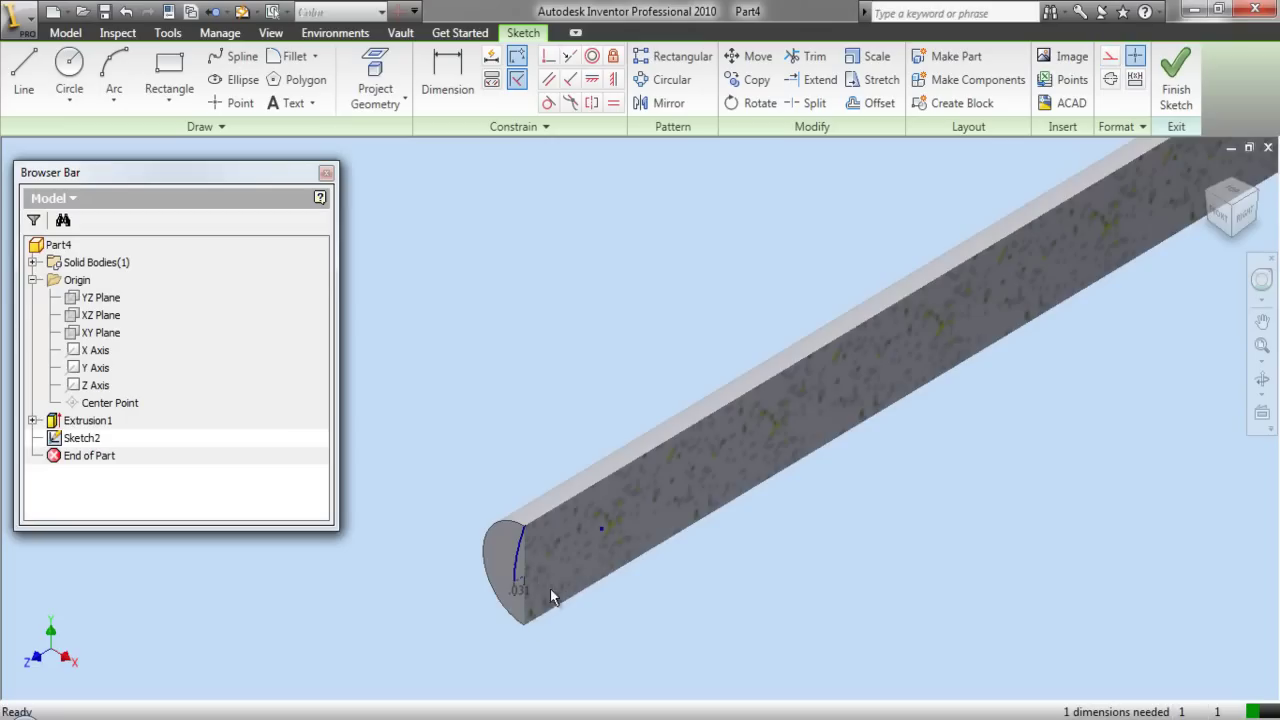
scroll(360, 580, "down", 3)
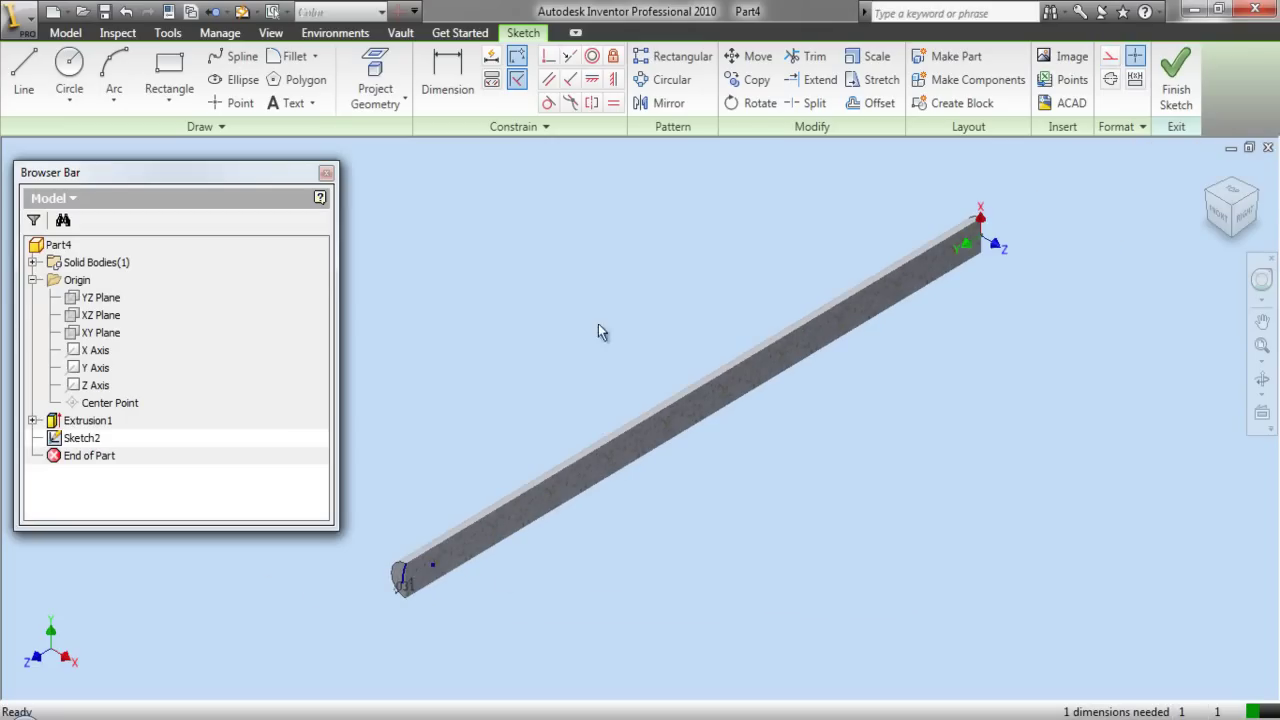
left_click(375, 75)
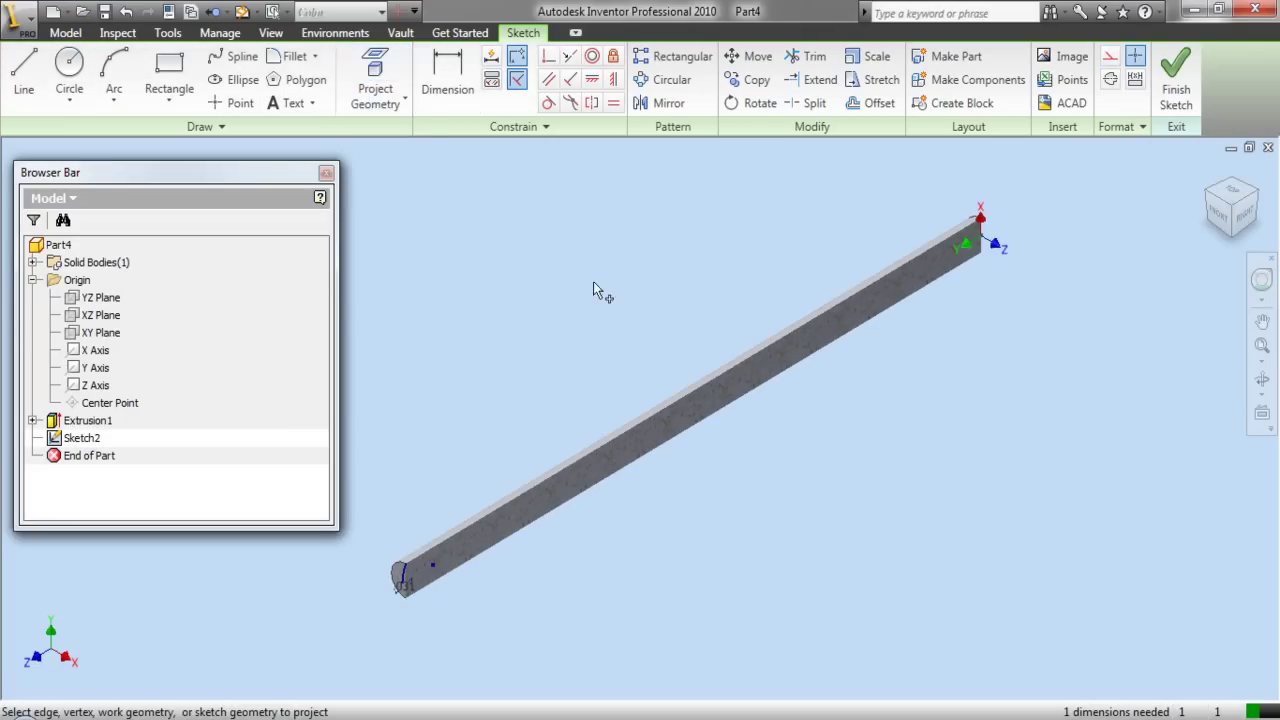
left_click(653, 444)
right_click(725, 461)
left_click(752, 470)
Draw a 0.25 in line across the shaft from the midpoint of the projected lower edge, perpendicular to the upper edge.
left_click(24, 78)
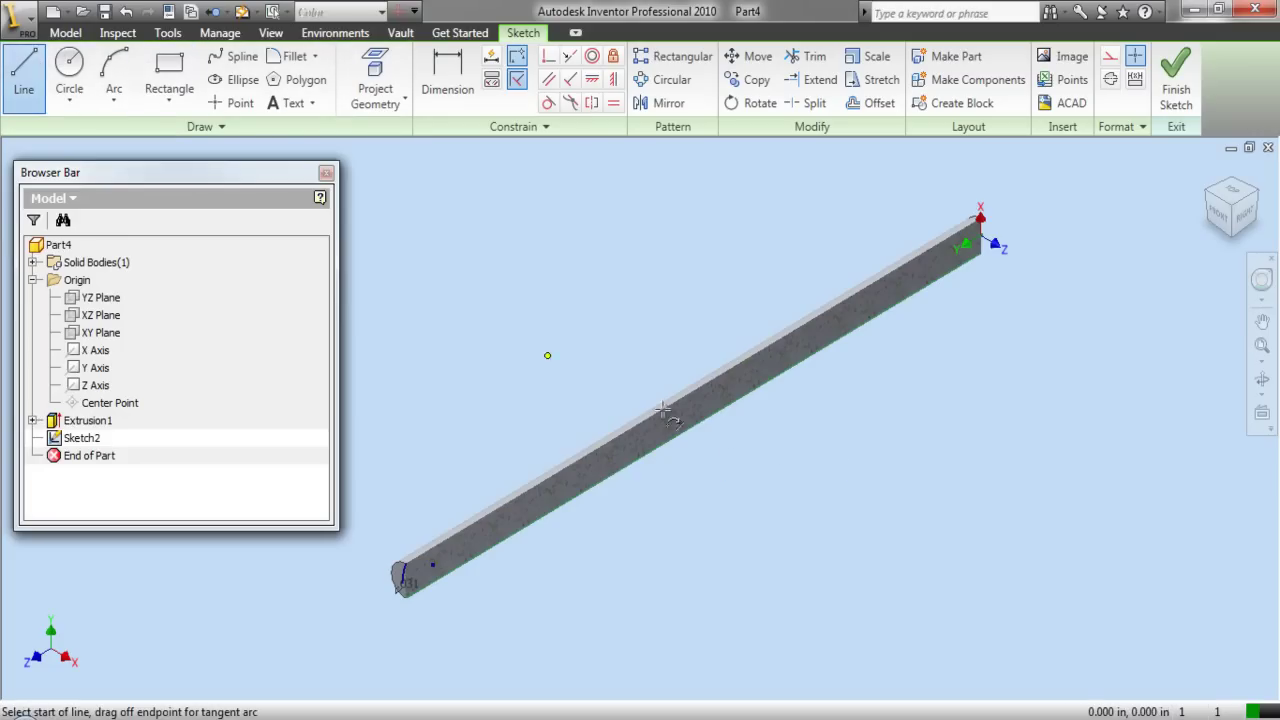
right_click(736, 428)
left_click(757, 466)
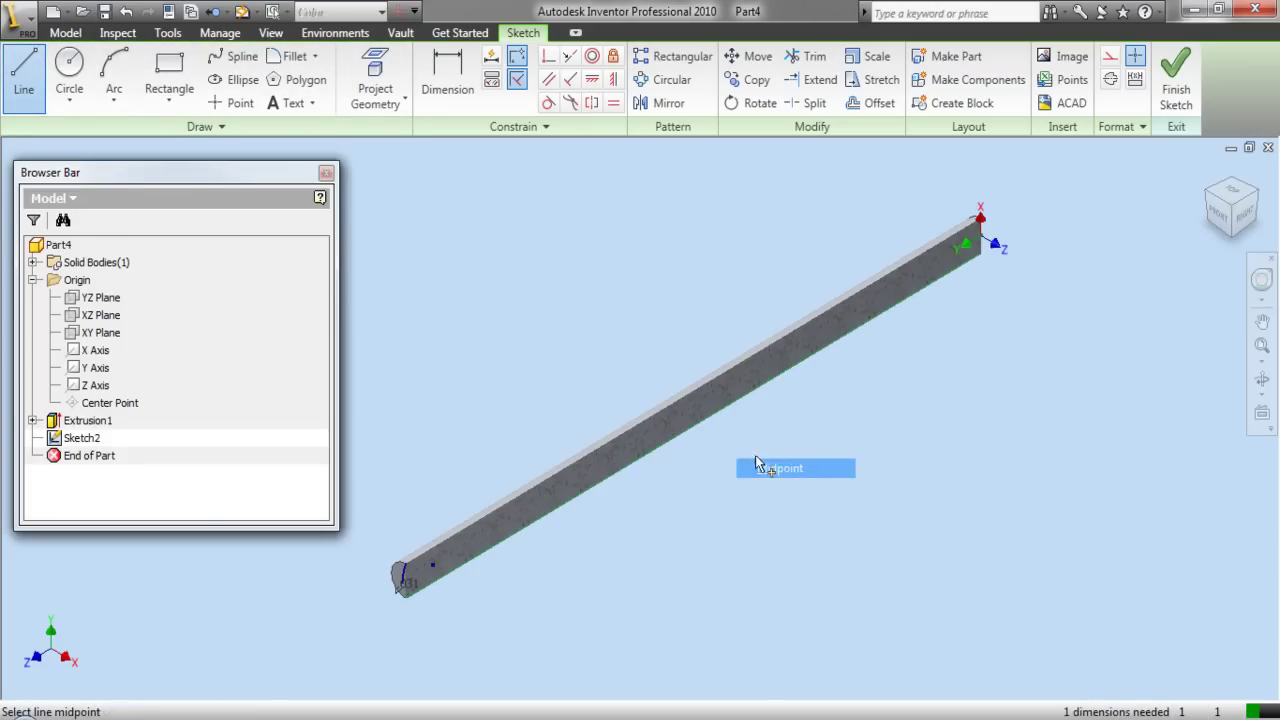
left_click(701, 420)
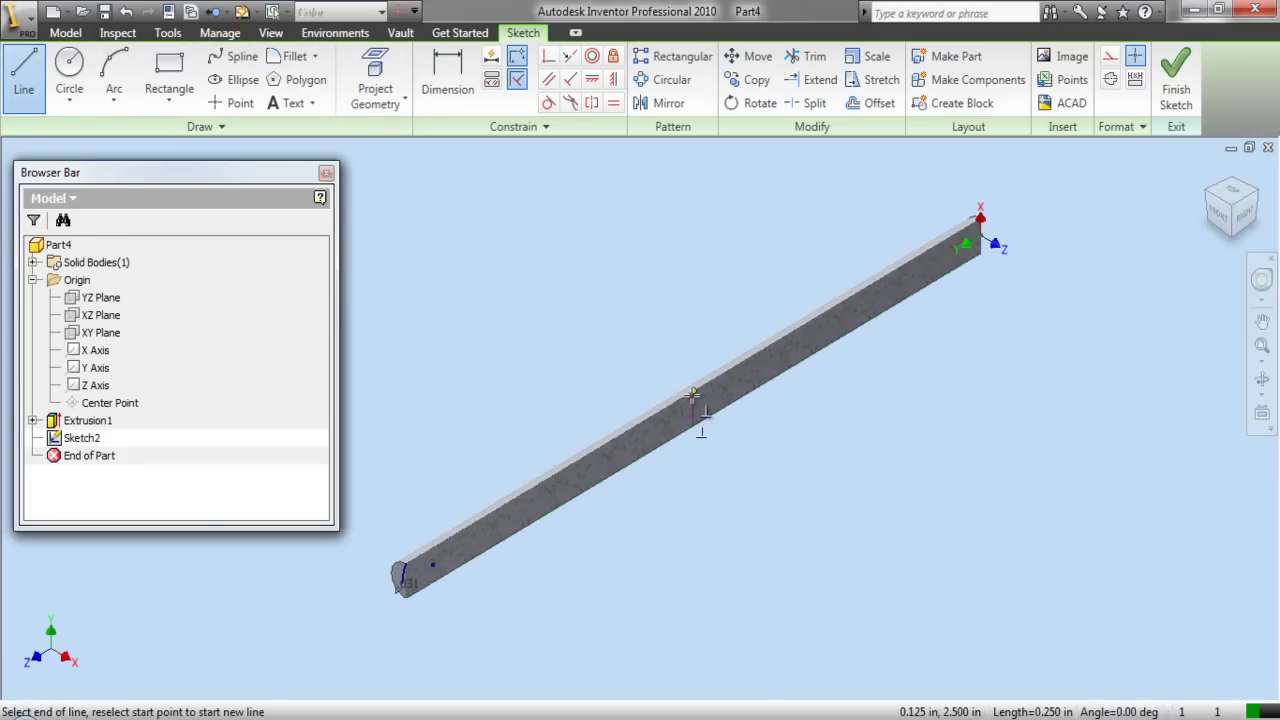
left_click(693, 423)
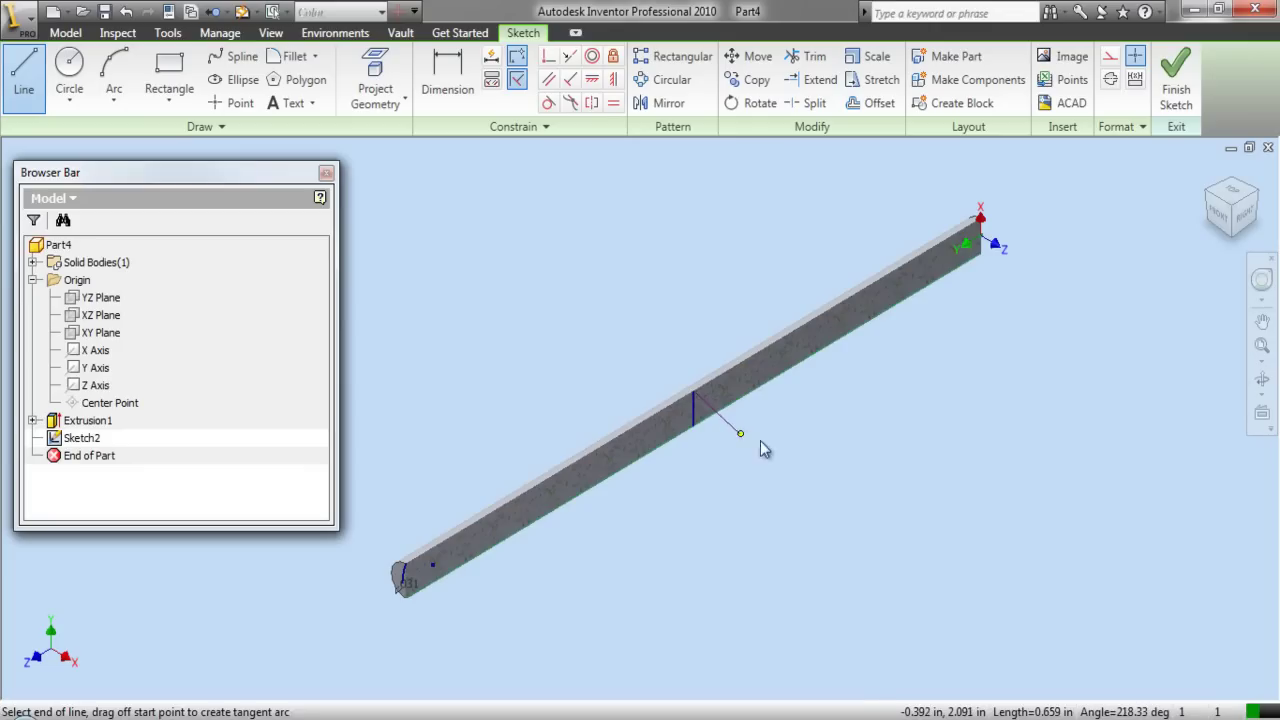
right_click(740, 434)
left_click(776, 447)
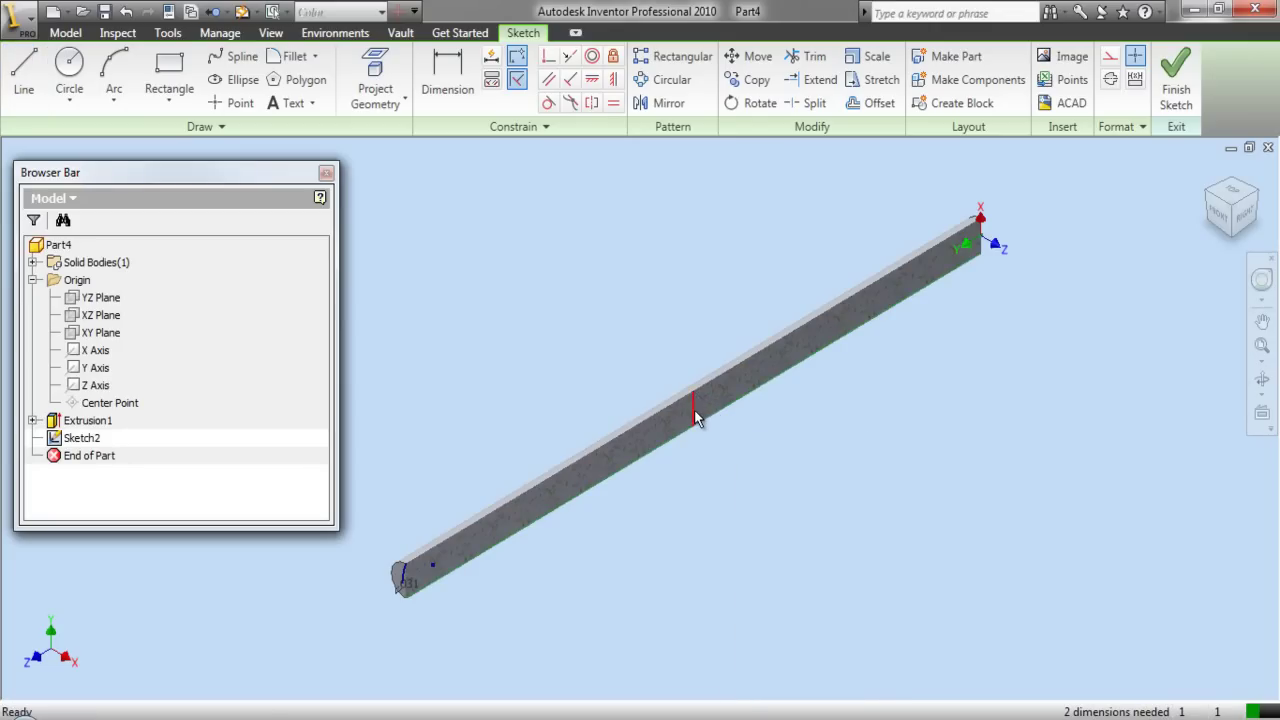
Convert the line across the shaft's middle and the projected lower edge to construction geometry.
scroll(657, 455, "up", 3)
scroll(657, 455, "down", 2)
scroll(657, 455, "up", 2)
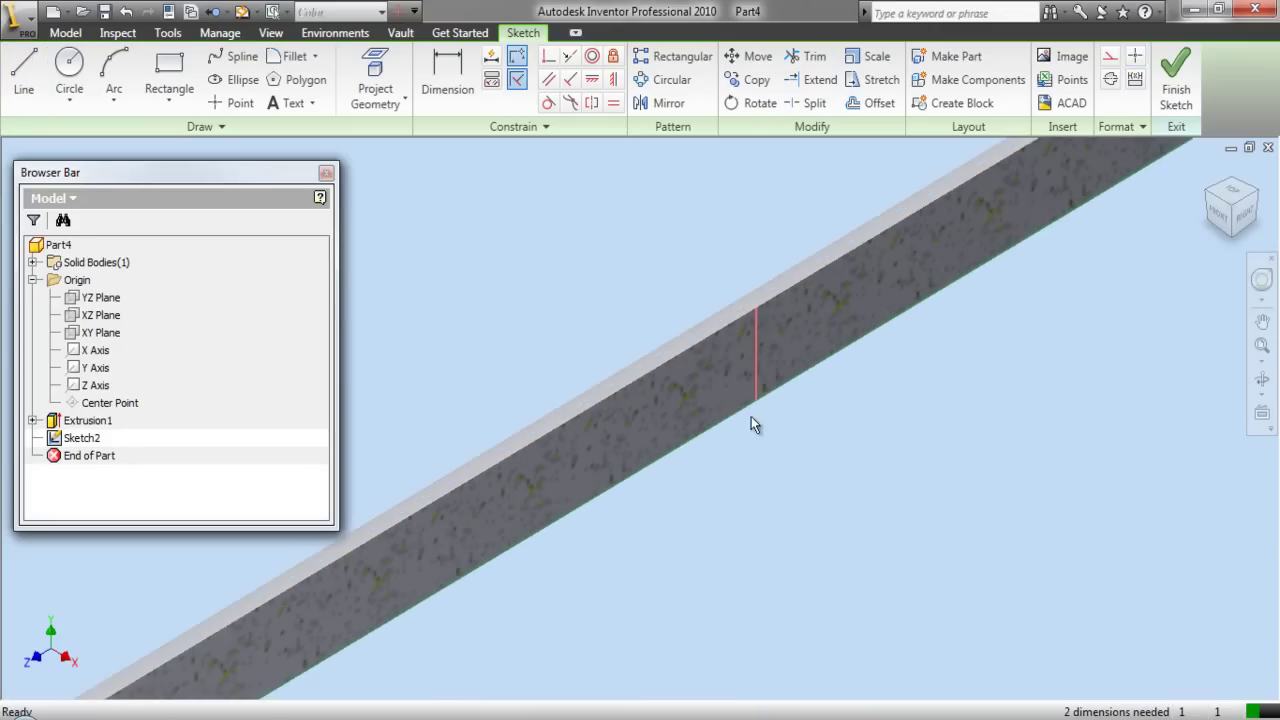
left_click(745, 418)
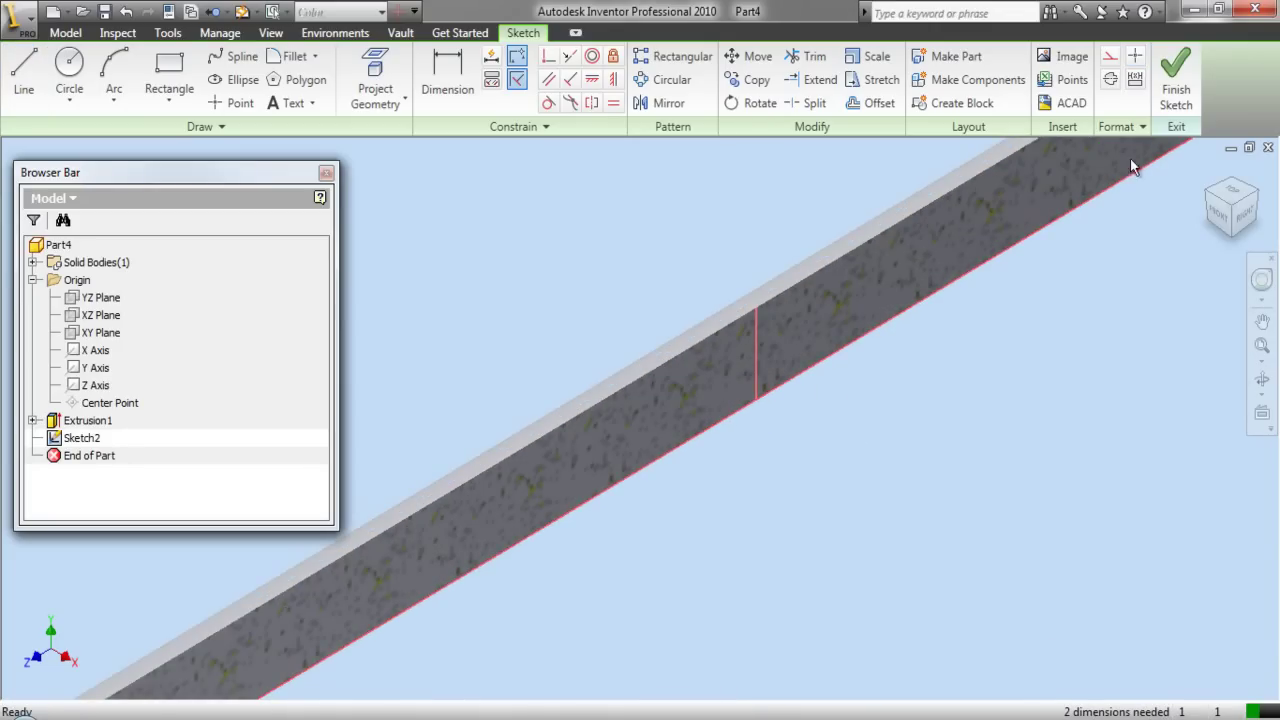
left_click(1137, 56)
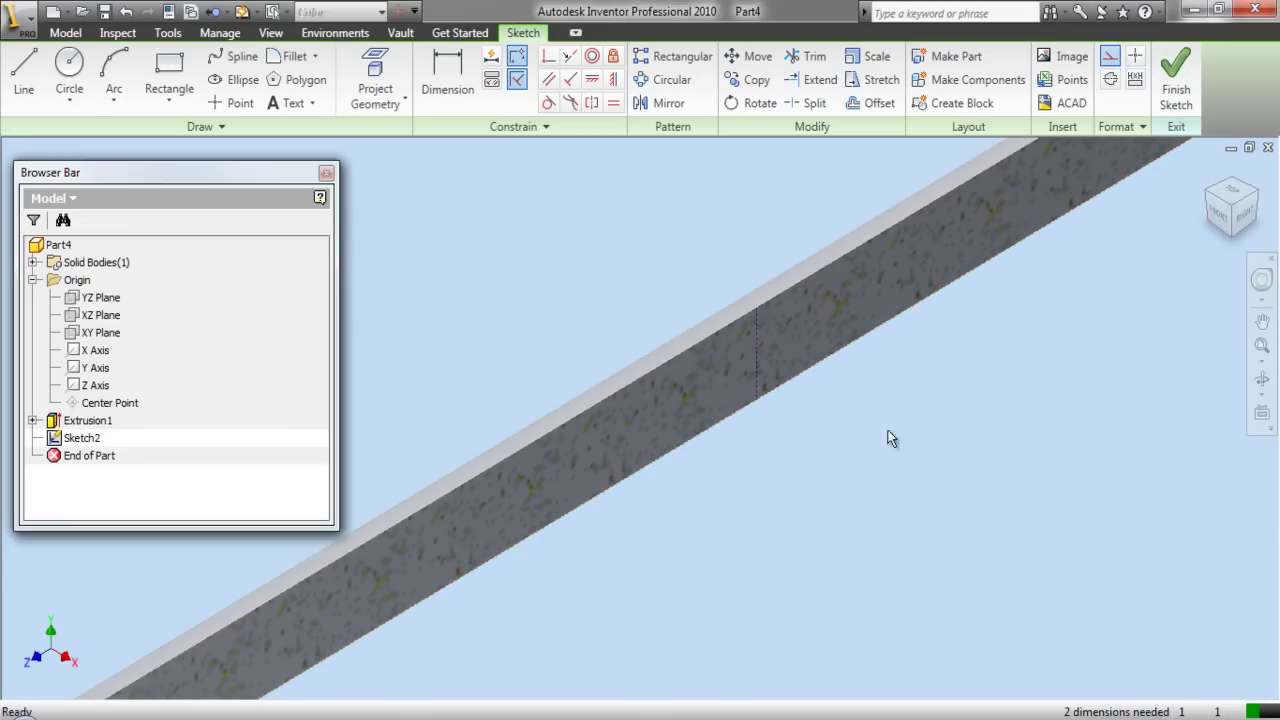
Draw lines from the arc's outer end to the end face's center and up to the arc's upper end.
scroll(783, 405, "down", 2)
scroll(500, 557, "up", 4)
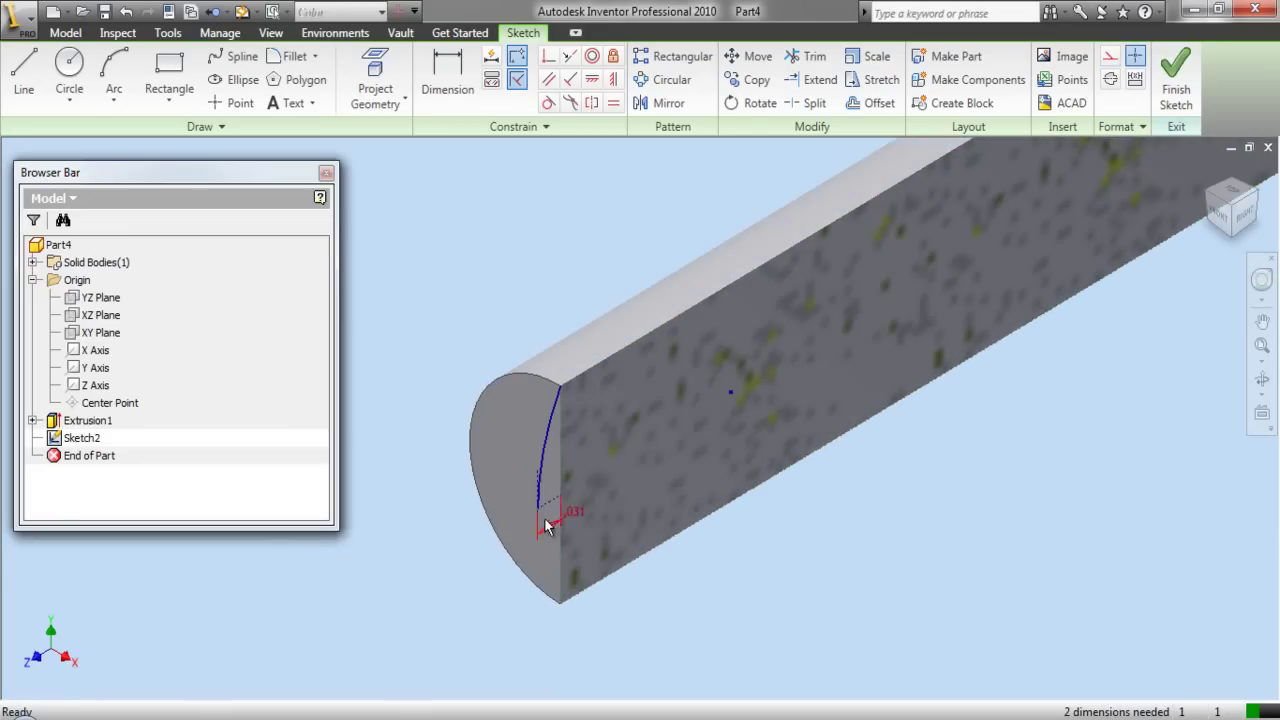
left_click(24, 75)
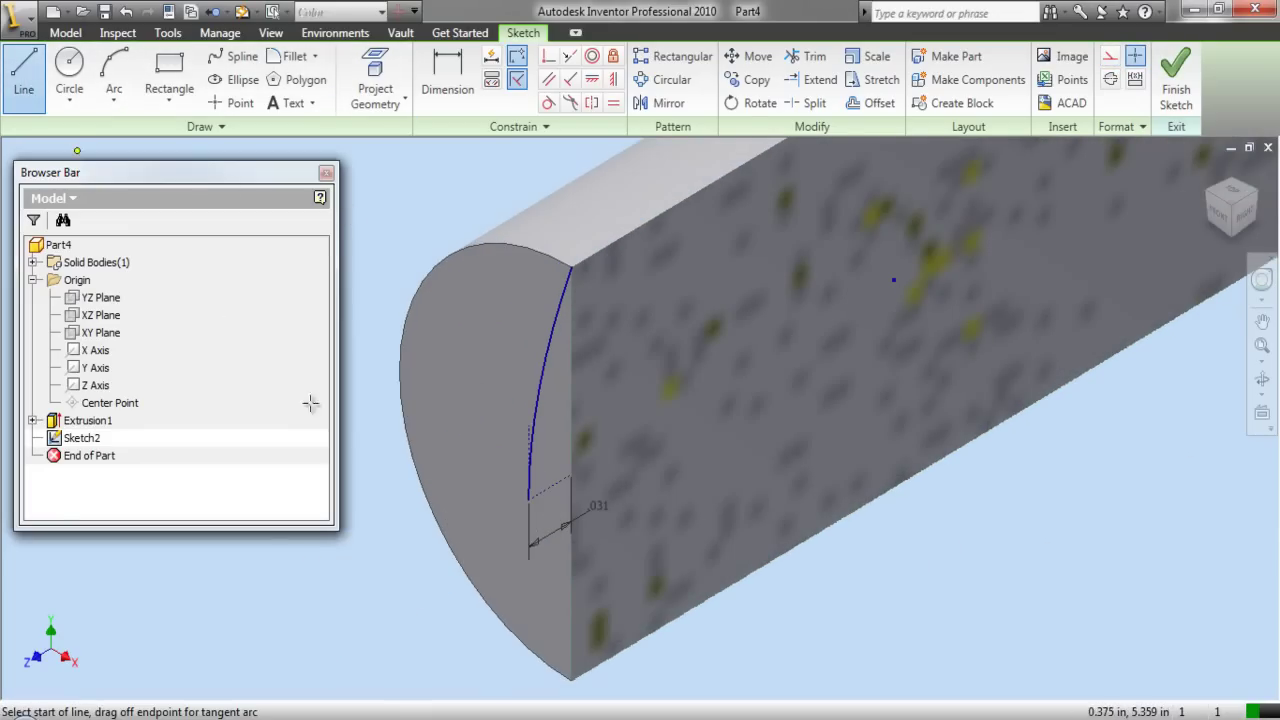
left_click(528, 500)
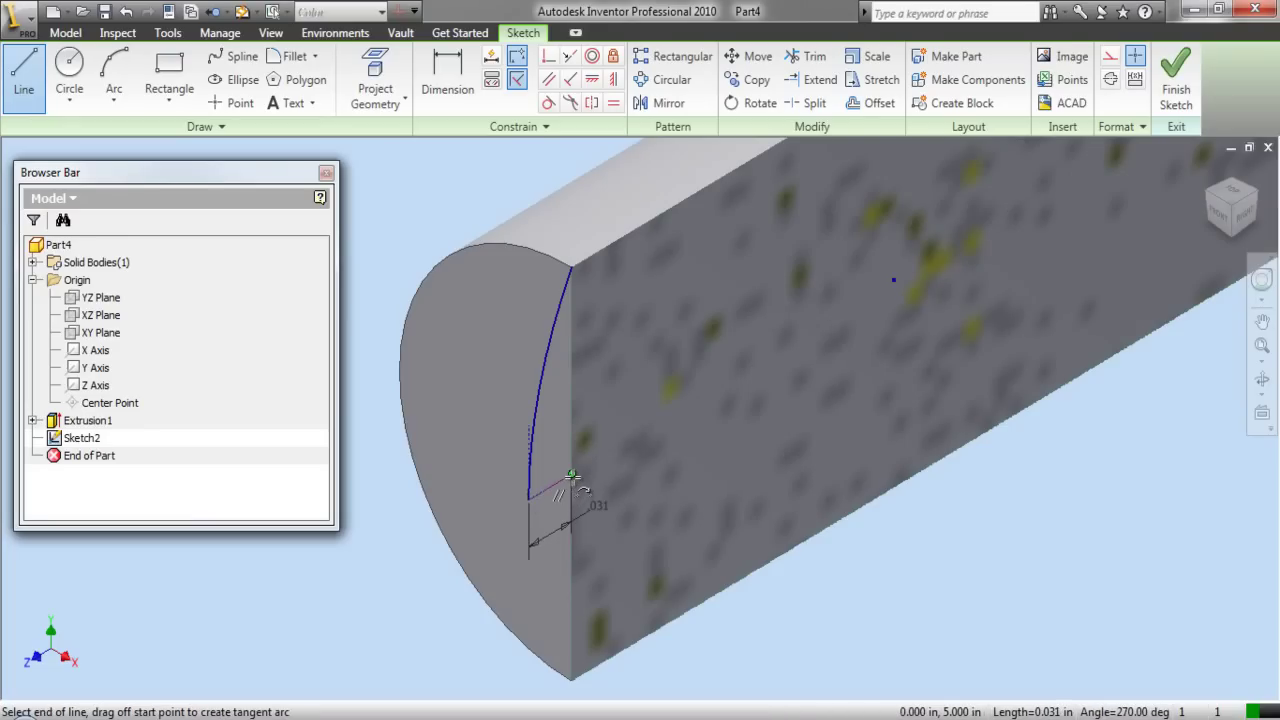
left_click(572, 476)
left_click(573, 269)
left_click(573, 474)
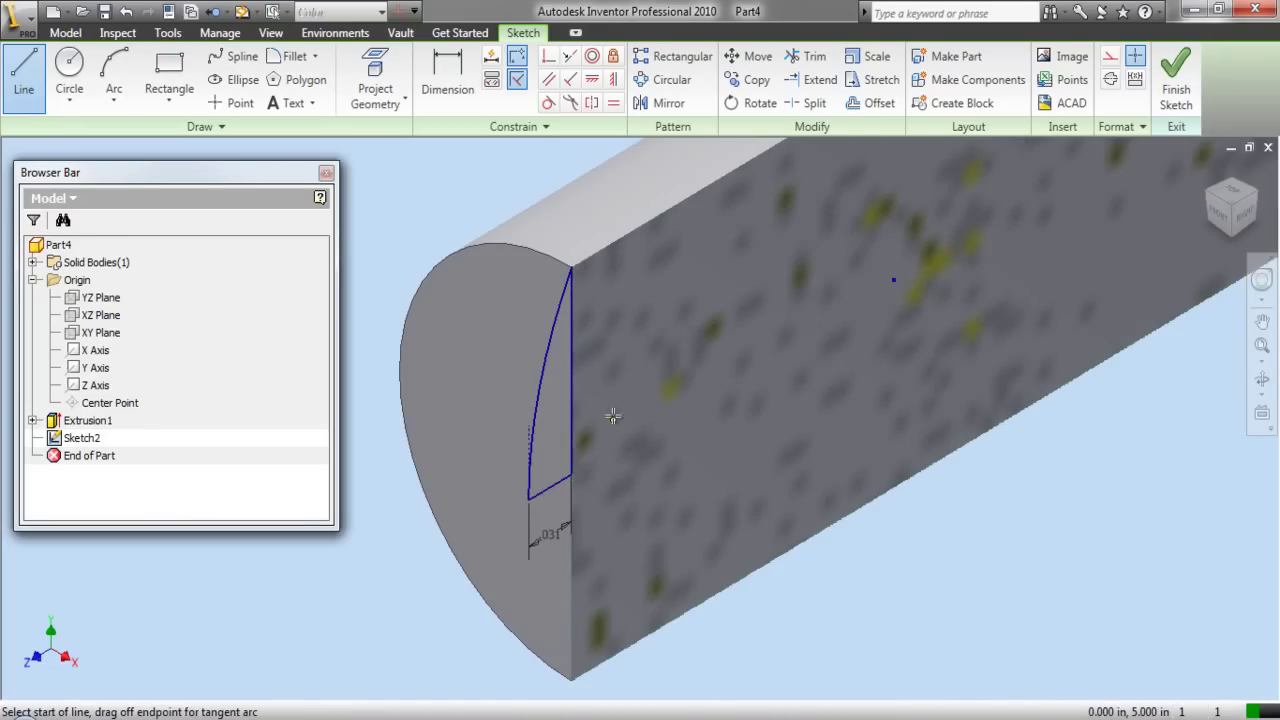
right_click(597, 386)
left_click(642, 403)
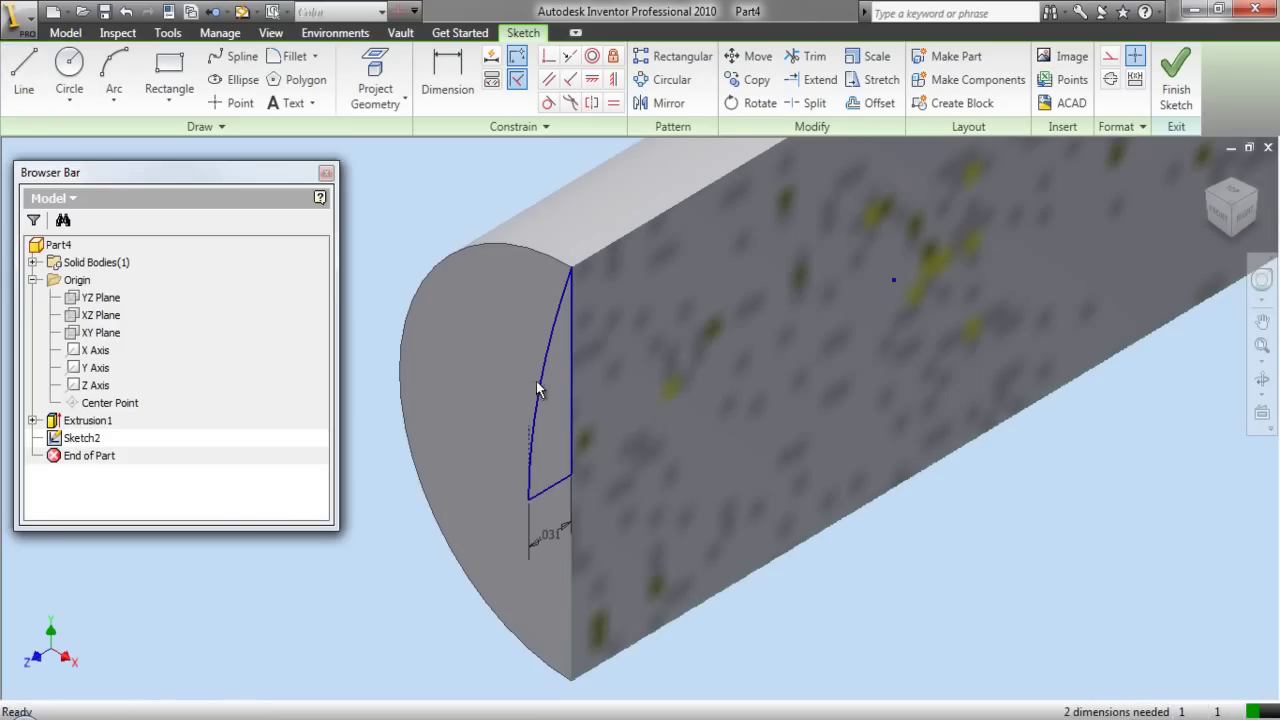
Run Close Loop on the arc, the vertical line and the short axial line of the end profile.
right_click(541, 390)
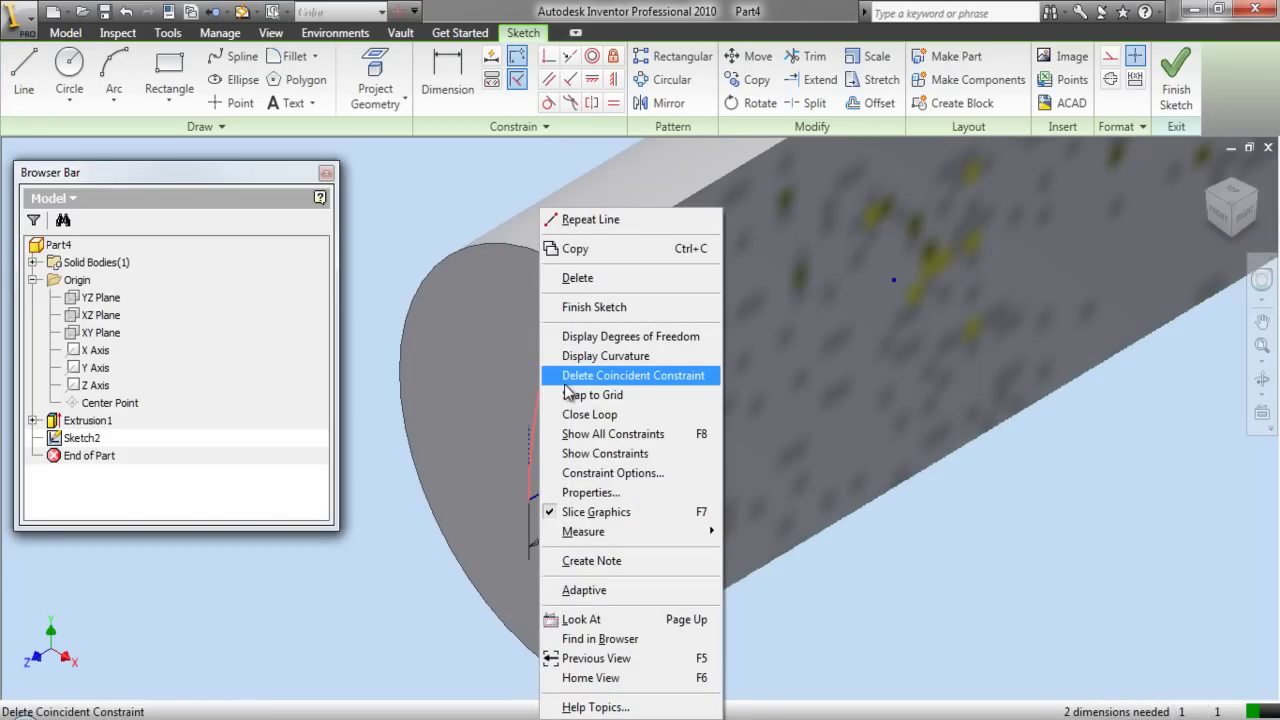
left_click(588, 414)
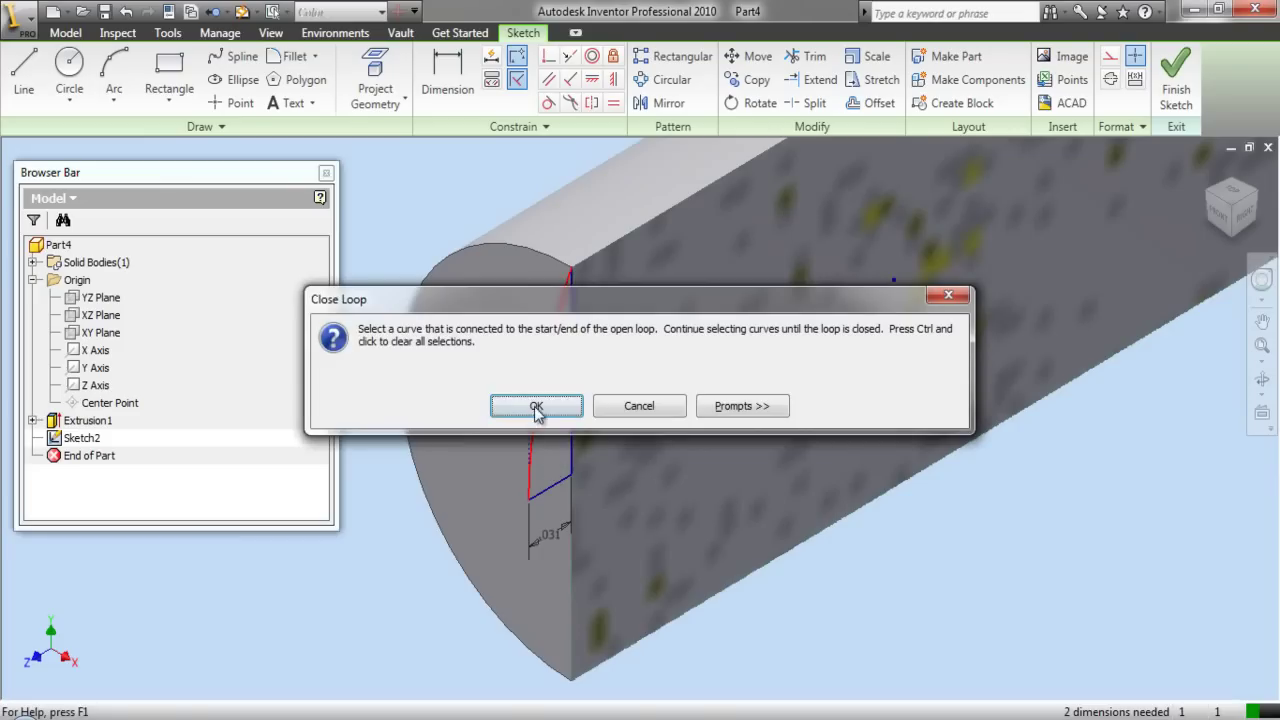
key("Return")
left_click(567, 405)
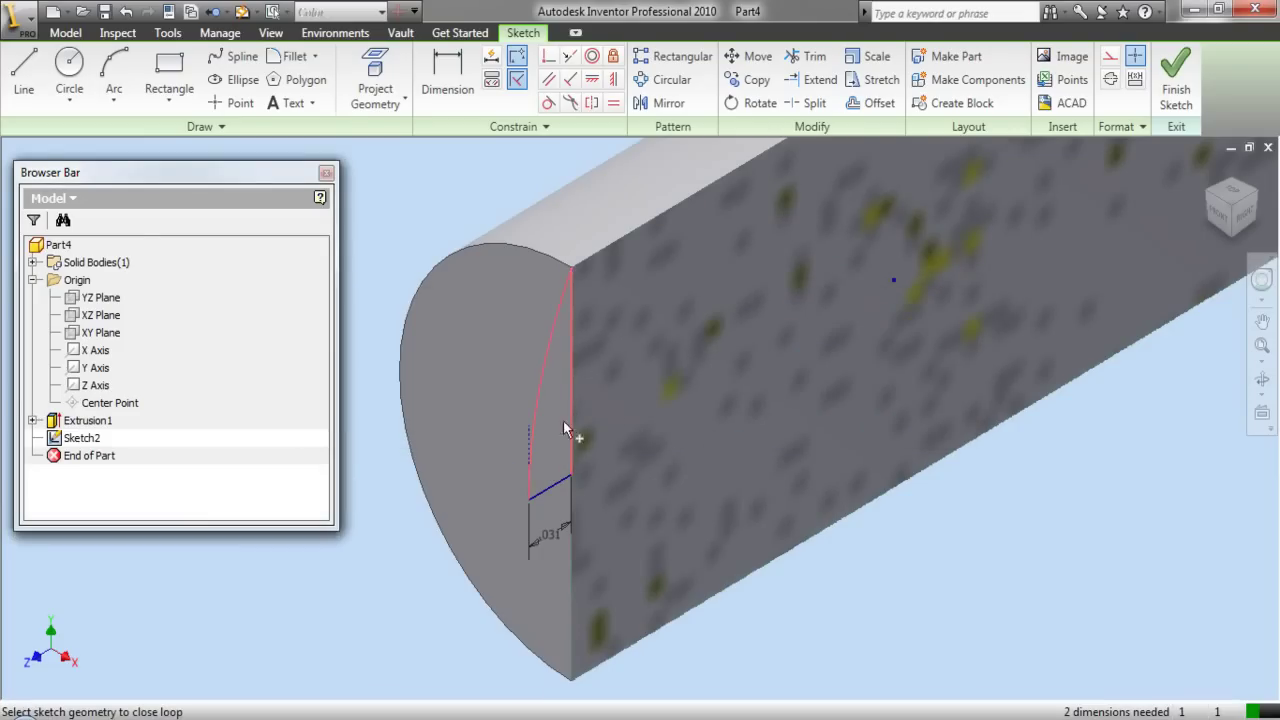
left_click(558, 486)
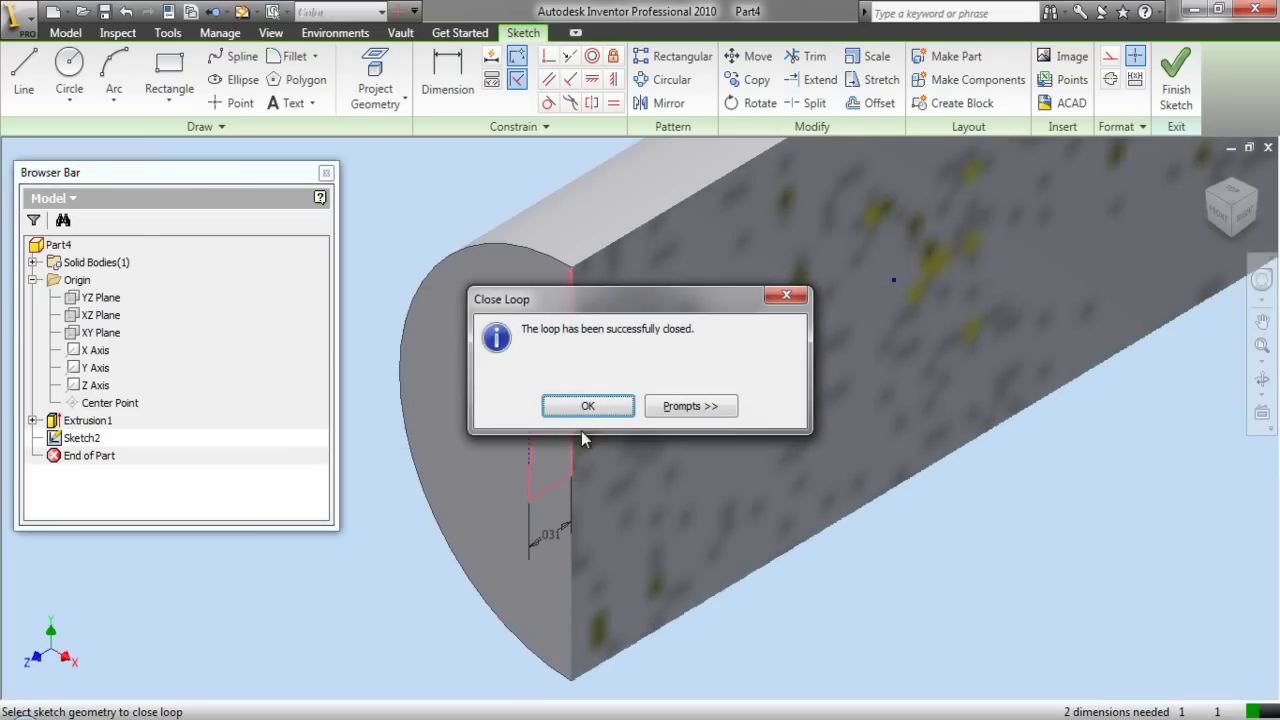
left_click(588, 408)
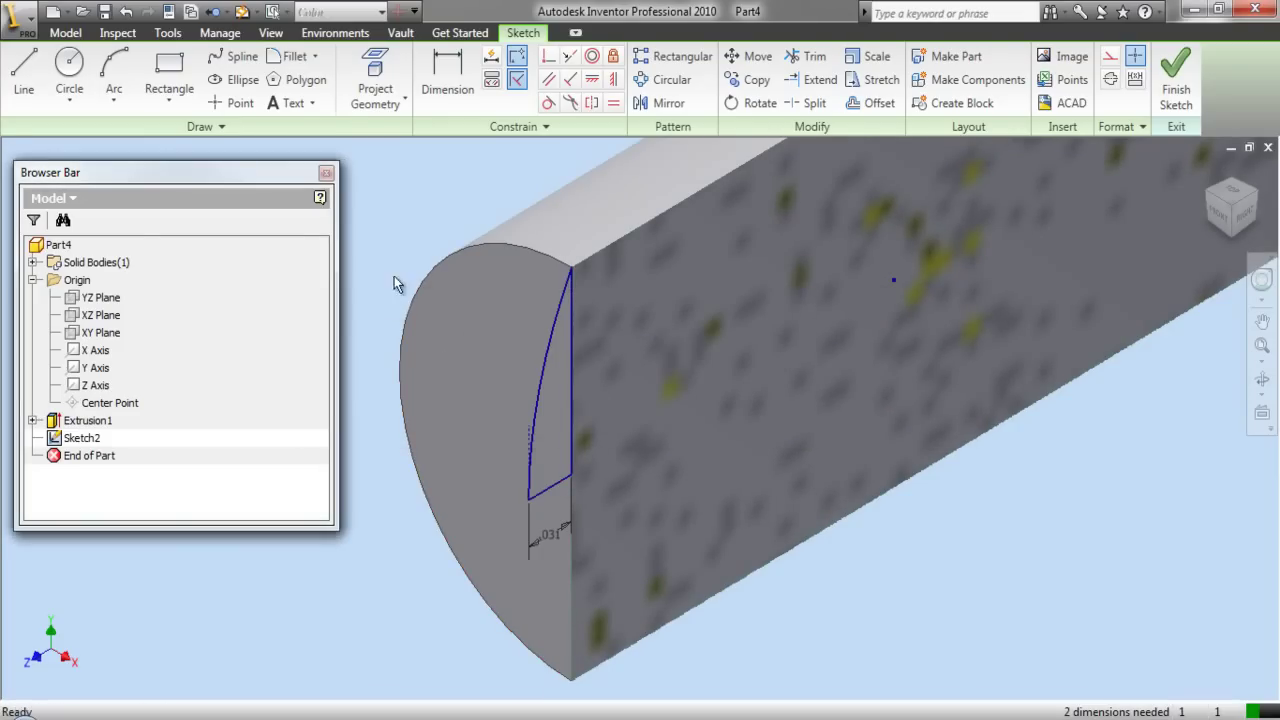
Mirror the arc and its two lines about the construction line at the shaft's mid-length, and finish the sketch.
left_click(637, 106)
left_click(553, 320)
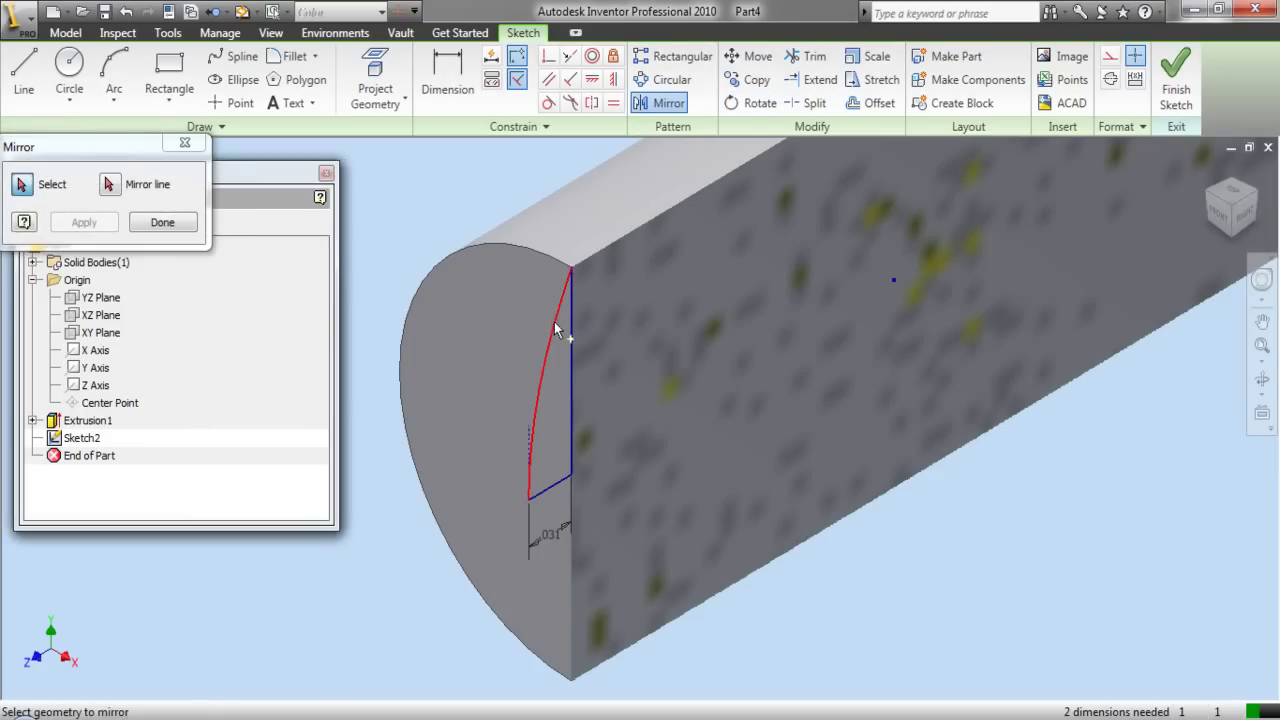
left_click(572, 318)
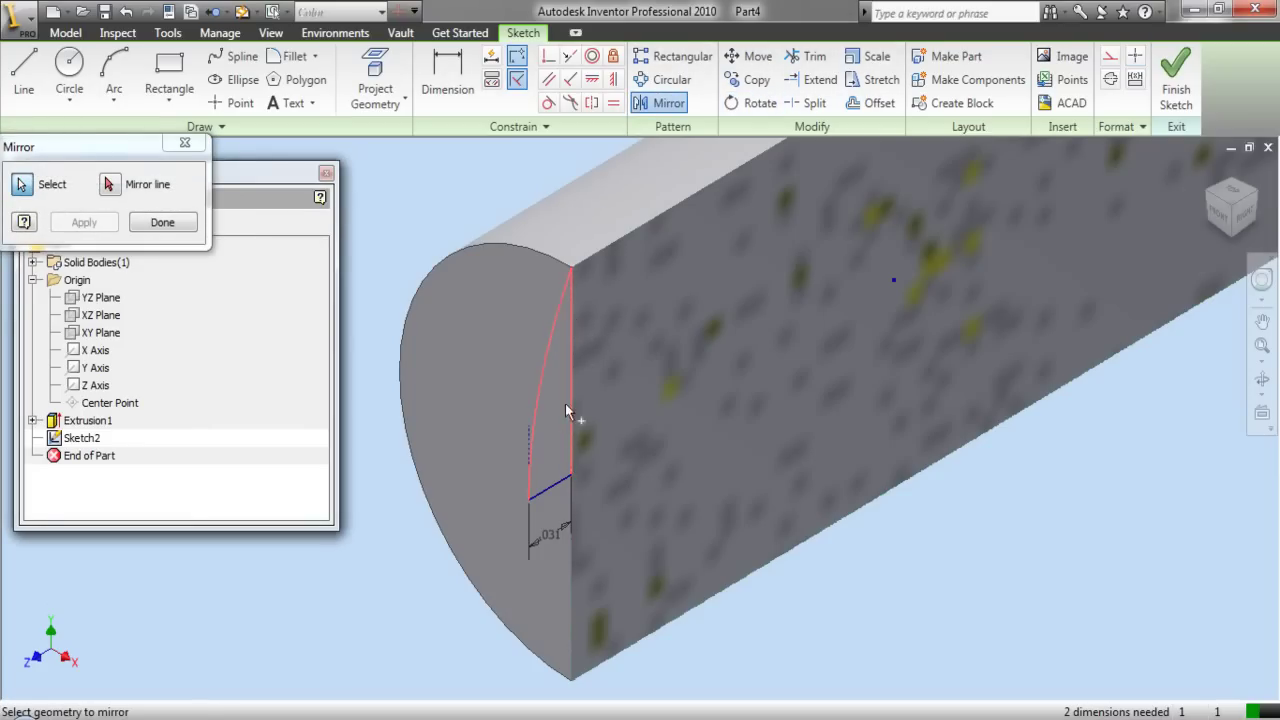
left_click(560, 487)
left_click(111, 186)
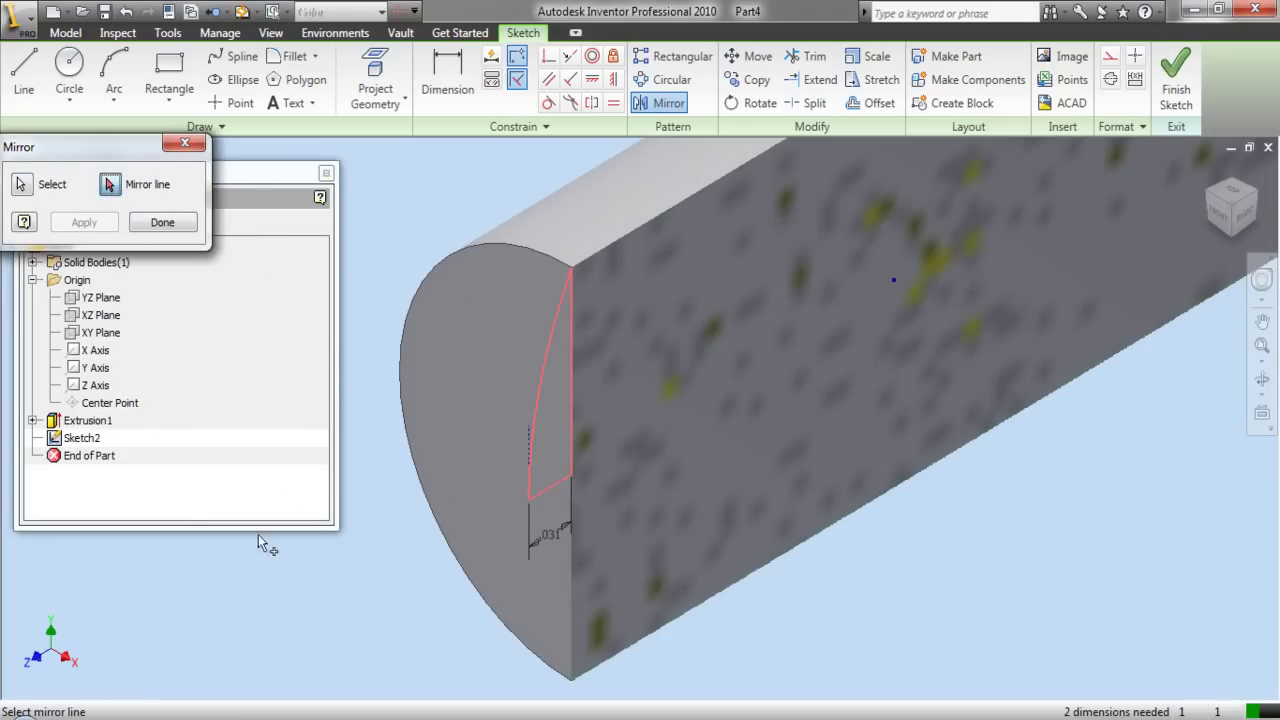
scroll(402, 538, "down", 5)
scroll(633, 478, "down", 4)
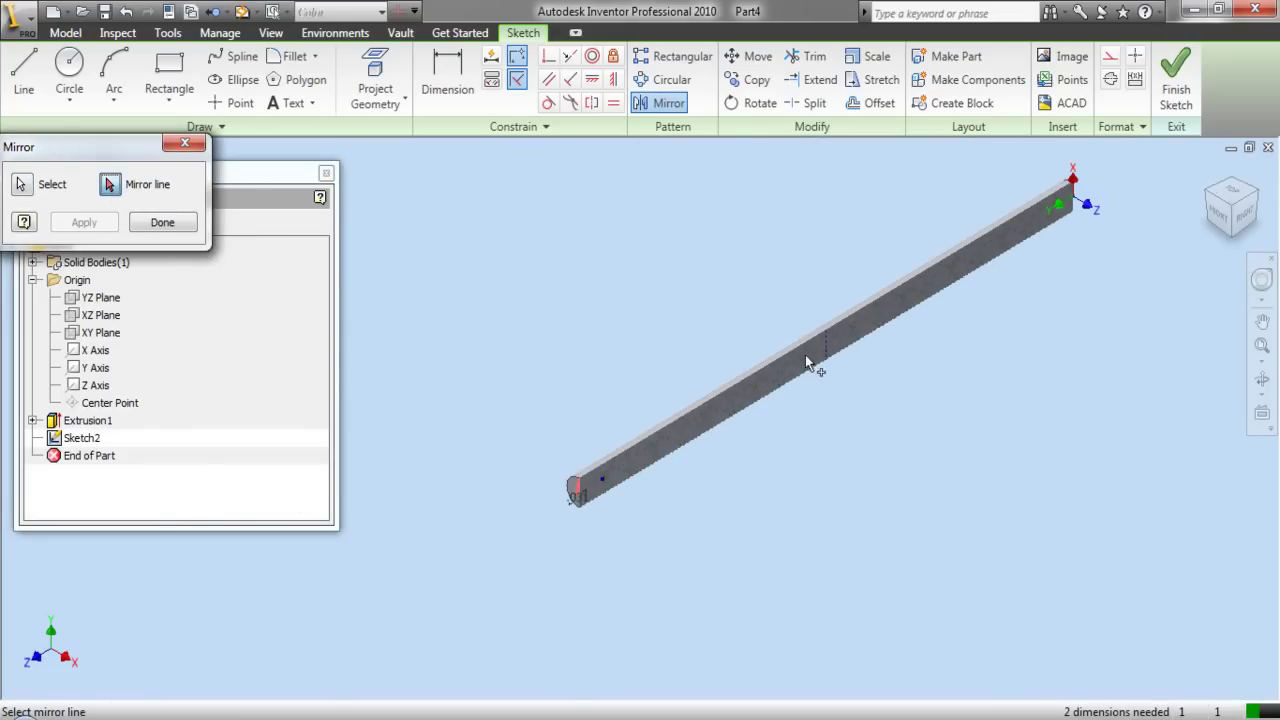
scroll(810, 358, "up", 5)
left_click(838, 354)
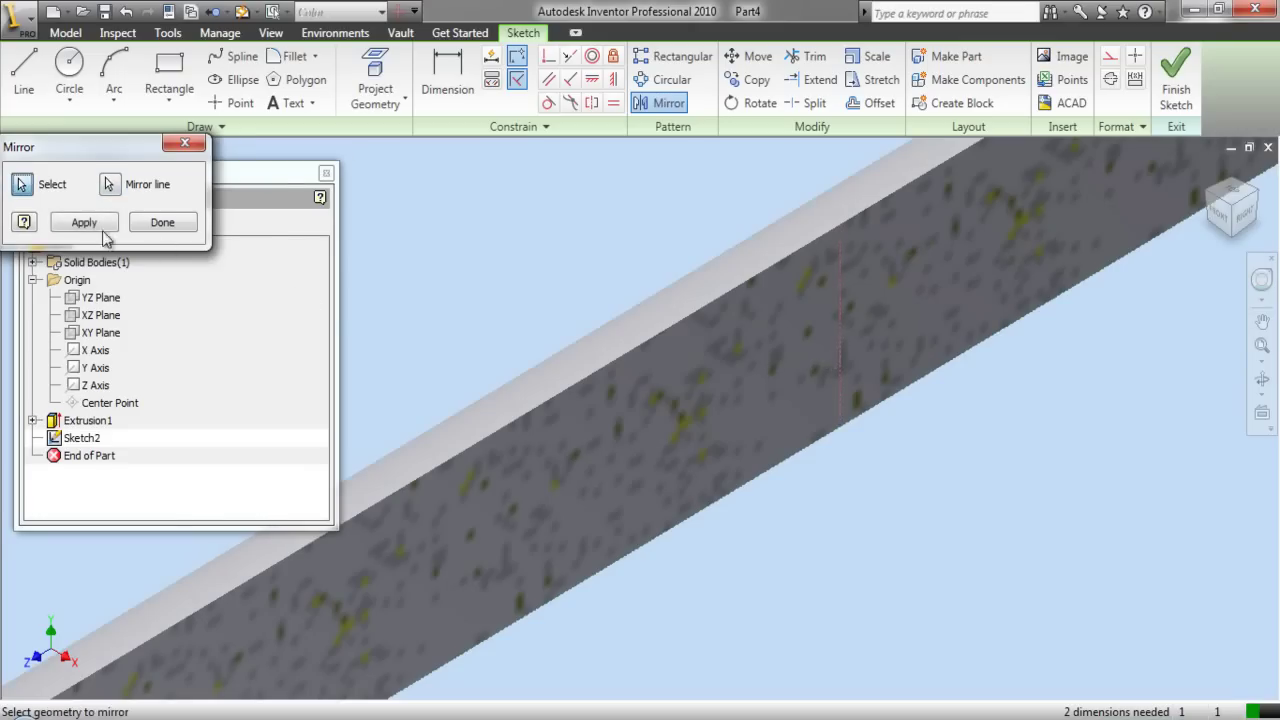
scroll(522, 450, "down", 5)
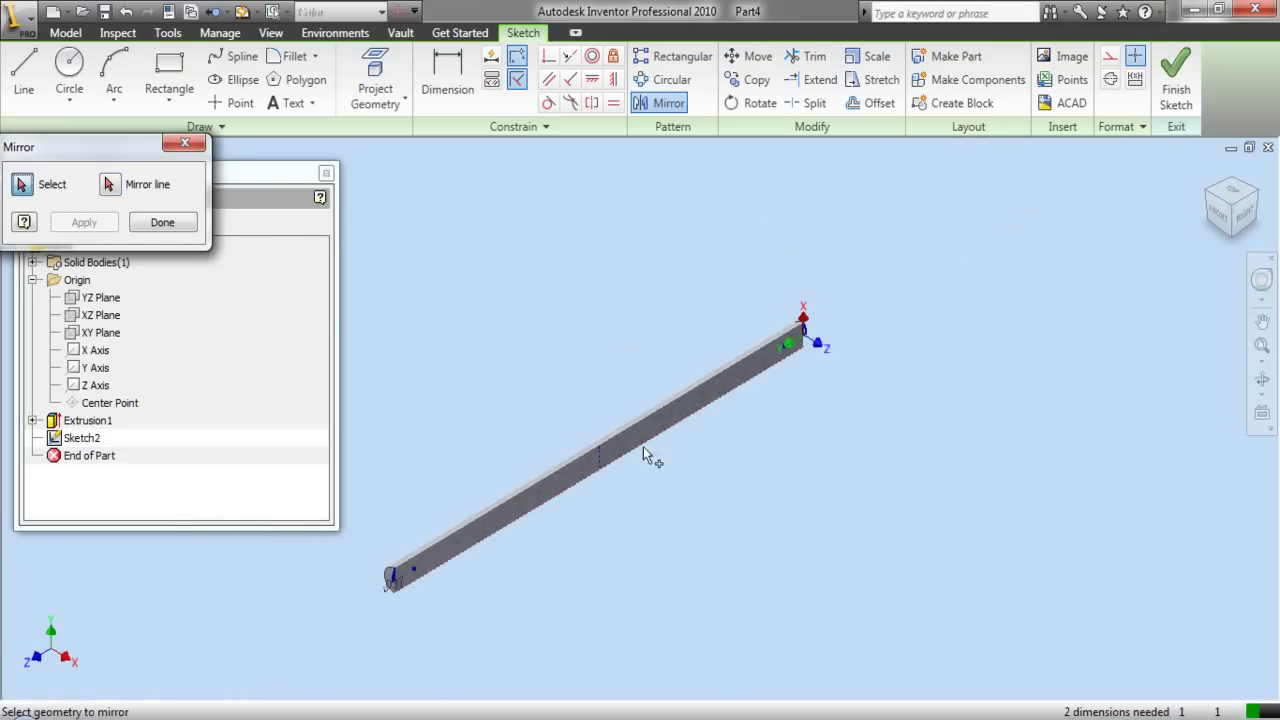
scroll(800, 345, "up", 2)
scroll(785, 345, "up", 4)
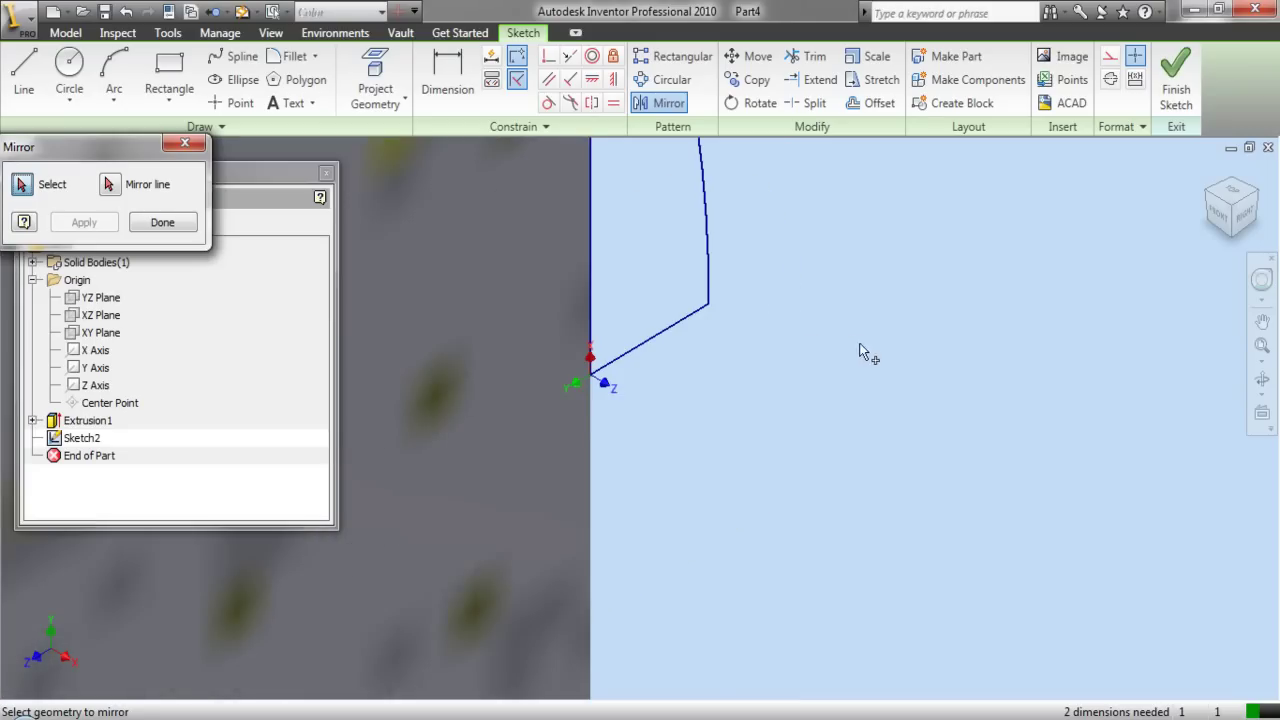
scroll(863, 354, "down", 2)
scroll(894, 400, "down", 2)
right_click(903, 280)
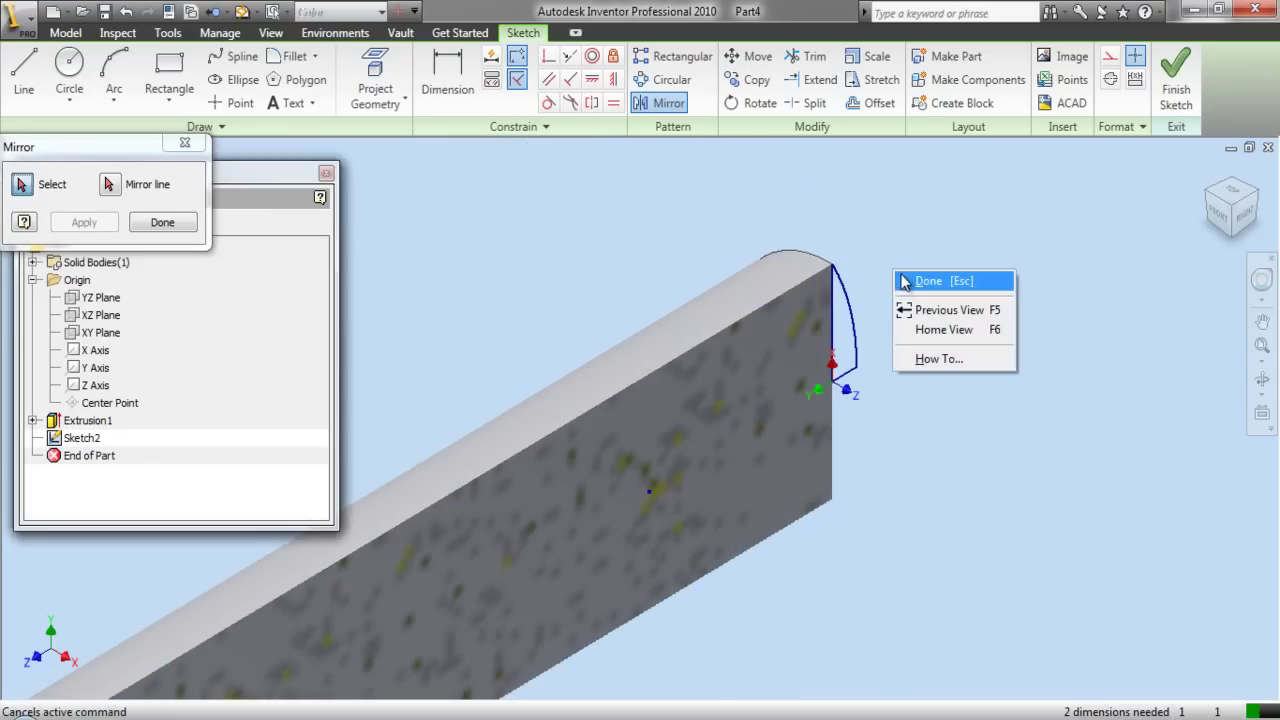
left_click(925, 282)
left_click(1172, 90)
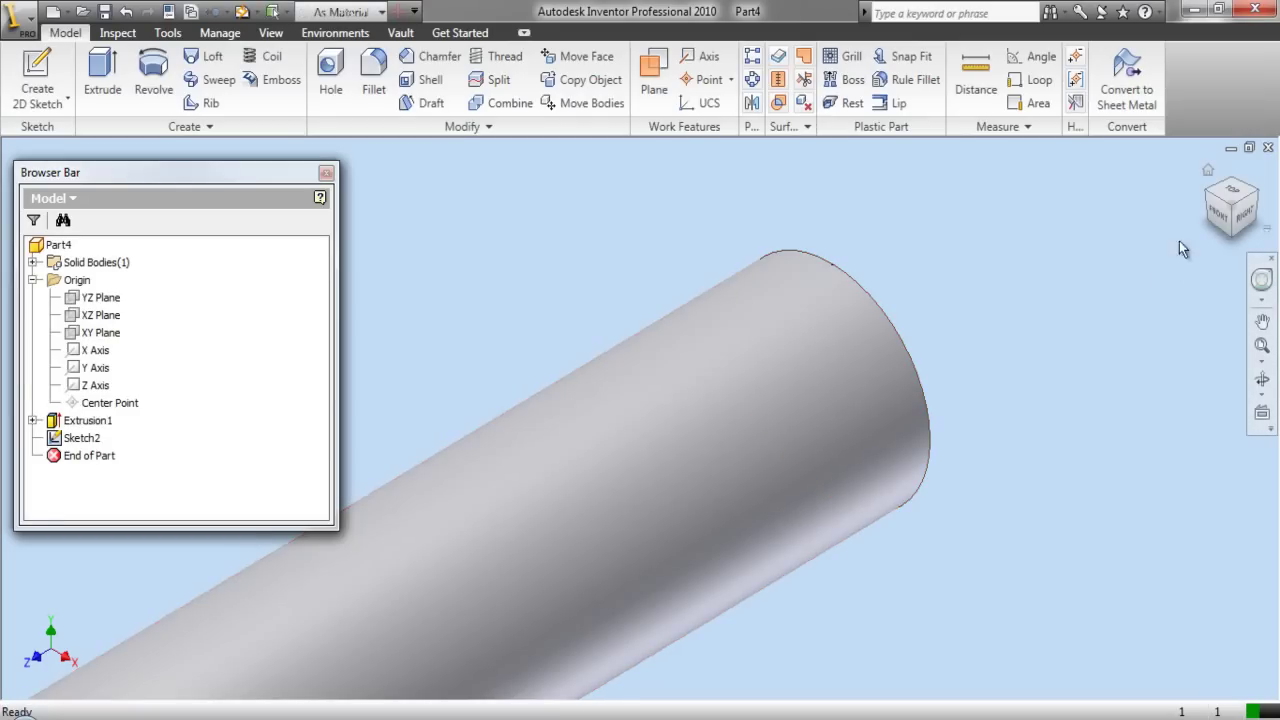
Revolve the arc profiles at both ends of the shaft a full turn about the shaft's center axis.
left_click(1248, 212)
key("F6")
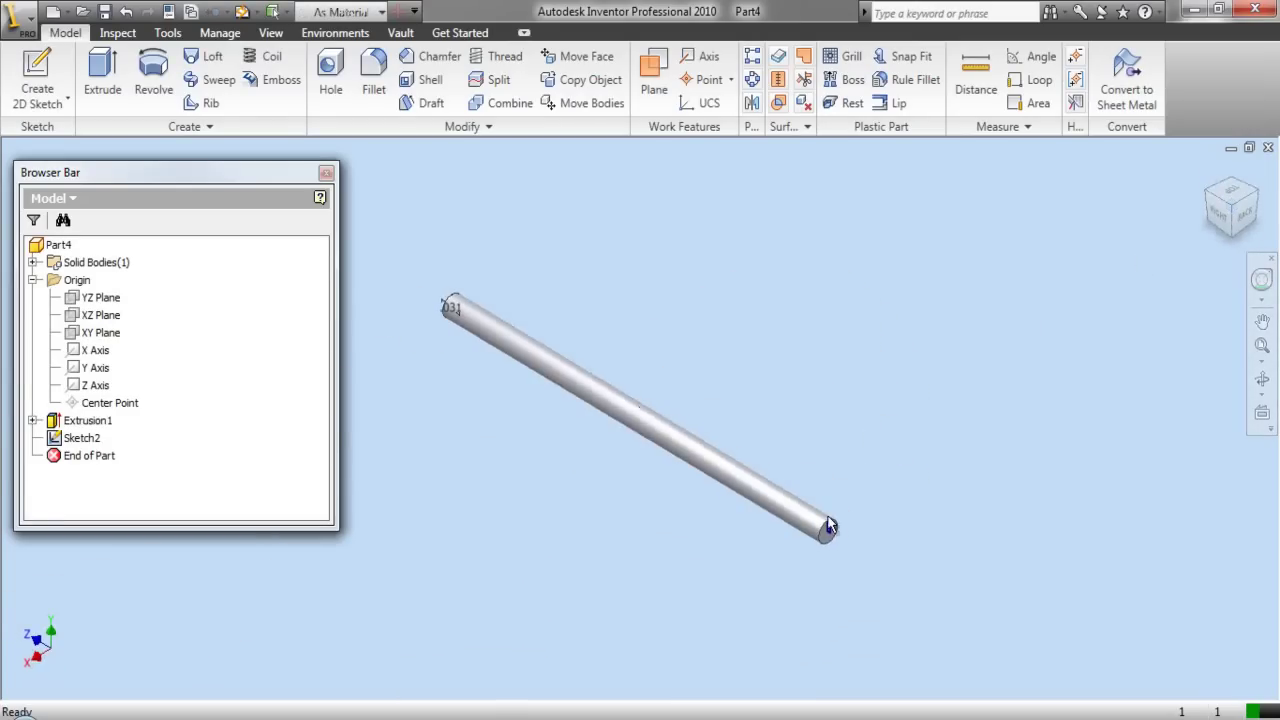
left_click(153, 72)
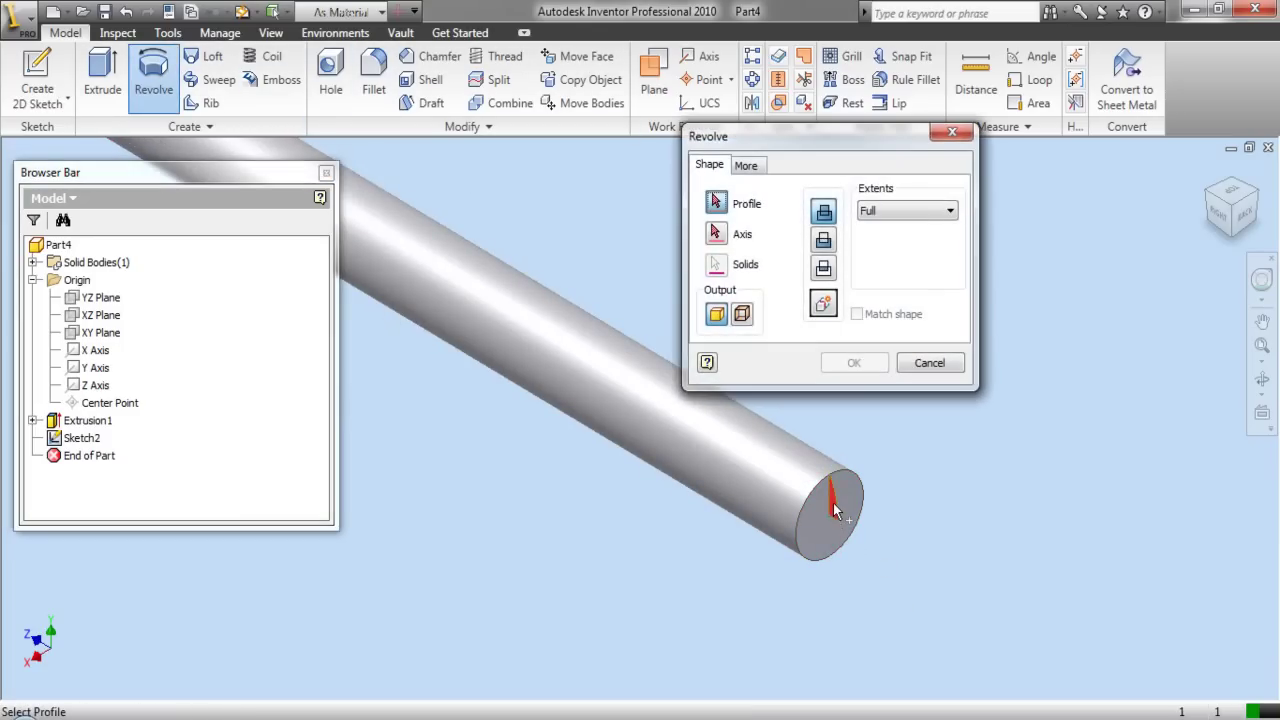
scroll(980, 545, "down", 5)
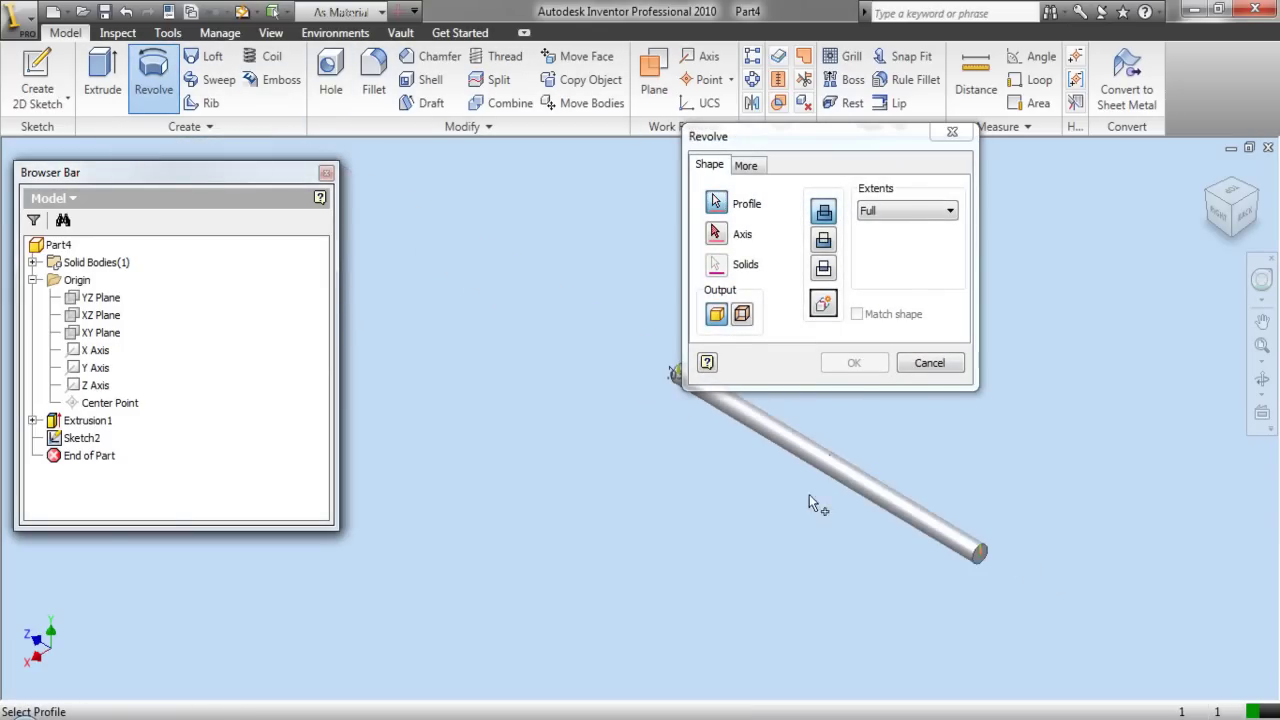
scroll(670, 402, "up", 3)
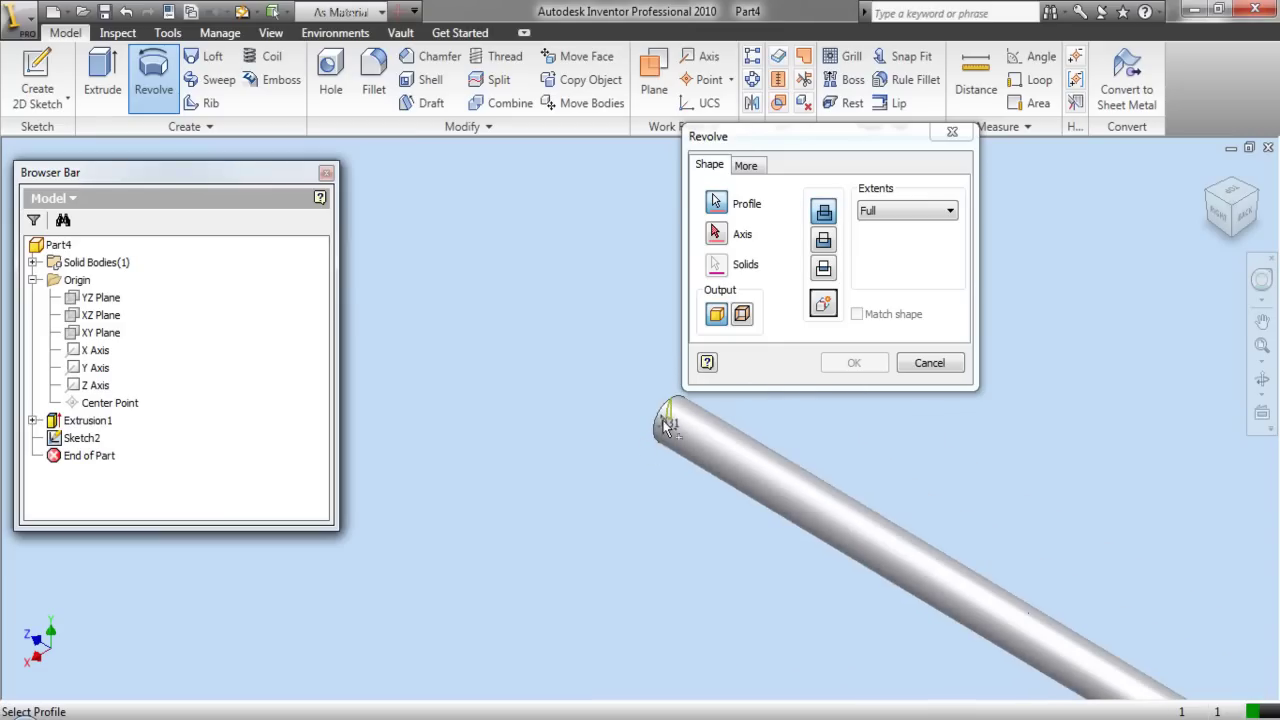
scroll(667, 414, "up", 3)
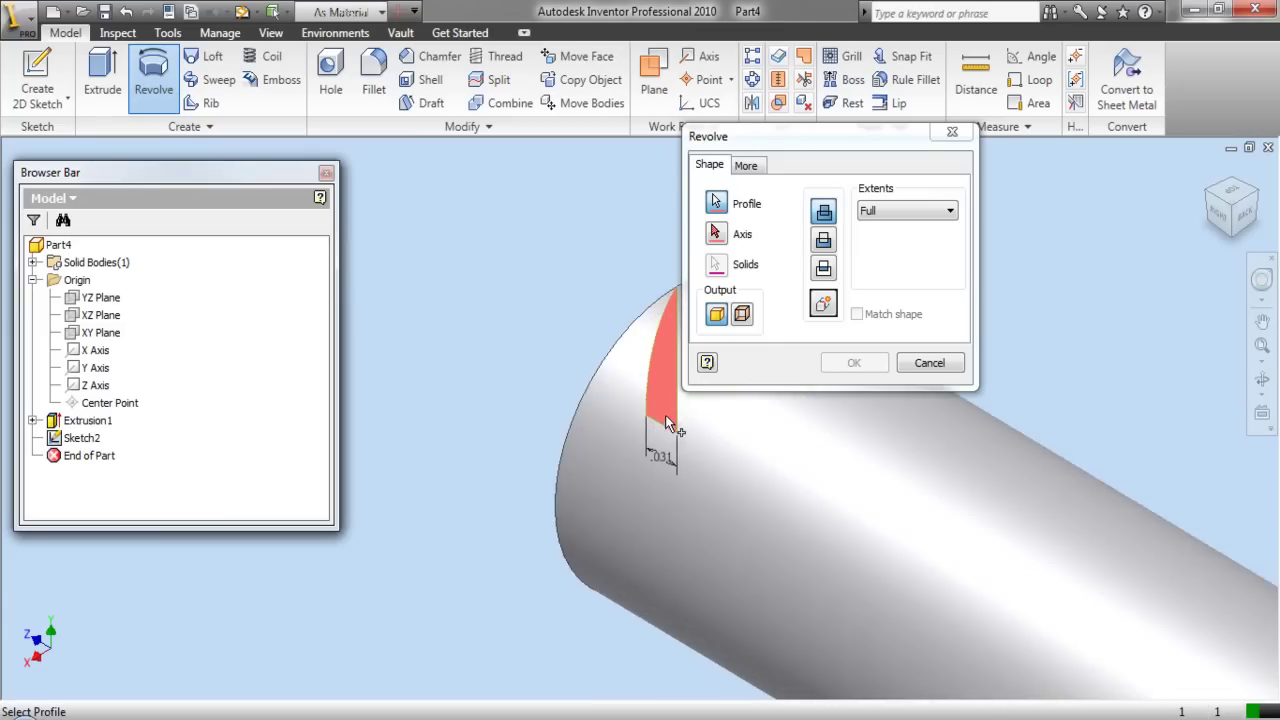
scroll(548, 418, "down", 2)
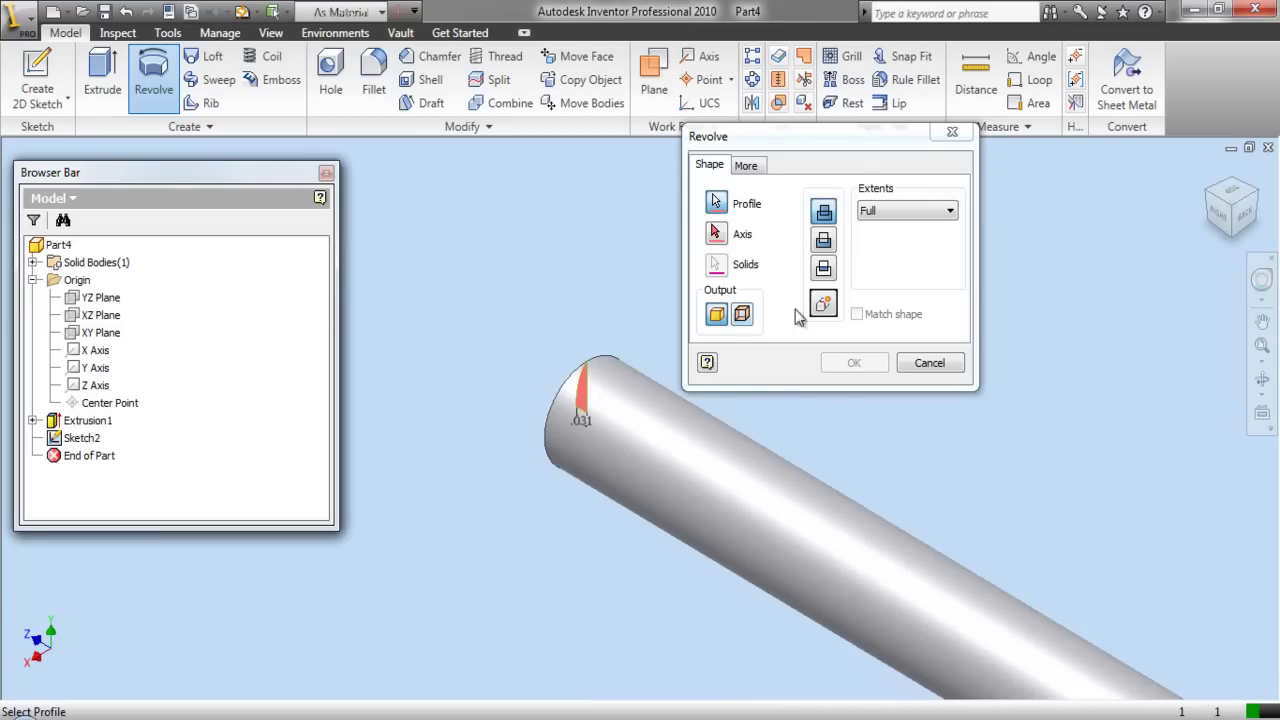
left_click(716, 234)
scroll(557, 263, "down", 2)
scroll(488, 314, "down", 2)
scroll(760, 436, "up", 5)
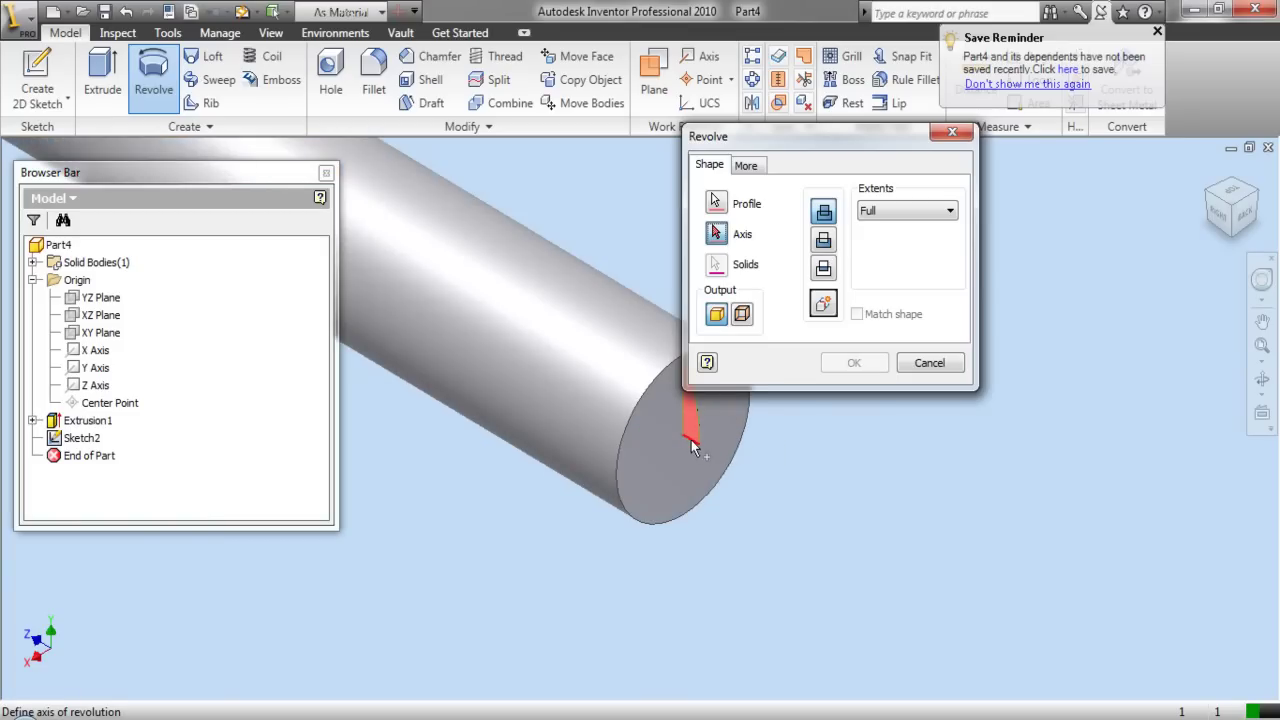
left_click(690, 445)
left_click(852, 363)
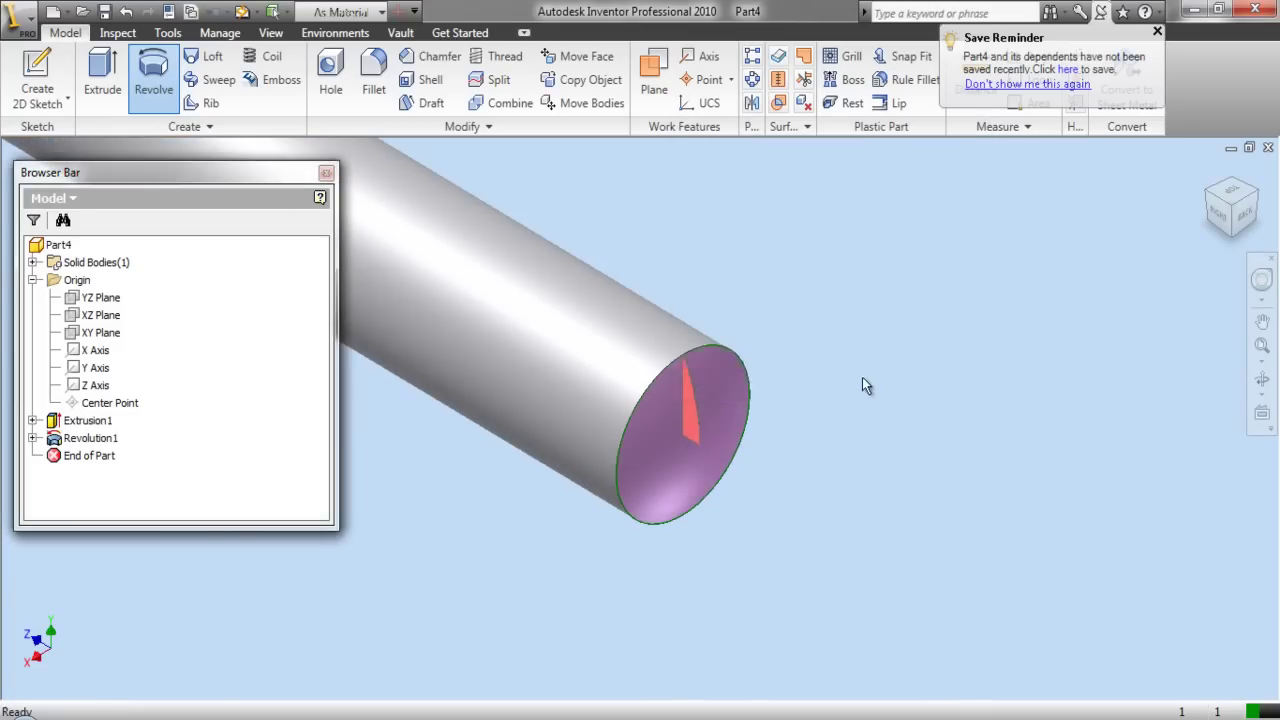
Save the pin as Part2 in the Hing folder and close the part.
scroll(889, 403, "down", 3)
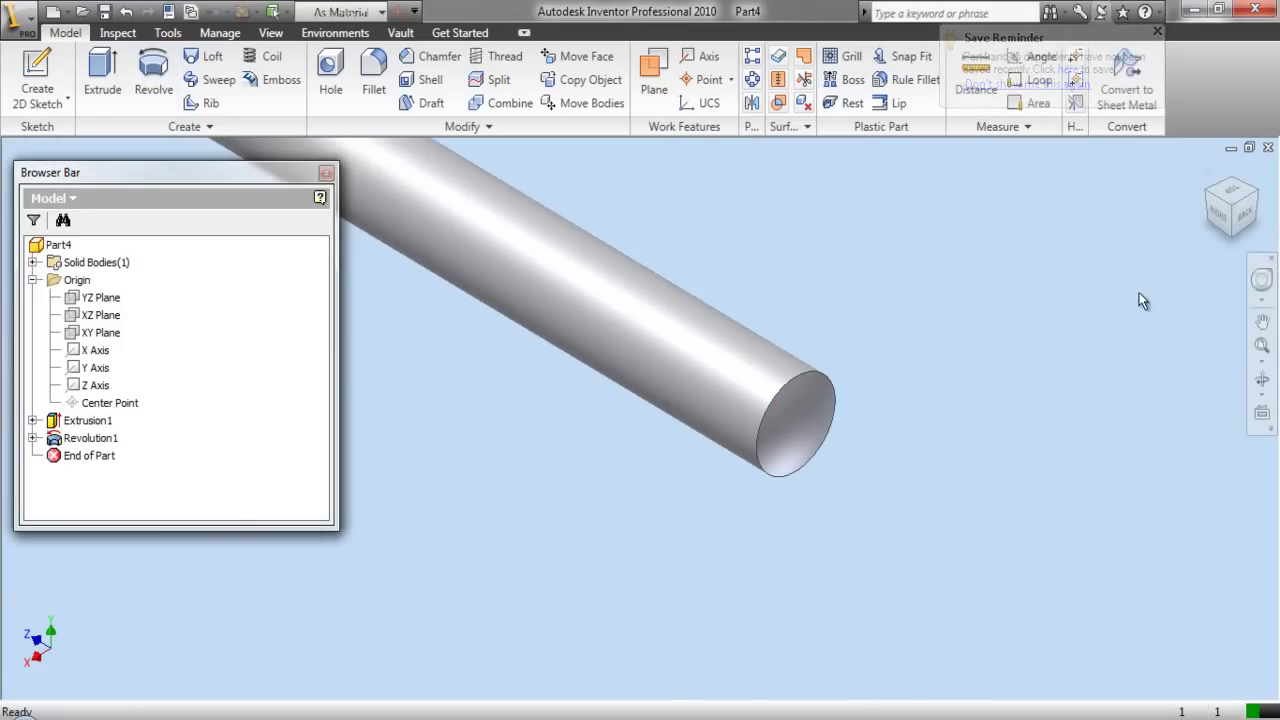
left_click(1214, 196)
scroll(427, 545, "up", 3)
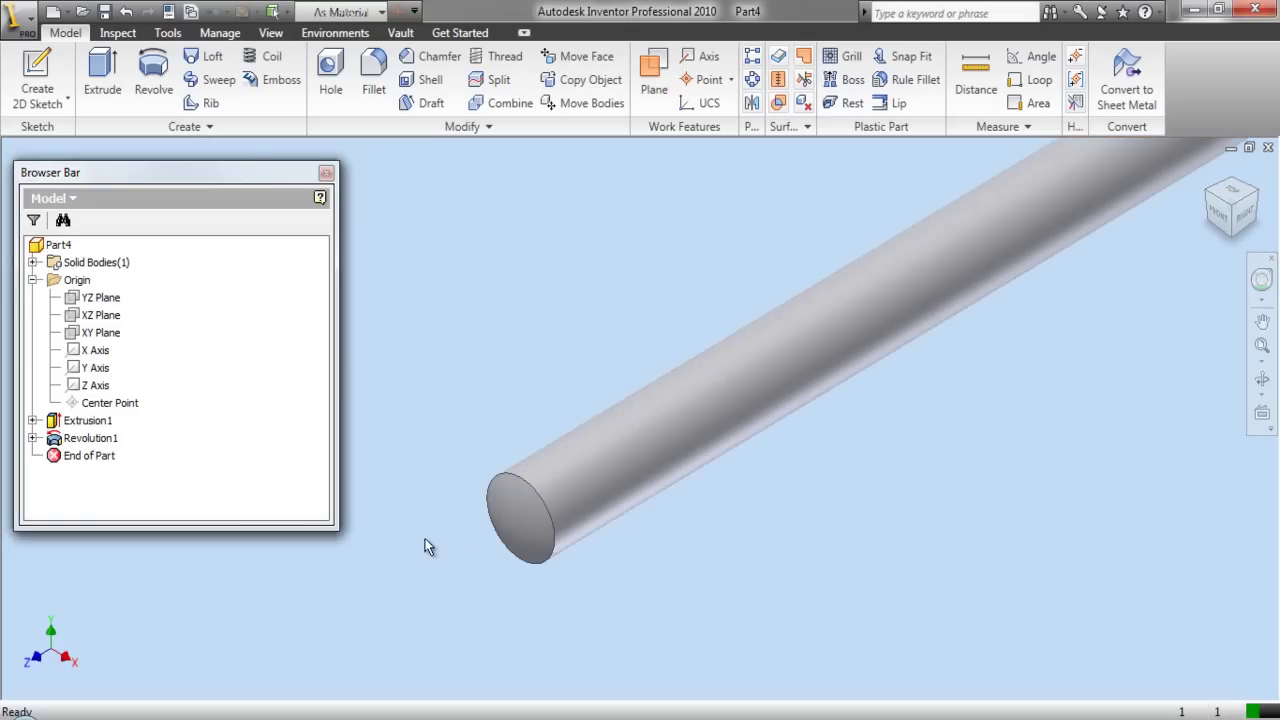
left_click(104, 13)
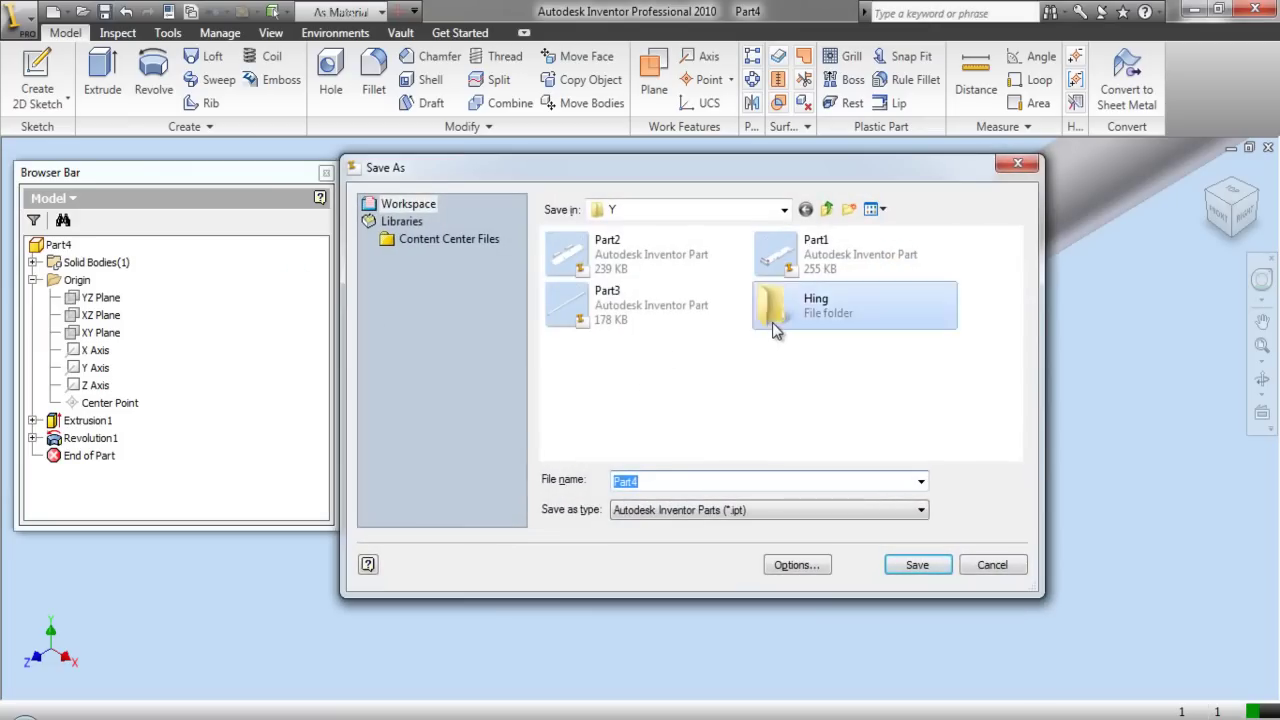
double_click(775, 305)
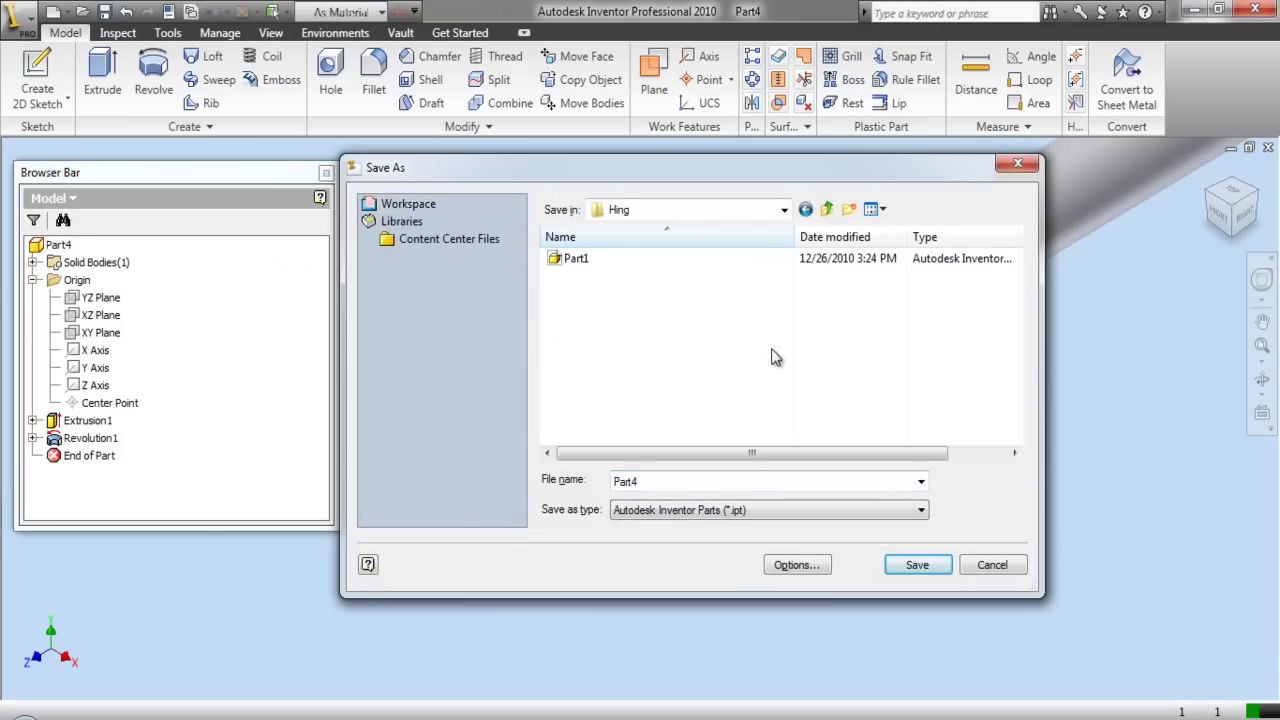
double_click(633, 484)
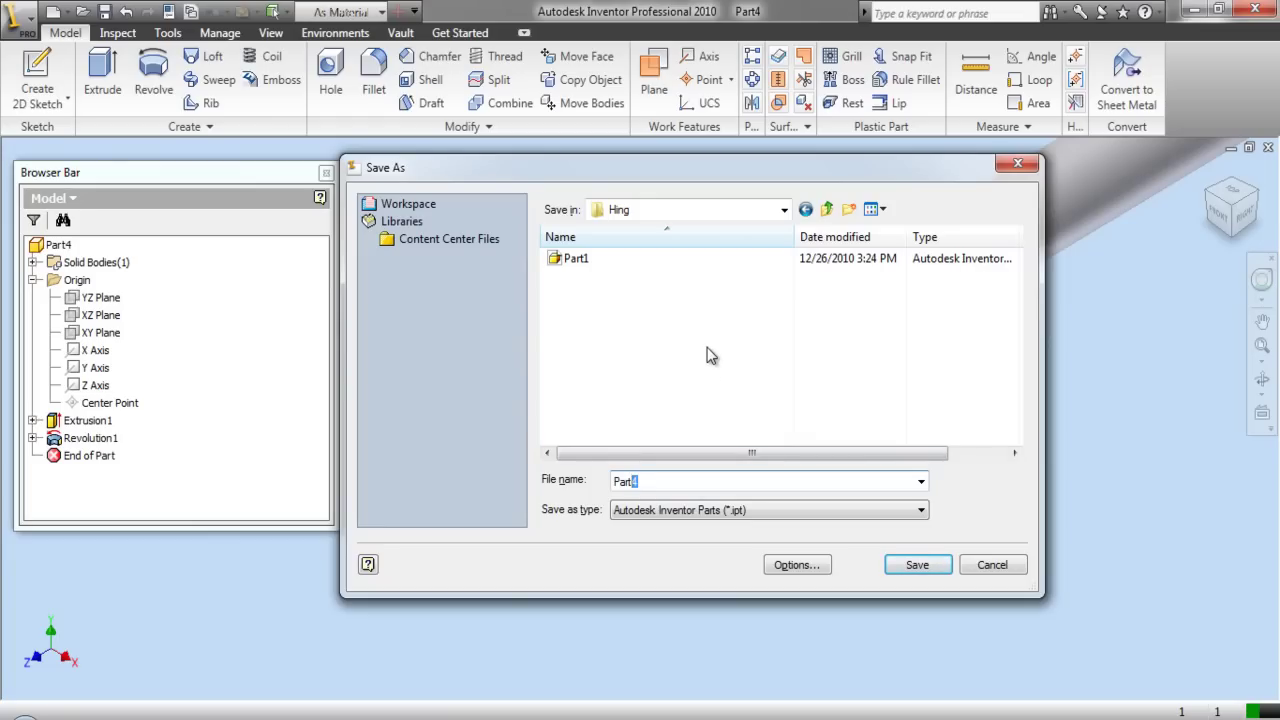
left_click(916, 565)
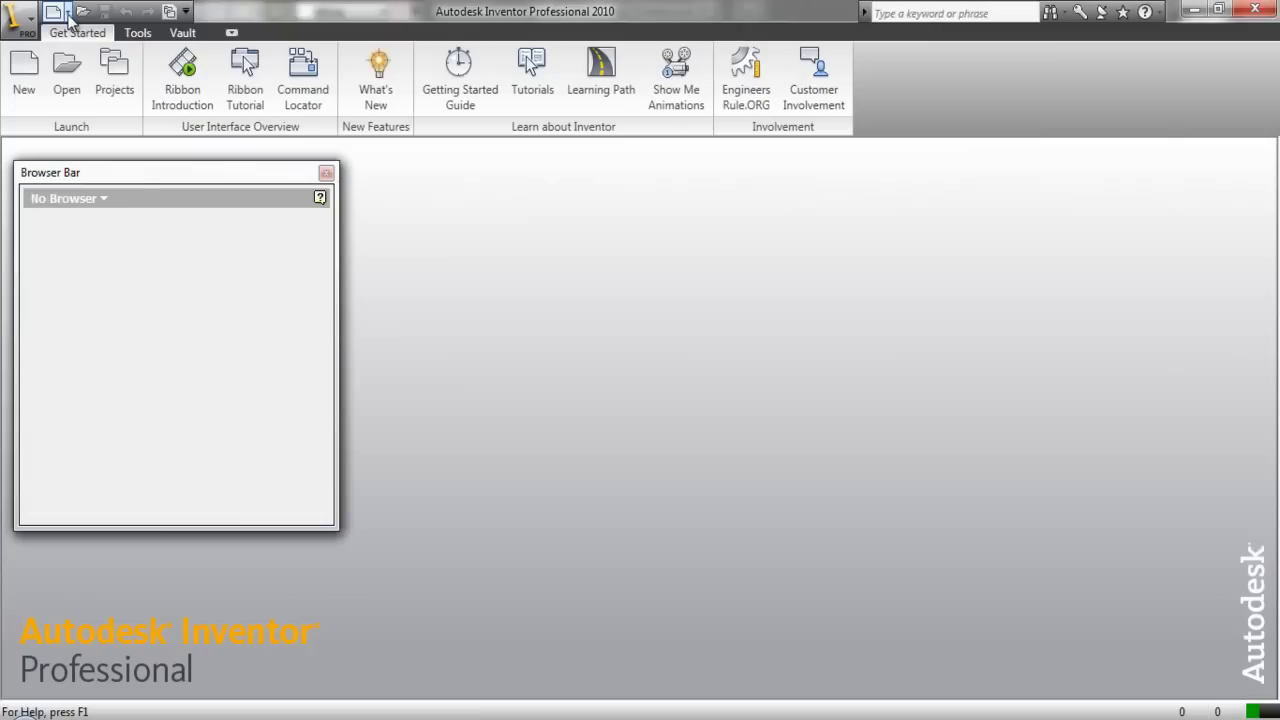
Create a new assembly and open the Hing folder for placing a component.
left_click(66, 12)
left_click(85, 46)
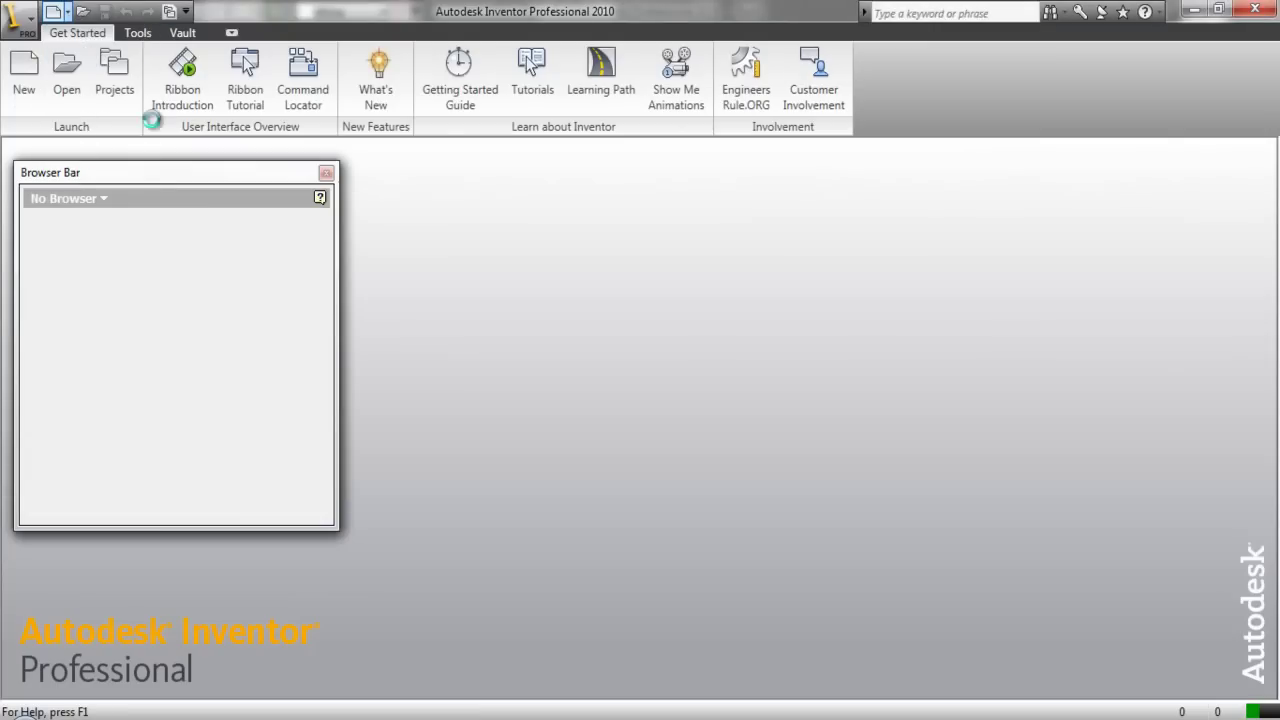
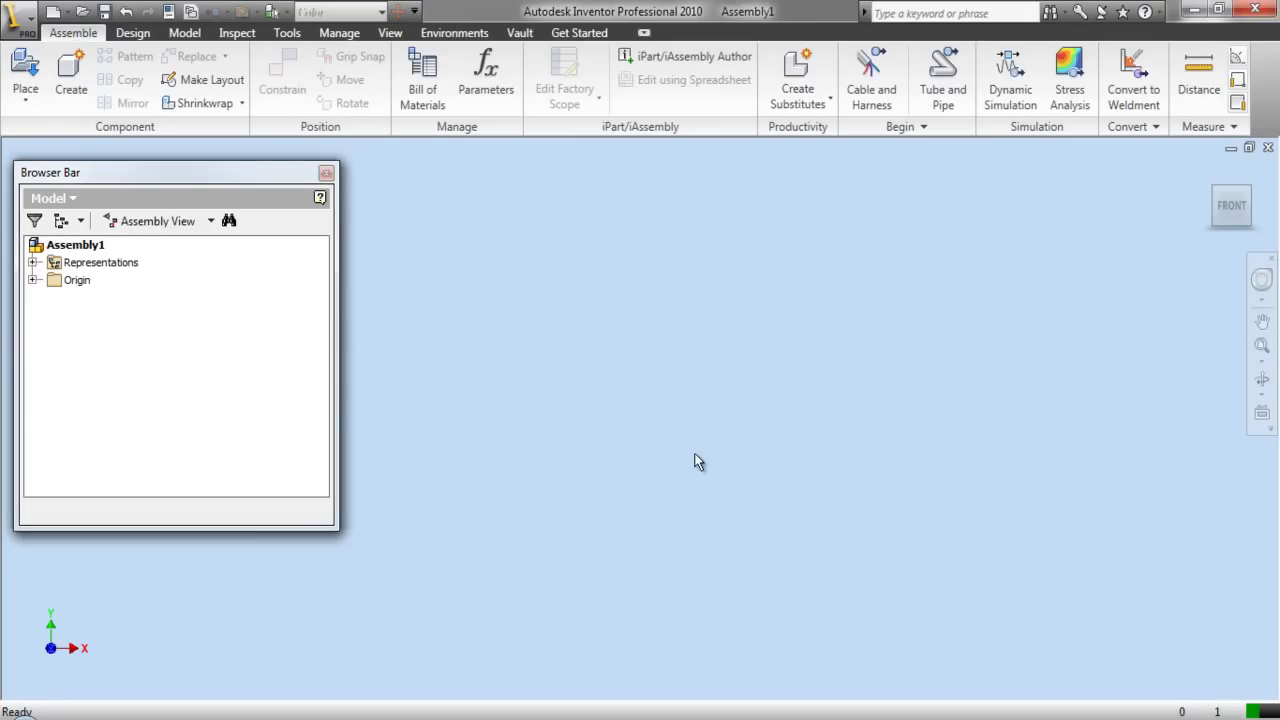
left_click(24, 80)
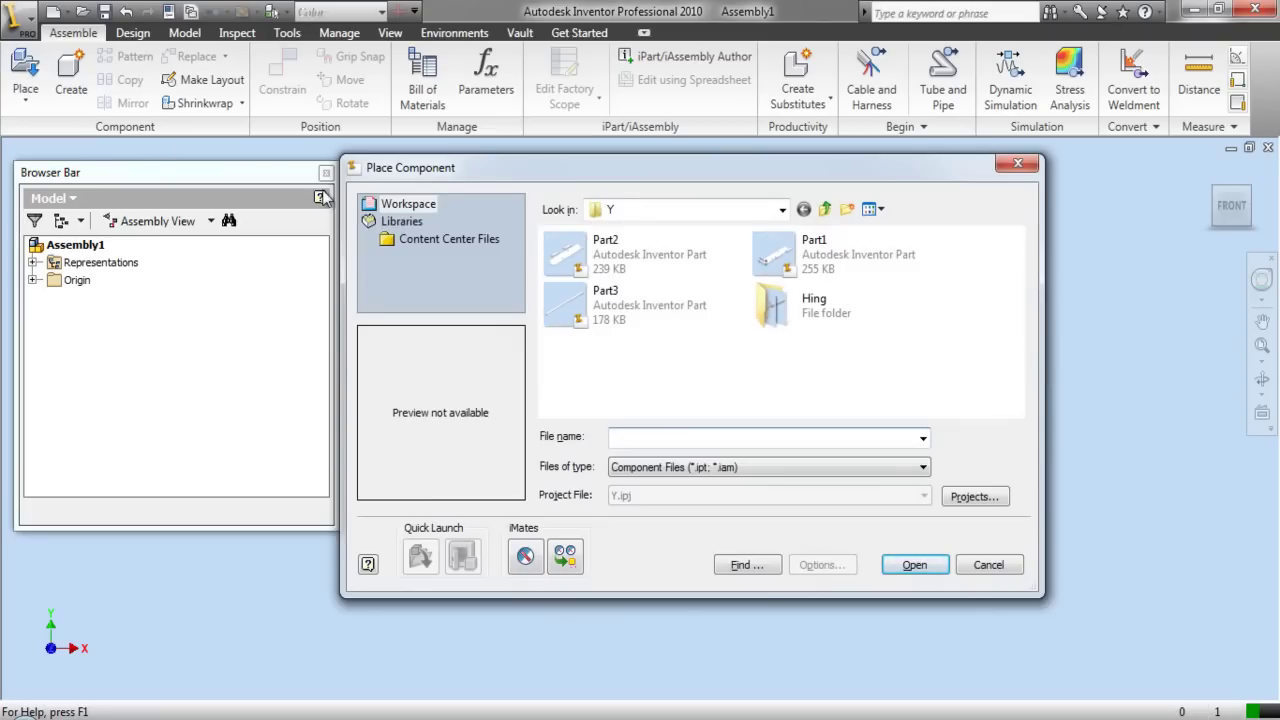
double_click(757, 316)
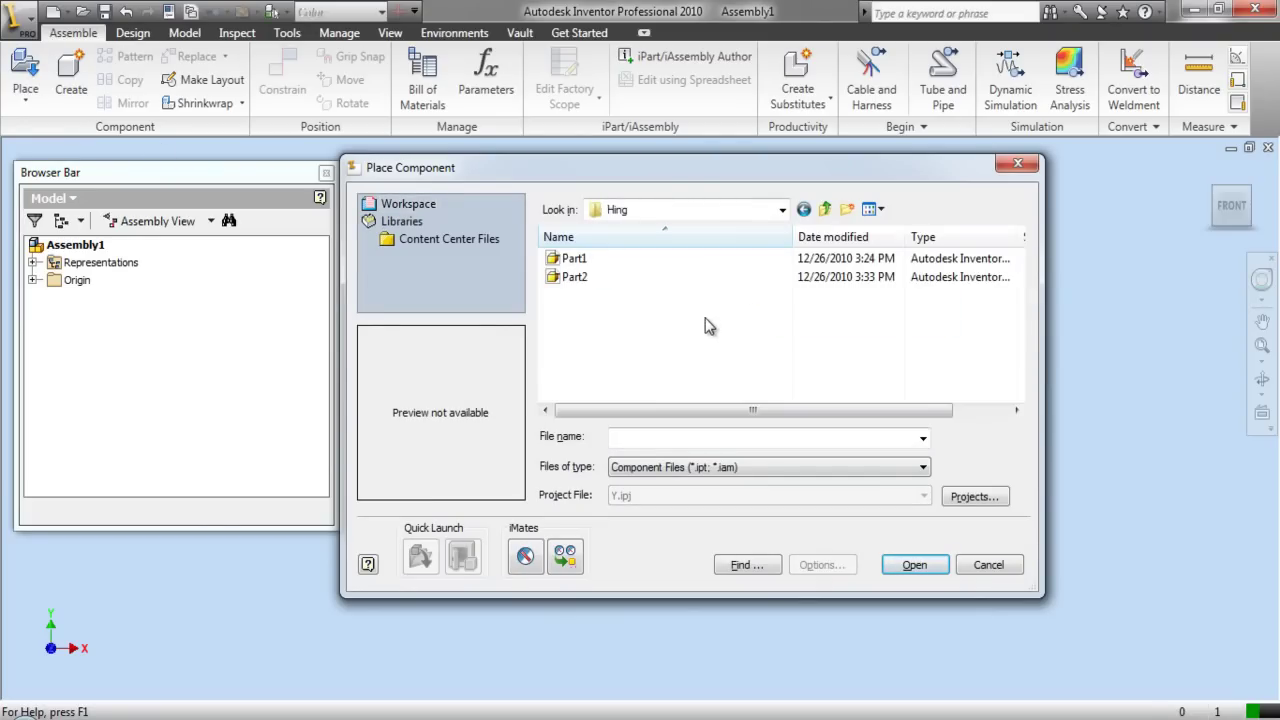
Make a copy of the Part1 file within the Hing folder.
left_click(578, 260)
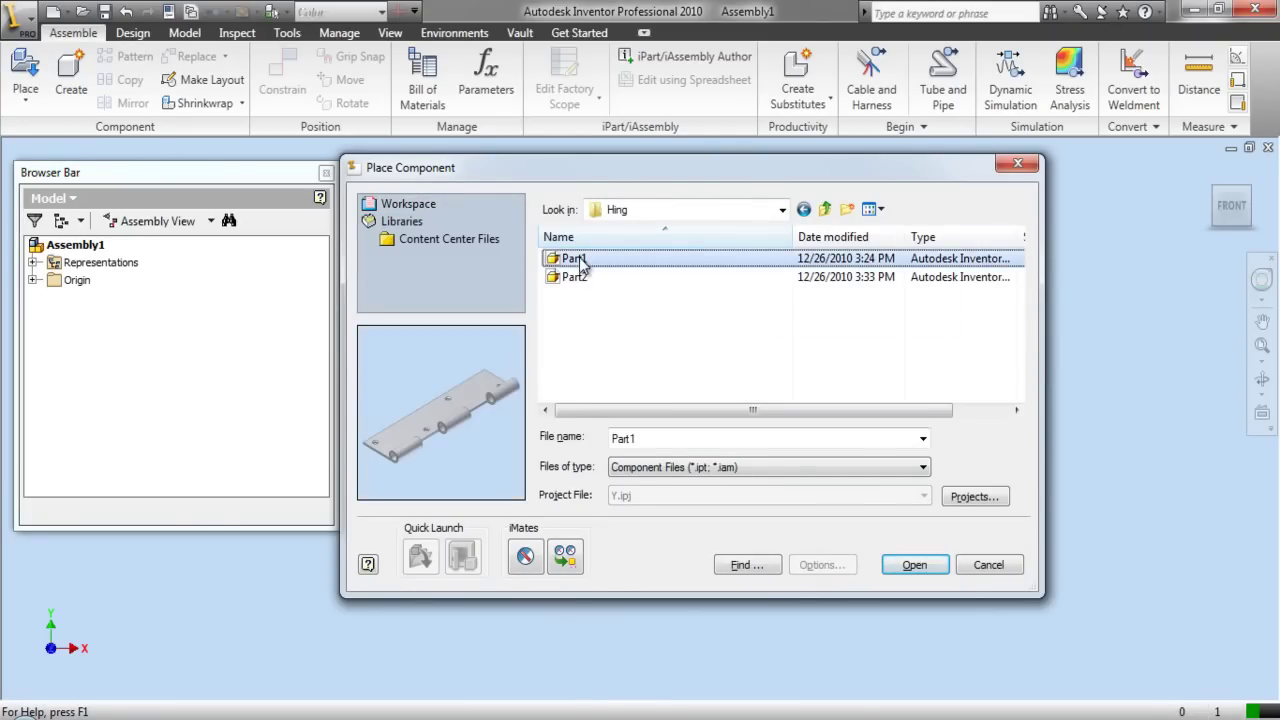
right_click(581, 262)
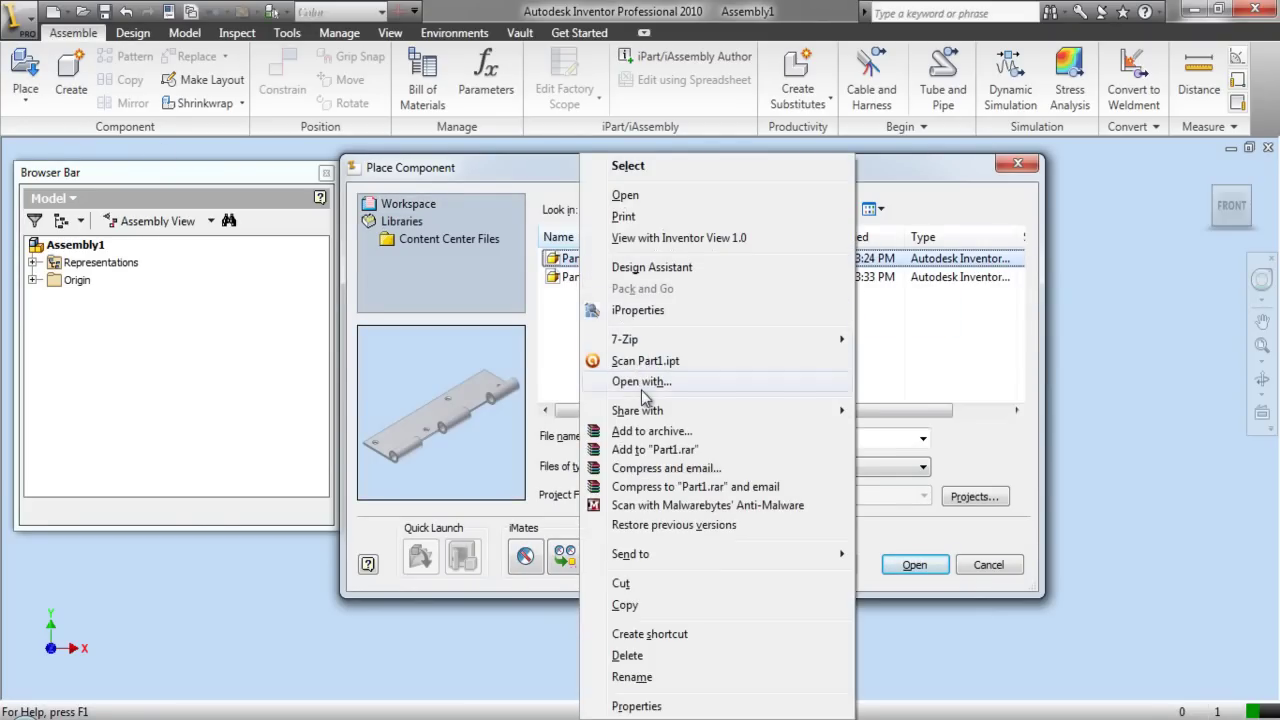
left_click(640, 607)
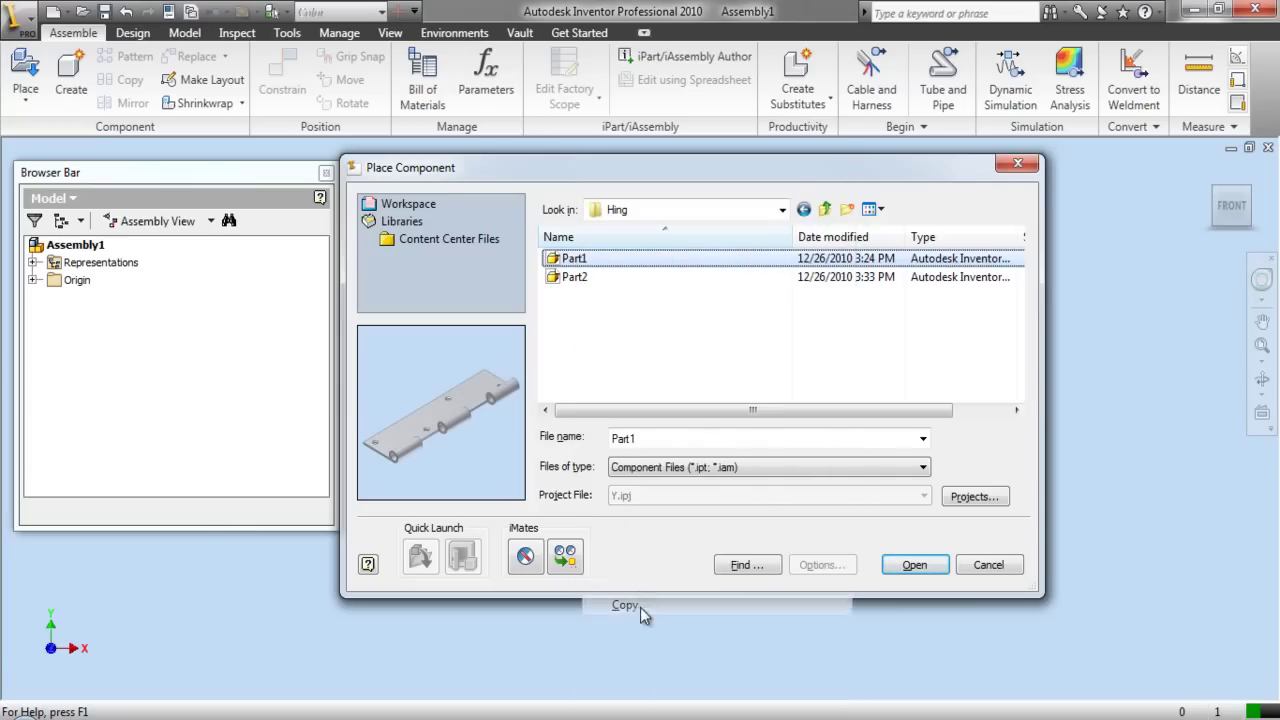
right_click(631, 312)
left_click(676, 443)
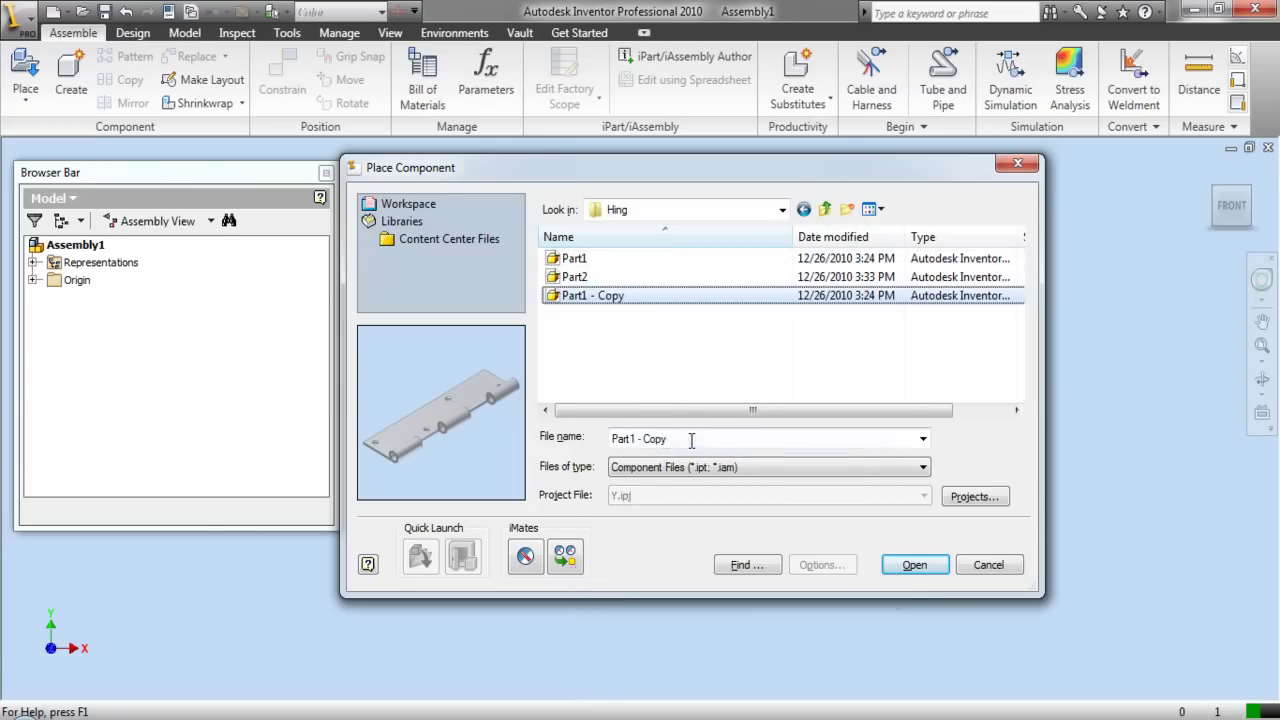
Rename the copied Part1 file as Part3.
right_click(602, 296)
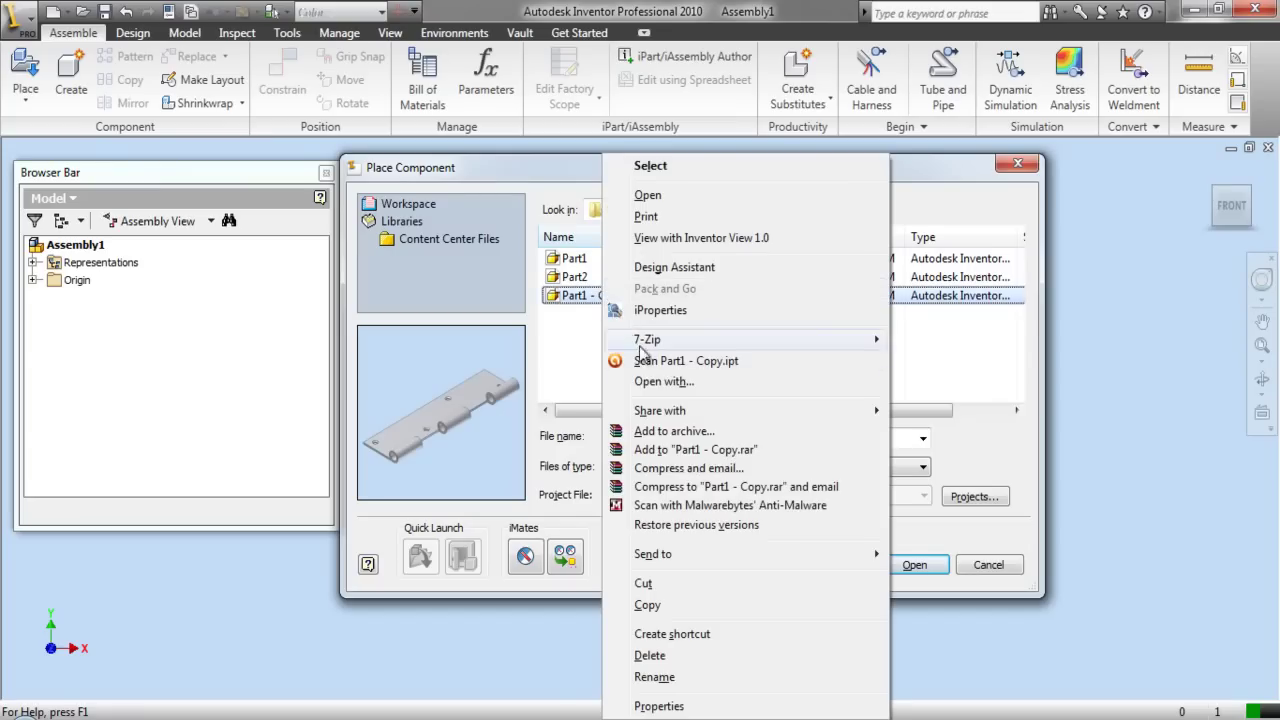
left_click(673, 672)
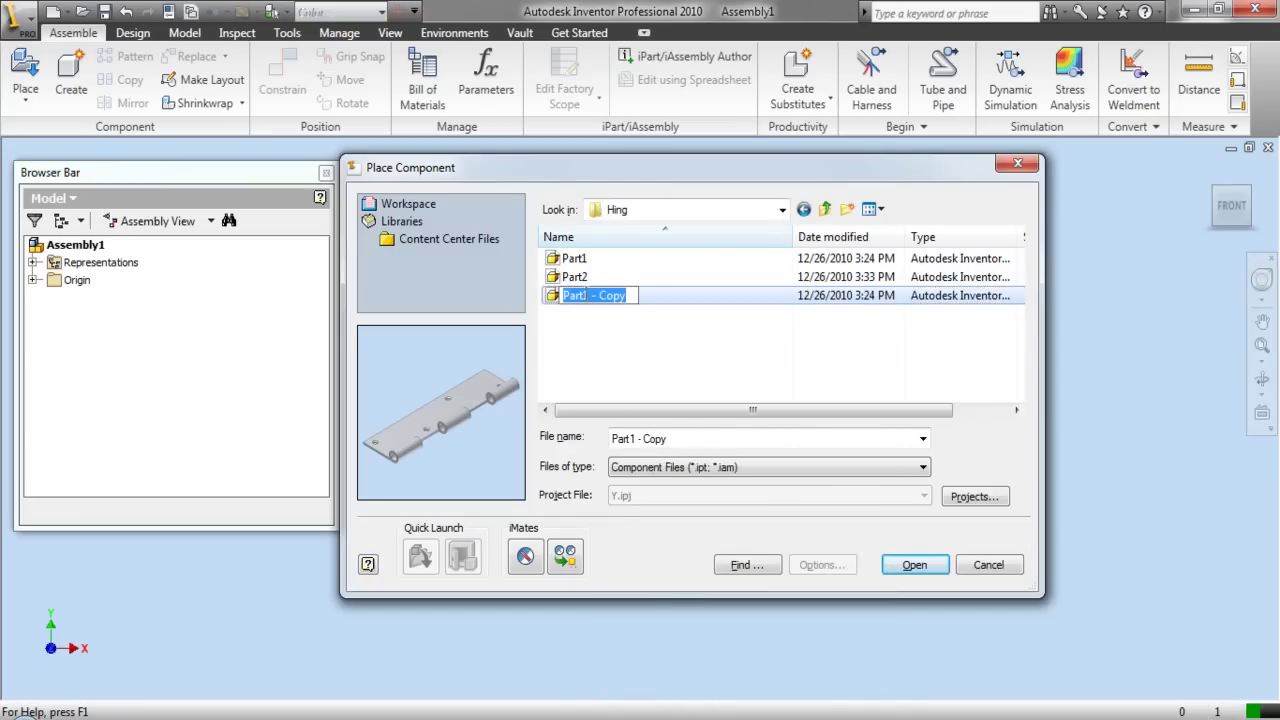
left_click_drag(585, 291, 628, 306)
type("3")
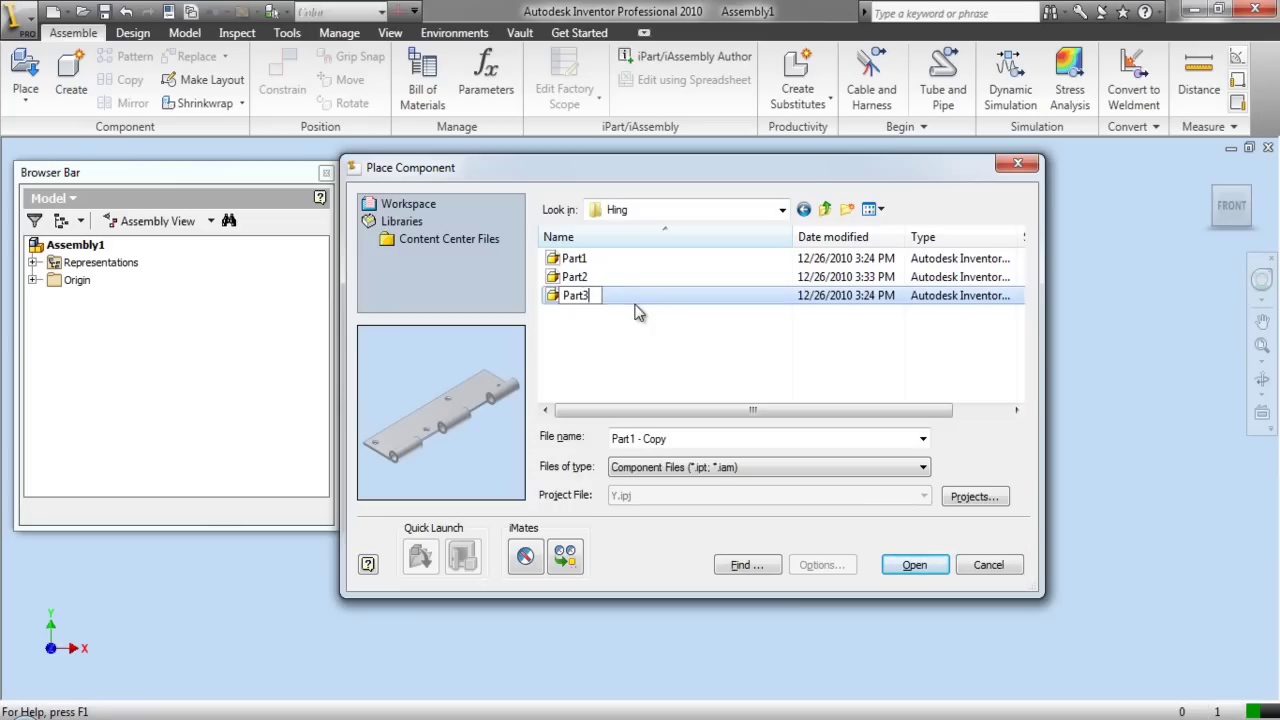
left_click(640, 313)
Place a single instance of the hinge leaf Part1 in the assembly and end the placement.
left_click(580, 260)
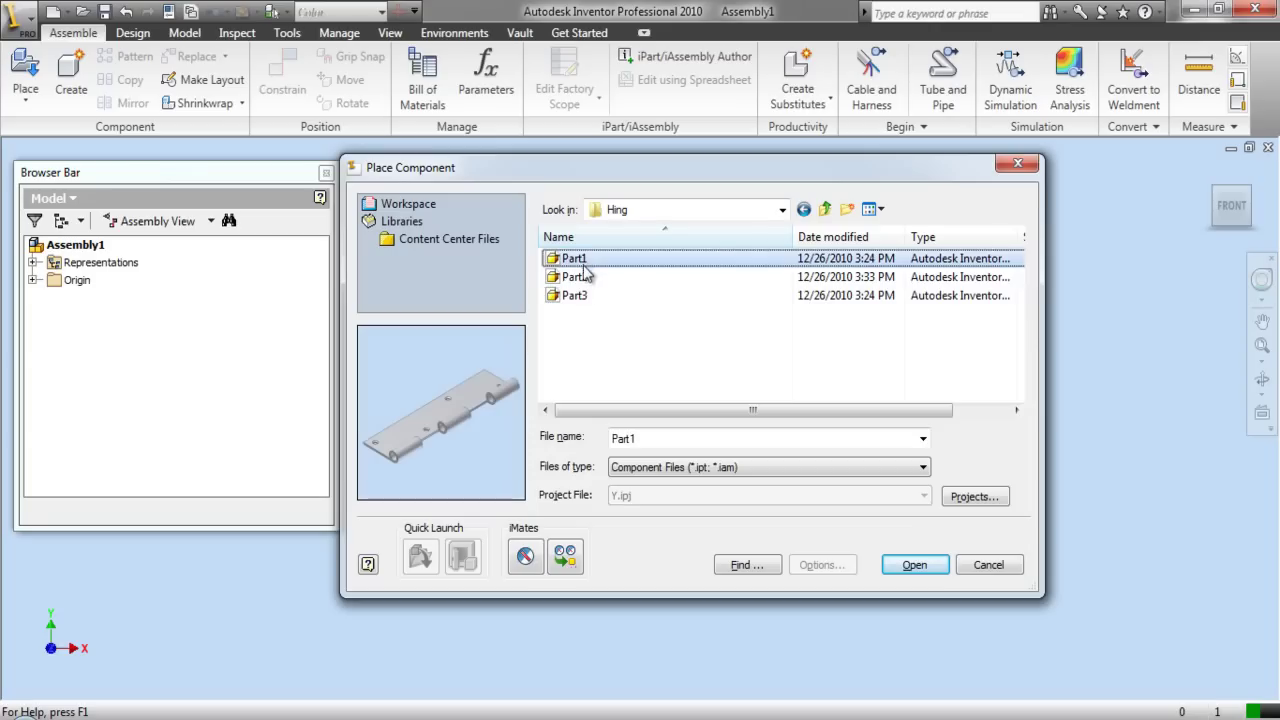
left_click(578, 277)
left_click(584, 297)
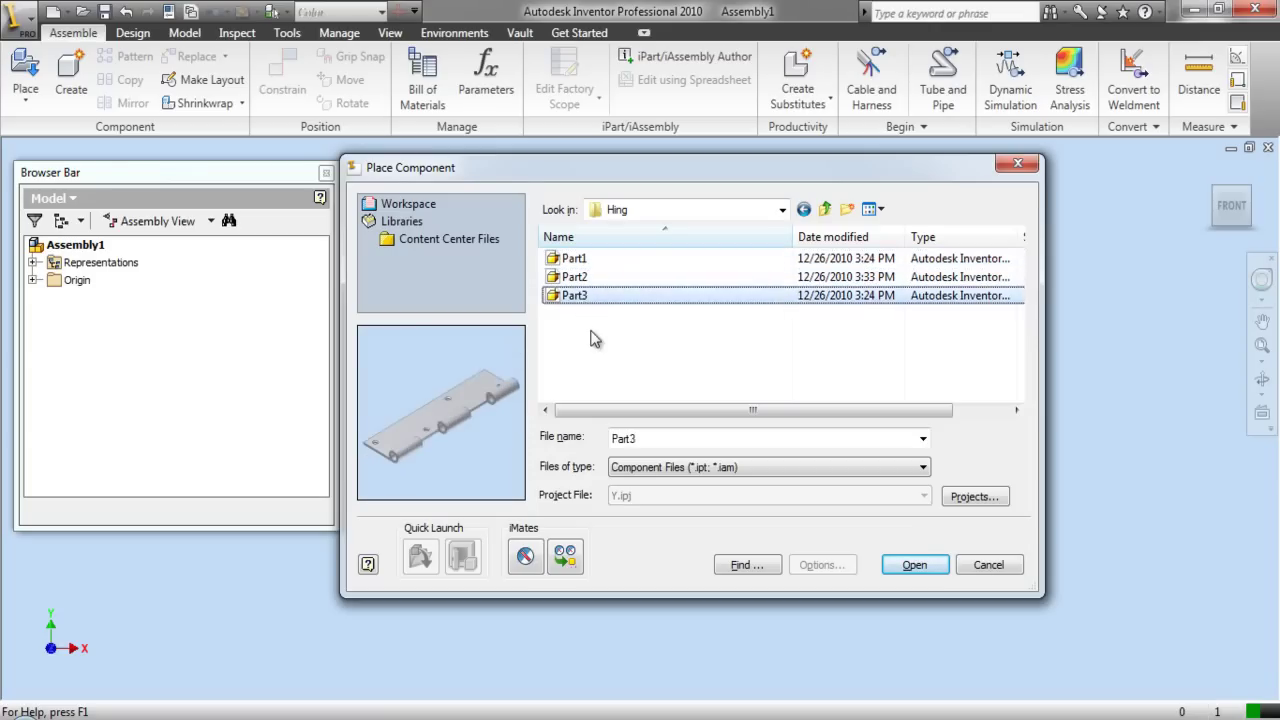
left_click(576, 260)
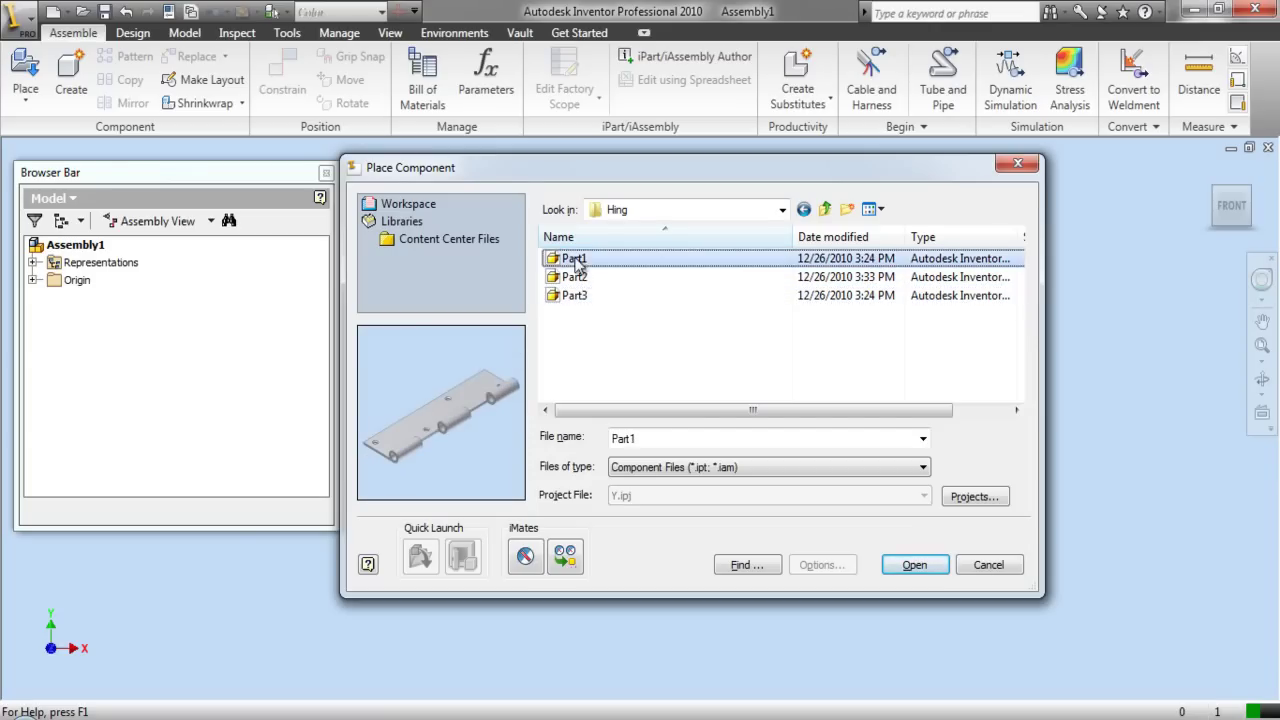
left_click(914, 564)
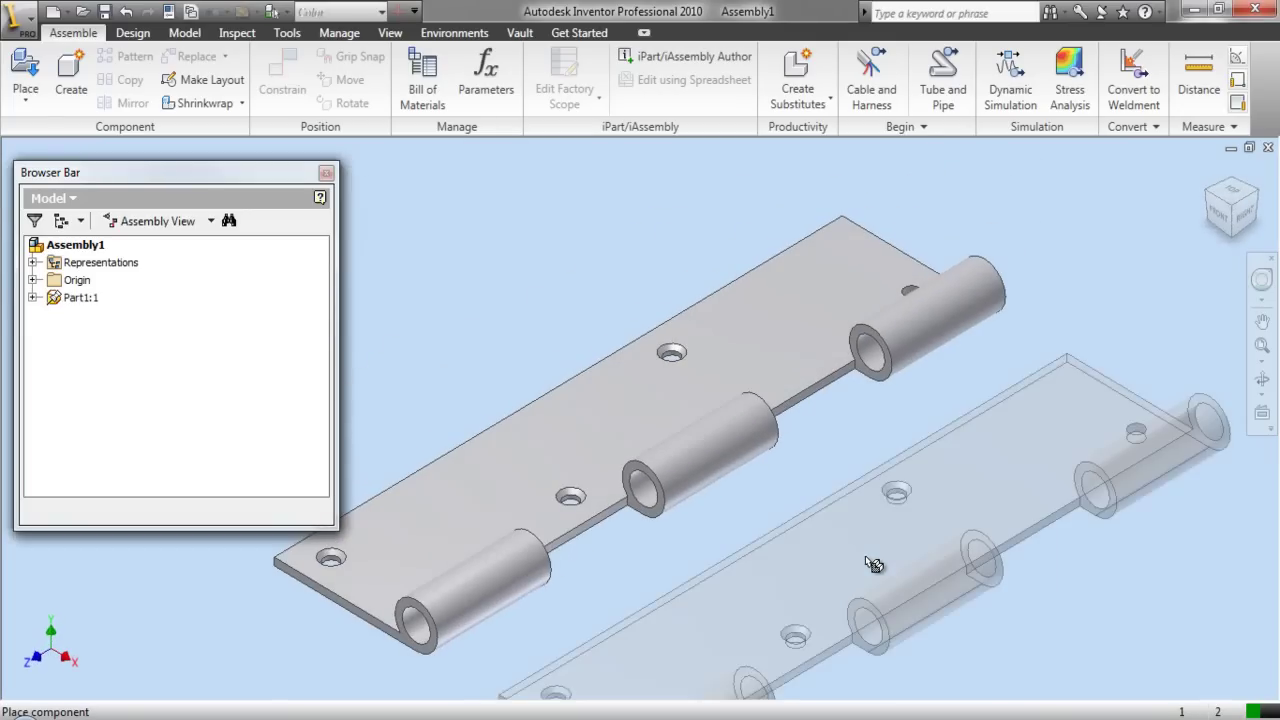
right_click(847, 505)
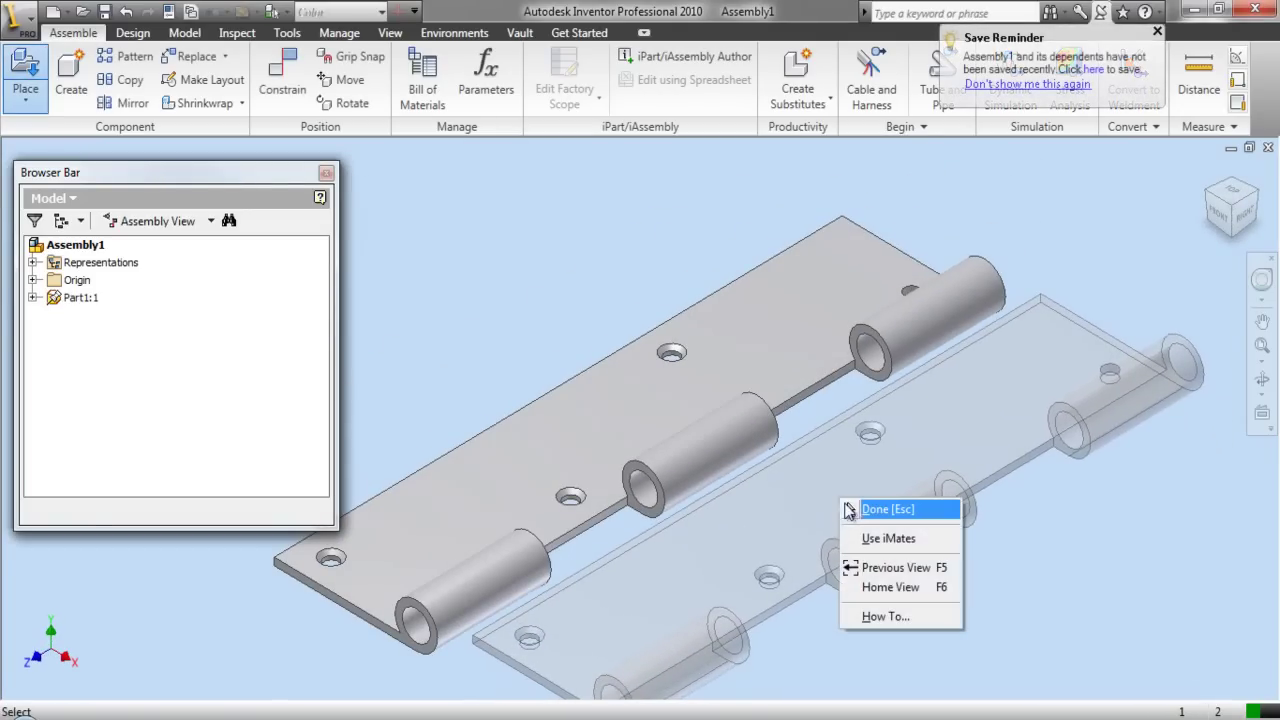
left_click(852, 510)
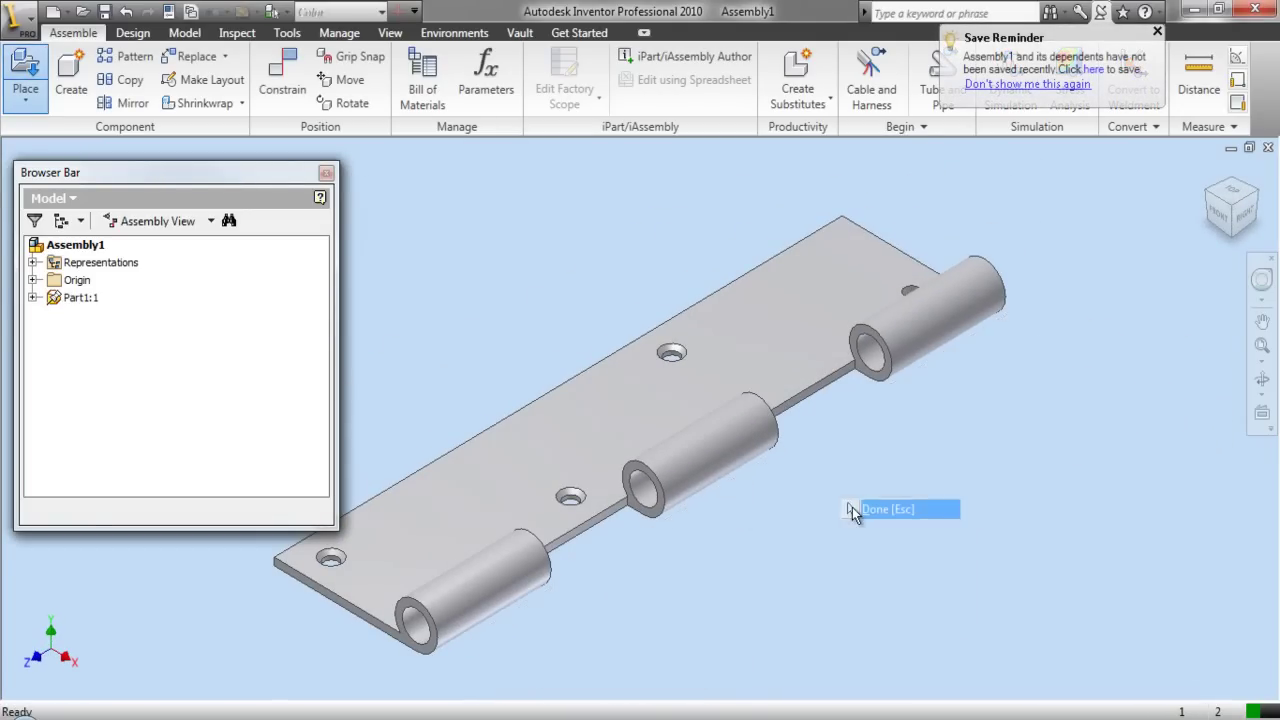
Turn off Grounded for the hinge leaf Part1 and move the leaf up to a new position.
scroll(771, 360, "up", 3)
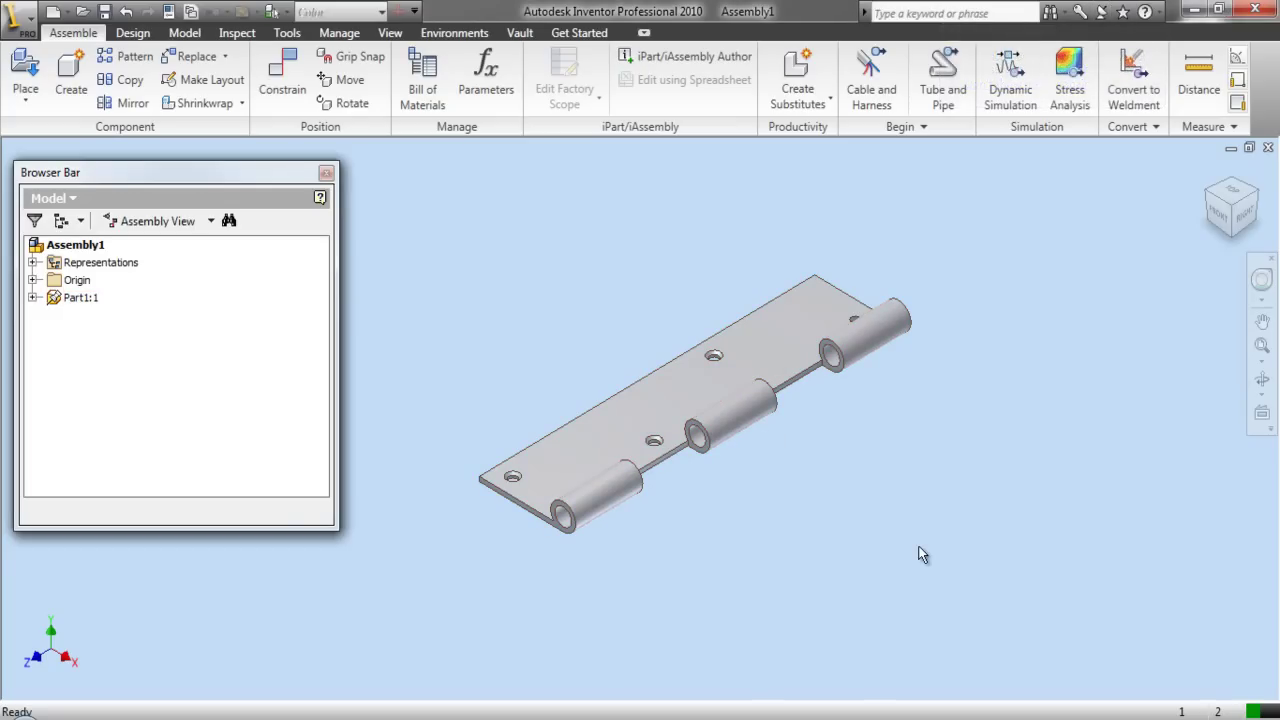
right_click(80, 298)
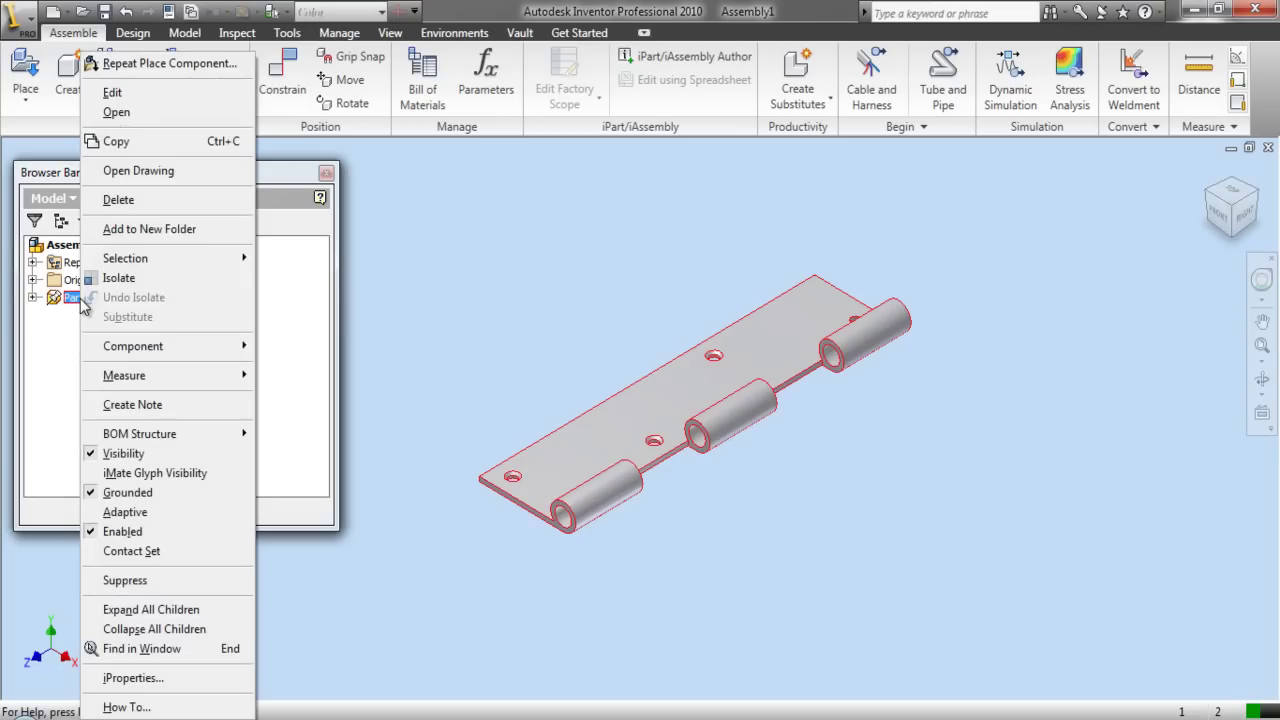
left_click(148, 494)
left_click_drag(606, 486, 575, 408)
key("Escape")
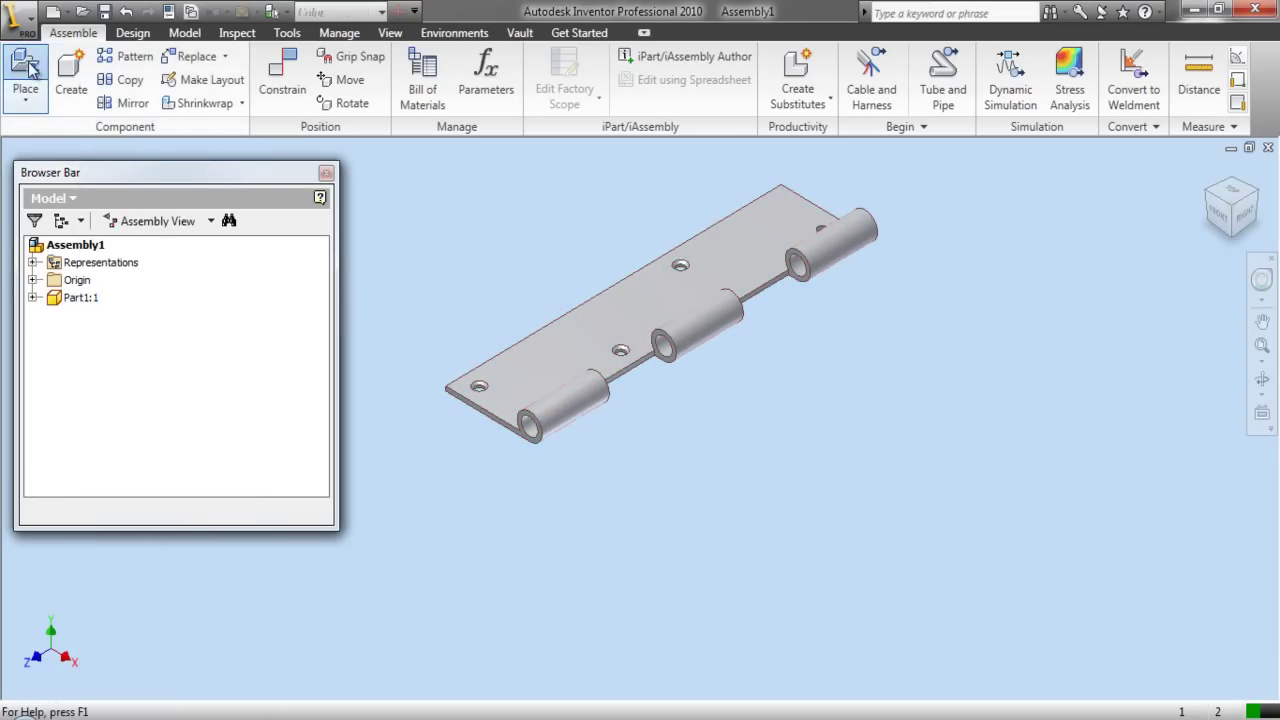
Place a single instance of the hinge pin Part2 beside the hinge leaf and end the placement.
key("p")
left_click(572, 277)
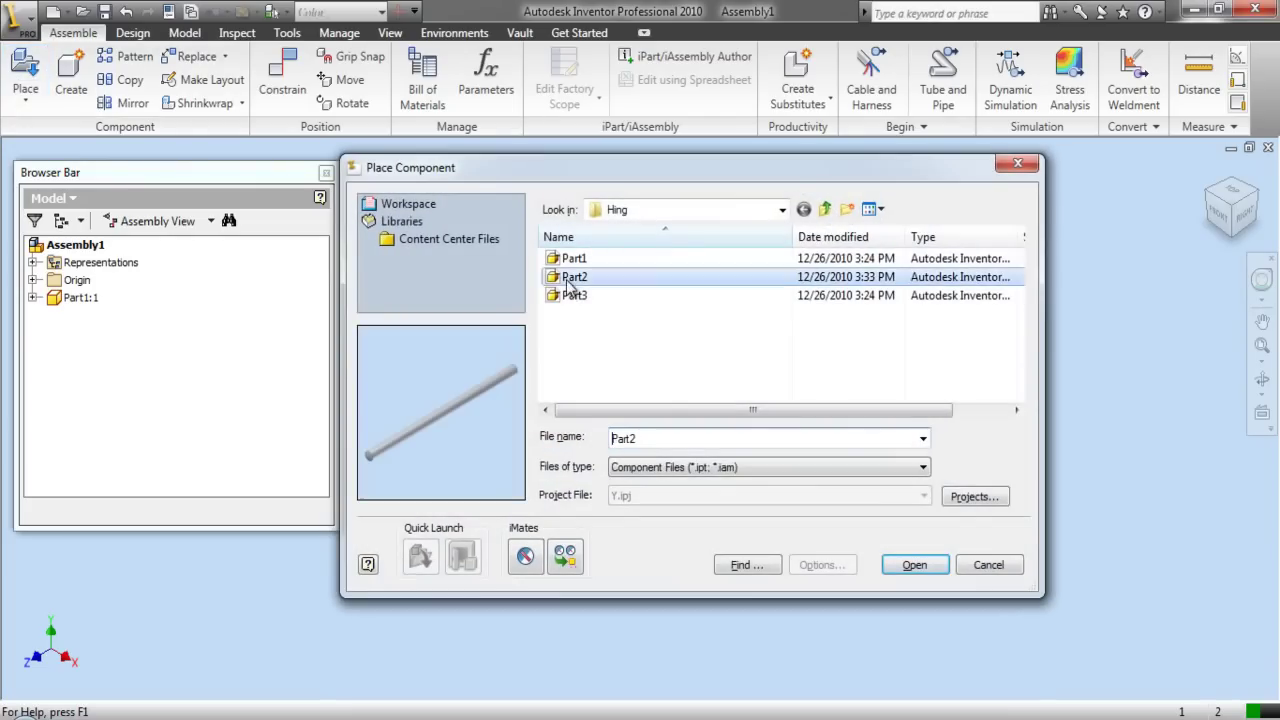
left_click(914, 565)
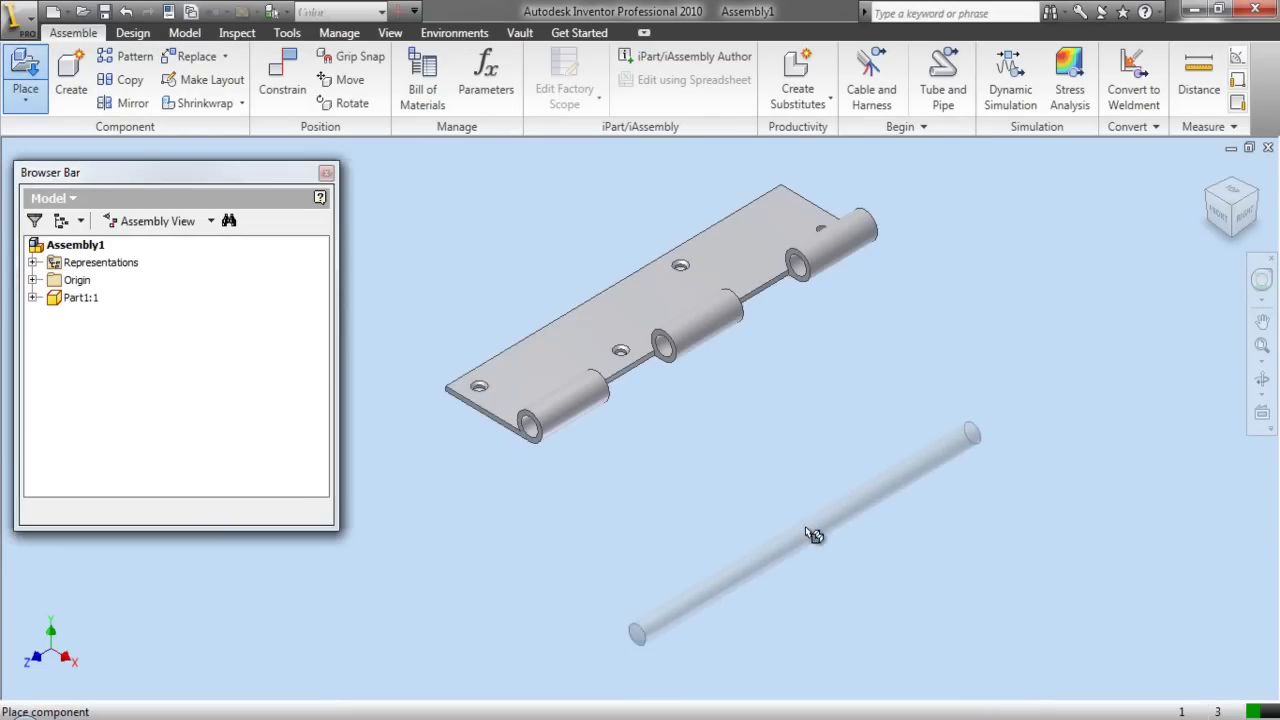
left_click(760, 418)
right_click(822, 449)
left_click(856, 462)
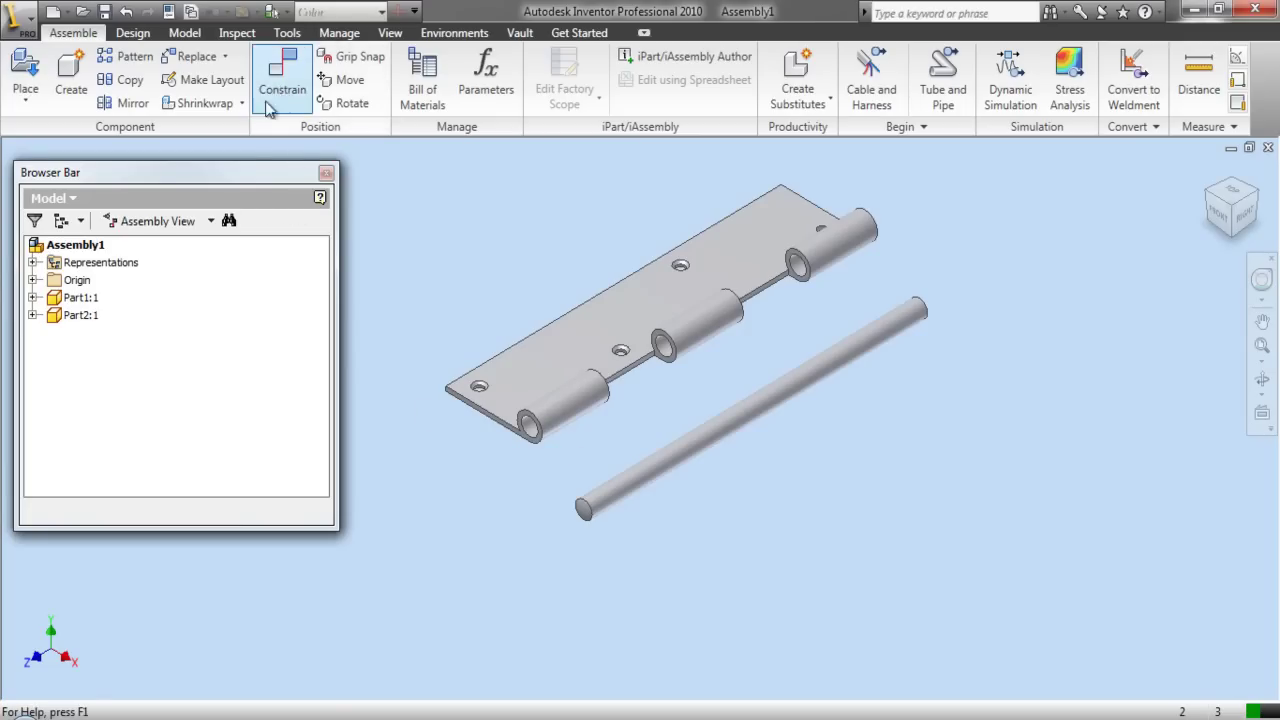
Turn on the visibility of the assembly origin's Z Axis and move the pin aside from it.
left_click(33, 280)
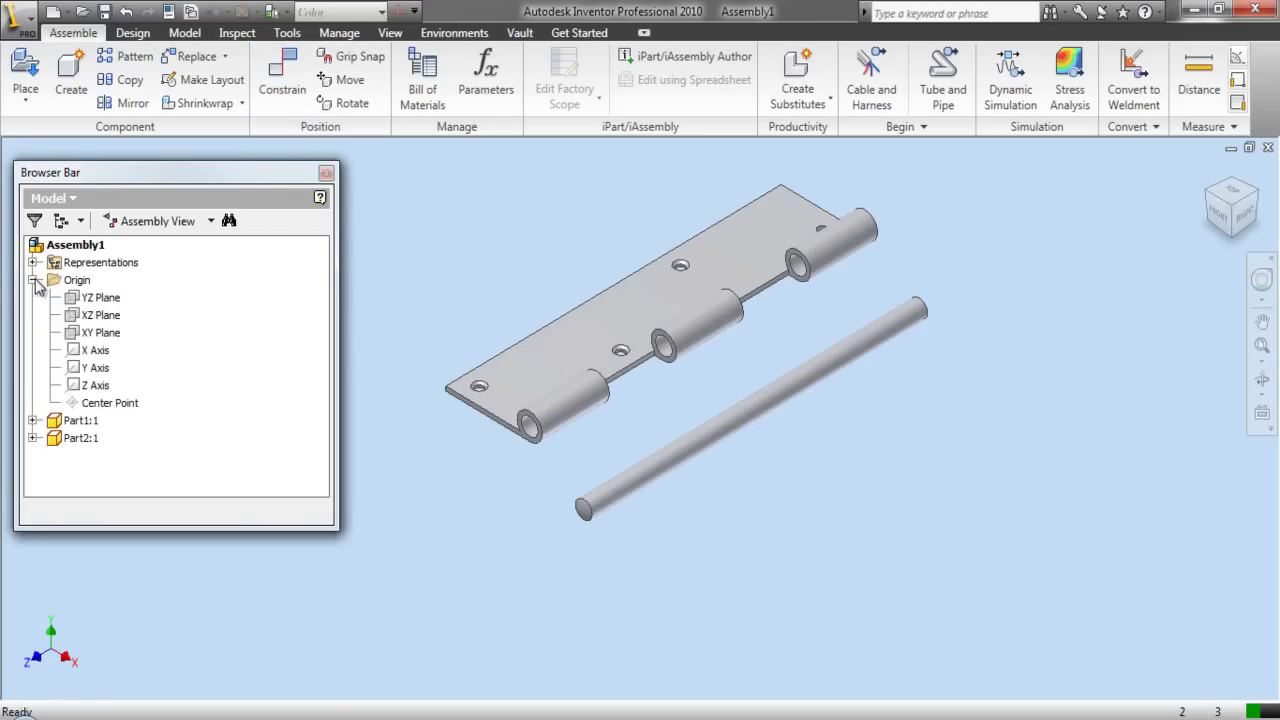
right_click(93, 386)
left_click(137, 480)
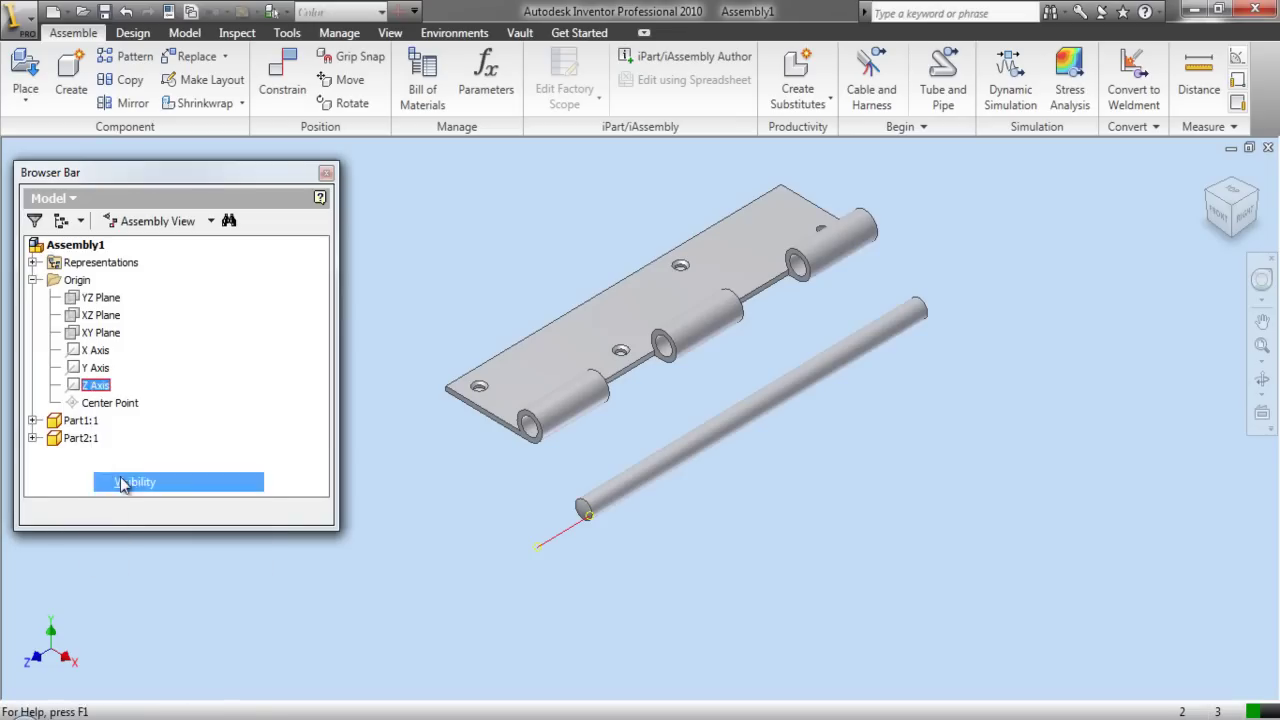
scroll(606, 544, "up", 3)
left_click_drag(623, 506, 683, 480)
left_click(653, 409)
Mate the pin's centerline to the assembly's Z Axis with a 0.000 in offset, and slide the pin along the axis.
left_click(282, 80)
left_click(694, 523)
left_click(533, 528)
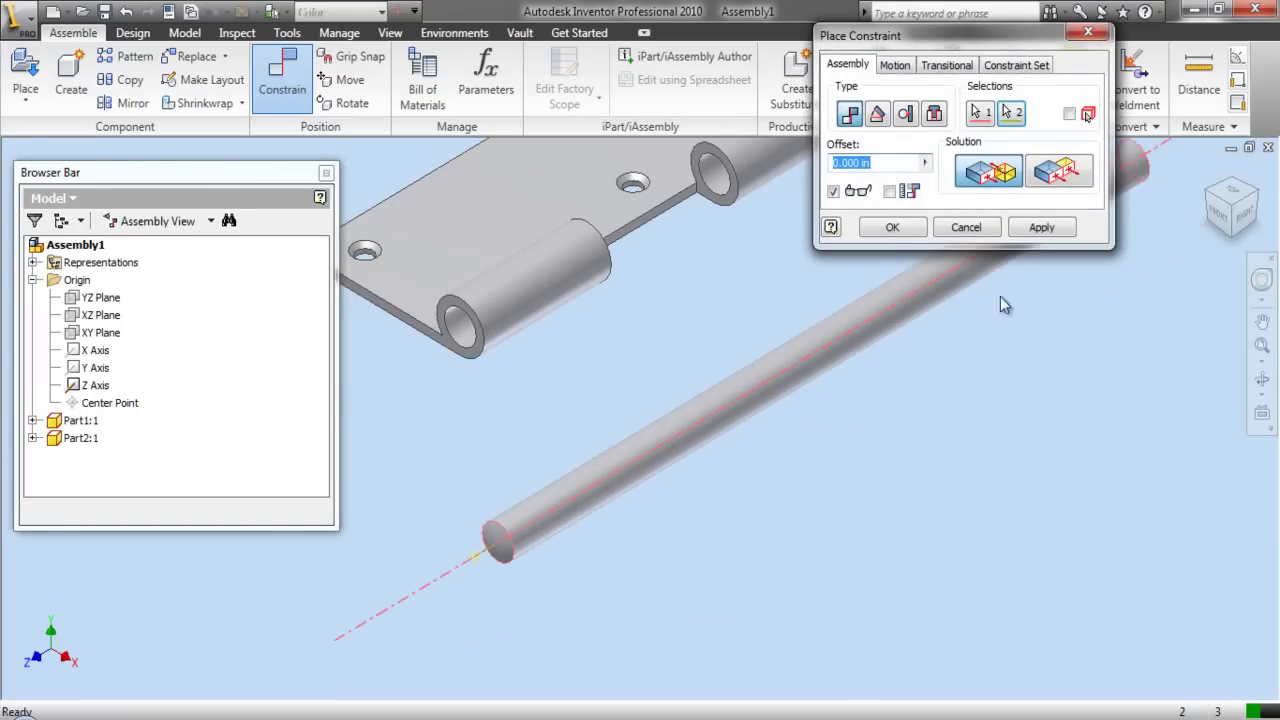
left_click(1041, 227)
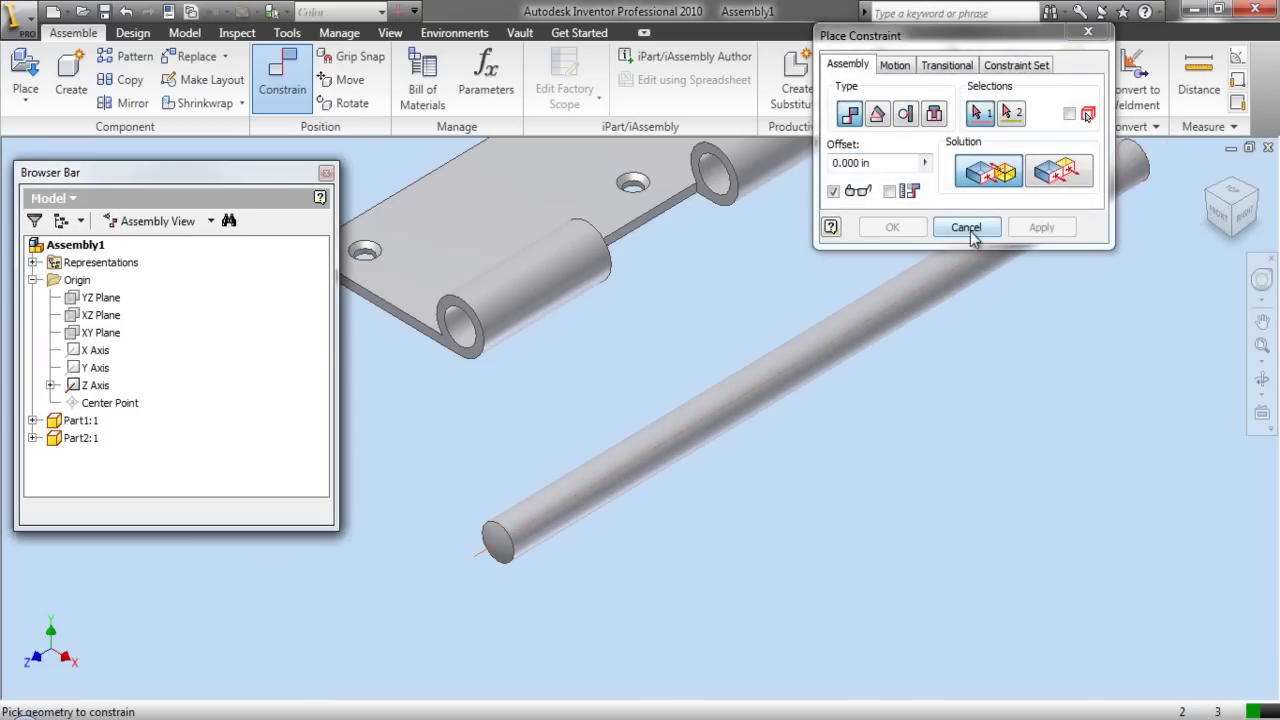
left_click(966, 227)
left_click_drag(571, 509, 618, 496)
key("Escape")
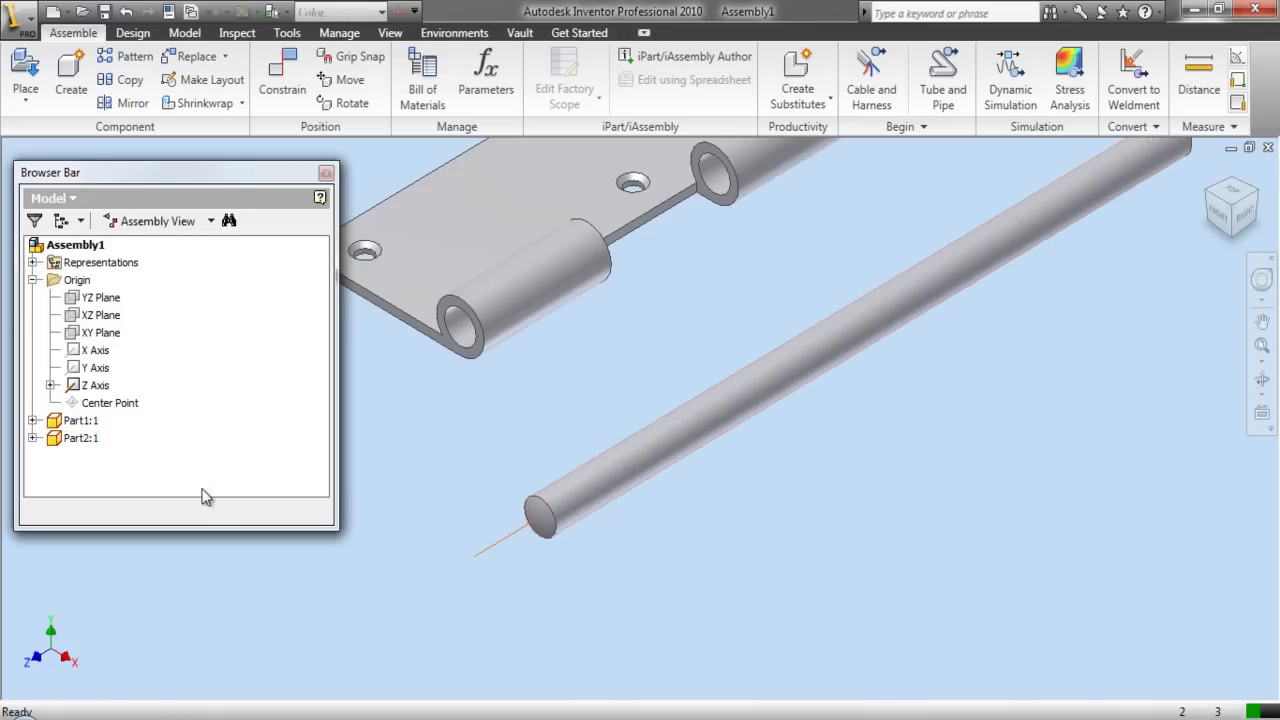
Turn on the visibility of the assembly origin's Center Point and slide the pin along the axis clear of it.
right_click(137, 410)
left_click(193, 550)
left_click_drag(587, 512, 650, 477)
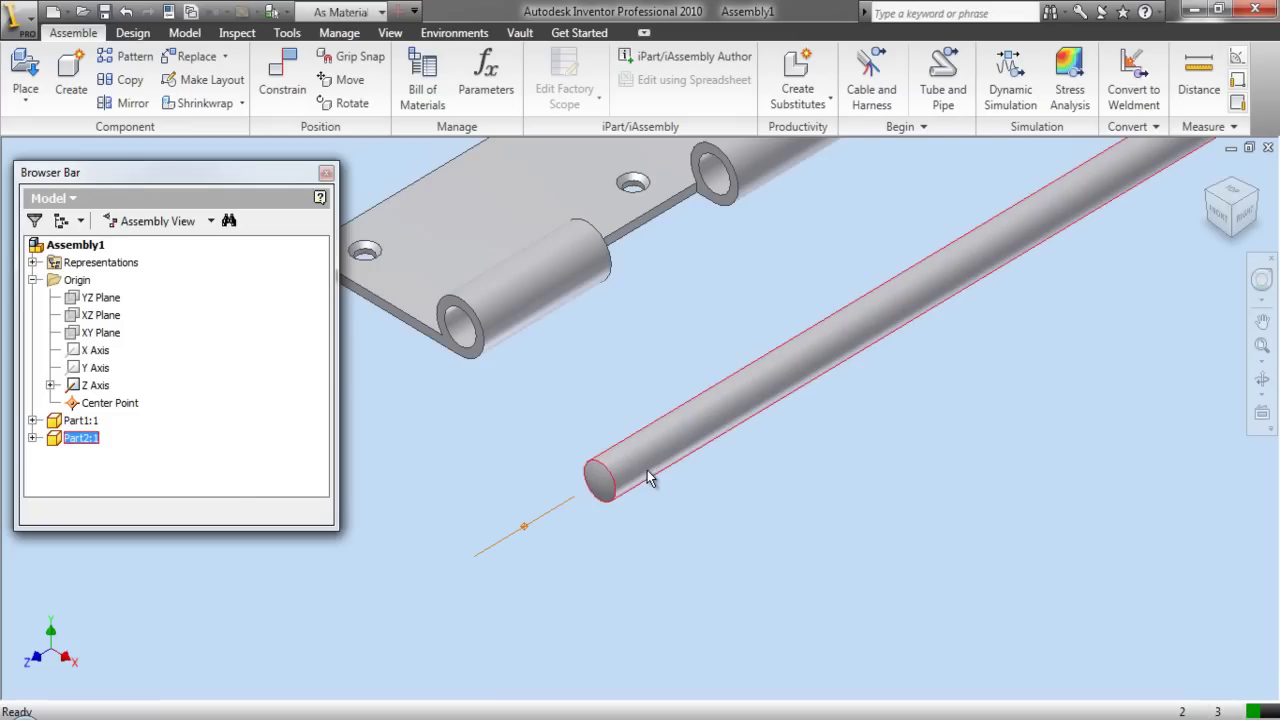
Turn on the visibility of the Center Point in the origin of the pin Part2.
left_click(33, 438)
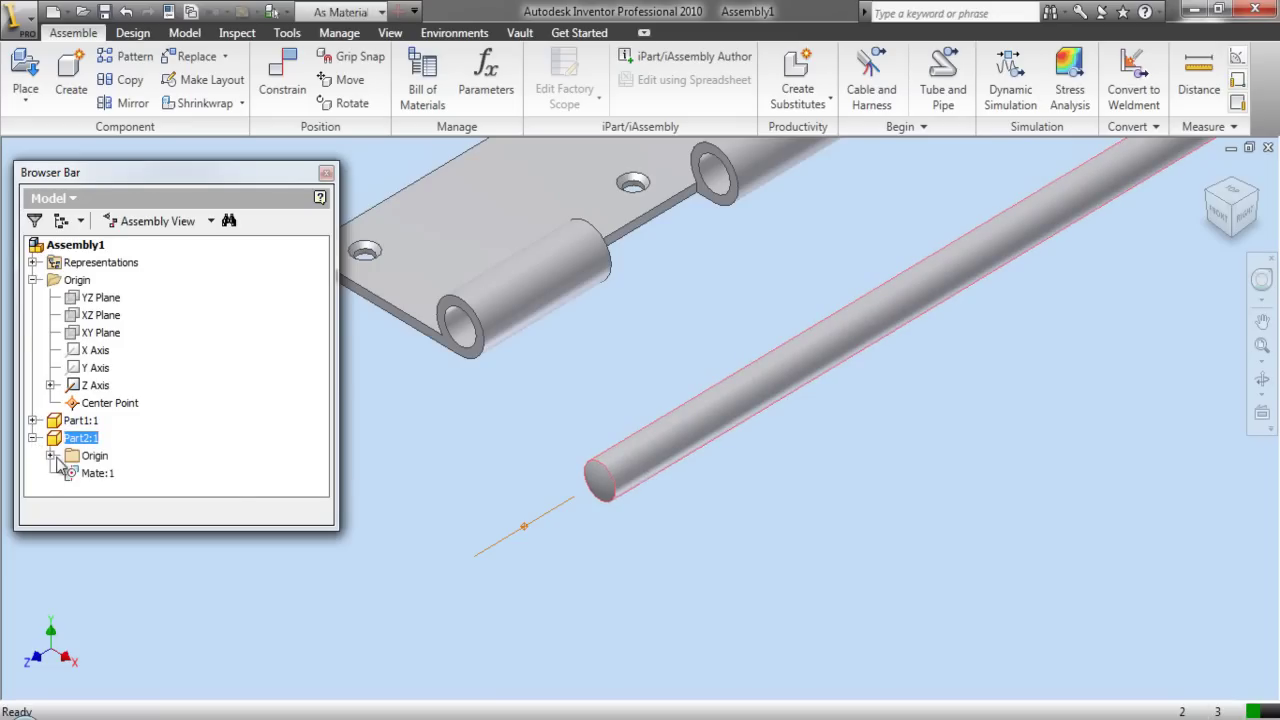
left_click(51, 456)
left_click(127, 473)
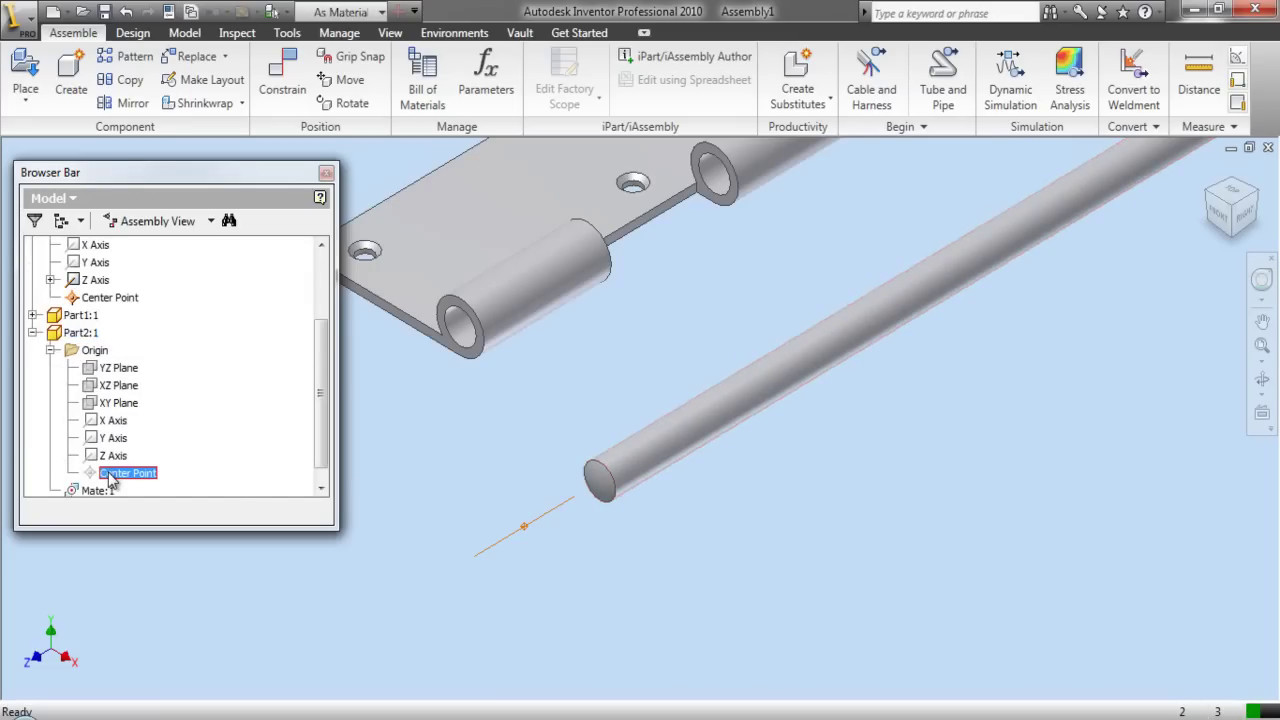
right_click(111, 481)
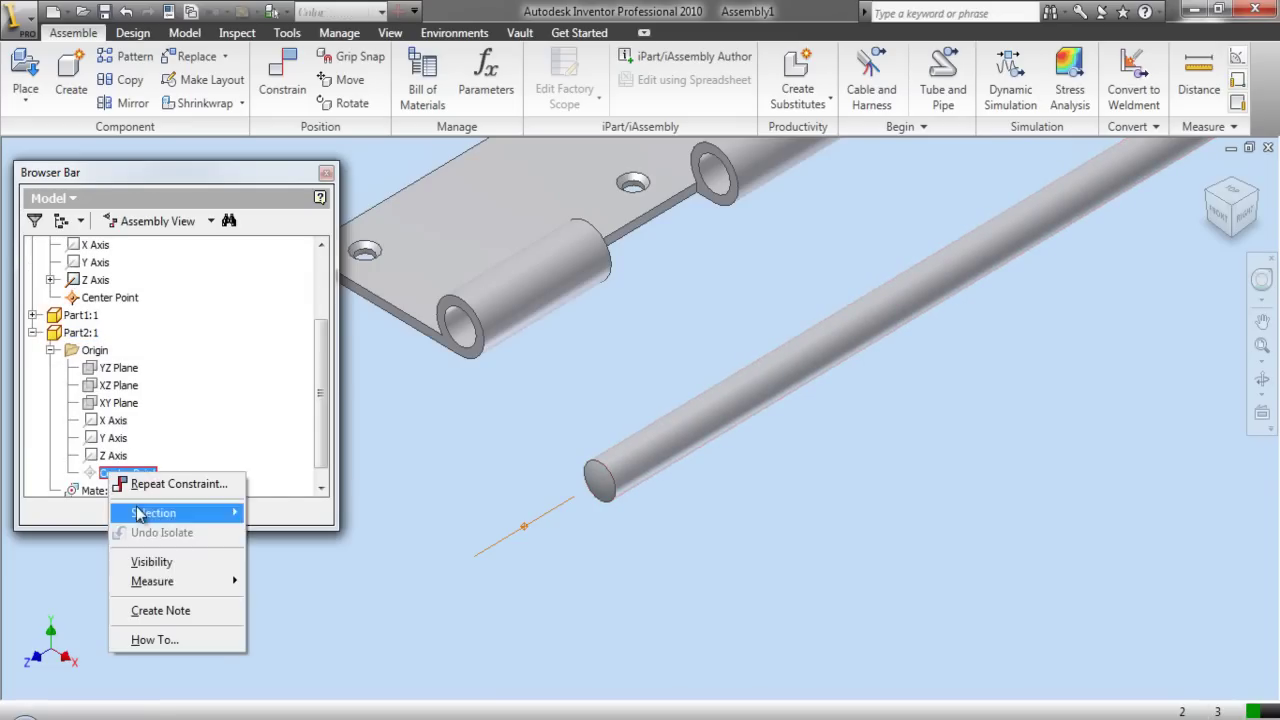
left_click(151, 562)
scroll(345, 605, "down", 3)
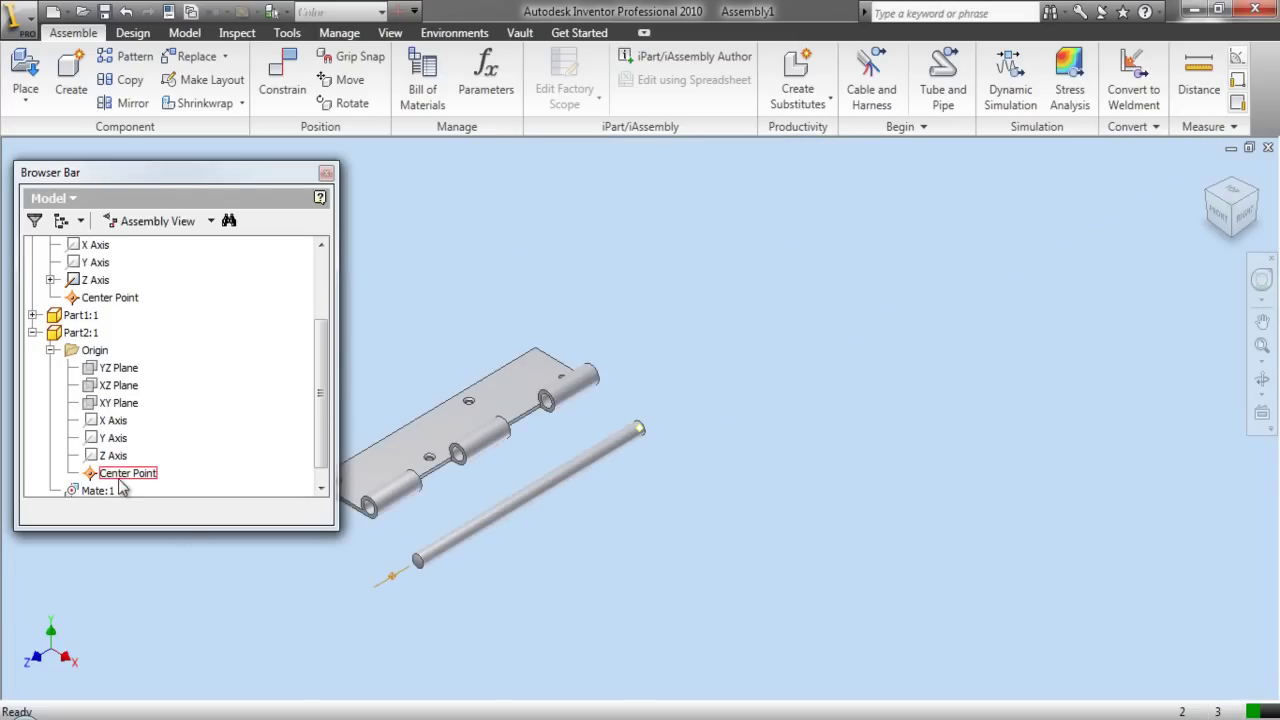